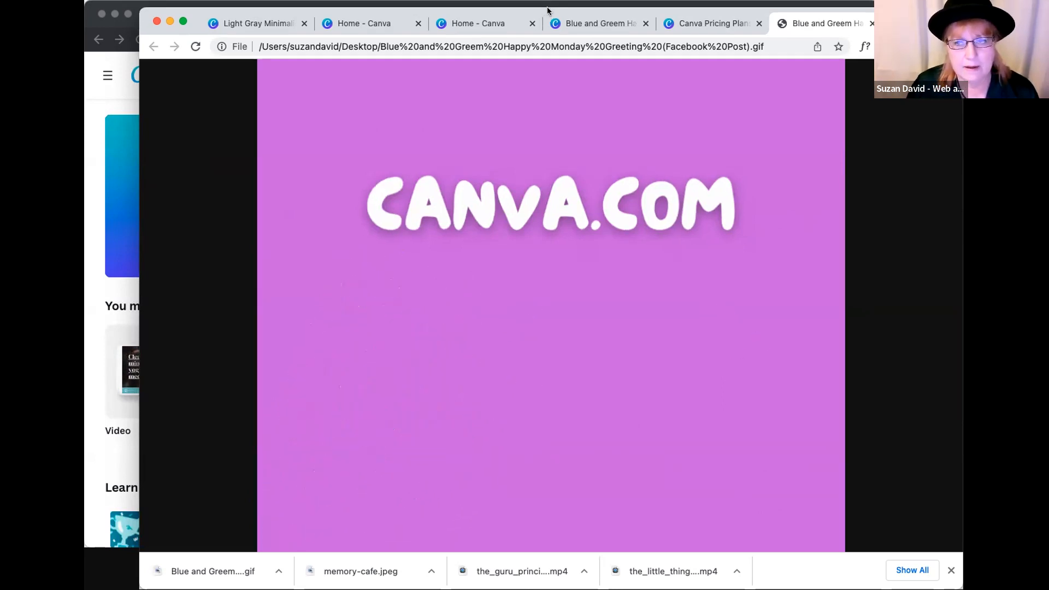
left_click_drag(548, 8, 549, 31)
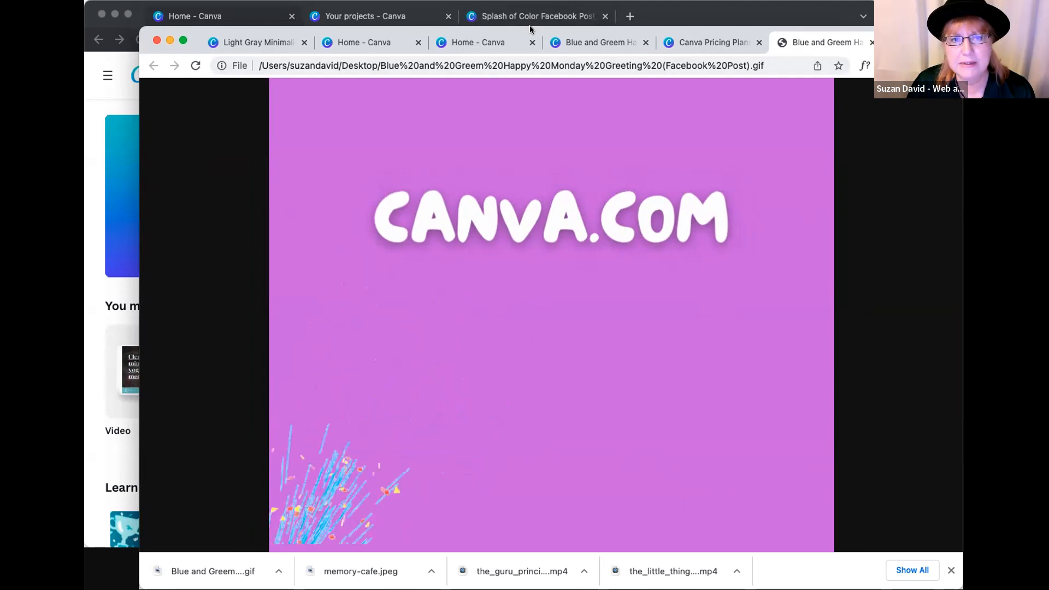
left_click_drag(530, 27, 532, 43)
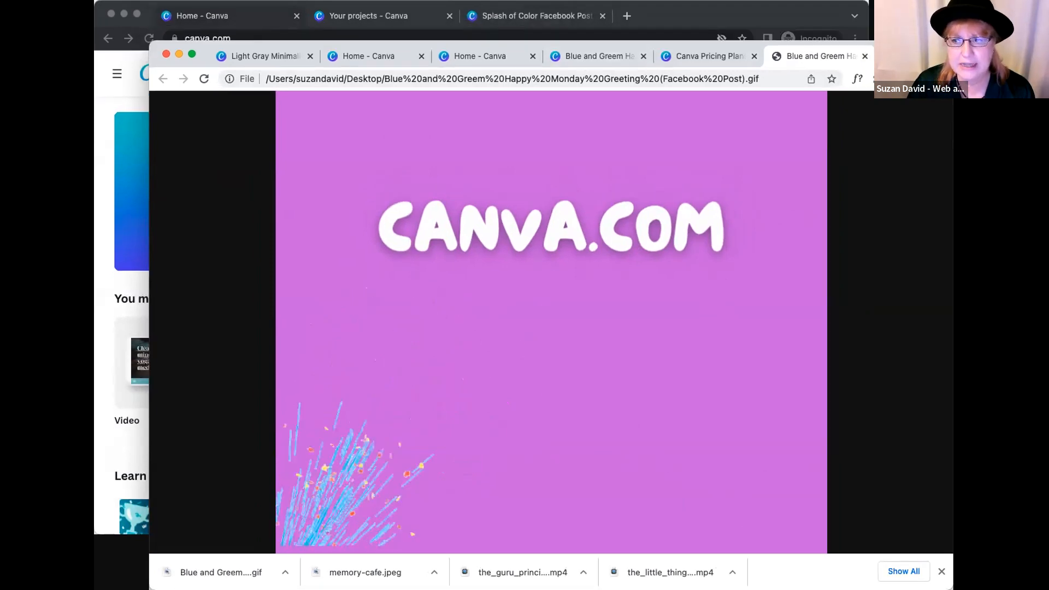
left_click(905, 557)
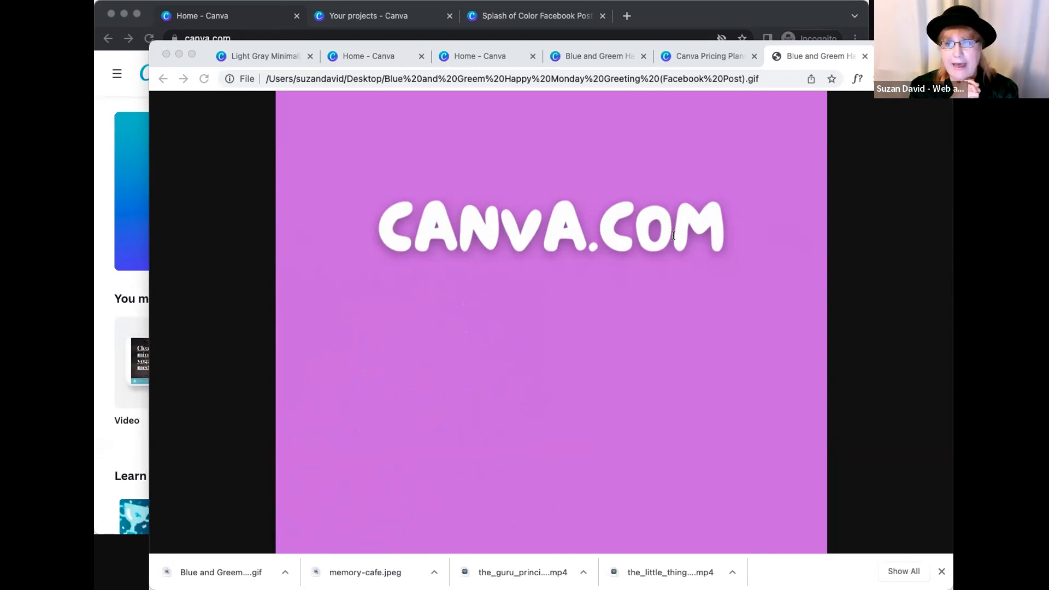
- Switch to the Incognito window's Canva home page, view its account menu, and return to the main browser window
left_click(348, 101)
left_click(398, 4)
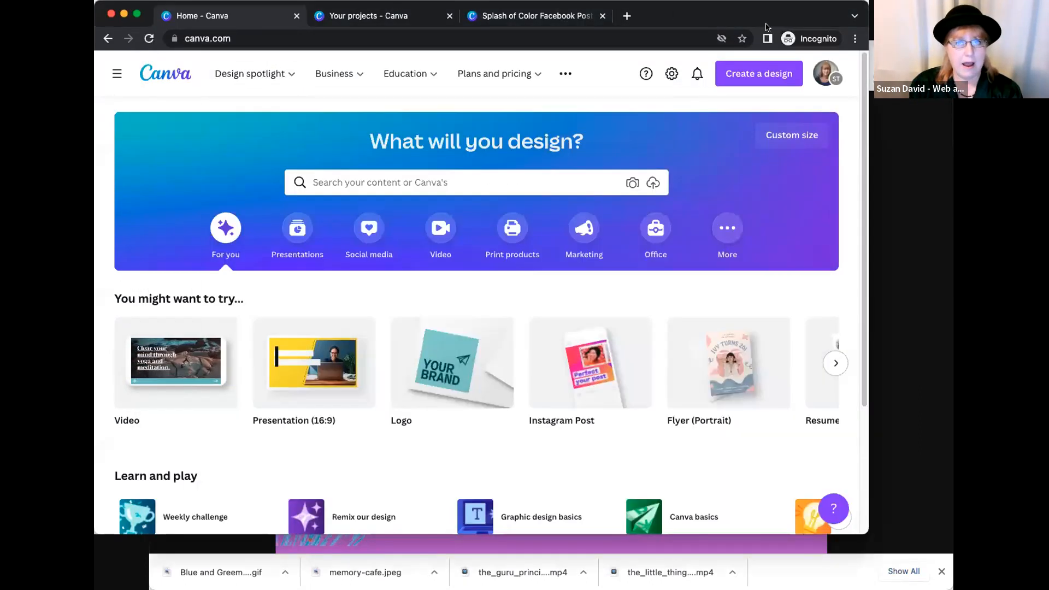
left_click(827, 73)
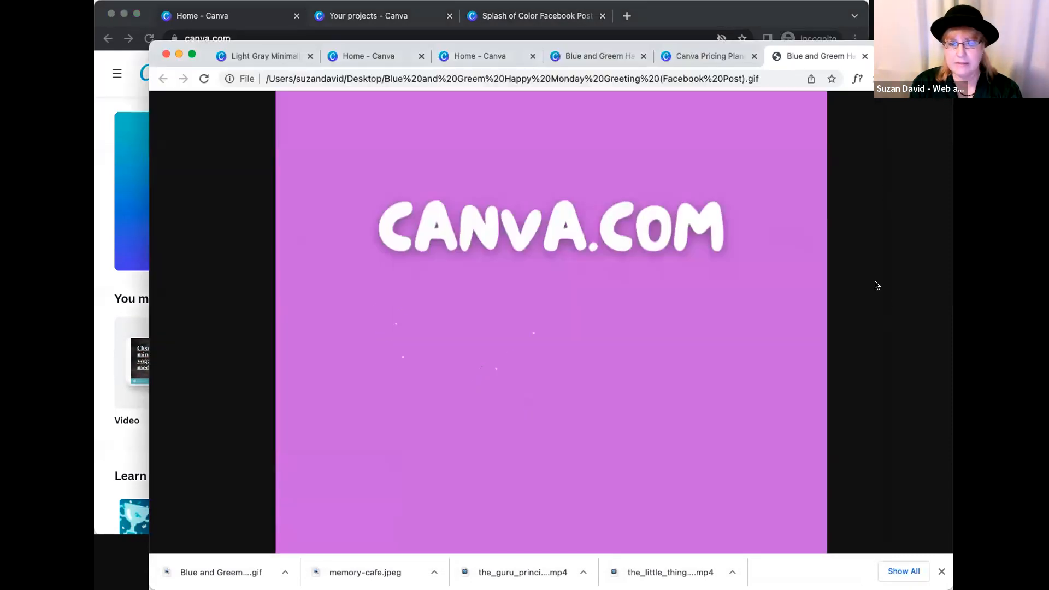
left_click(877, 287)
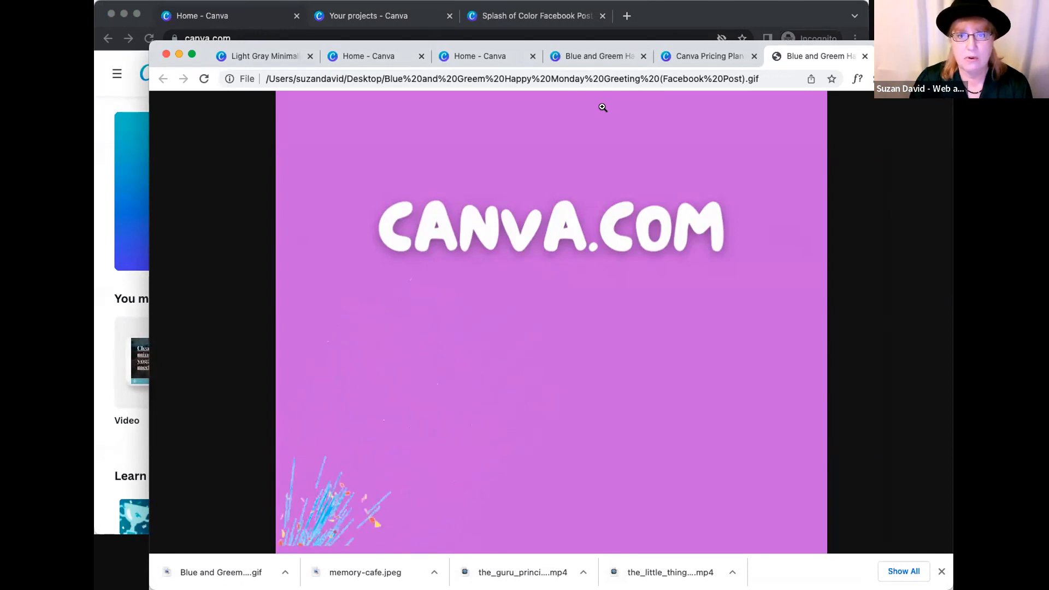
- View the Canva pricing plans and return to the Light Gray Minimalist Instagram post design
left_click(693, 358)
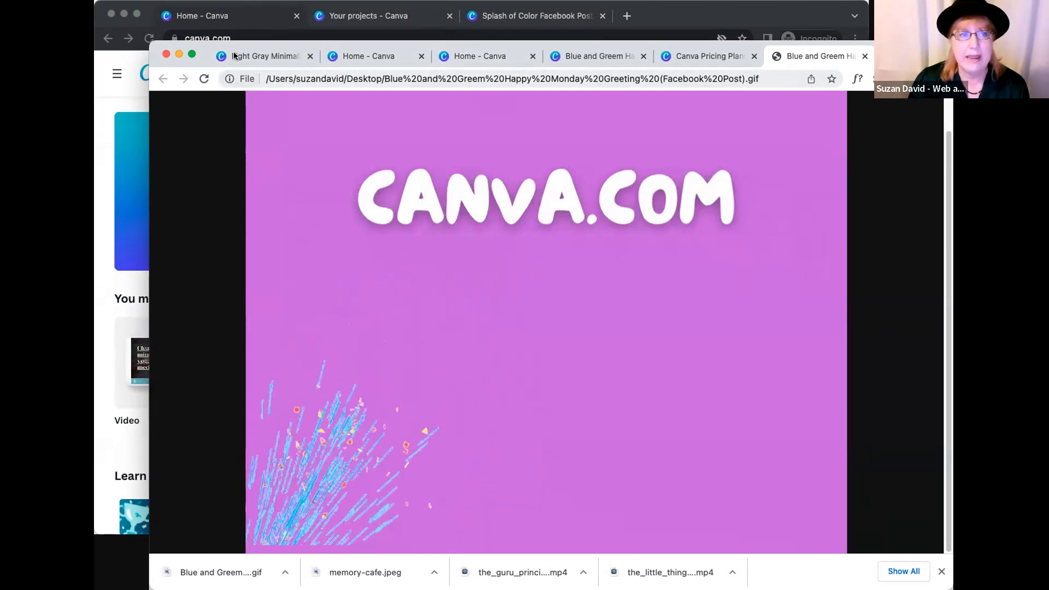
left_click(257, 56)
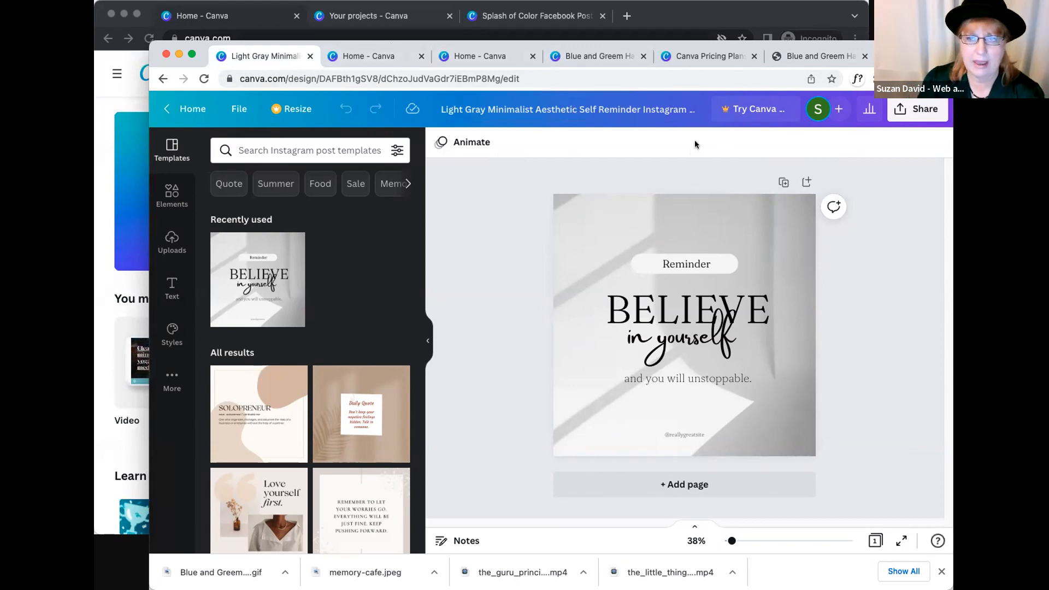
left_click(705, 57)
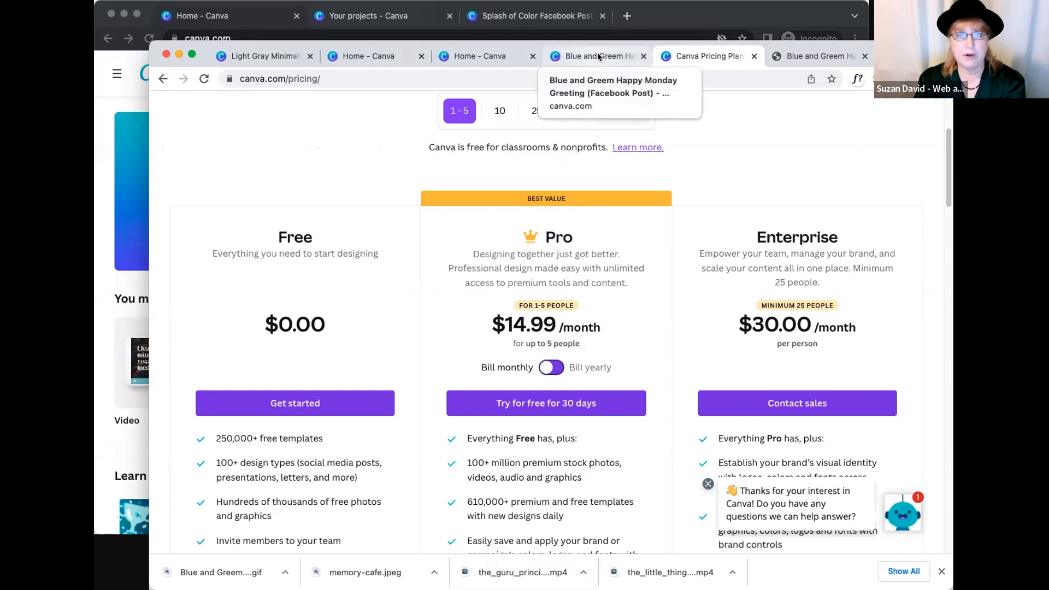
left_click(266, 58)
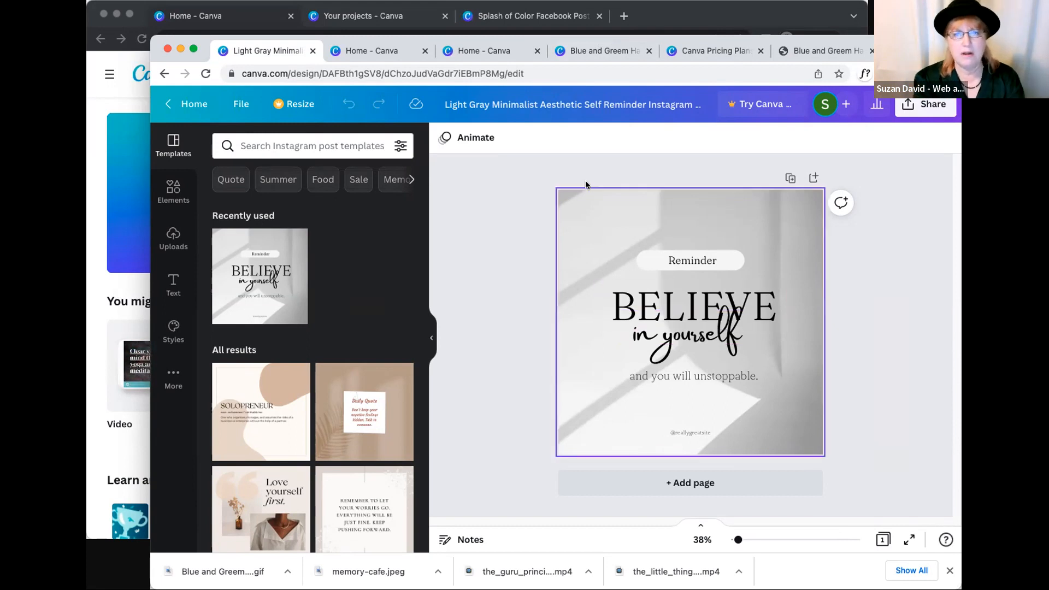
- Leave the design for the Canva home page and search for "flyer"
left_click(183, 100)
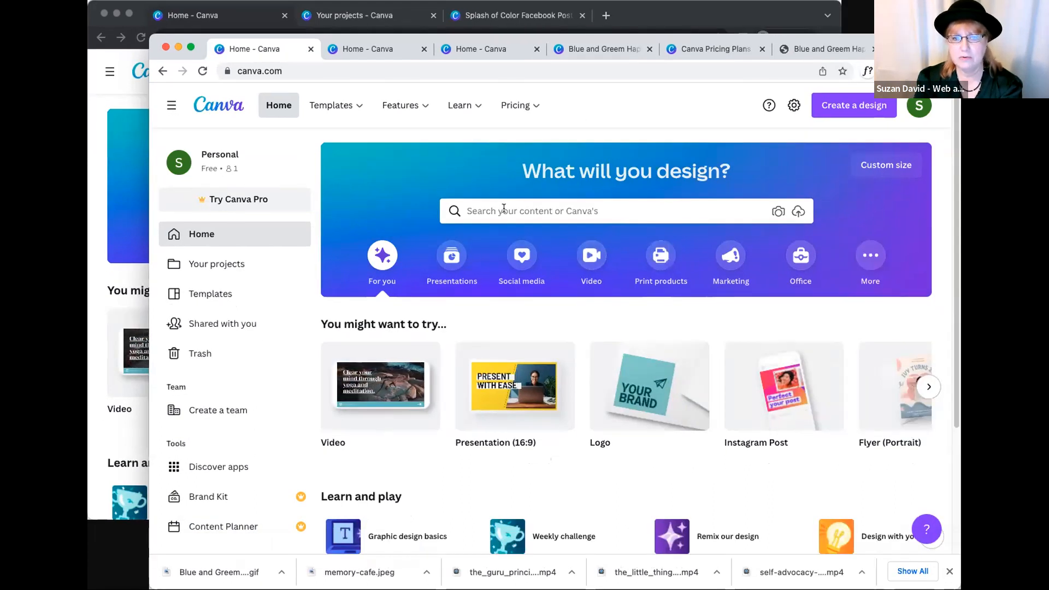
left_click(504, 209)
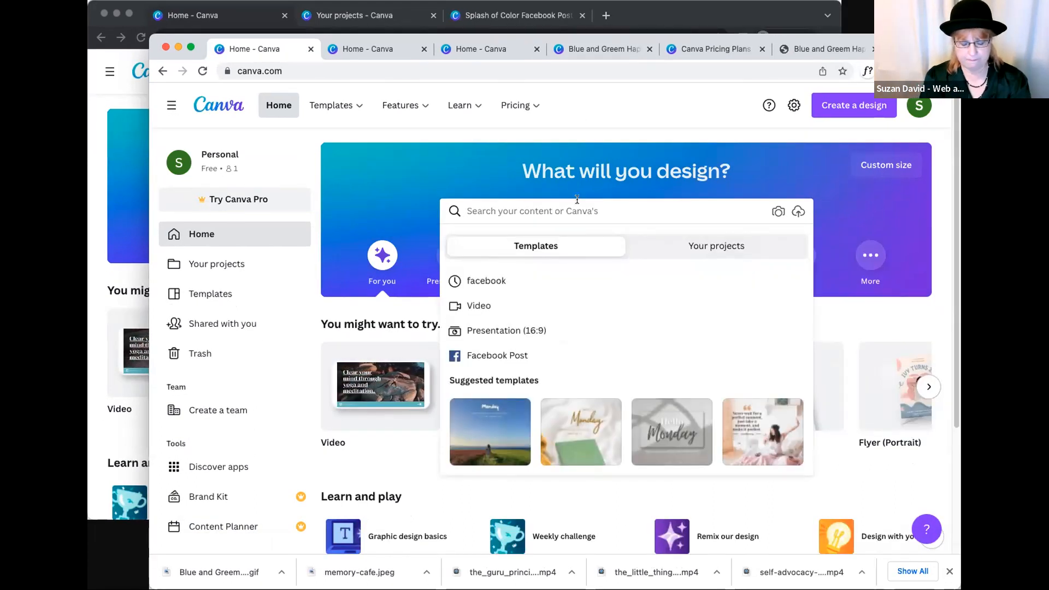
type("flyer")
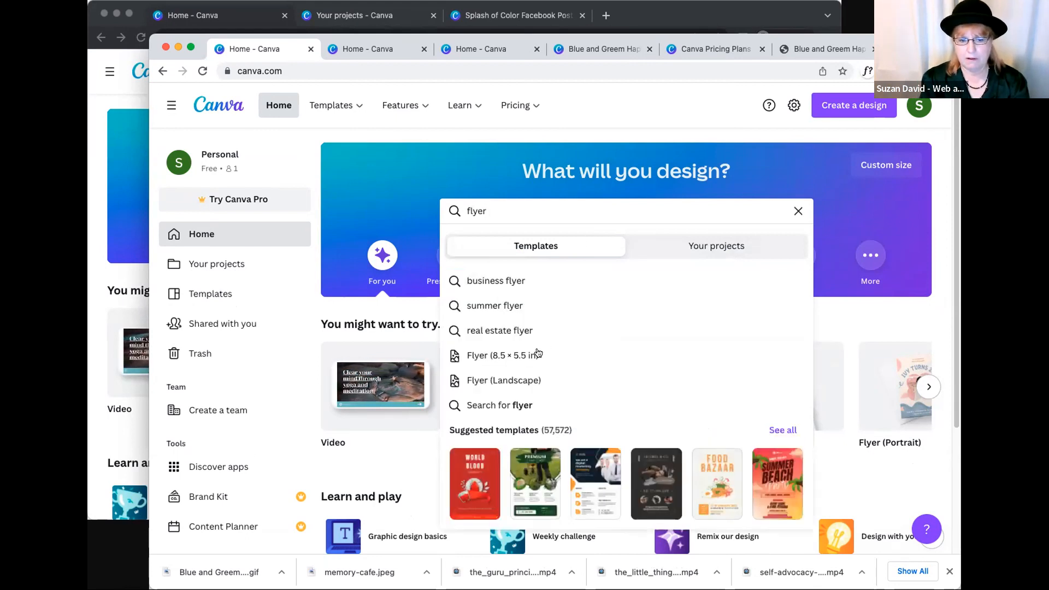
- Replace the home page search term with "insta" to look through the Instagram template suggestions
double_click(451, 199)
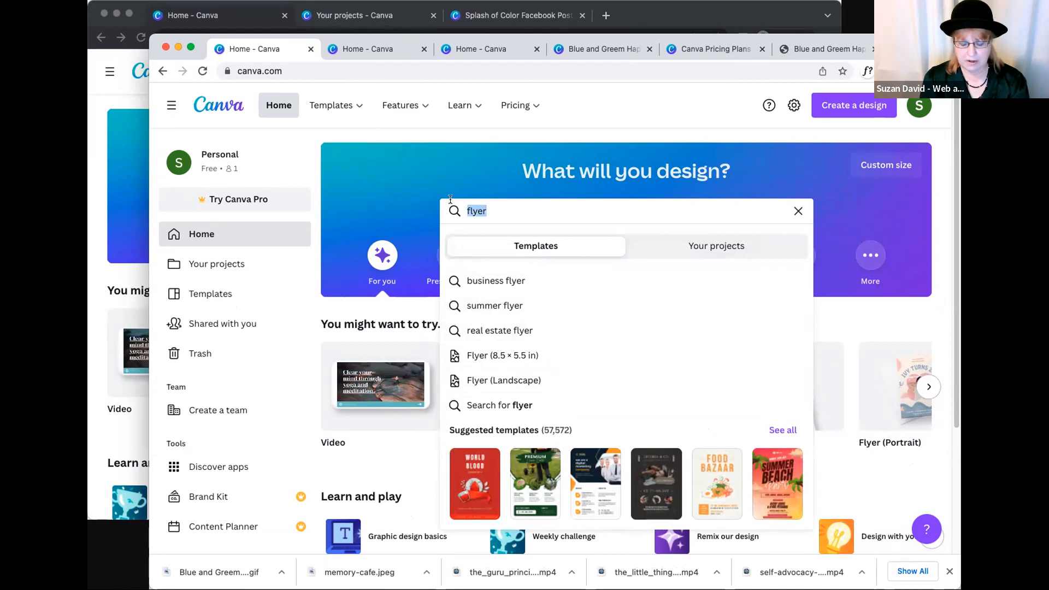
type("insta")
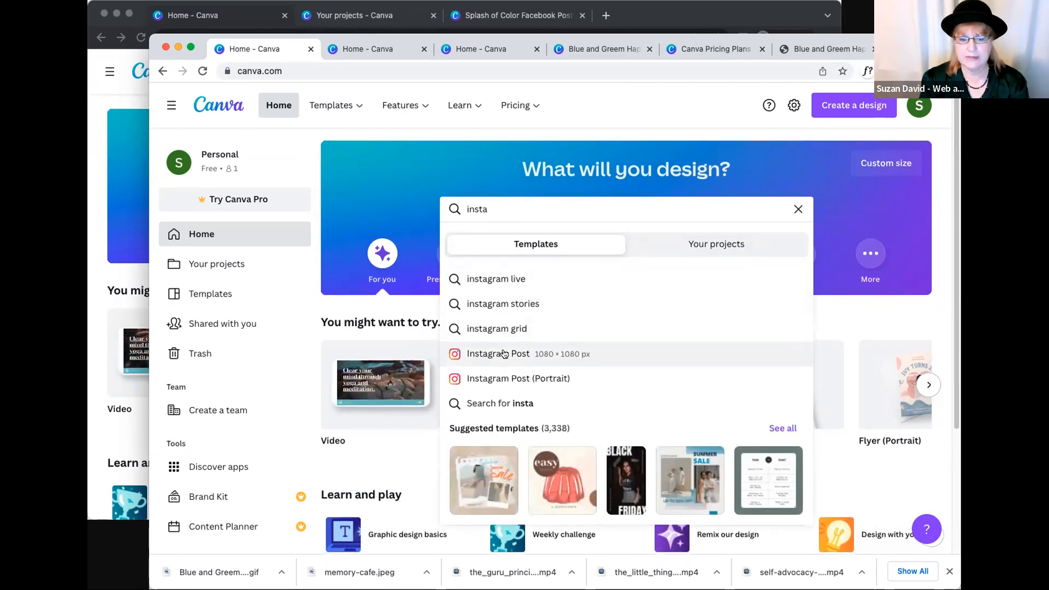
scroll(503, 356, "down", 1)
- Search for "facebook" on the home page, clear the term and close the search suggestions
double_click(481, 163)
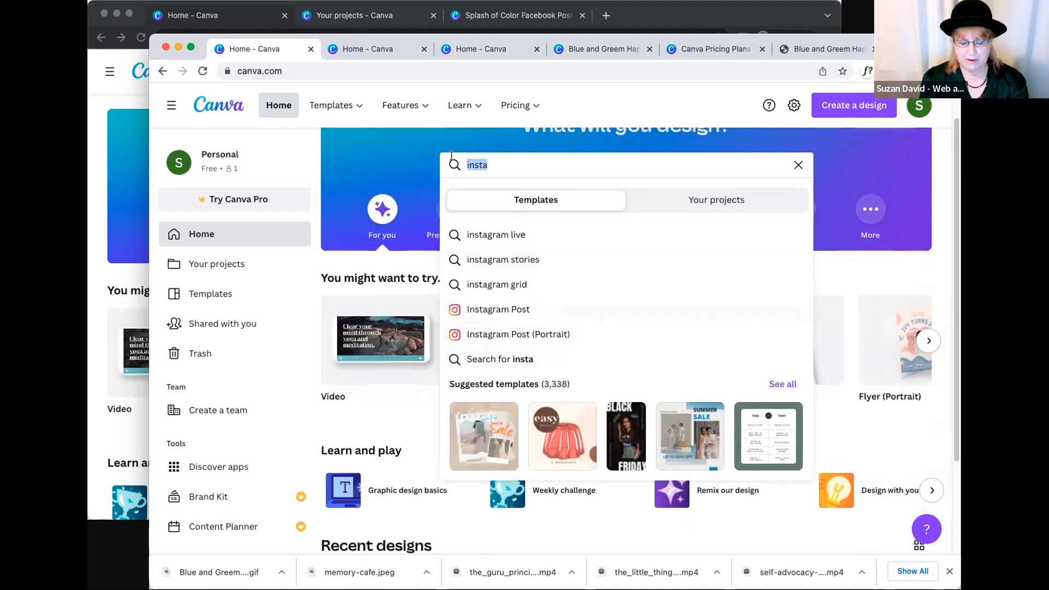
type("facebook")
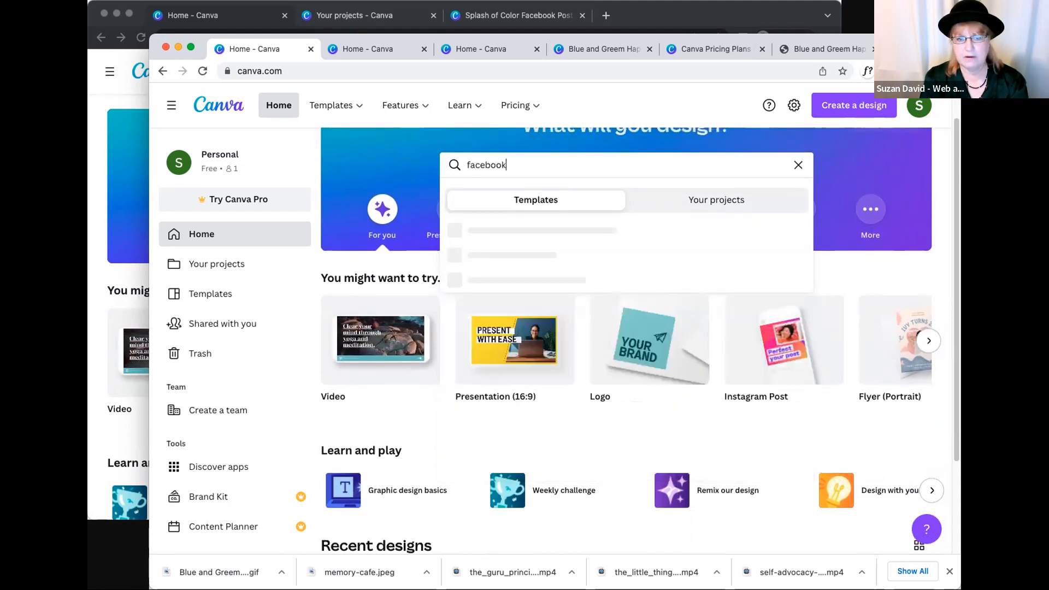
key("BackSpace")
key("BackSpace")
key("BackSpace")
key("BackSpace")
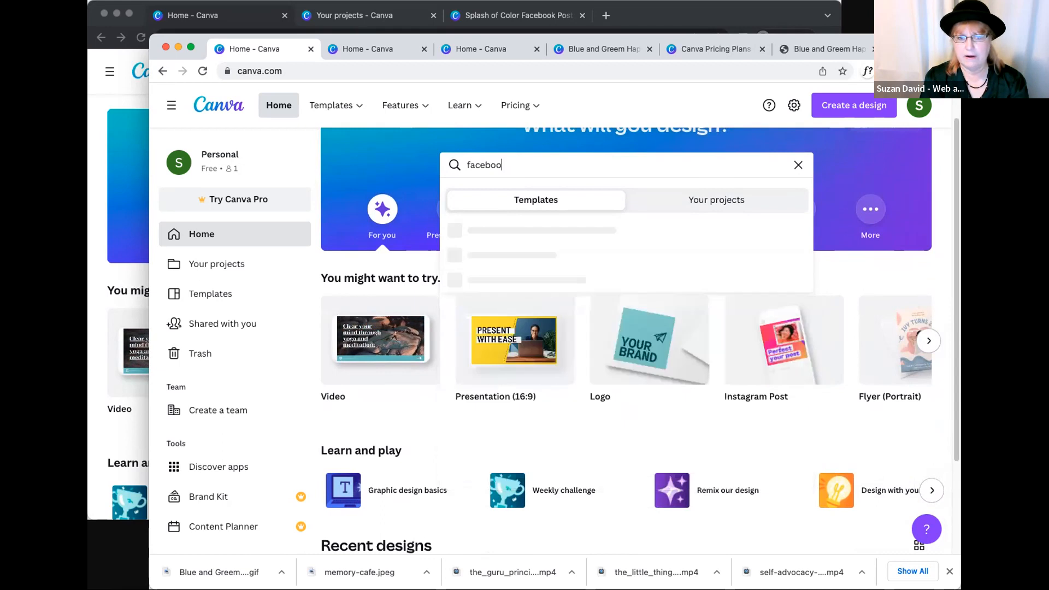
key("BackSpace")
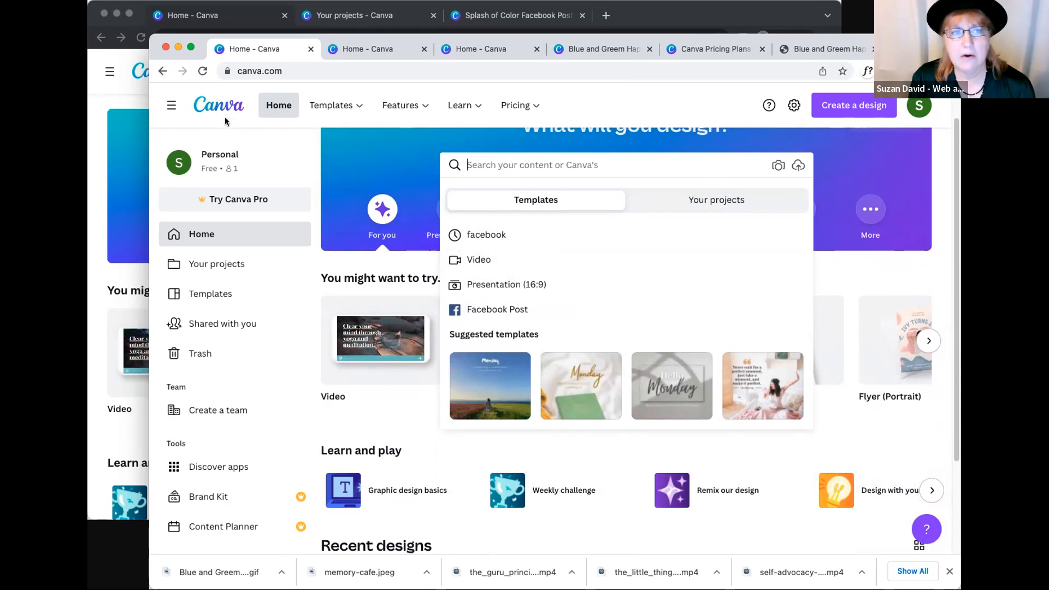
left_click(207, 108)
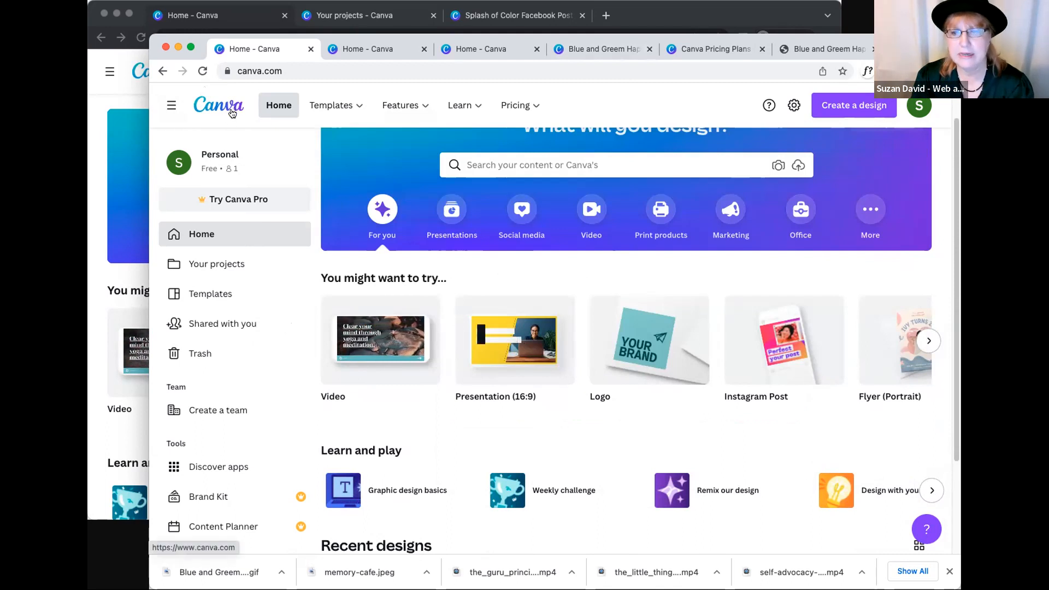
- Open the Facebook Posts templates from the Social Media template category
scroll(399, 262, "down", 5)
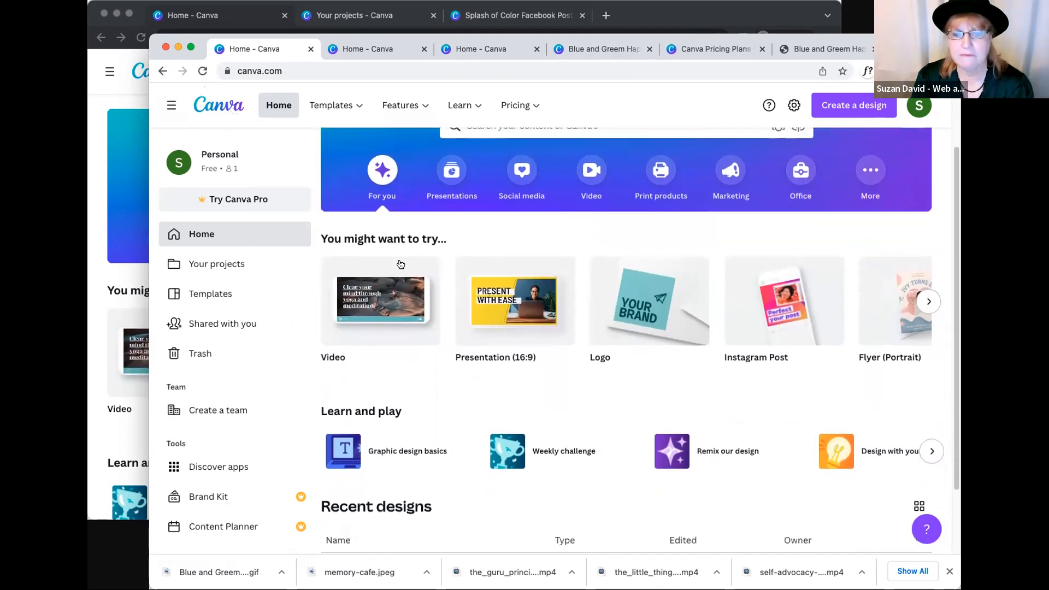
scroll(401, 276, "up", 5)
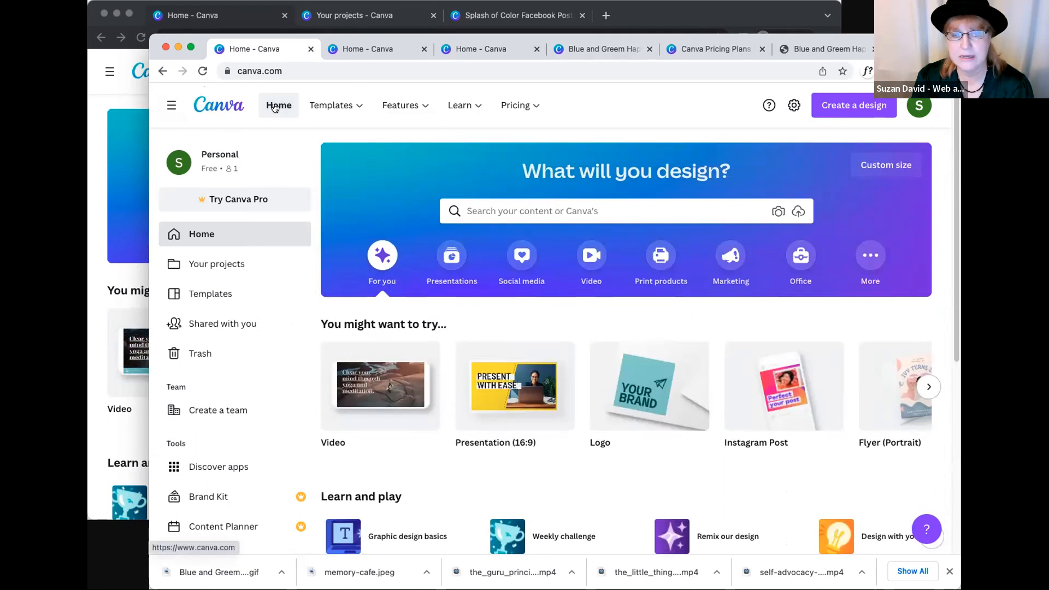
mouse_move(339, 103)
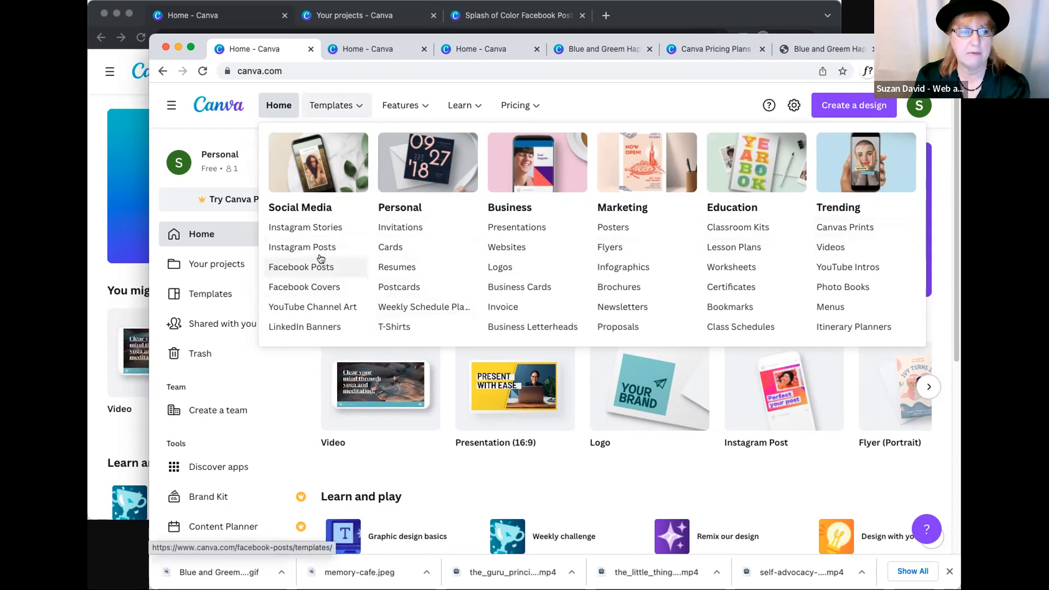
left_click(315, 265)
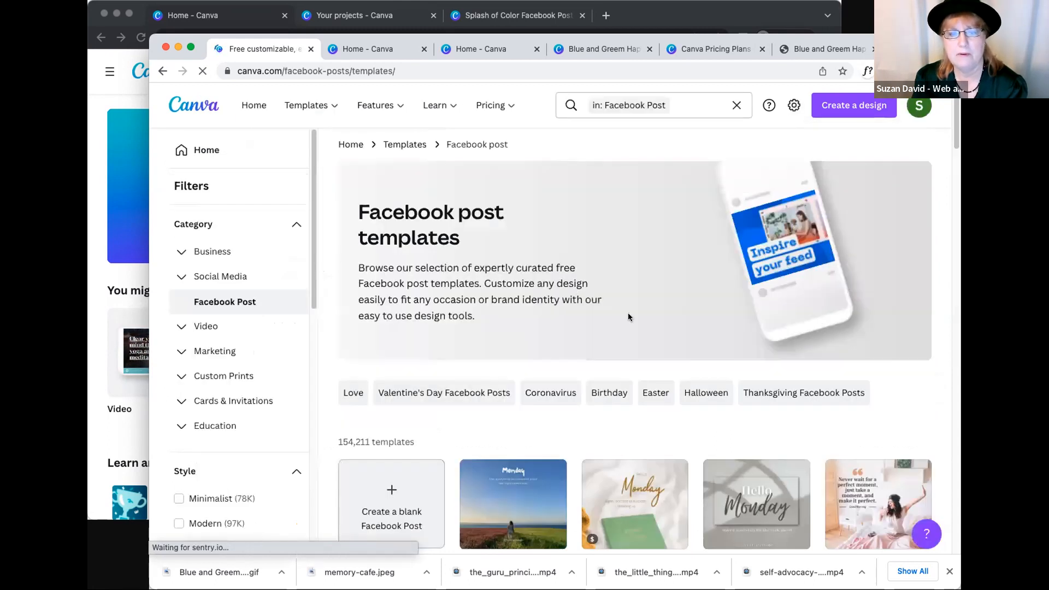
- Browse the Facebook post template gallery to examine the available designs
scroll(628, 314, "down", 5)
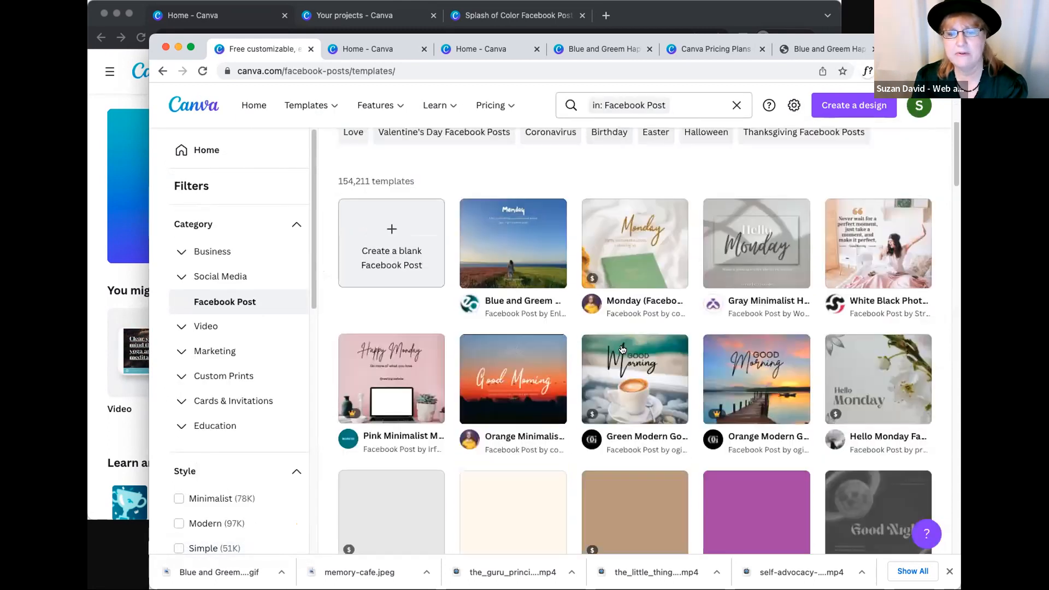
scroll(621, 344, "down", 10)
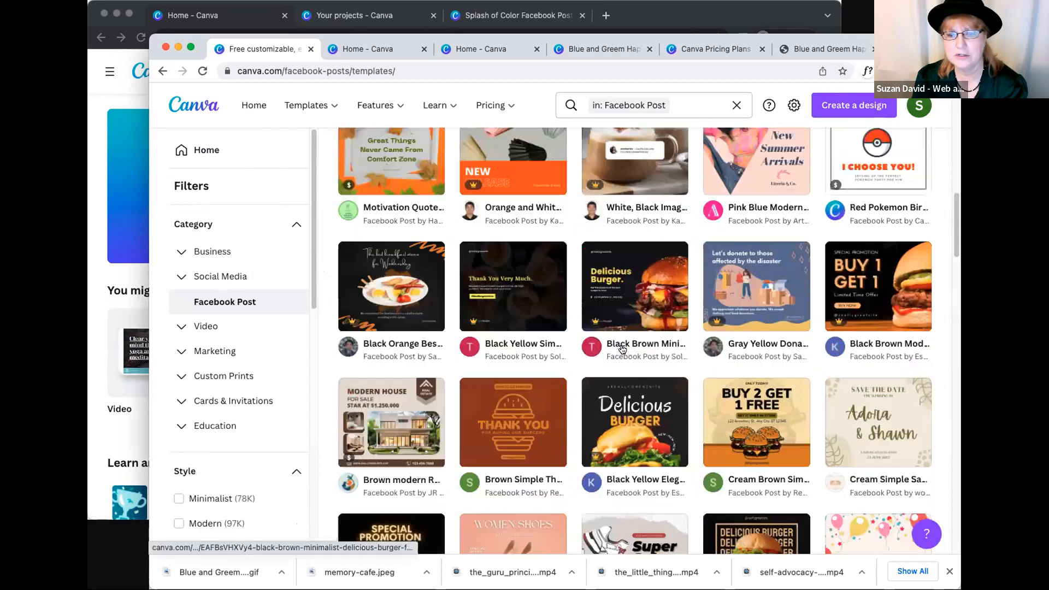
scroll(622, 349, "down", 10)
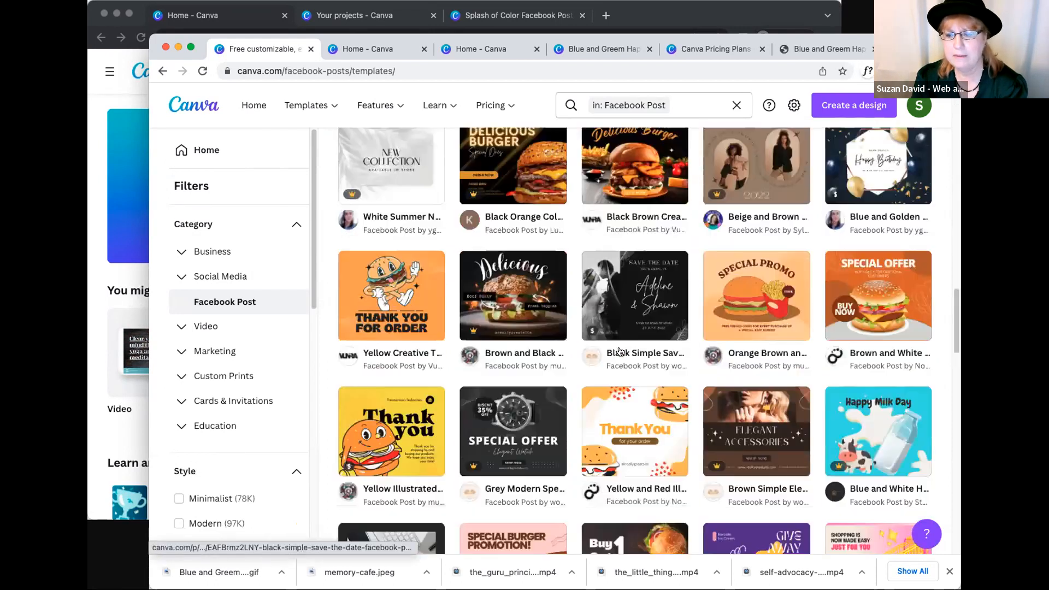
scroll(620, 352, "down", 3)
scroll(874, 239, "up", 3)
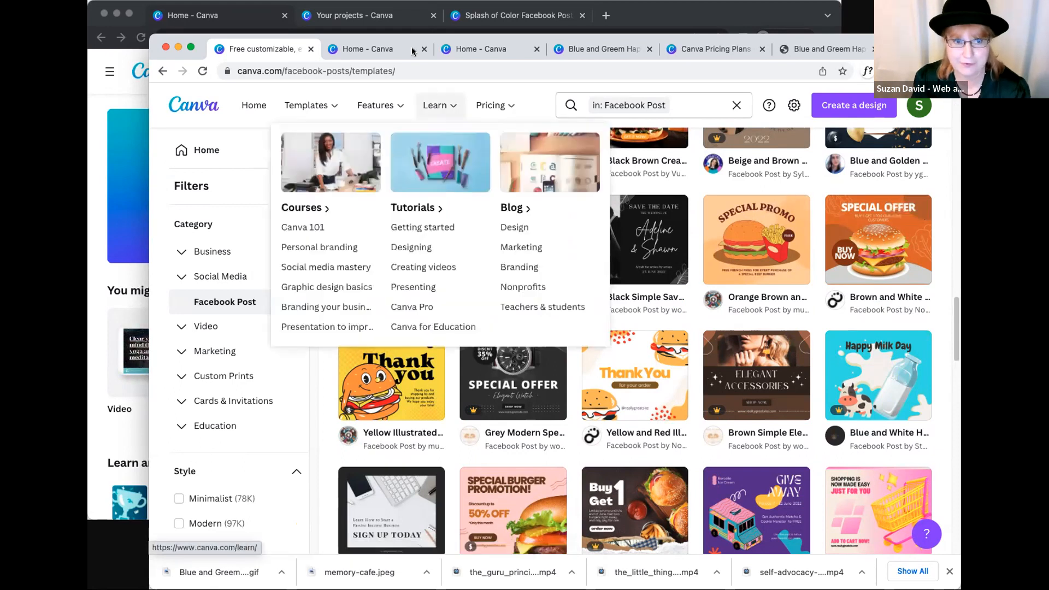
left_click_drag(415, 35, 417, 36)
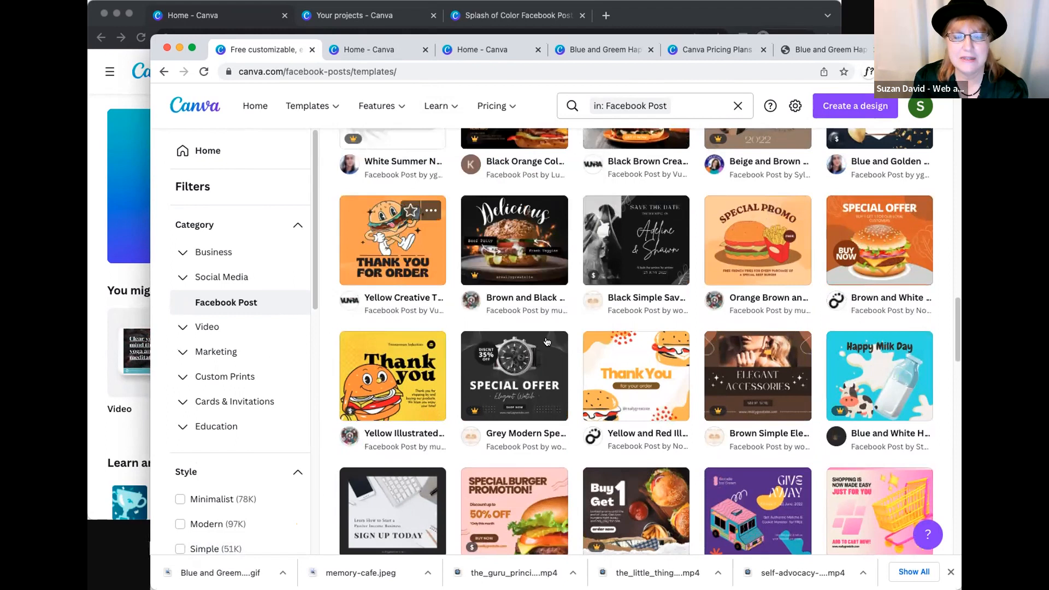
scroll(549, 346, "up", 5)
scroll(550, 346, "up", 2)
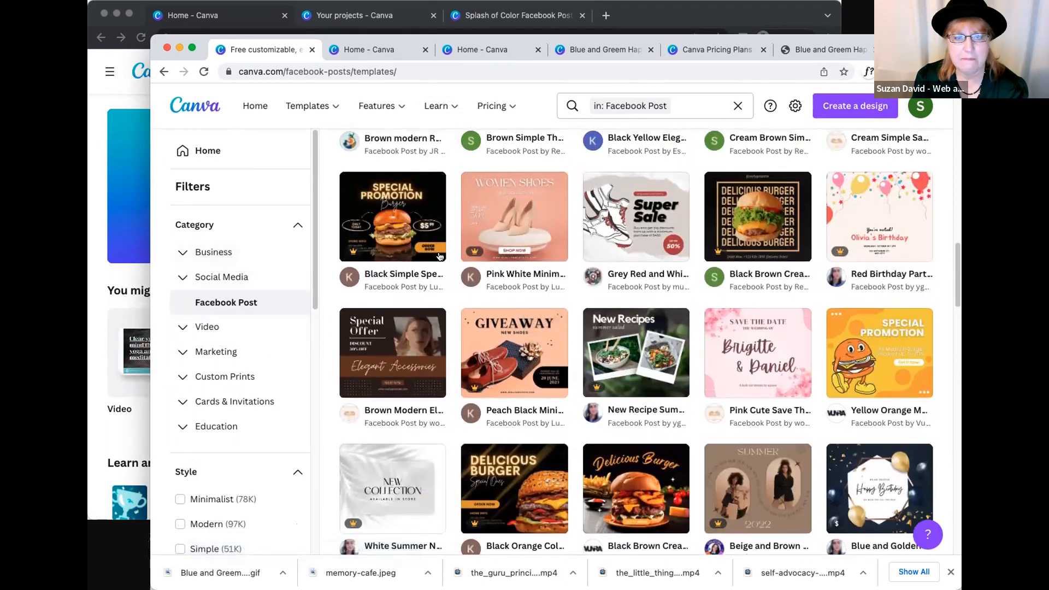
scroll(550, 219, "up", 4)
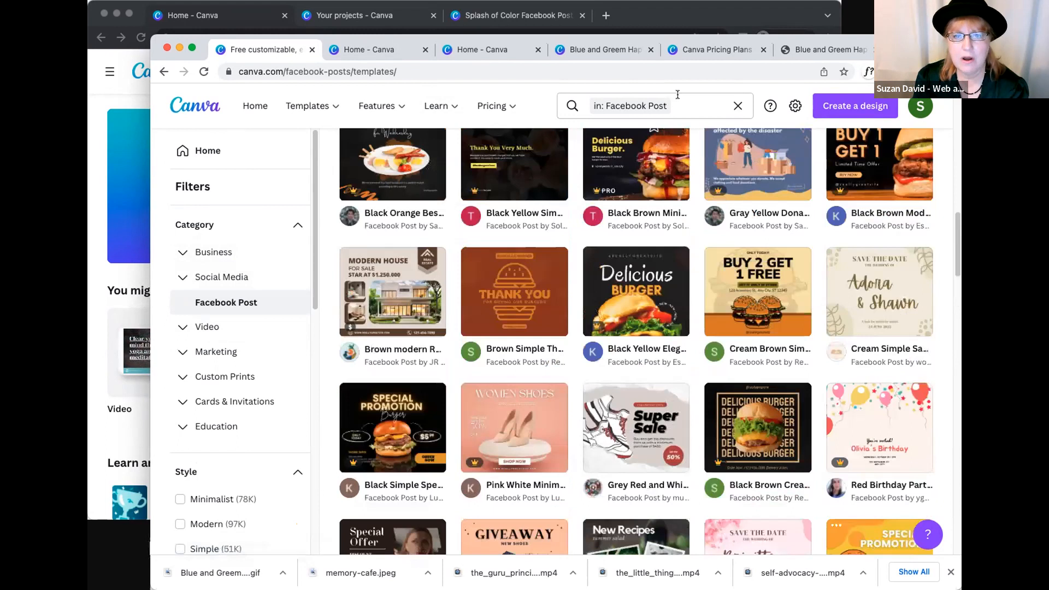
- Search the templates for "mothers day" and open the Mother's Day Facebook Posts results
left_click(615, 103)
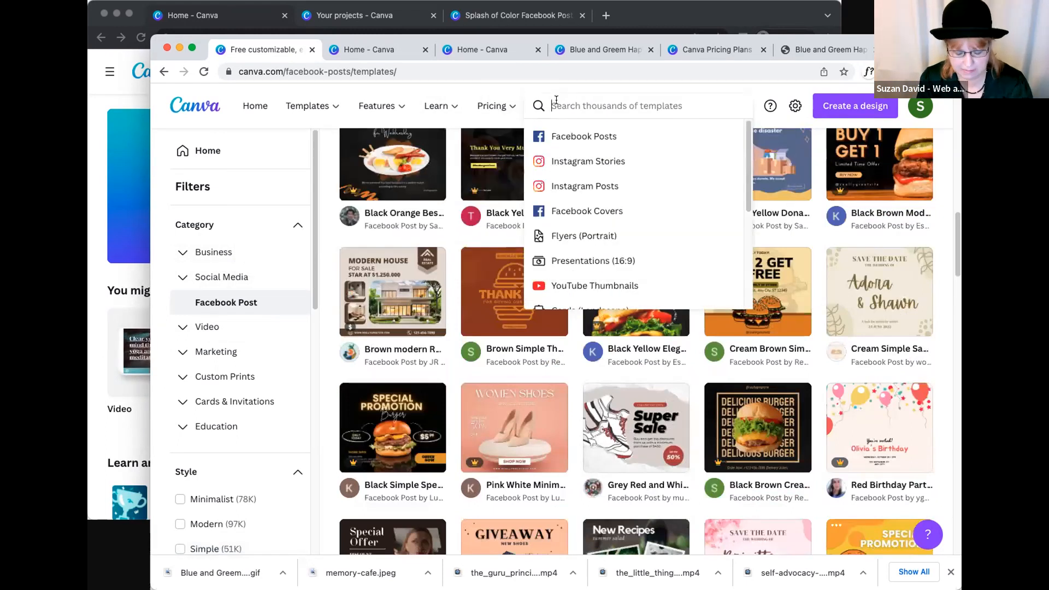
type("mothers")
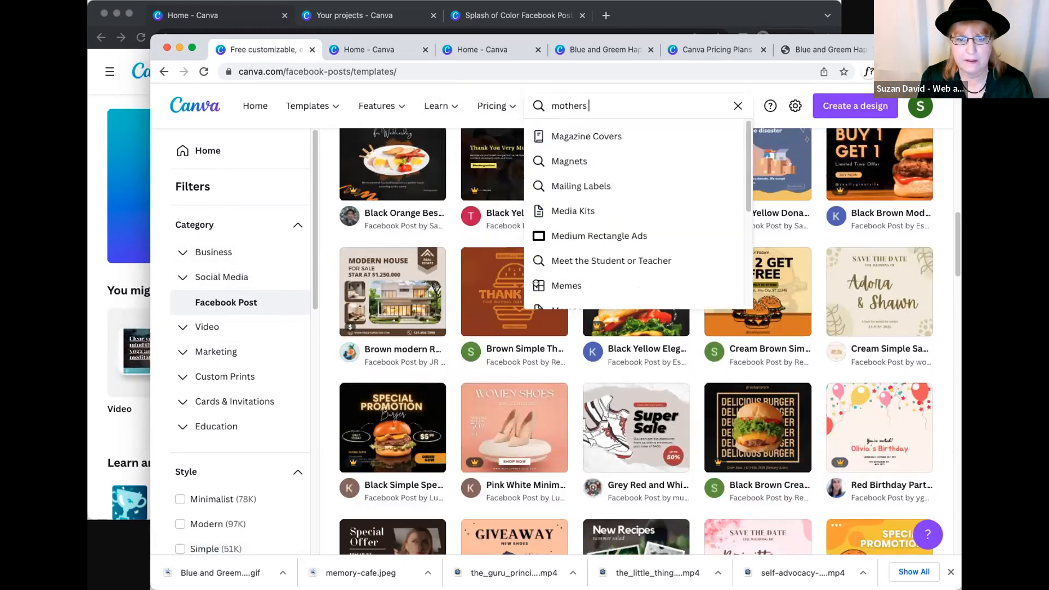
type(" day")
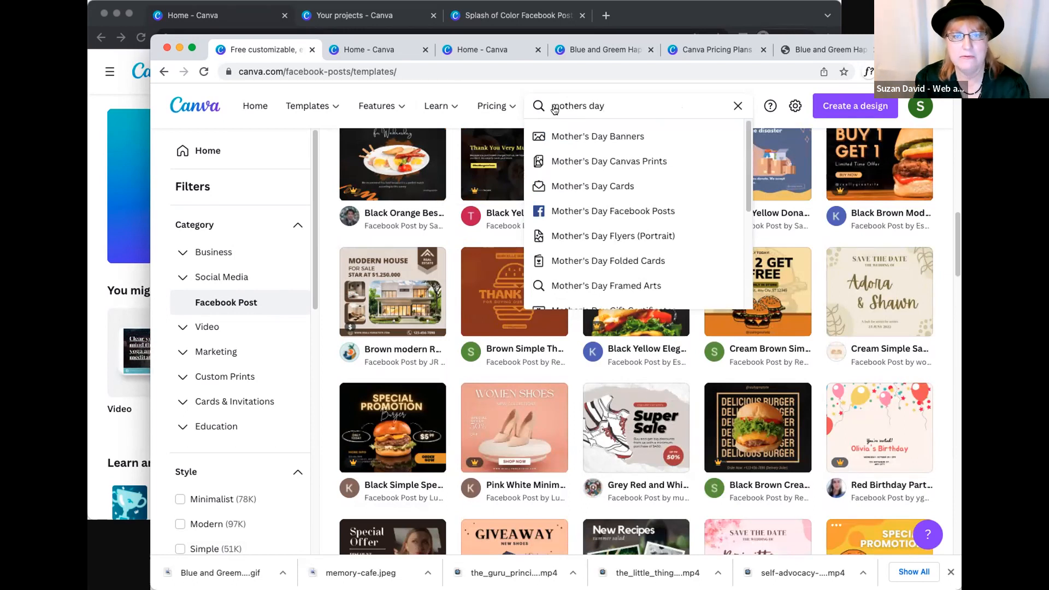
left_click(599, 213)
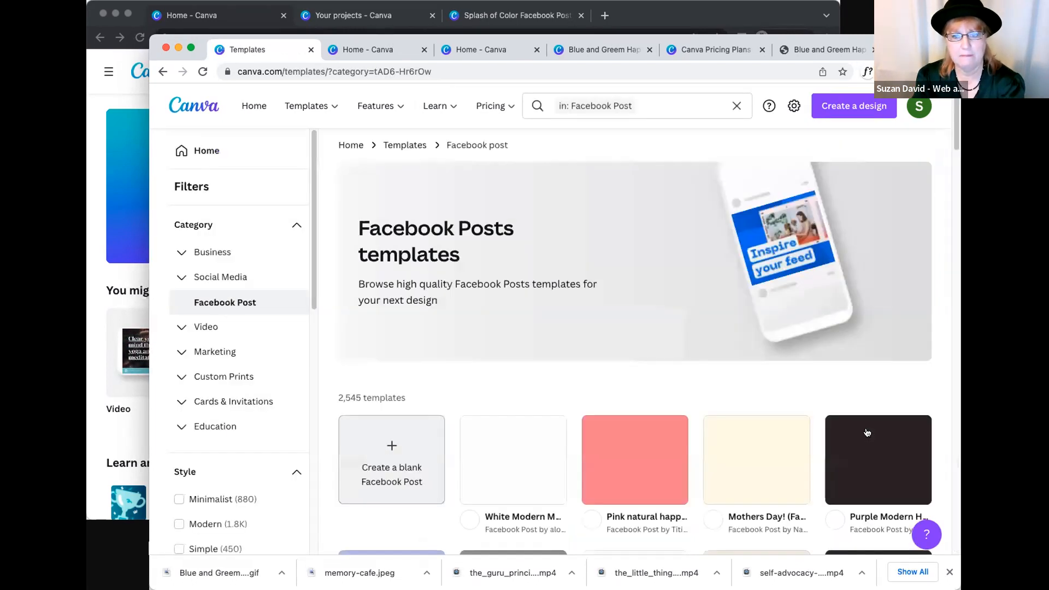
- Find the red tulip "Mothers Day" Facebook post template by Red Apple in the results and open it for customizing
scroll(772, 462, "down", 3)
scroll(772, 461, "down", 3)
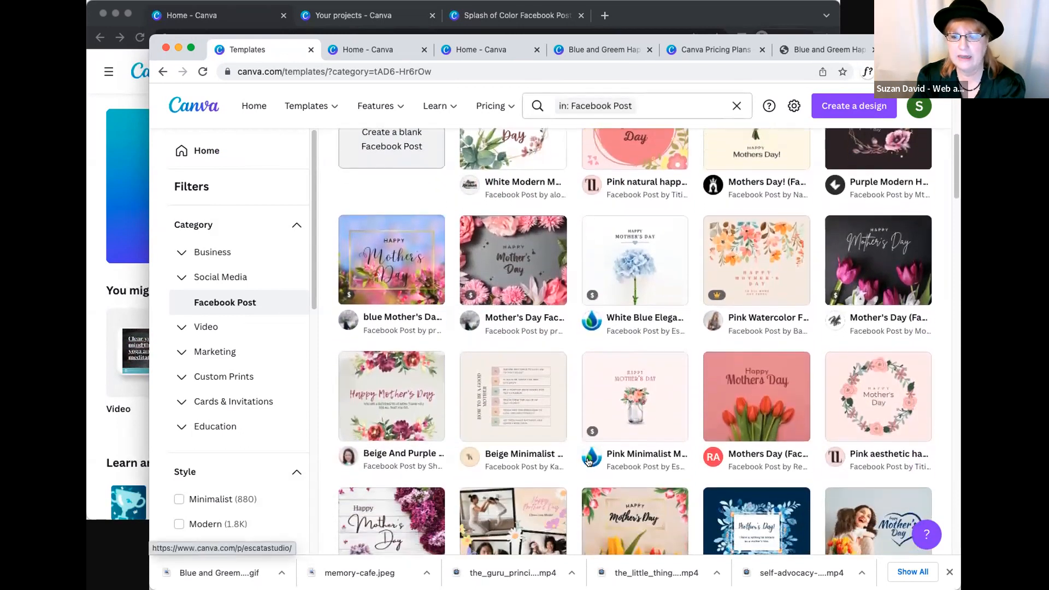
scroll(588, 462, "down", 3)
left_click(757, 279)
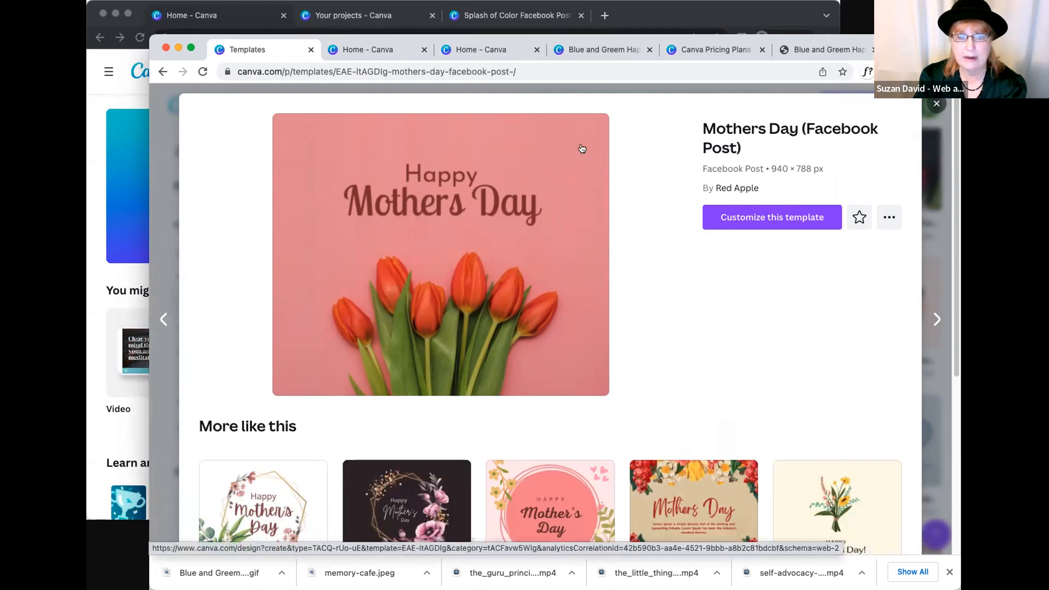
left_click(933, 104)
left_click(734, 317)
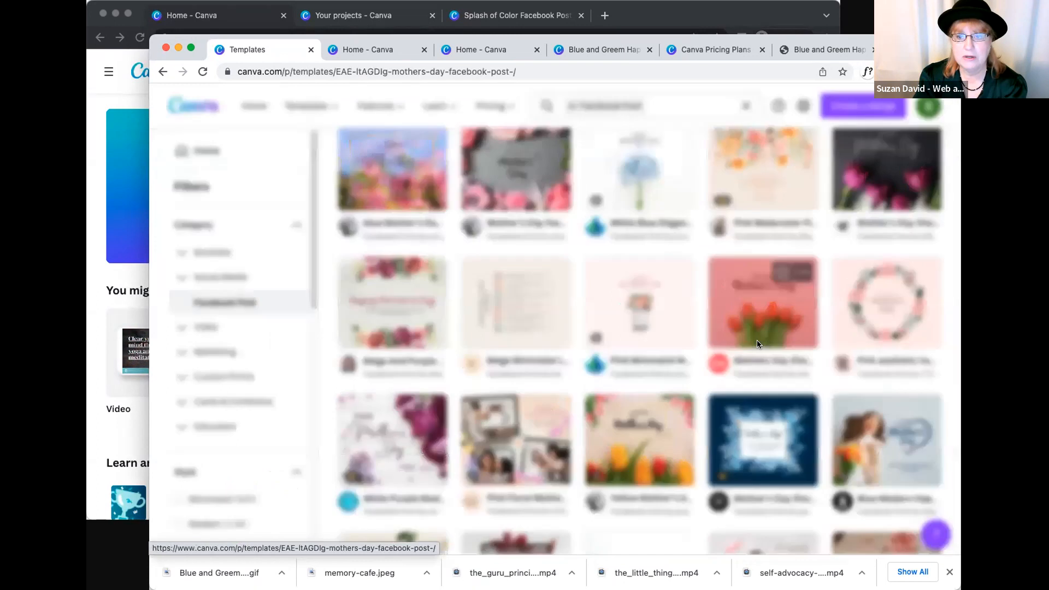
left_click(743, 232)
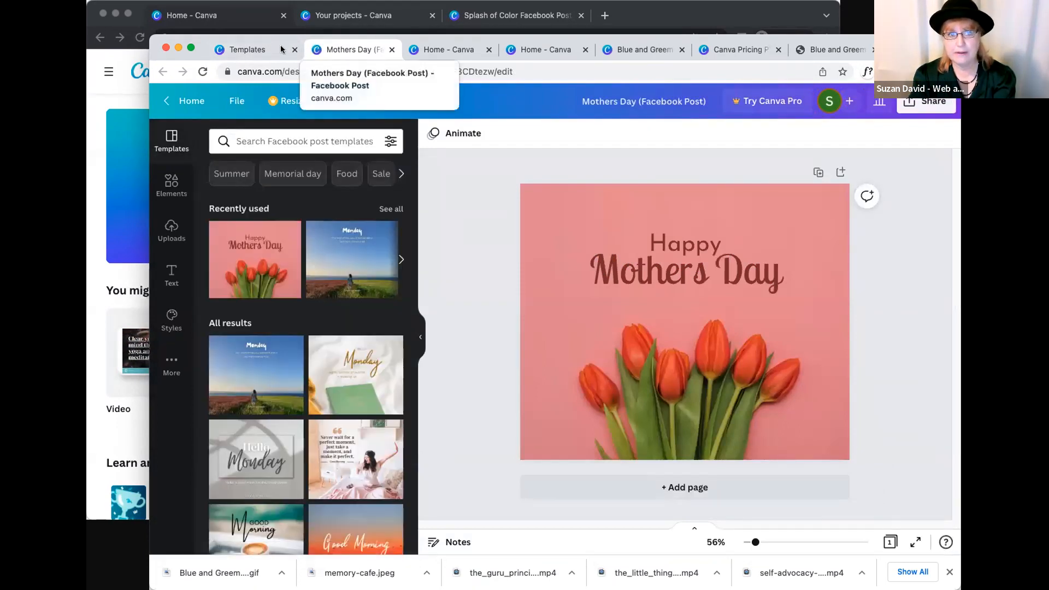
left_click(270, 49)
left_click(340, 48)
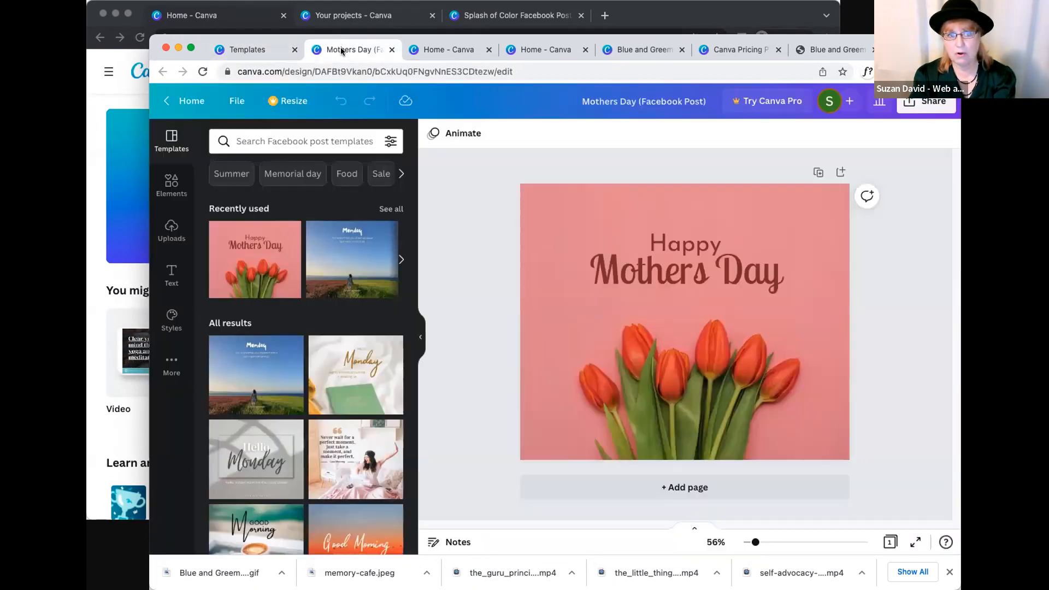
left_click(681, 250)
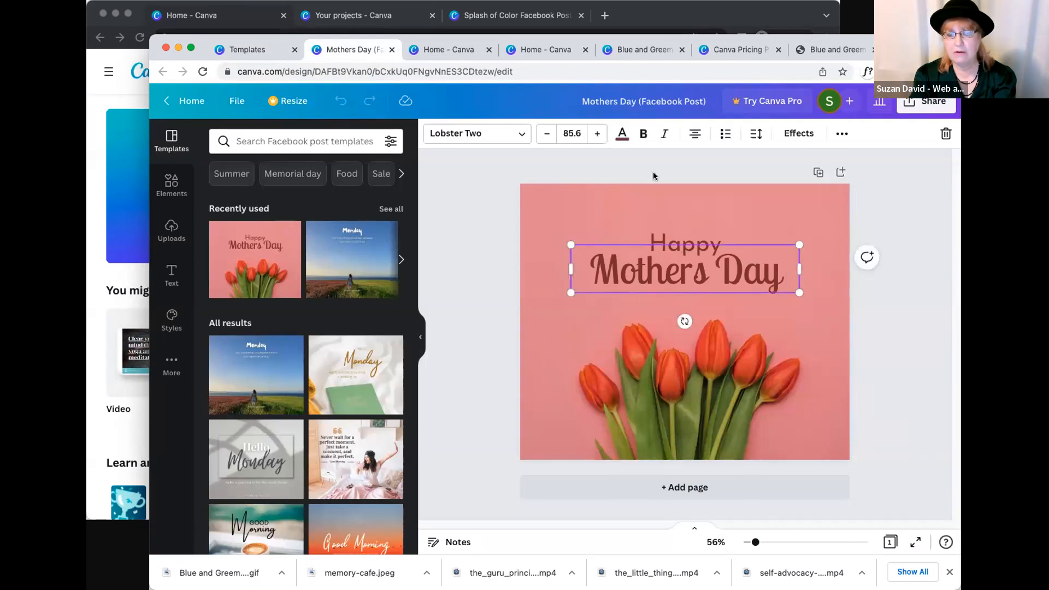
left_click(464, 50)
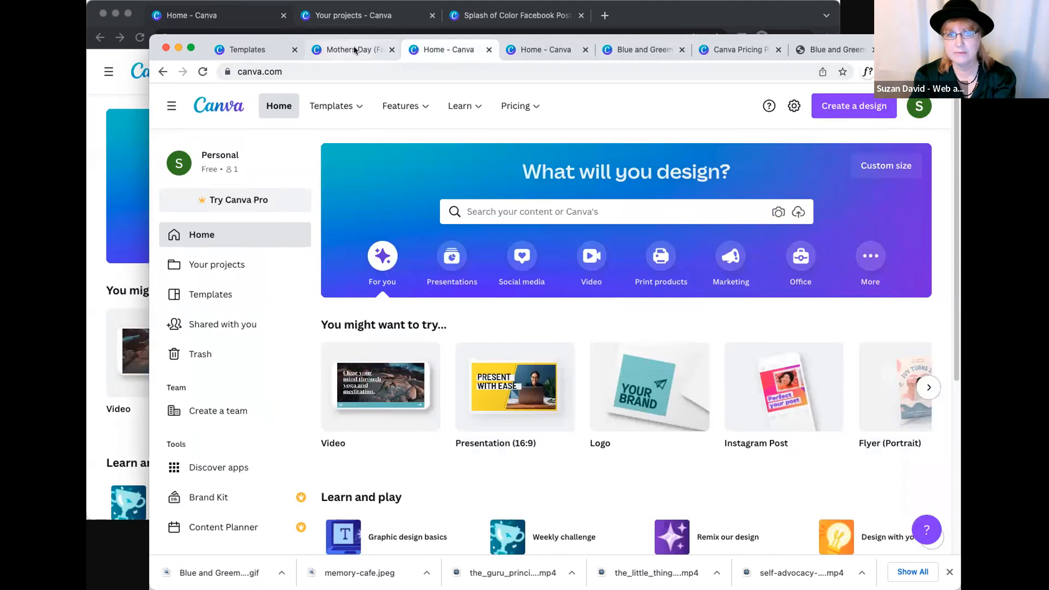
left_click(337, 48)
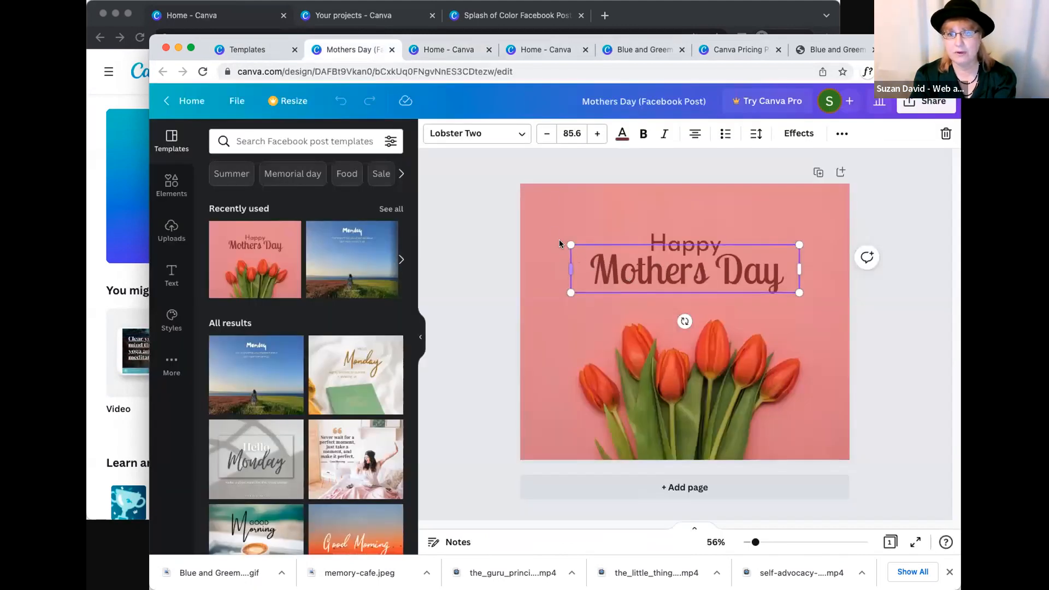
left_click(572, 181)
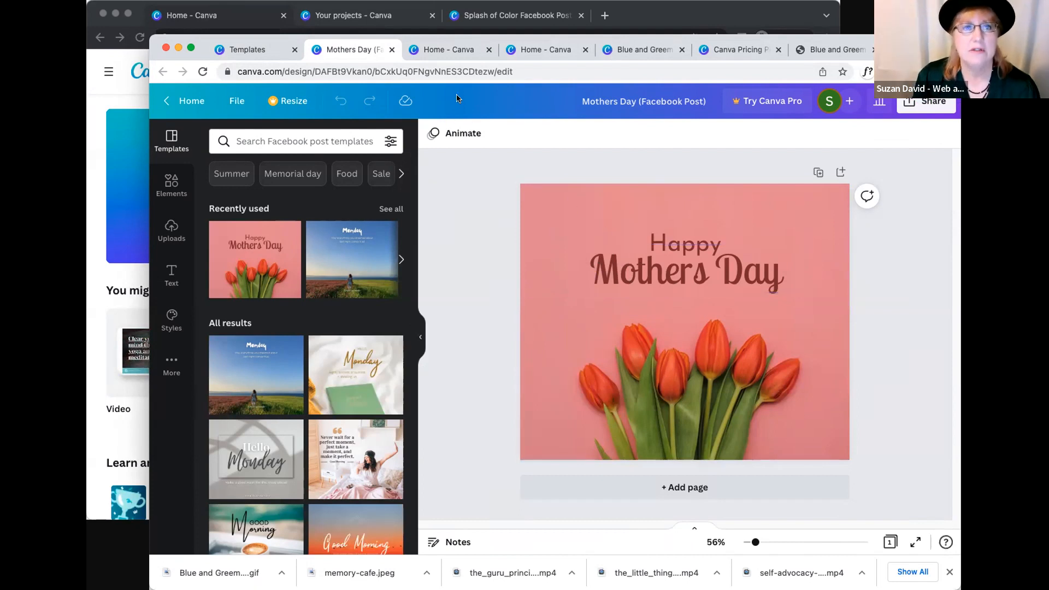
left_click(602, 191)
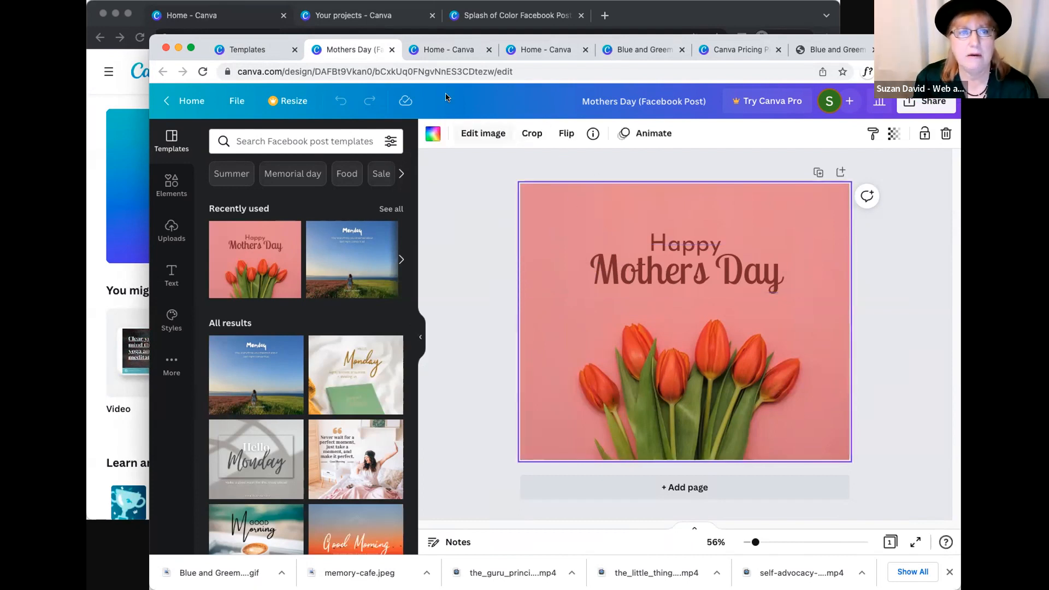
- Rename the design to "MY MOTHERS DAY"
left_click(644, 101)
type("MY")
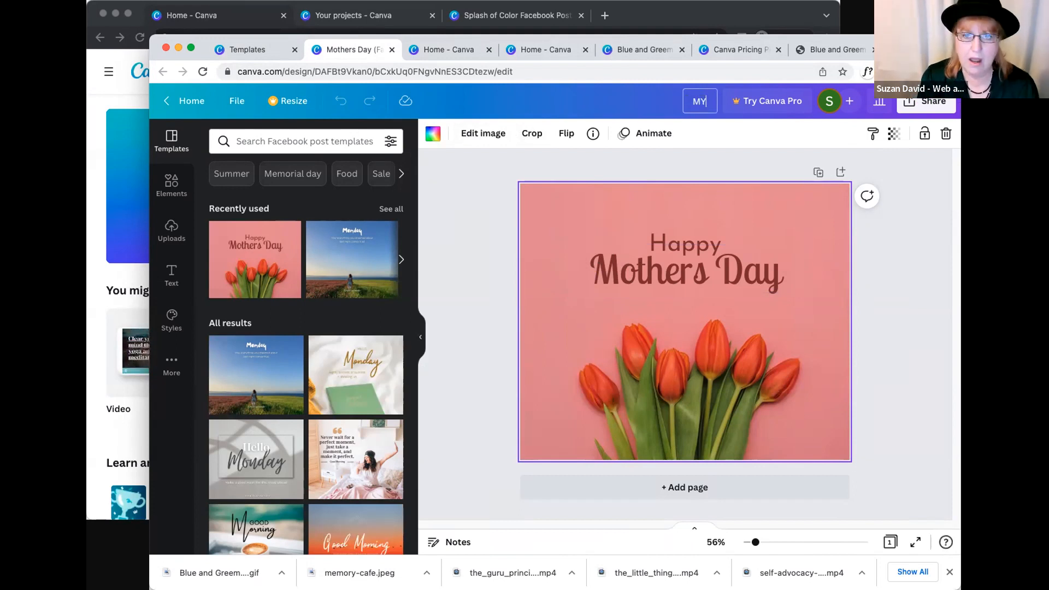
type(" MOTHERSDAY")
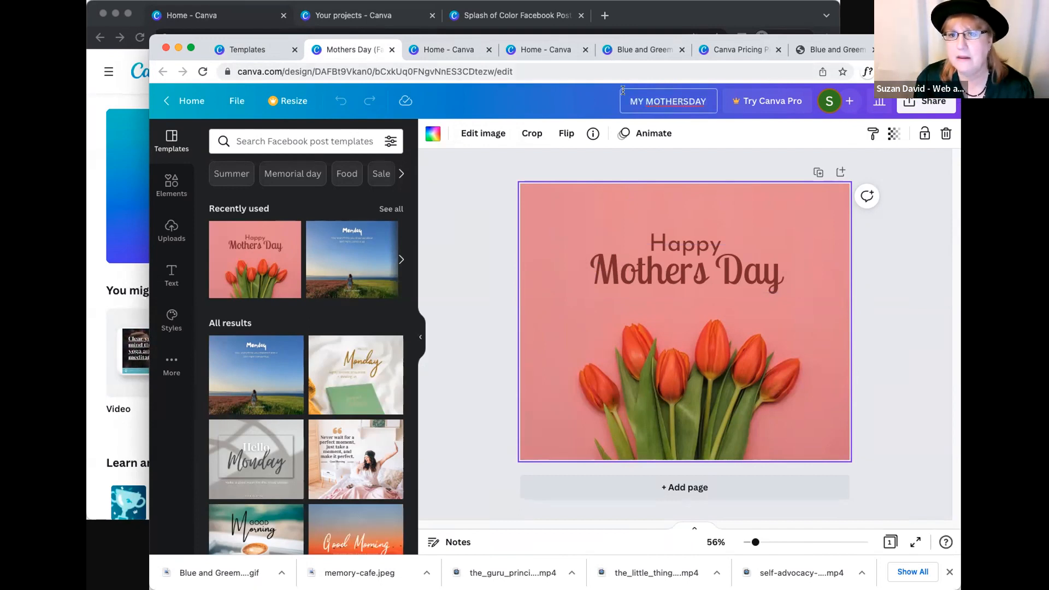
left_click(692, 96)
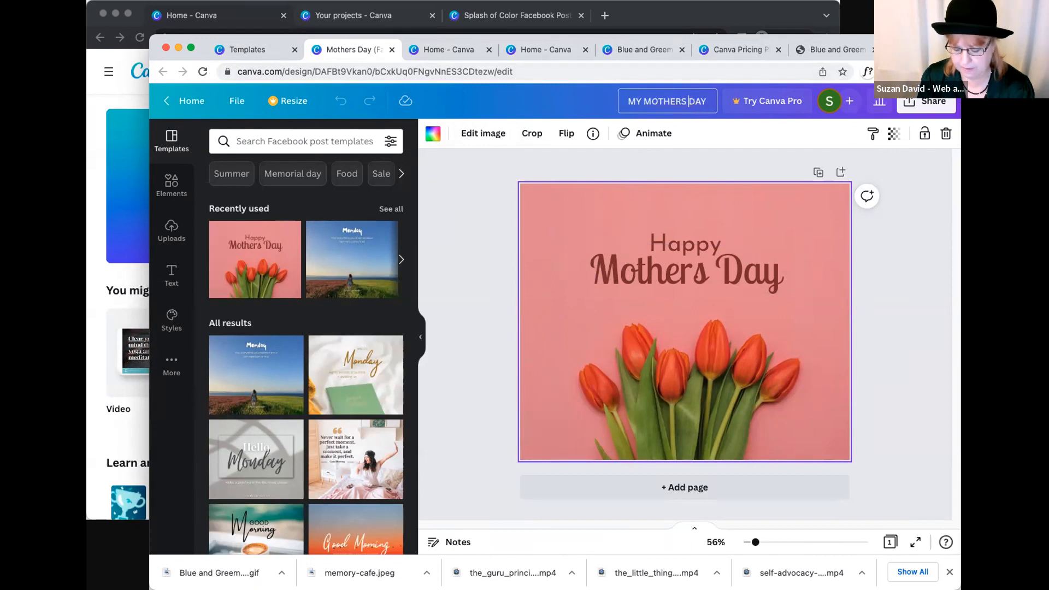
left_click(915, 253)
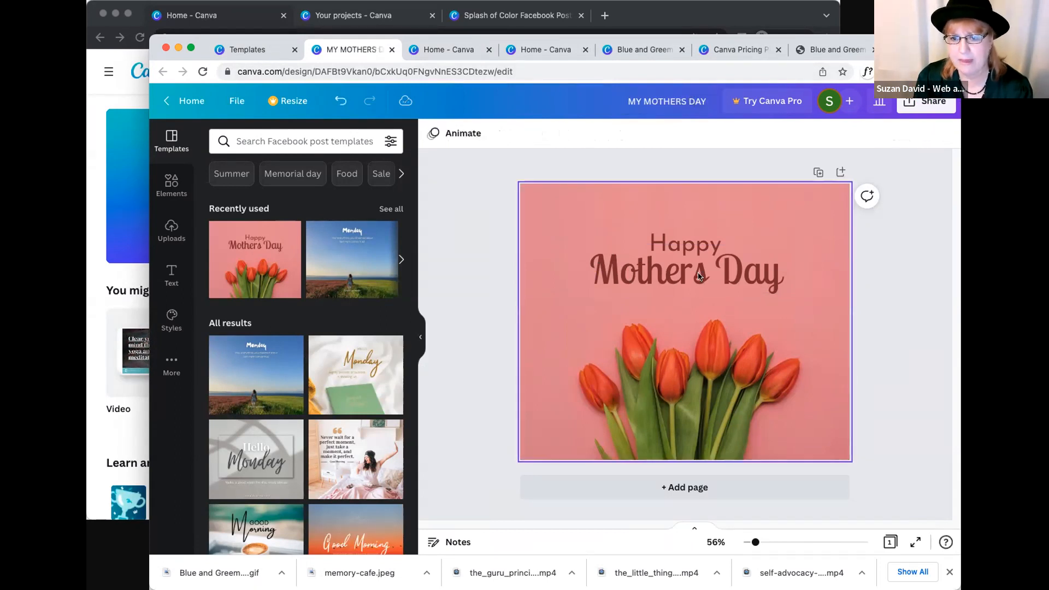
- Try replacing the tulip photo with plain background colors, and reapply the Mothers Day template from the recently used ones
left_click(698, 272)
left_click(699, 272)
left_click(818, 316)
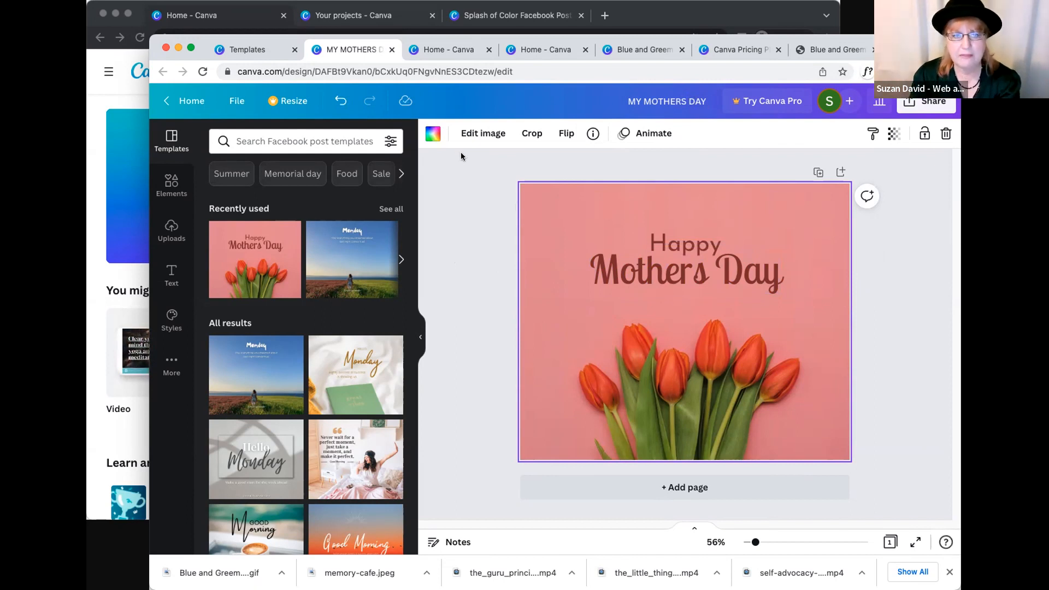
left_click(431, 134)
left_click(289, 318)
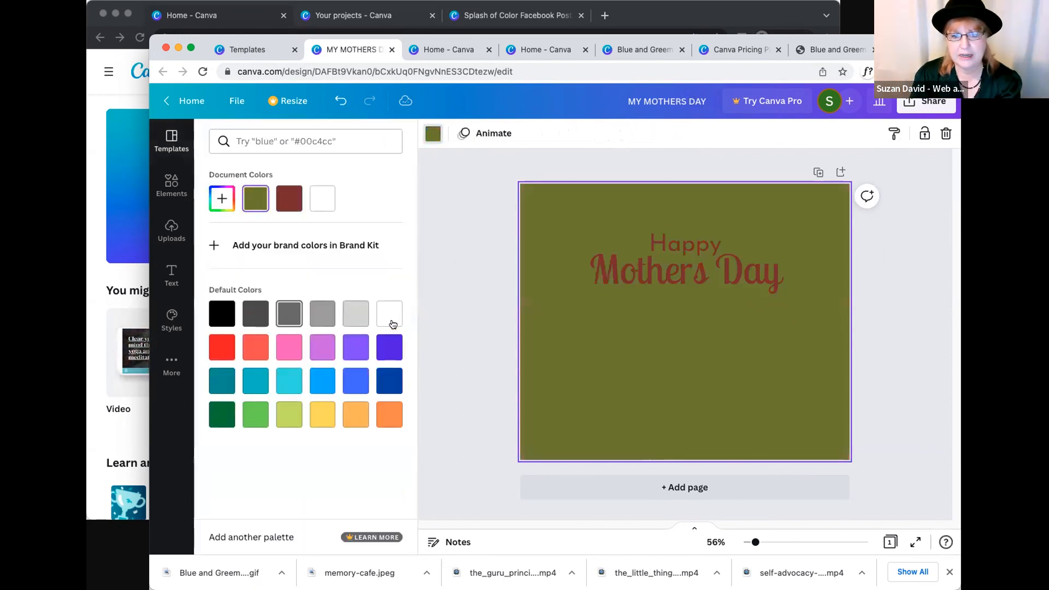
left_click(390, 317)
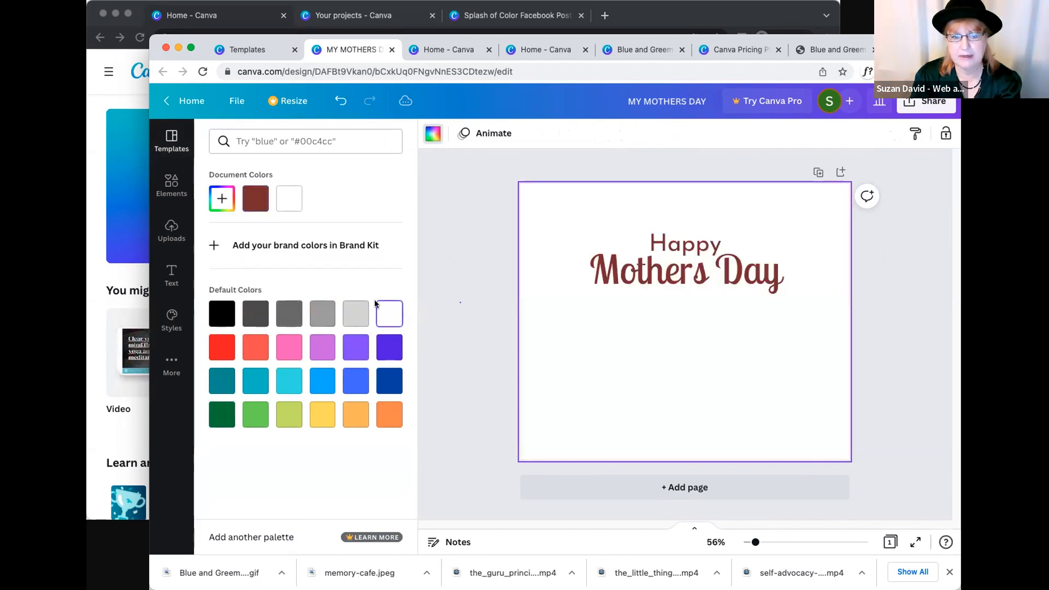
left_click(172, 141)
left_click(254, 257)
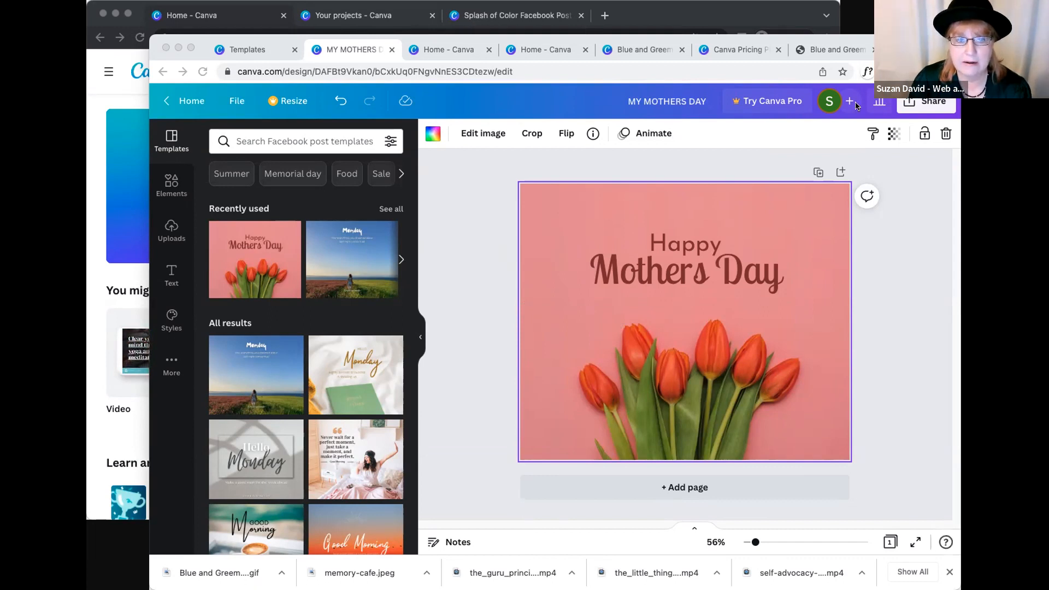
- Delete the tulip background photo from the design, keeping the "Happy Mothers Day" text
left_click(477, 238)
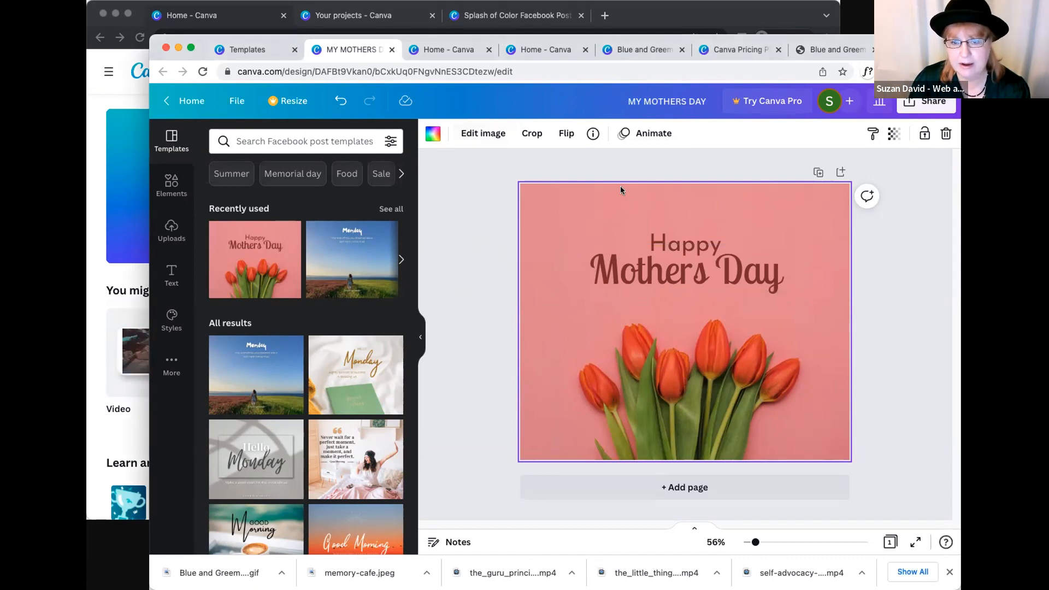
key("Delete")
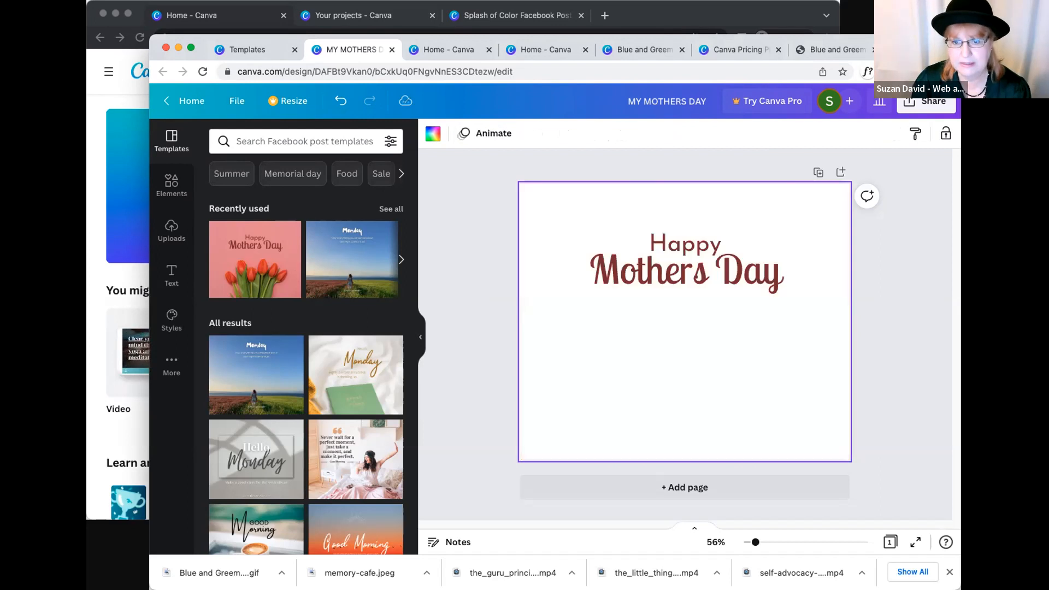
left_click(498, 288)
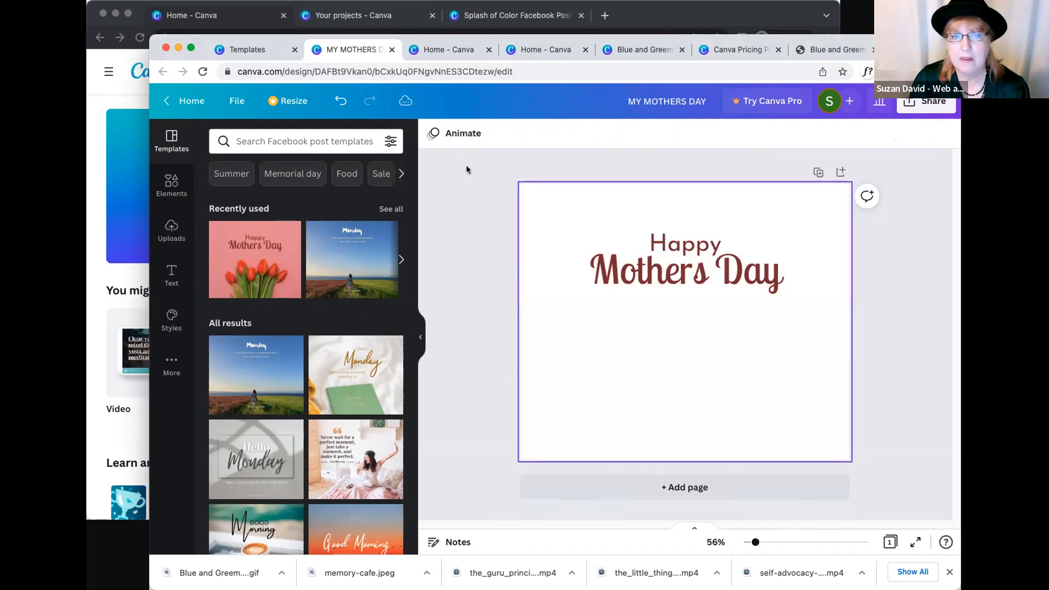
- Set the page background to light gray from the default colors
left_click(596, 197)
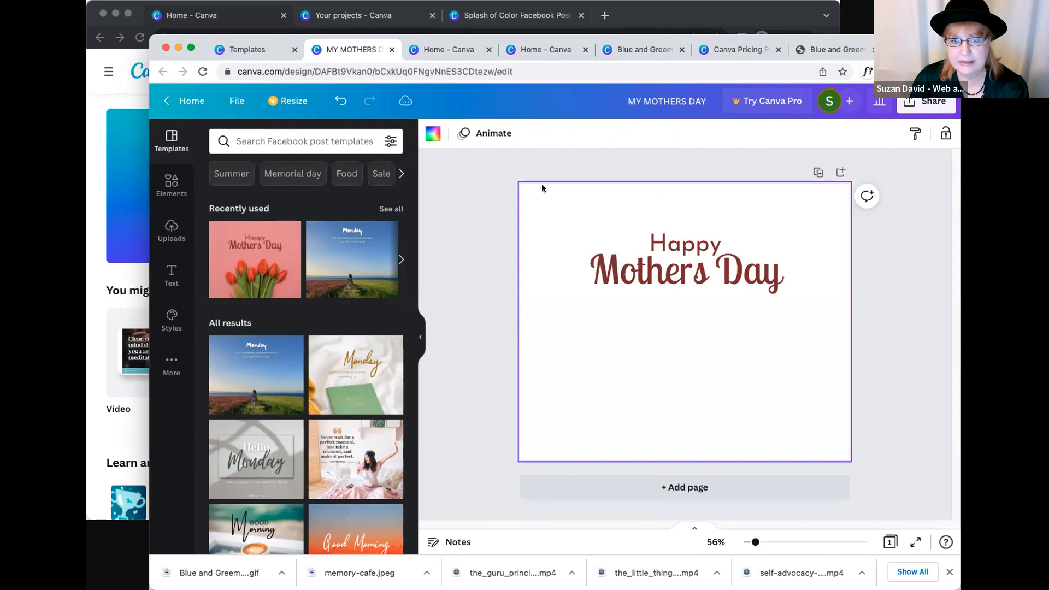
left_click(427, 133)
left_click(356, 313)
left_click(587, 152)
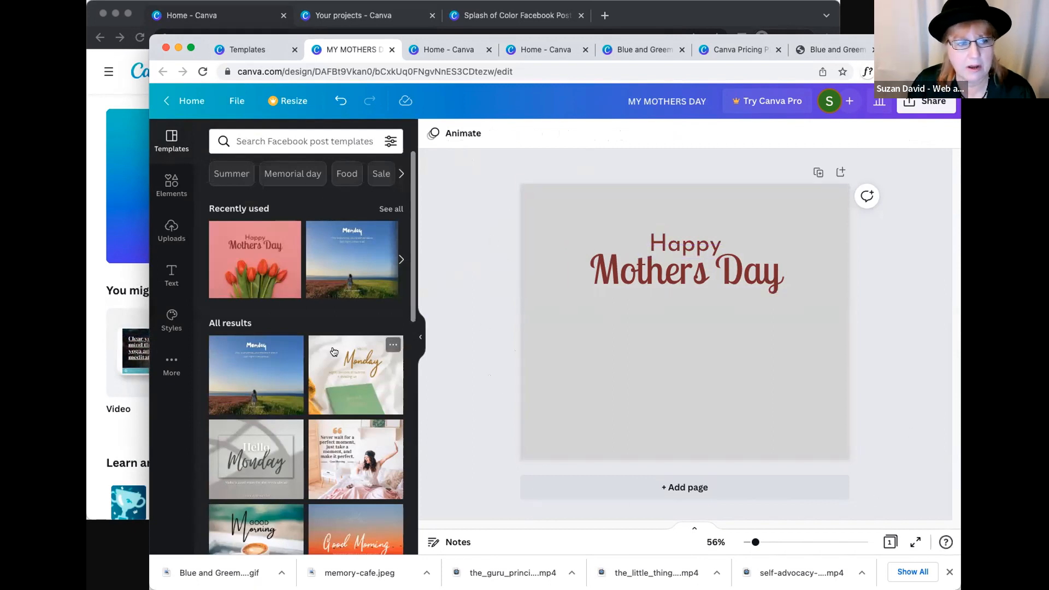
left_click(526, 201)
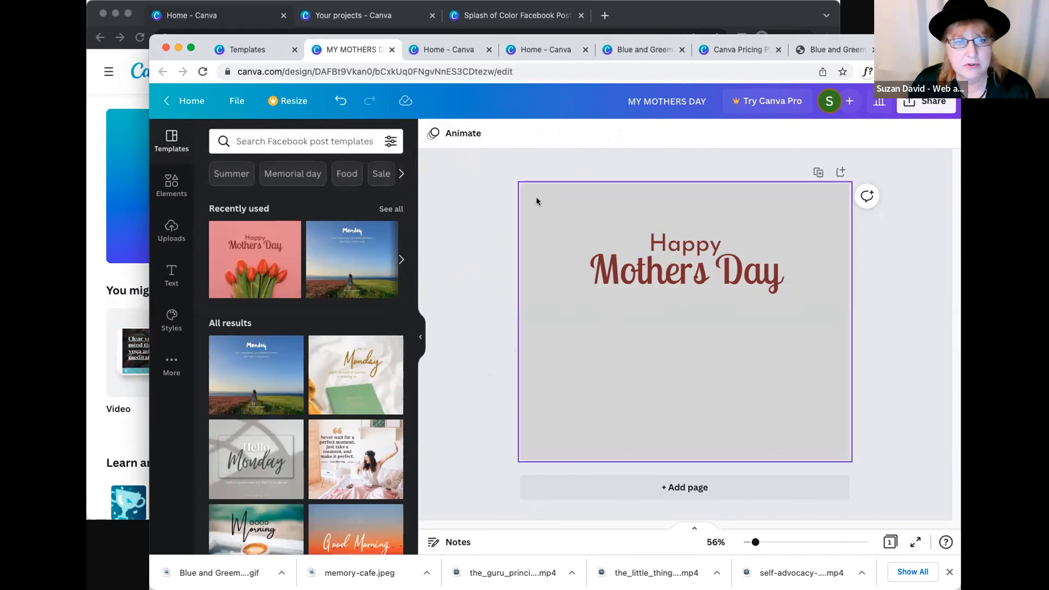
left_click(538, 201)
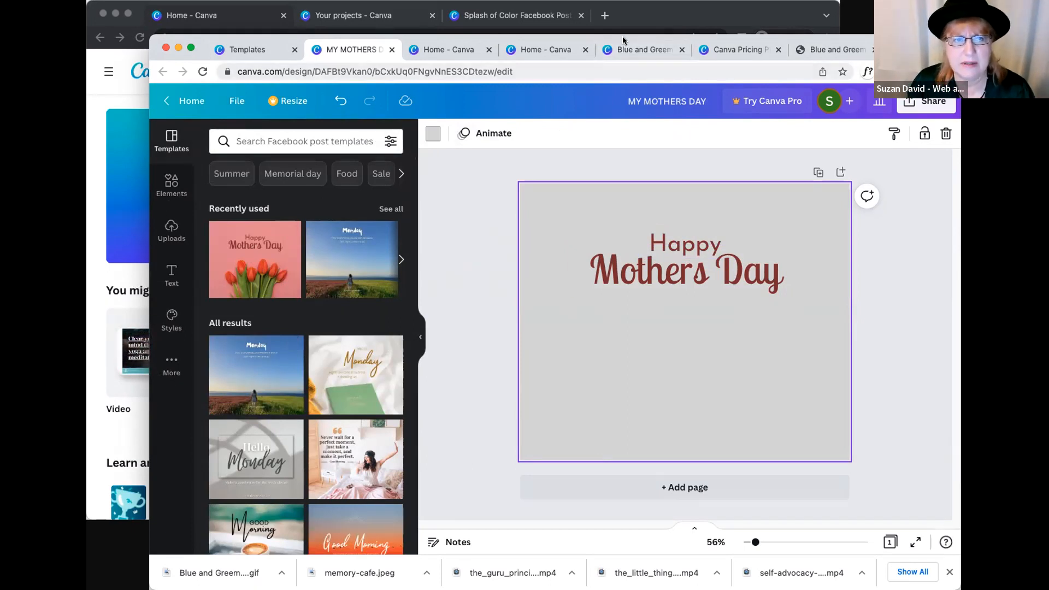
left_click(437, 6)
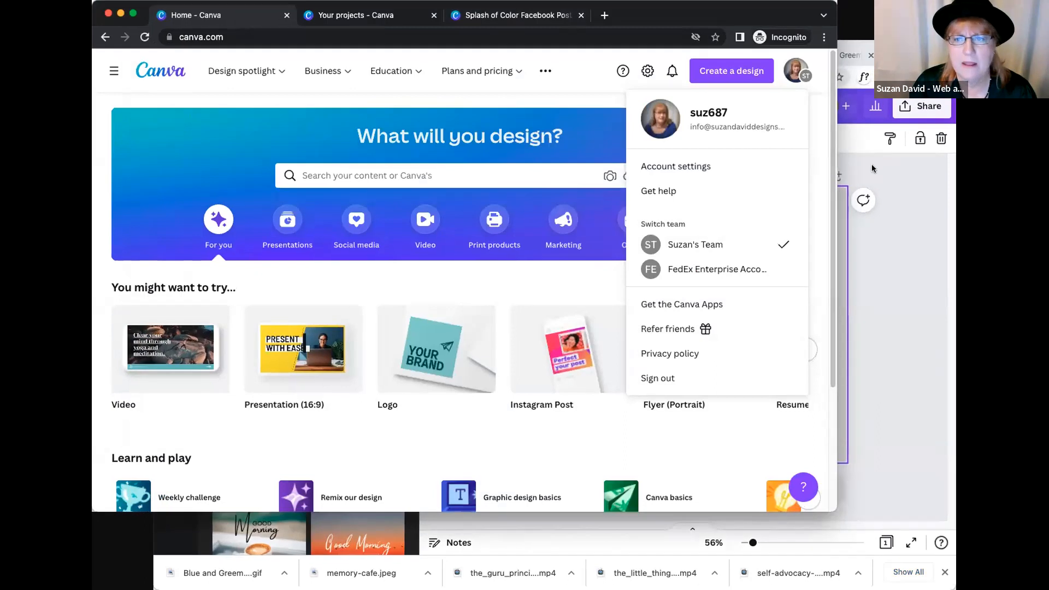
left_click(873, 168)
left_click(451, 219)
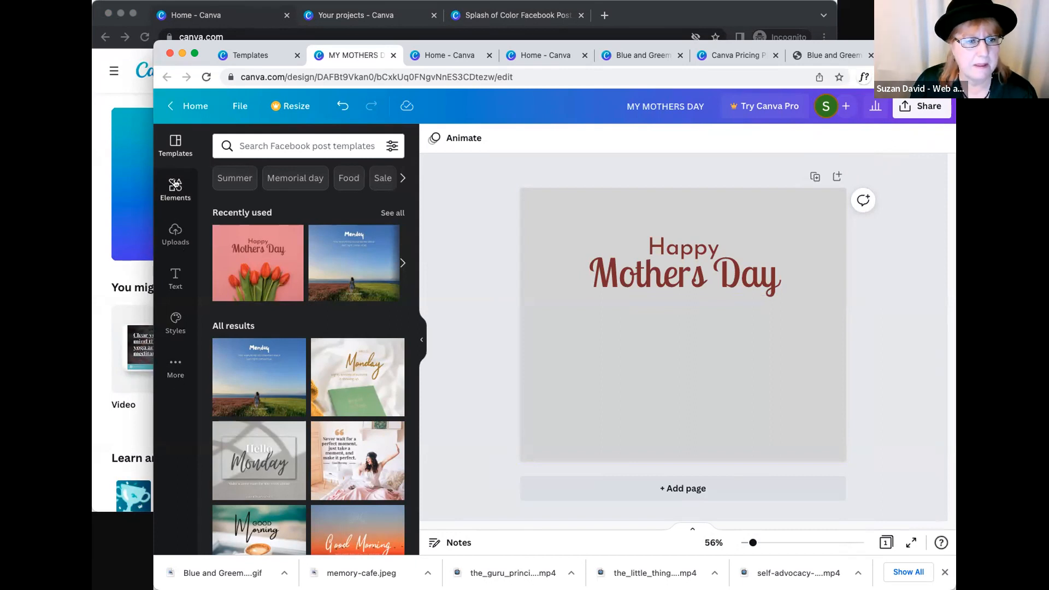
- Look through the template search, the elements and the additional apps, search the apps for "flower" and clear the search
left_click(251, 146)
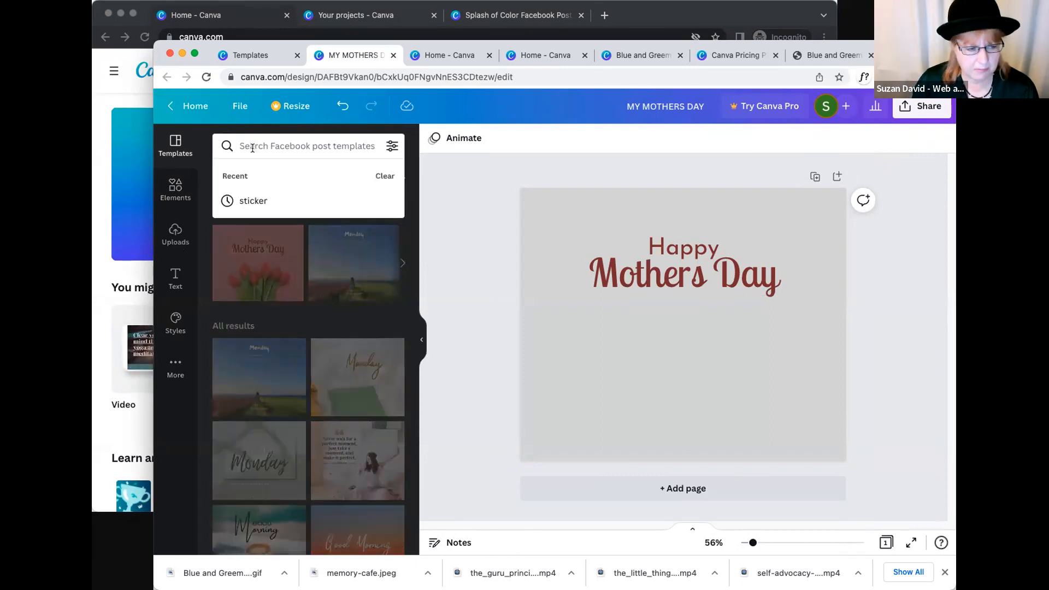
left_click(175, 189)
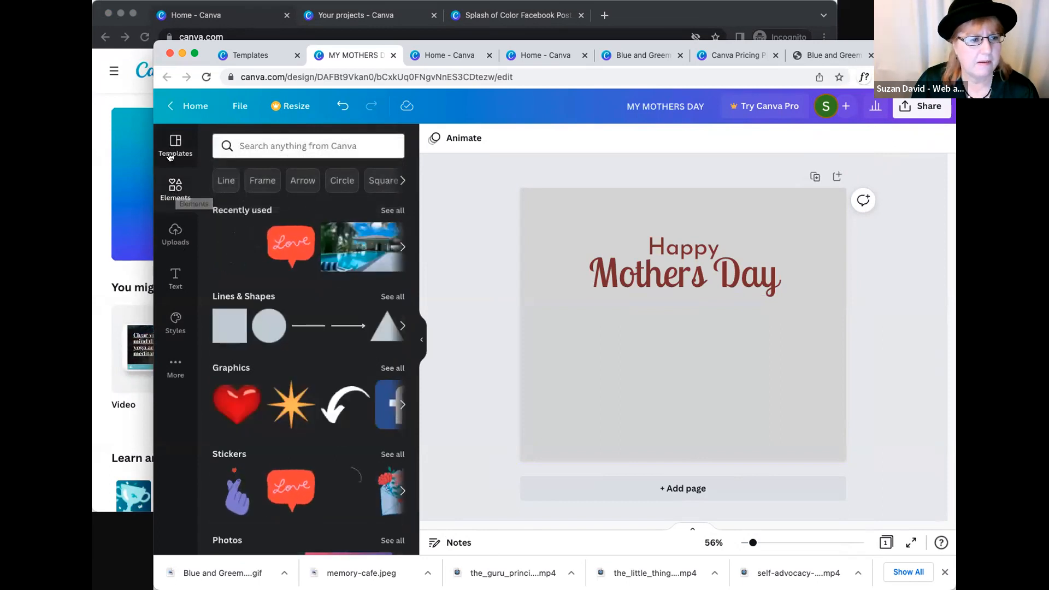
left_click(175, 367)
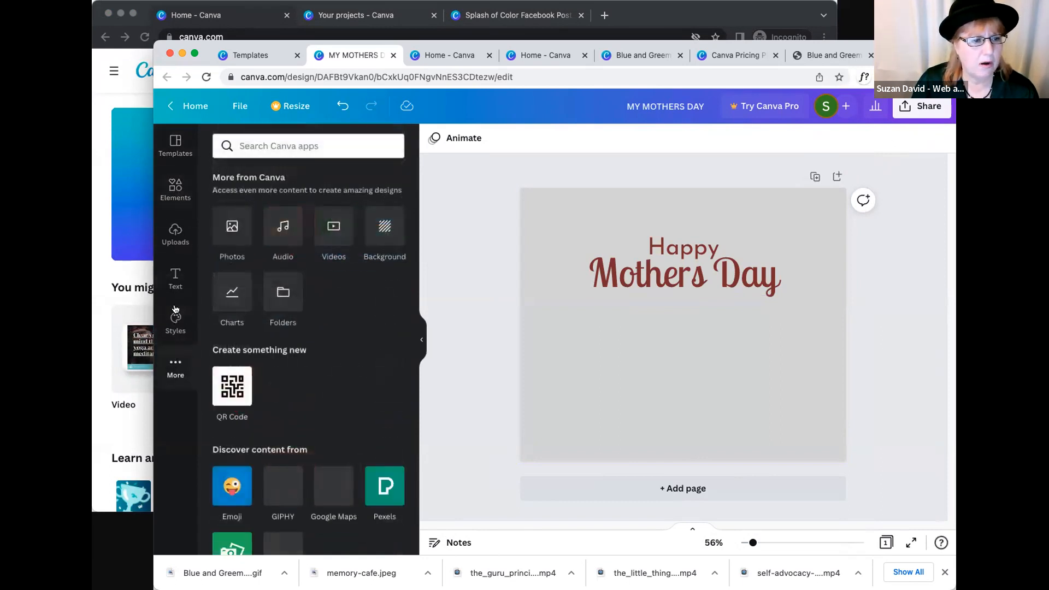
left_click(269, 146)
type("flower")
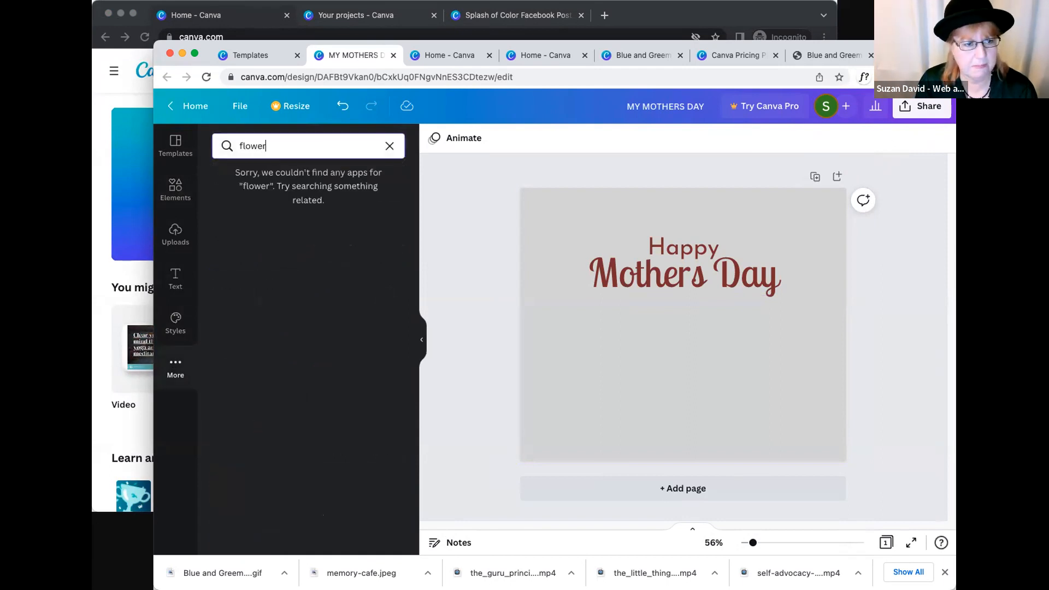
key("BackSpace")
key("BackSpace")
key("BackSpace")
key("BackSpace")
key("BackSpace")
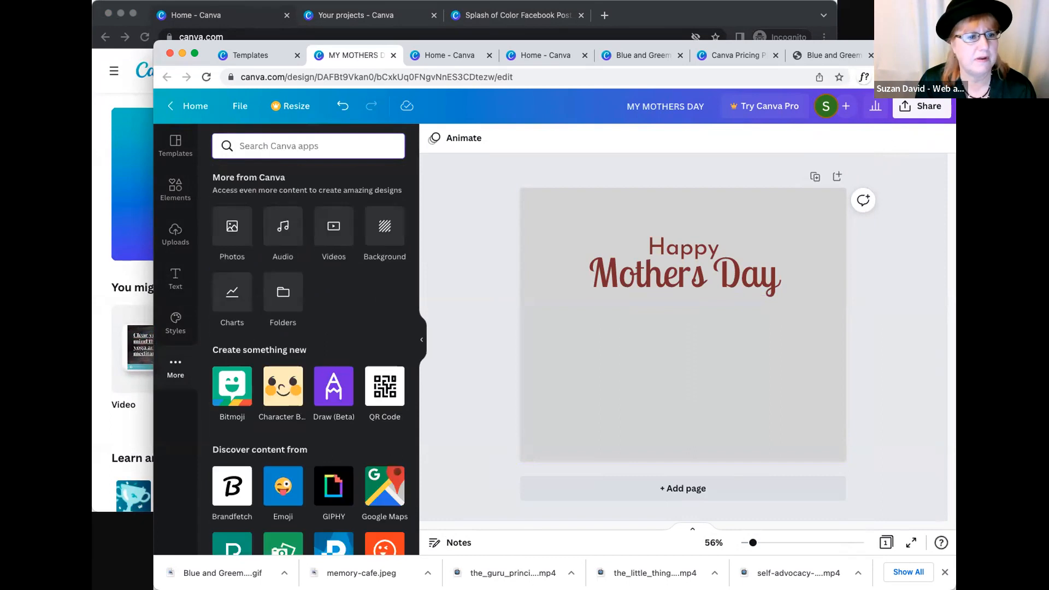
- Add the uploaded group photo of three people to the design and enlarge it to cover most of the page
left_click(622, 343)
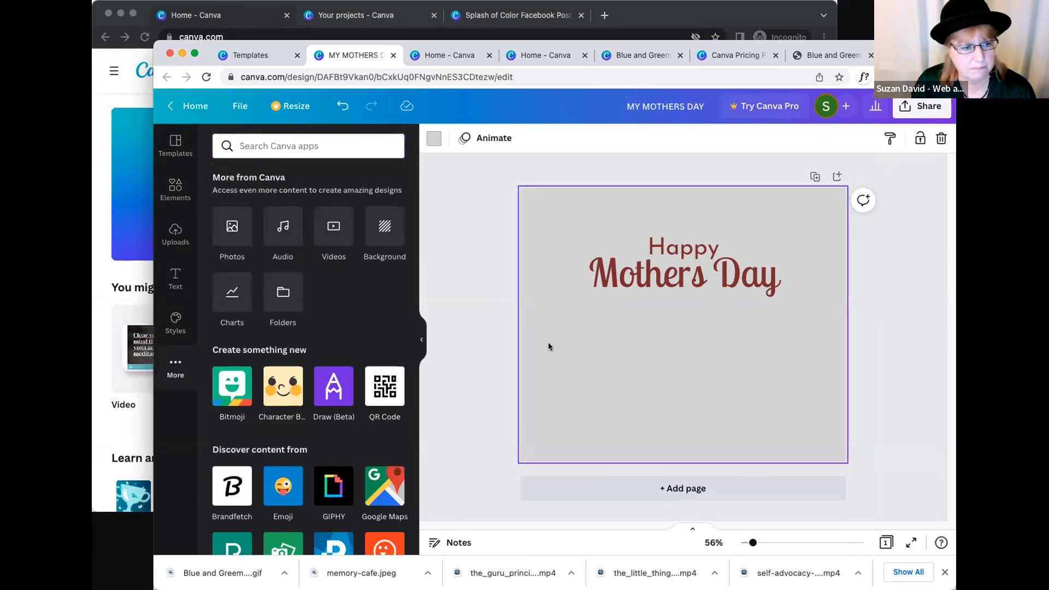
left_click(172, 239)
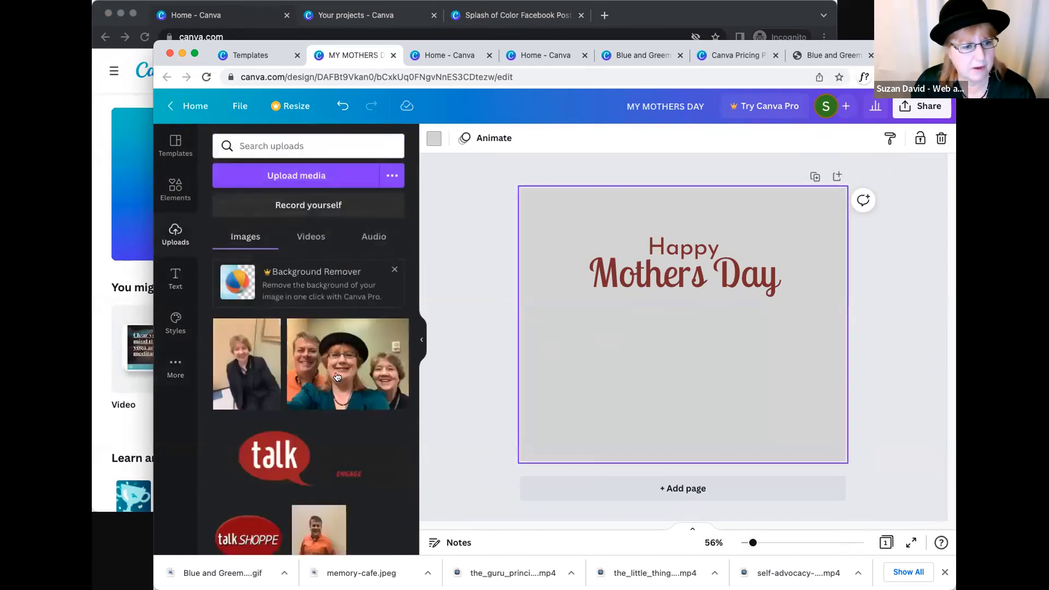
left_click(380, 367)
left_click_drag(711, 384, 670, 436)
left_click_drag(763, 284, 850, 219)
- Move the "Mothers Day" text to the page's upper edge and place "Happy" directly beneath it, overlapping the top of the group photo
left_click_drag(730, 274, 730, 219)
left_click(696, 250)
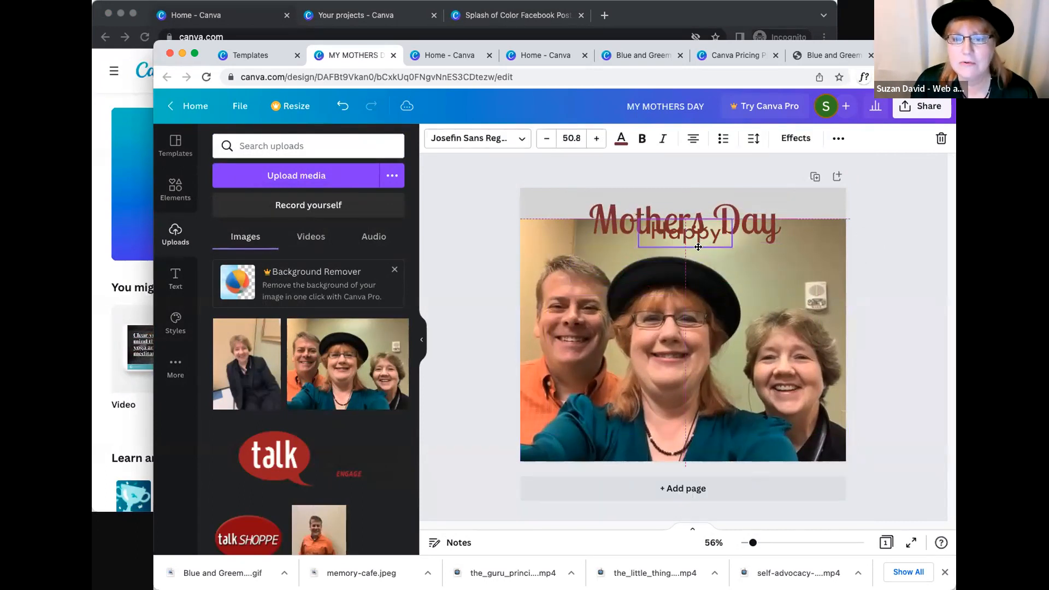
left_click(650, 340)
left_click(880, 377)
left_click_drag(792, 379, 790, 379)
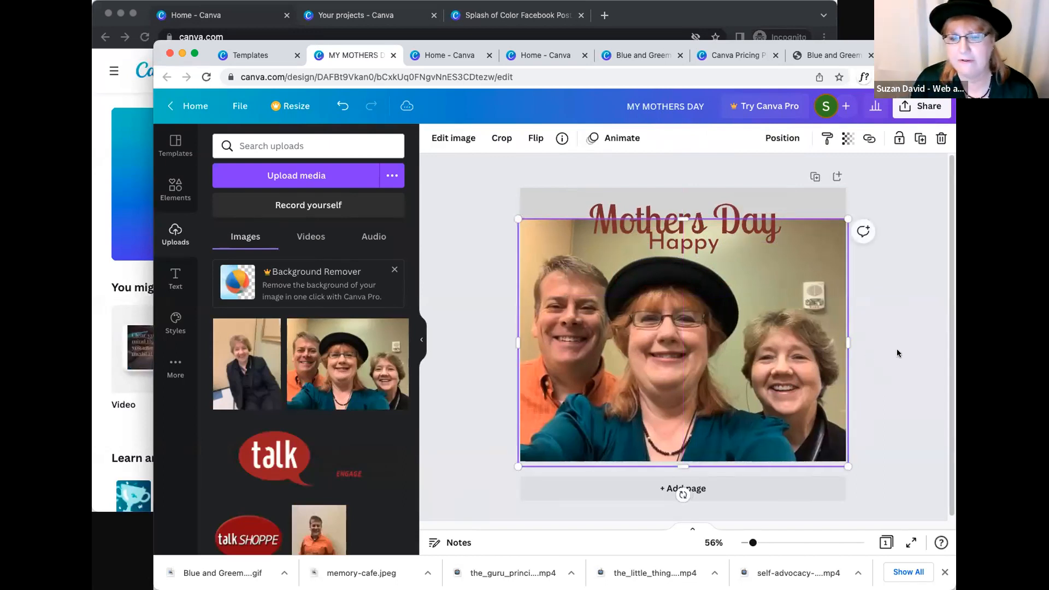
left_click(869, 354)
left_click_drag(711, 214, 711, 207)
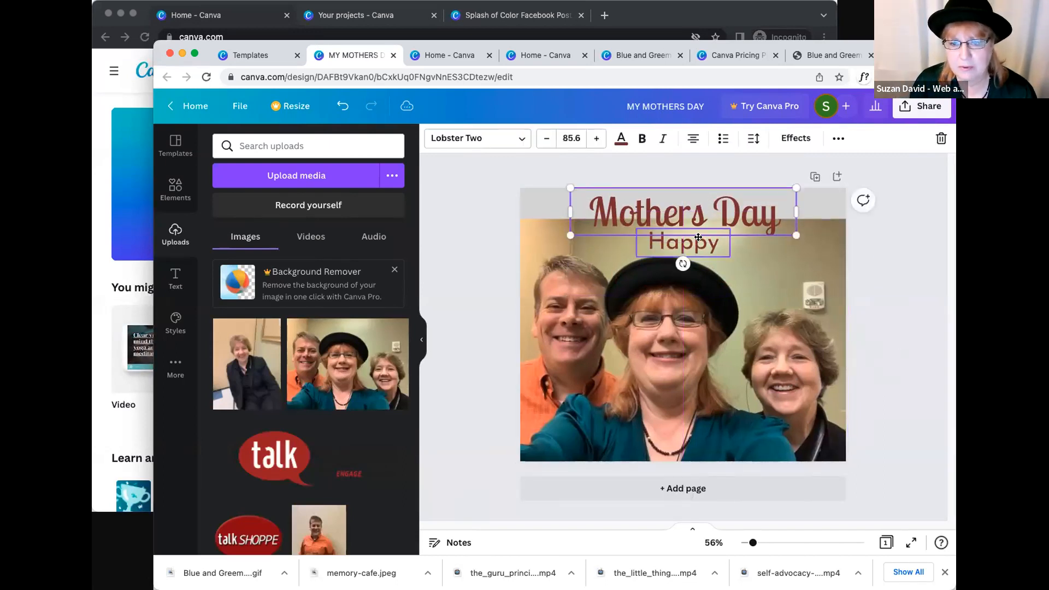
left_click_drag(695, 243, 696, 235)
left_click(538, 200)
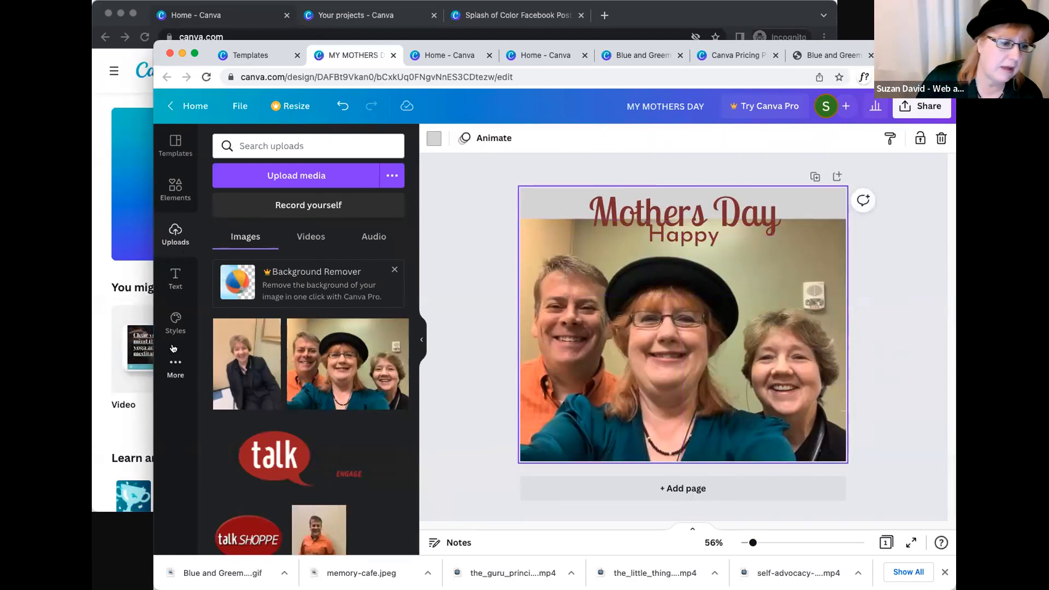
- Return to the home page, look over the recent designs and open the templates page
left_click(195, 107)
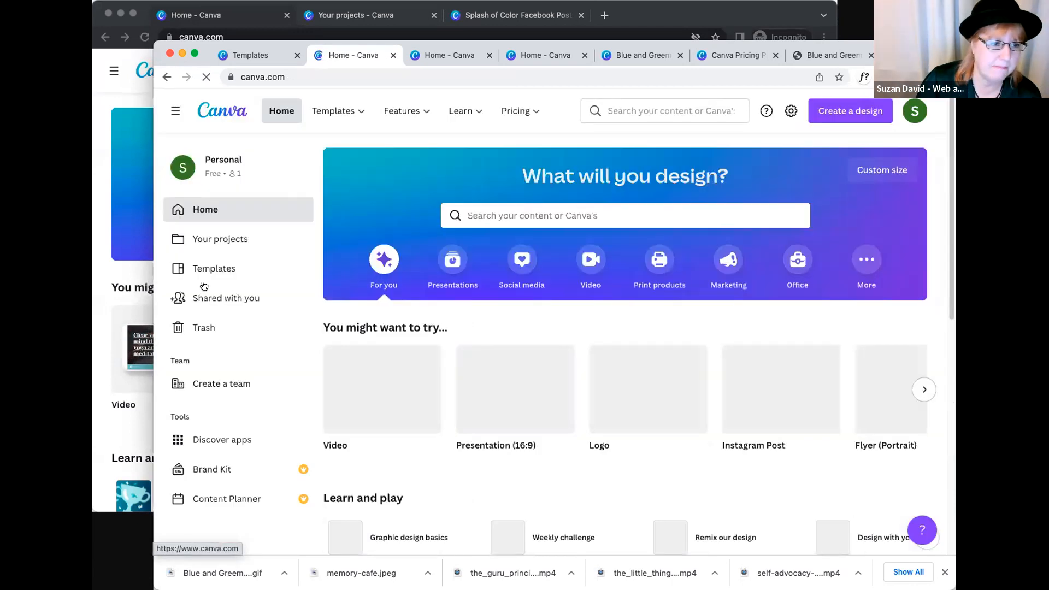
scroll(206, 466, "down", 5)
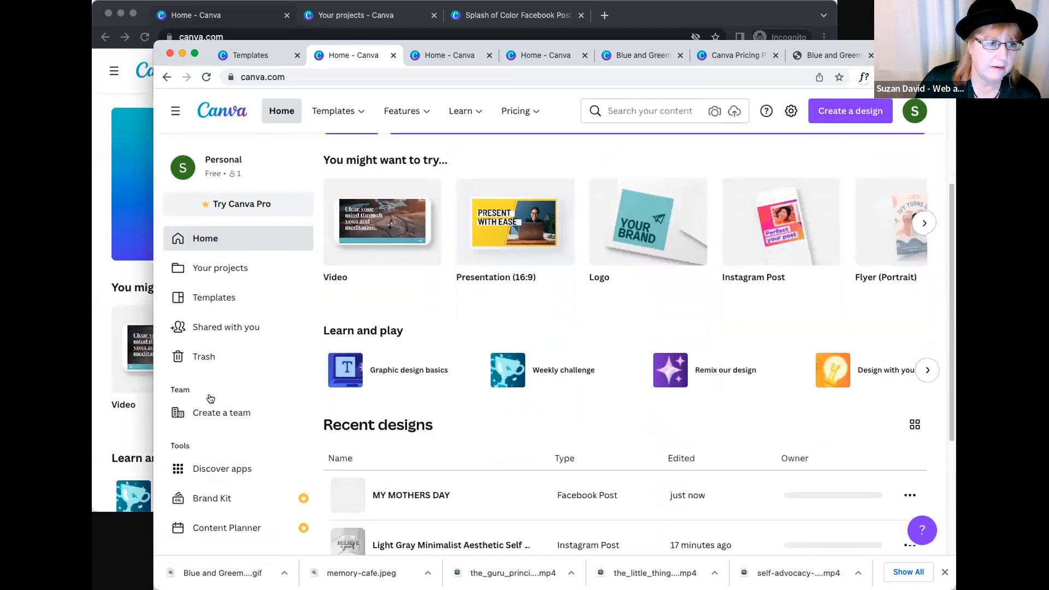
scroll(211, 399, "up", 5)
left_click(323, 111)
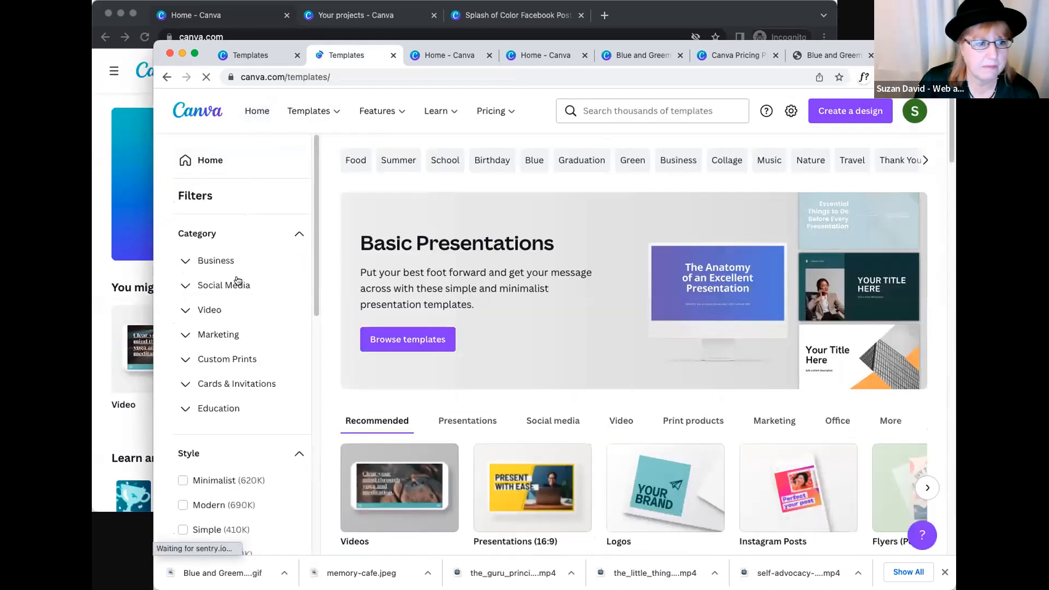
- Look through the open browser tabs, dismissing the Mother's Day template preview, and close the extra templates tab
left_click(442, 55)
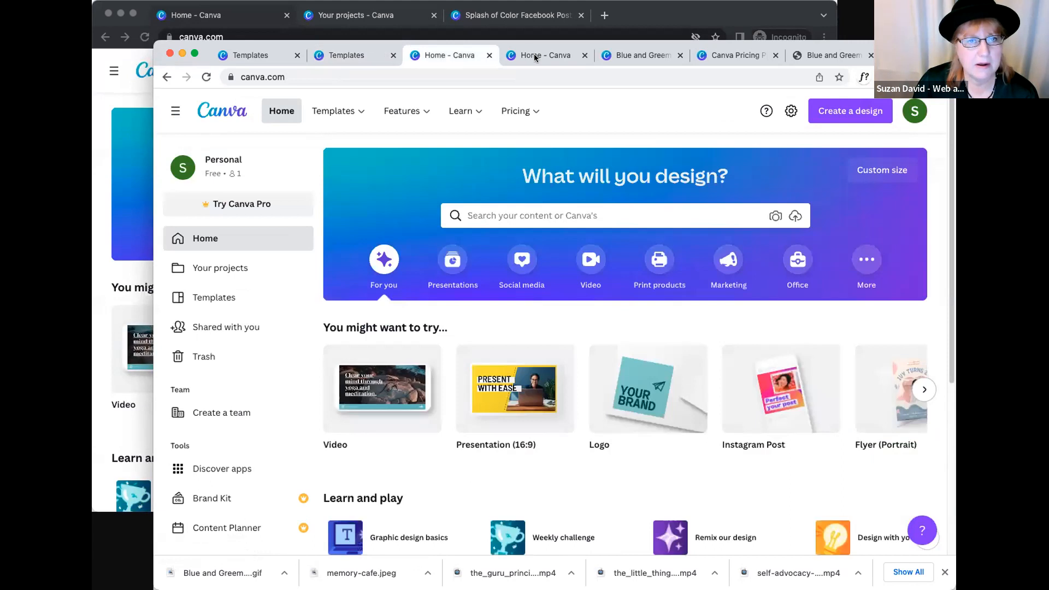
left_click(535, 57)
left_click(260, 56)
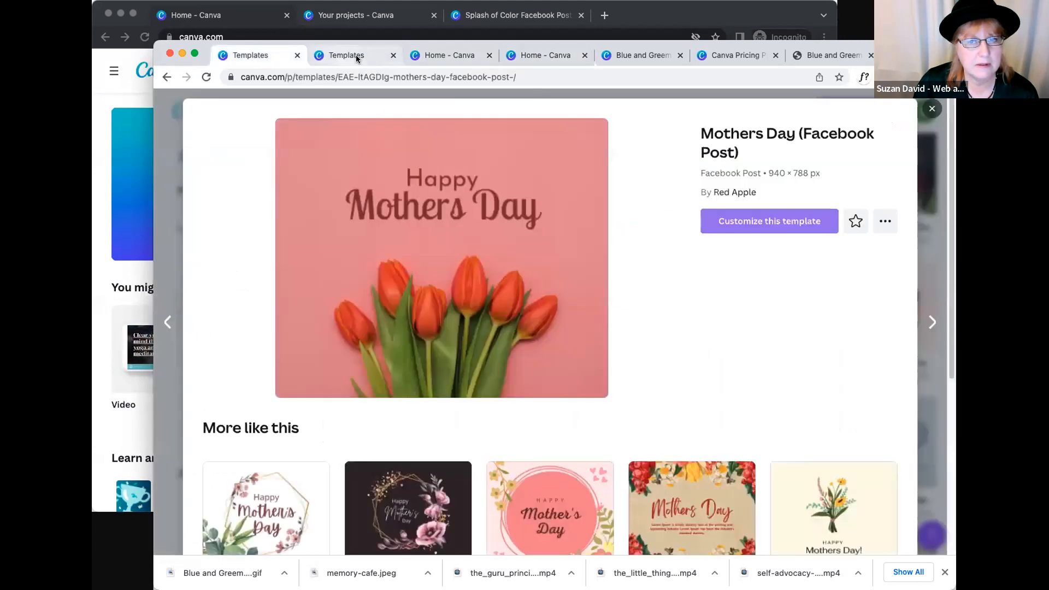
left_click(932, 108)
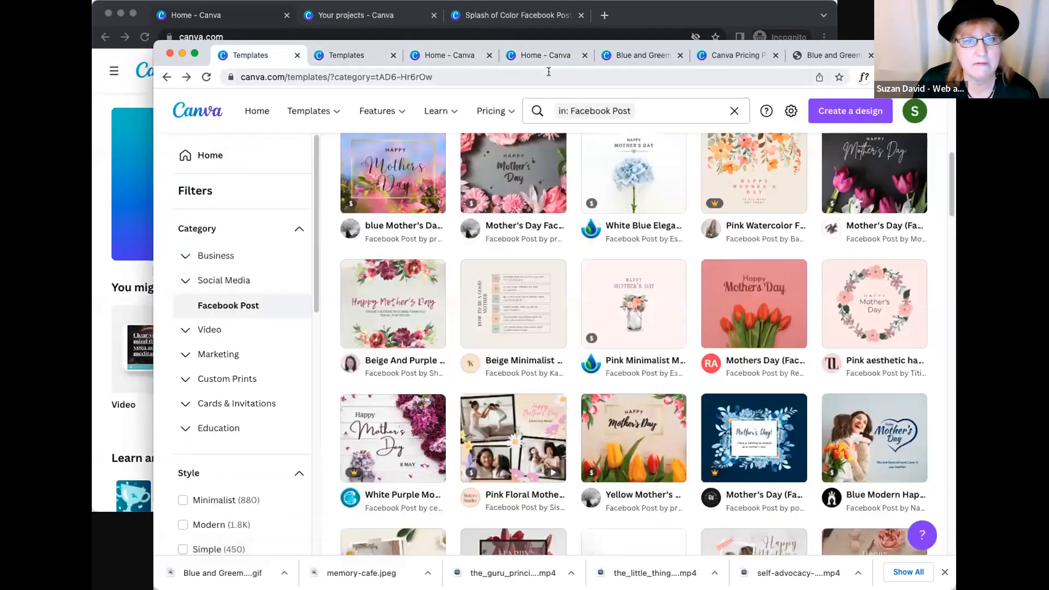
left_click(459, 55)
left_click(539, 54)
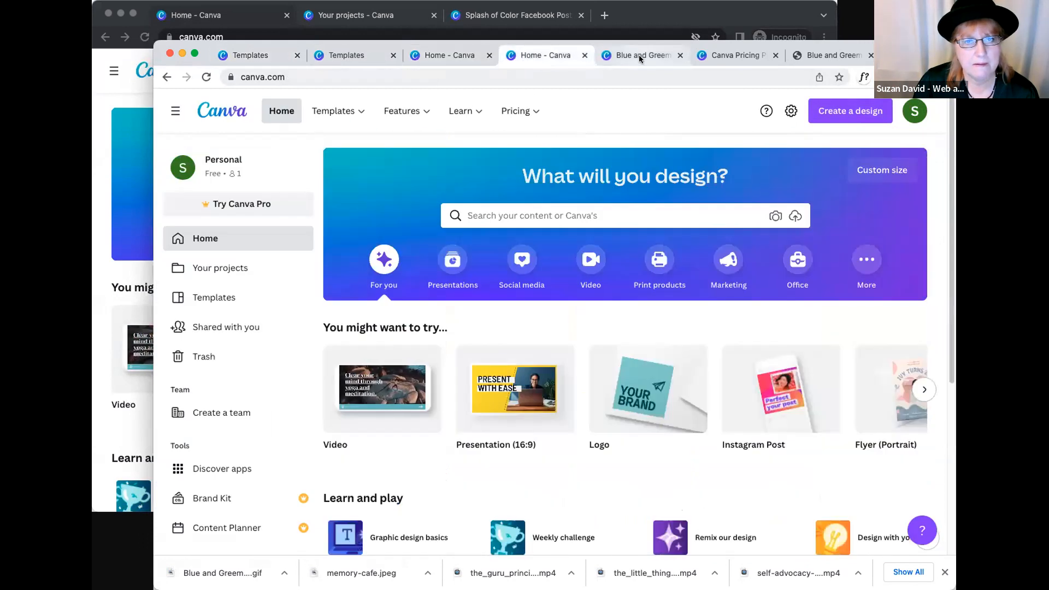
left_click(639, 55)
left_click(733, 54)
left_click(826, 55)
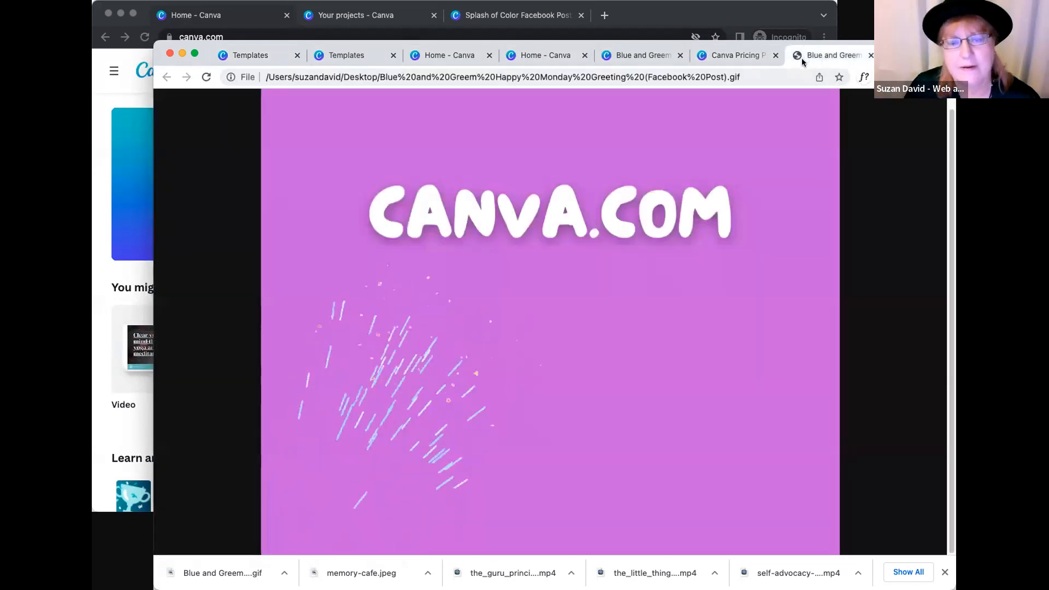
left_click(382, 56)
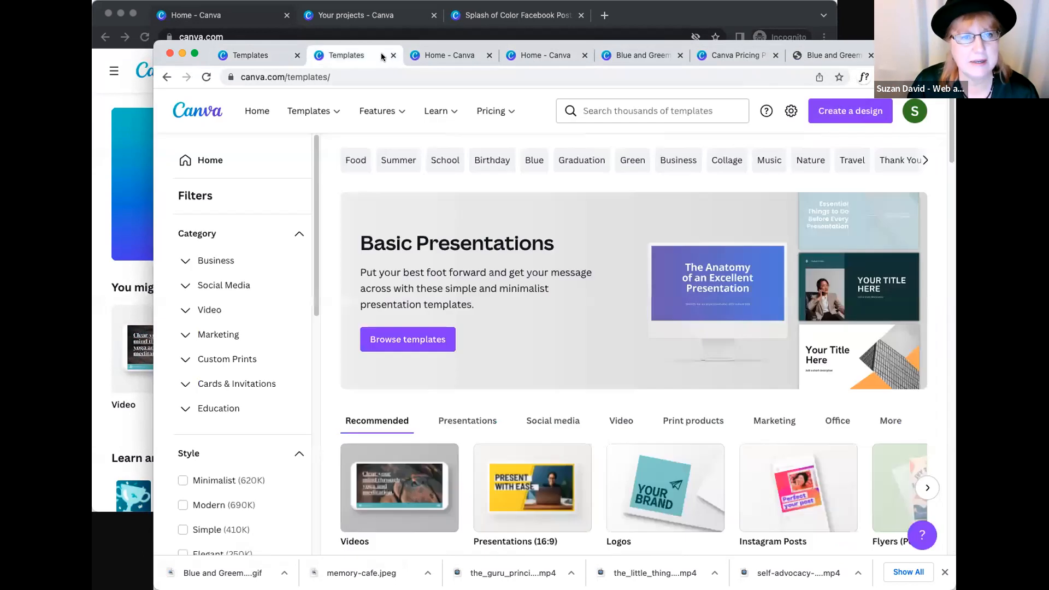
left_click(392, 55)
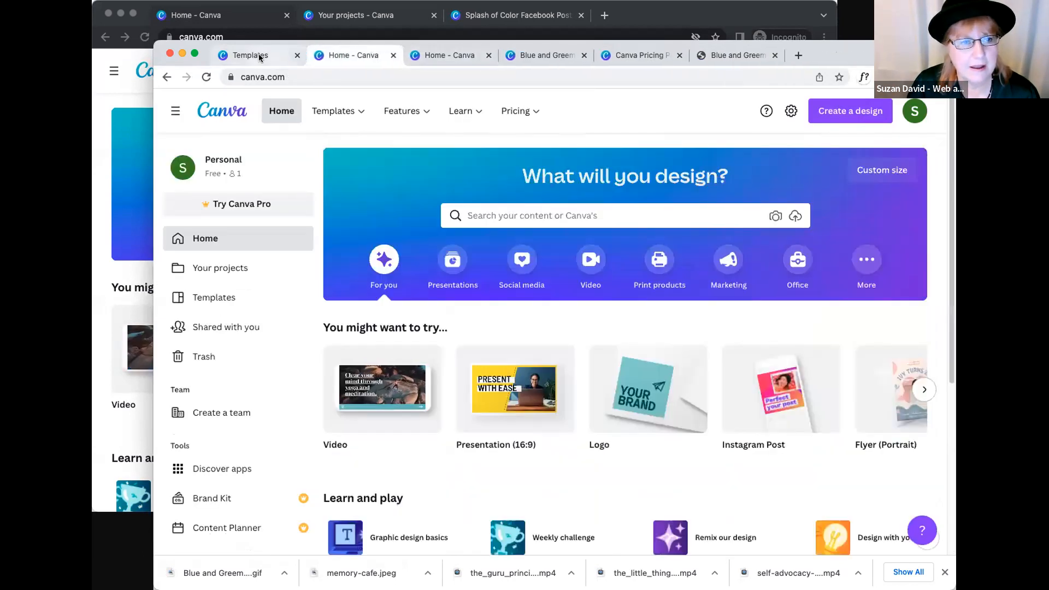
- Open the "Blue and Greem Happy Monday Greeting" design from the recent designs and go back to the home page
mouse_move(334, 111)
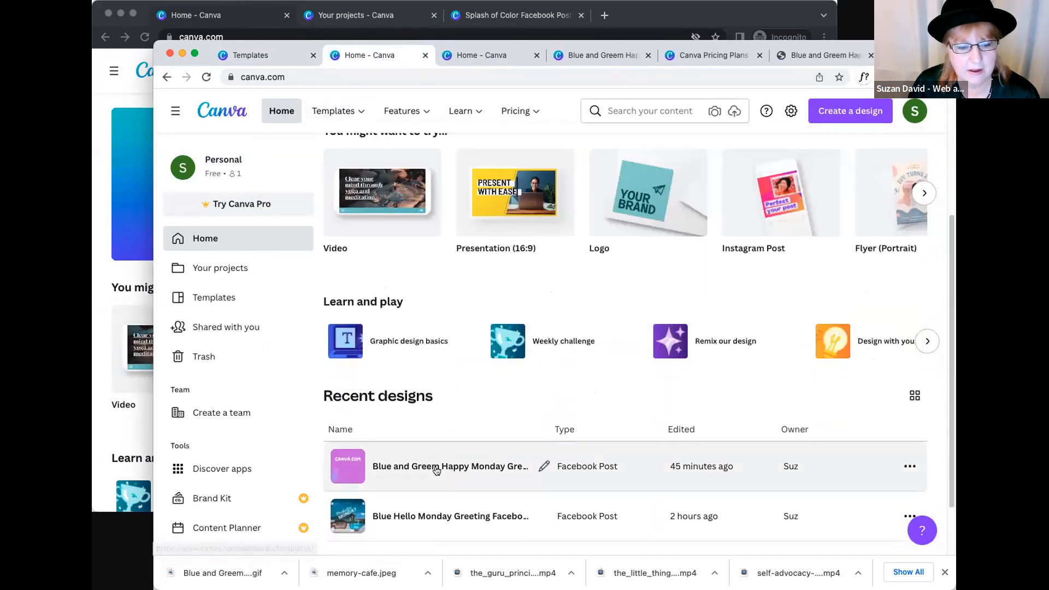
left_click(563, 466)
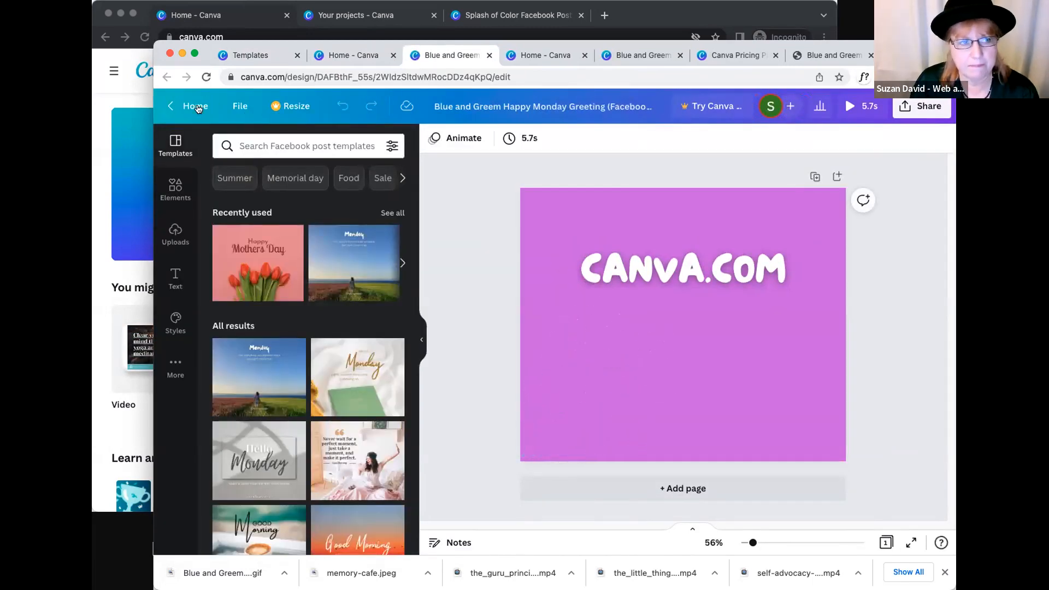
left_click(193, 106)
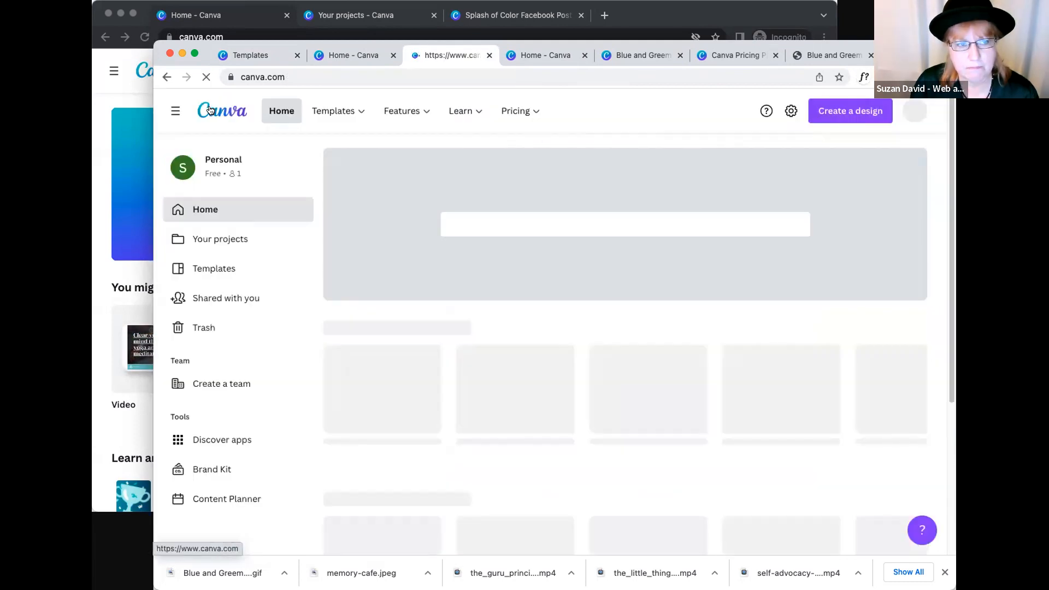
- Reopen the MY MOTHERS DAY design and extend the group photo up to the page's top edge, shifting it slightly right
scroll(697, 380, "down", 5)
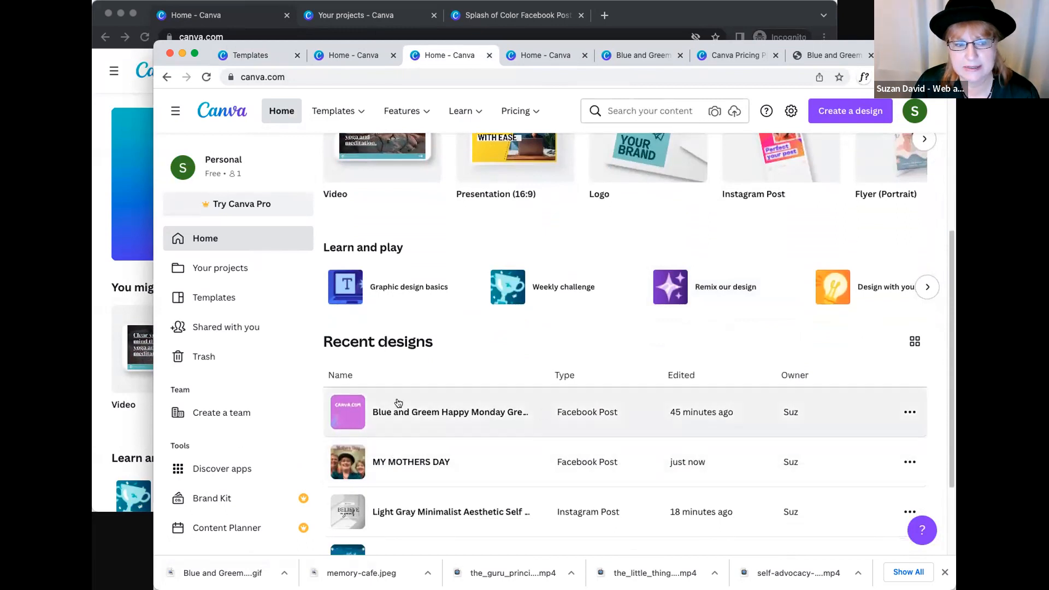
left_click(417, 454)
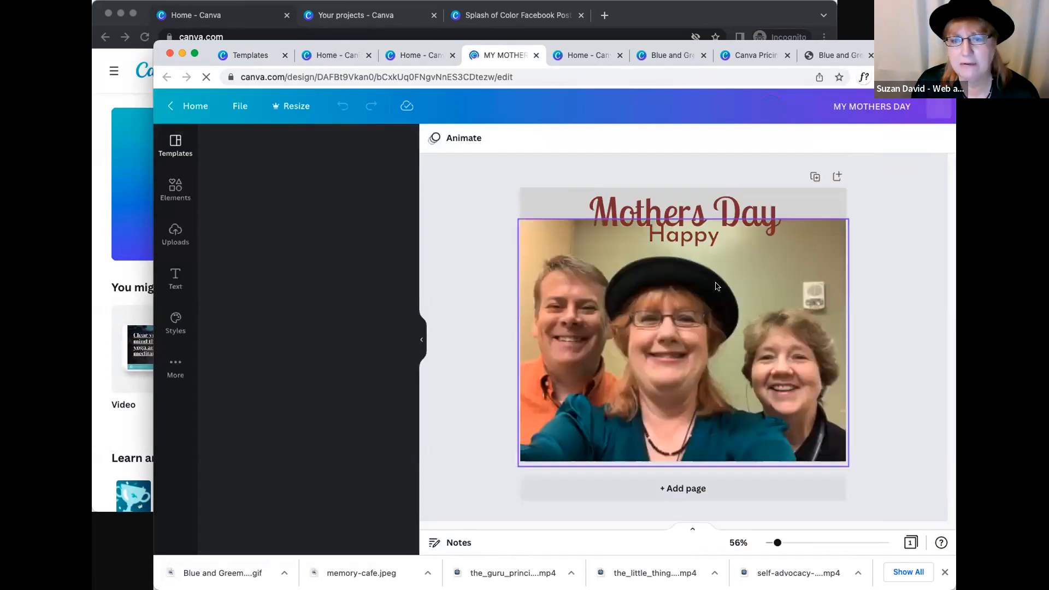
left_click(819, 272)
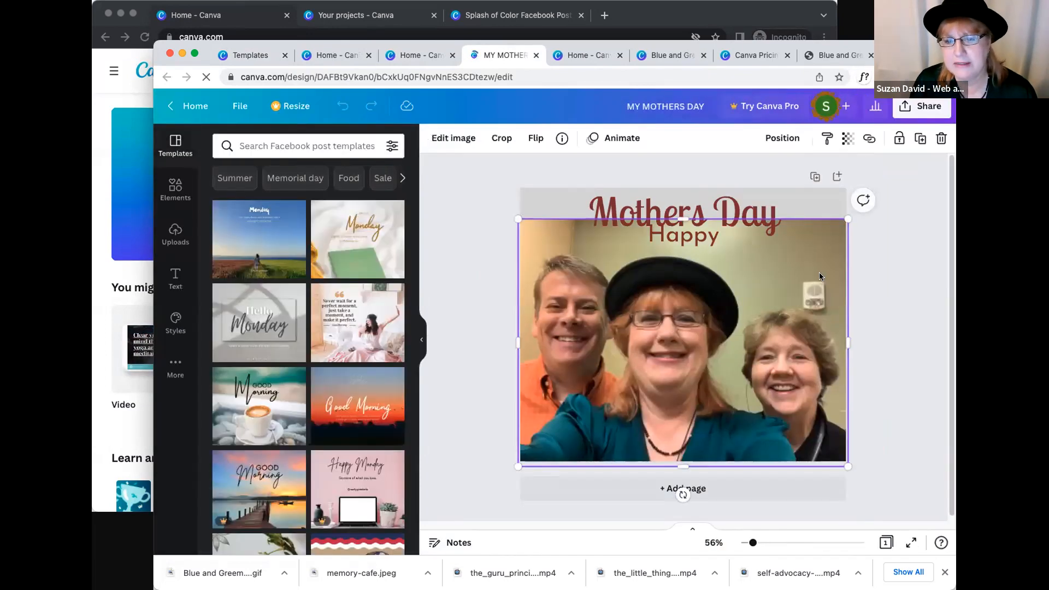
left_click_drag(690, 216, 728, 180)
left_click_drag(634, 327, 645, 326)
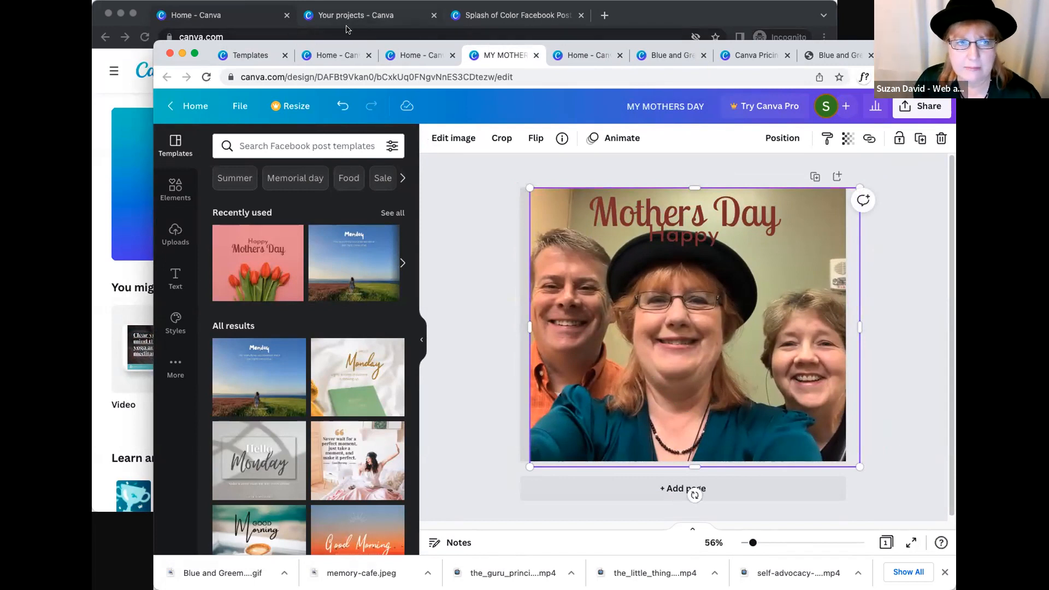
- Switch to the Incognito Canva window, enlarge it and open the green "Heading Subheading" photo collage from the recent designs
left_click(586, 4)
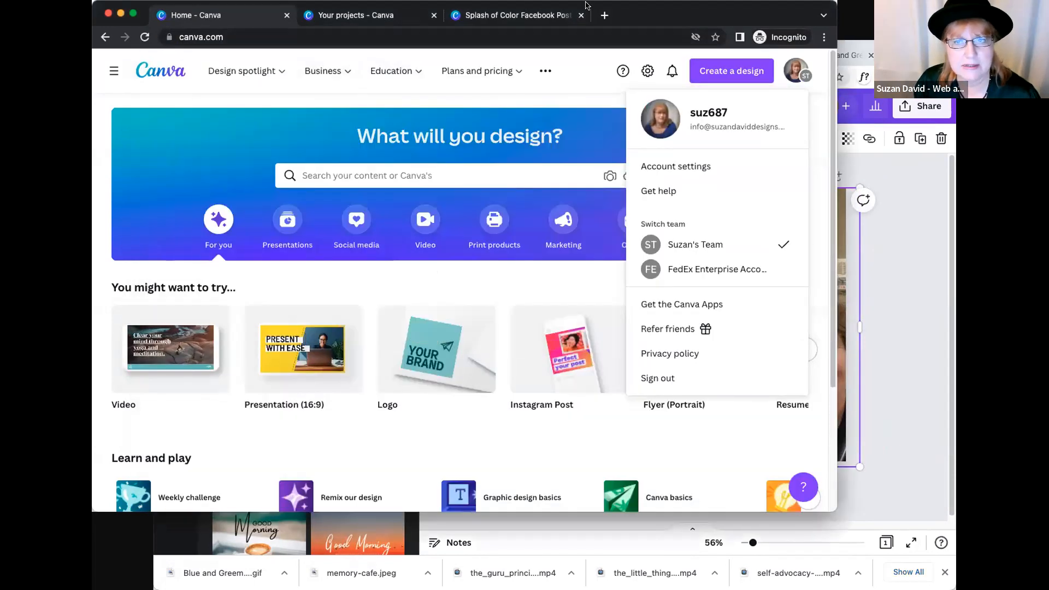
left_click_drag(586, 6, 637, 24)
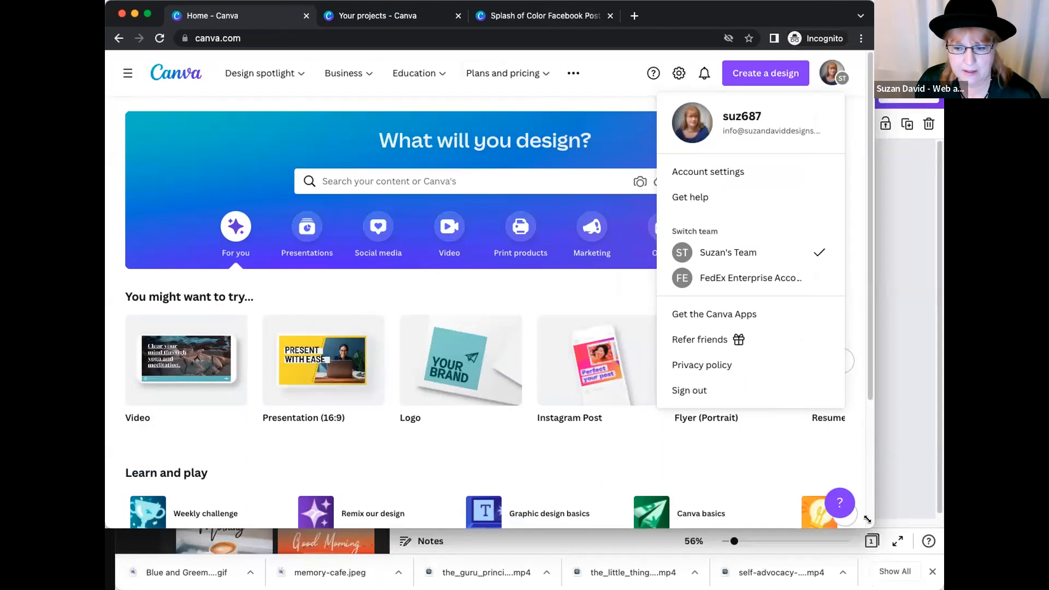
scroll(383, 465, "down", 7)
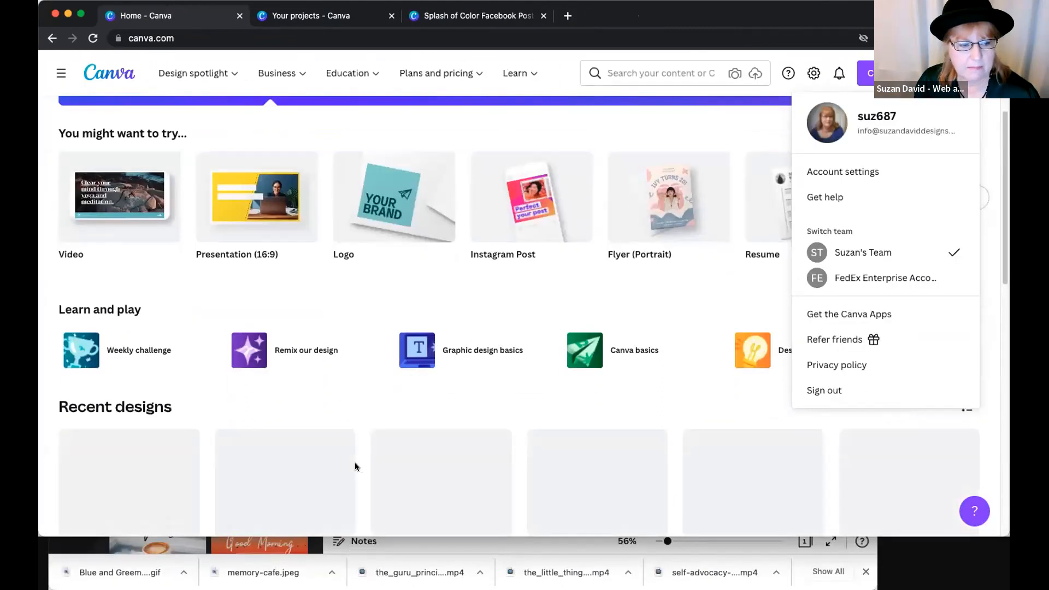
scroll(189, 441, "down", 4)
scroll(274, 383, "up", 4)
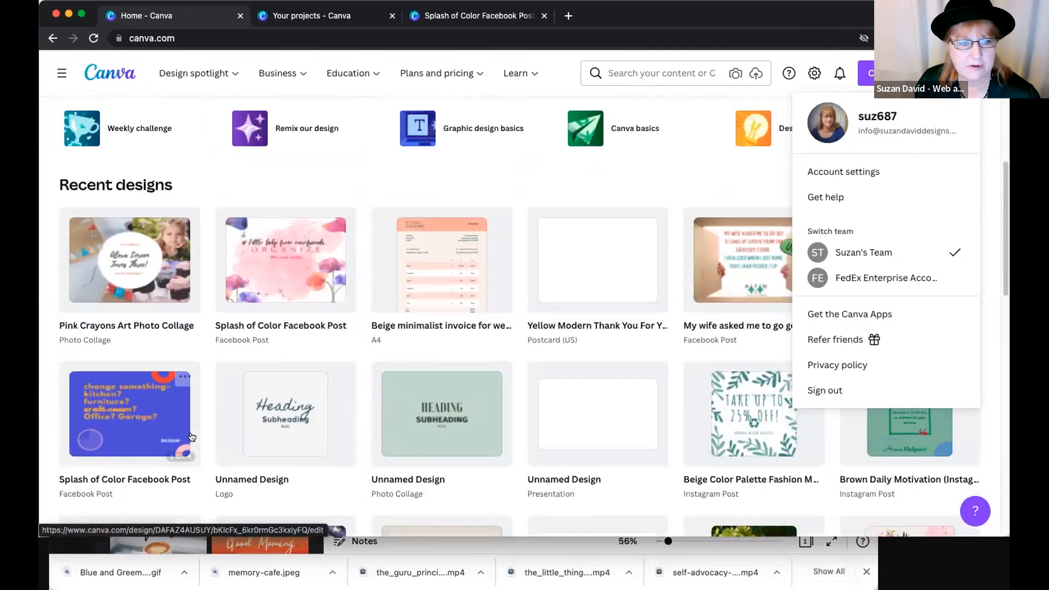
left_click(411, 378)
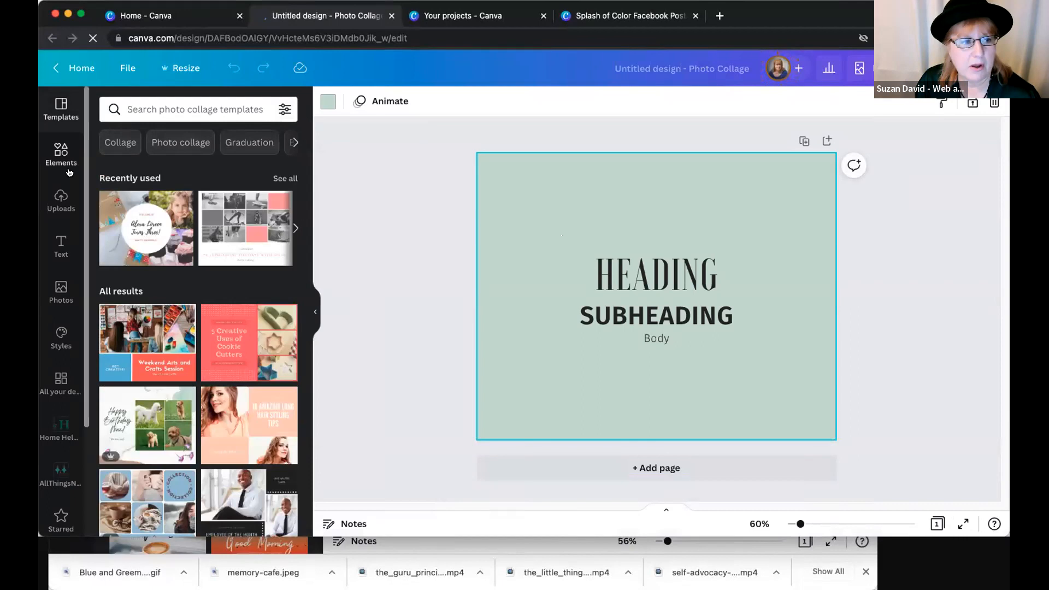
- Look at the stock photos and add the uploaded group photo of three people to the collage page
left_click(61, 288)
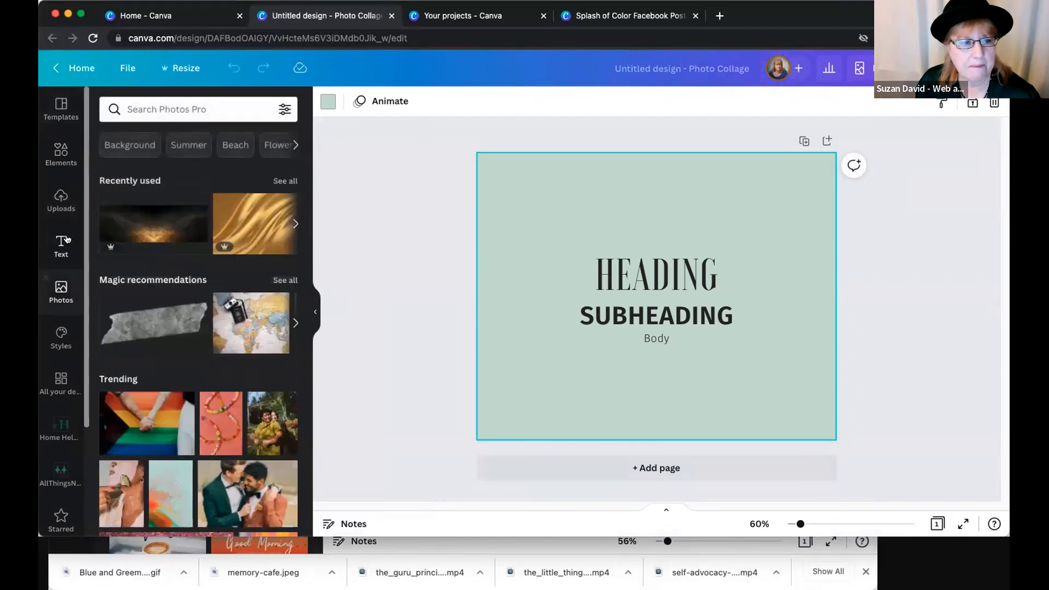
left_click(61, 199)
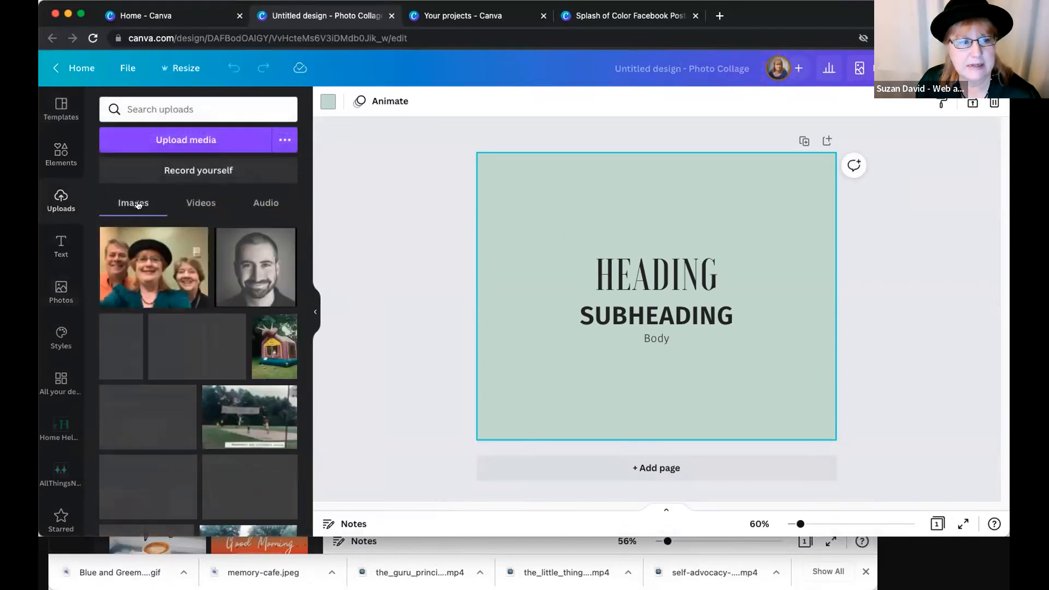
left_click(142, 248)
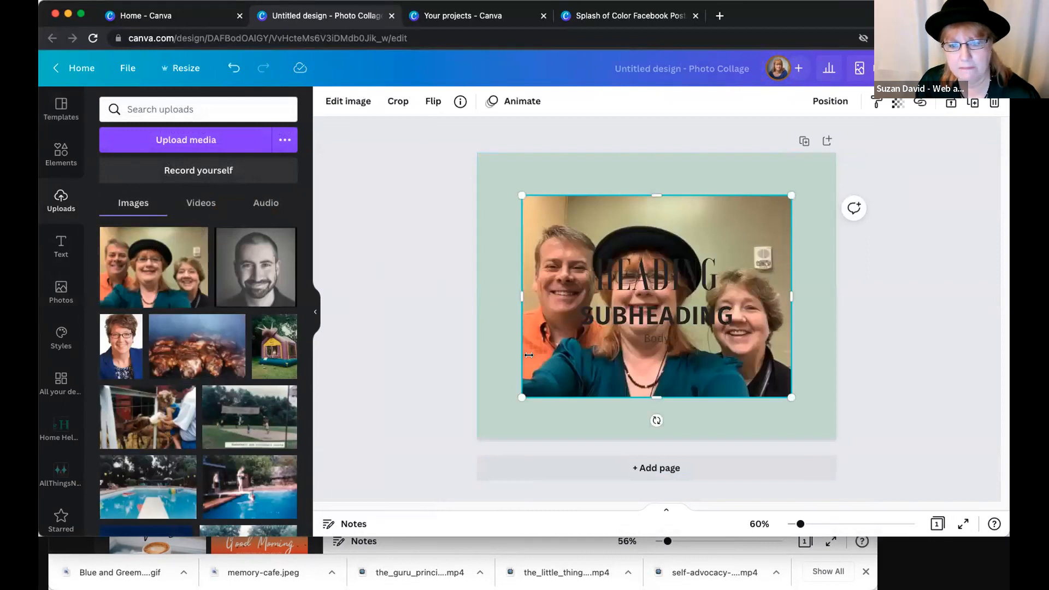
- Arrange "HEADING" and "SUBHEADING" side by side above the group photo and "Body" below it, nudging the photo slightly down
left_click_drag(613, 282, 517, 189)
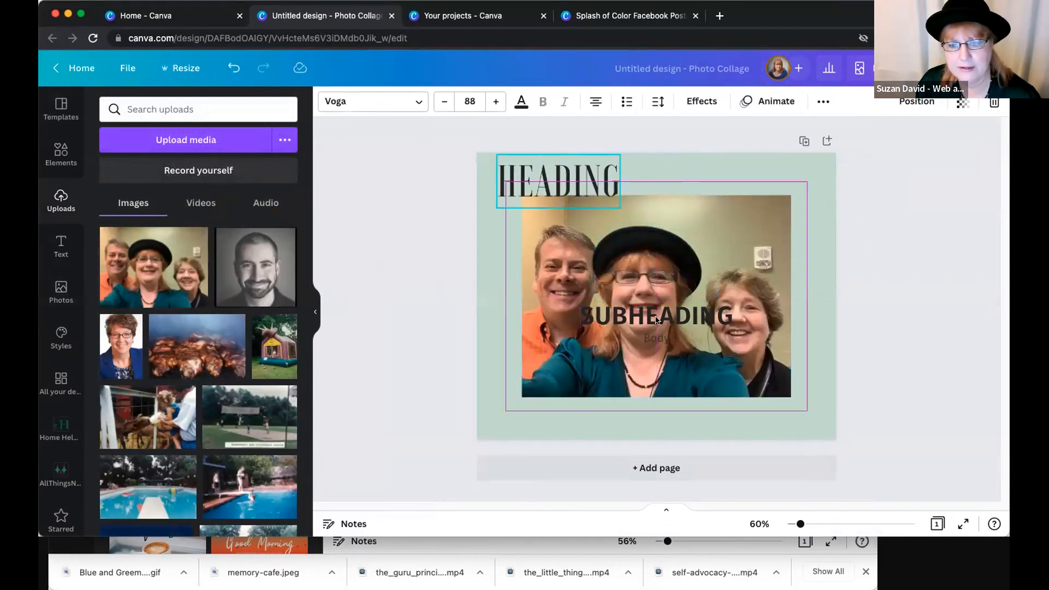
left_click_drag(690, 316, 696, 180)
left_click_drag(655, 338, 617, 440)
left_click(629, 335)
left_click_drag(626, 343, 626, 350)
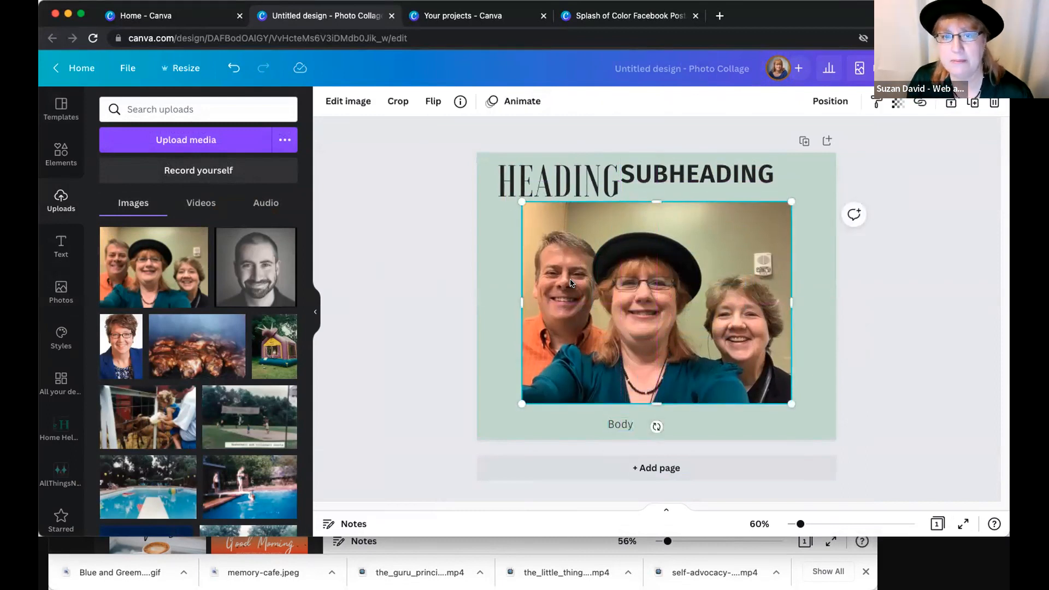
- Remove the group photo's background with the Background Remover and enlarge the cutout to span the full page width
left_click(348, 101)
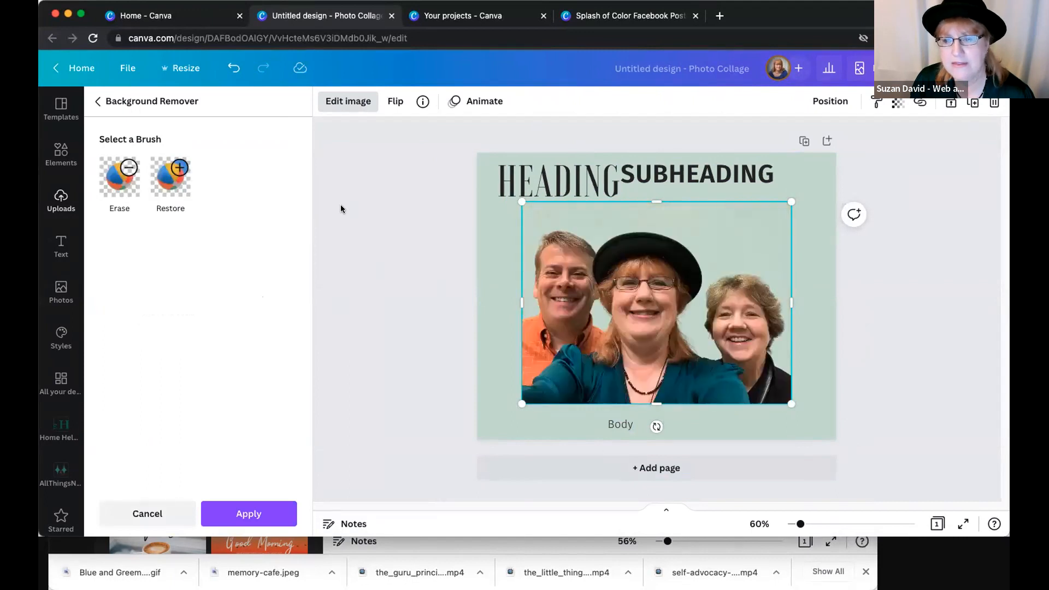
left_click_drag(503, 409, 460, 442)
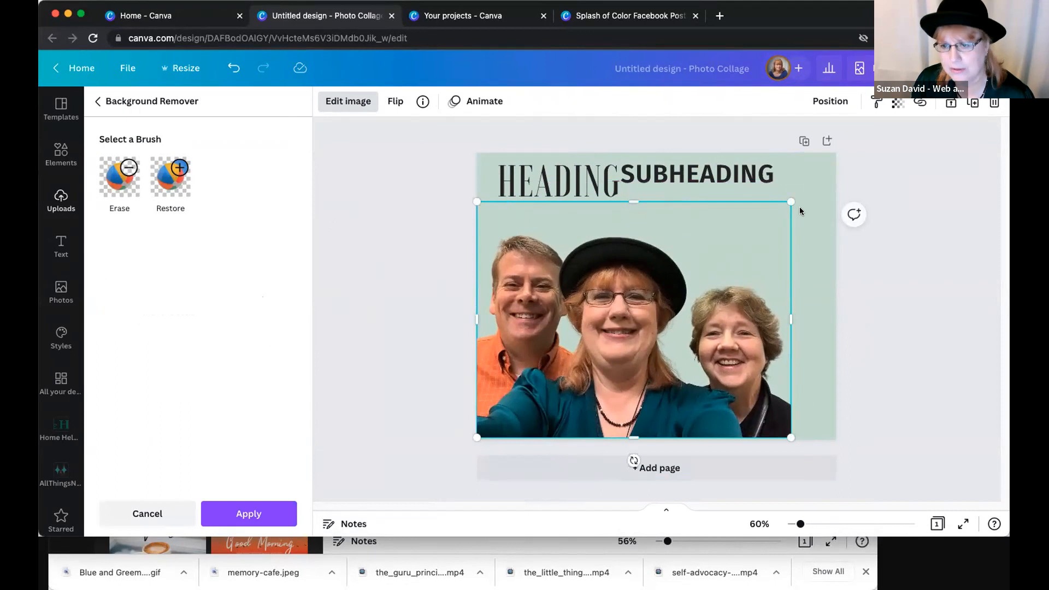
left_click_drag(811, 182, 836, 168)
left_click(351, 335)
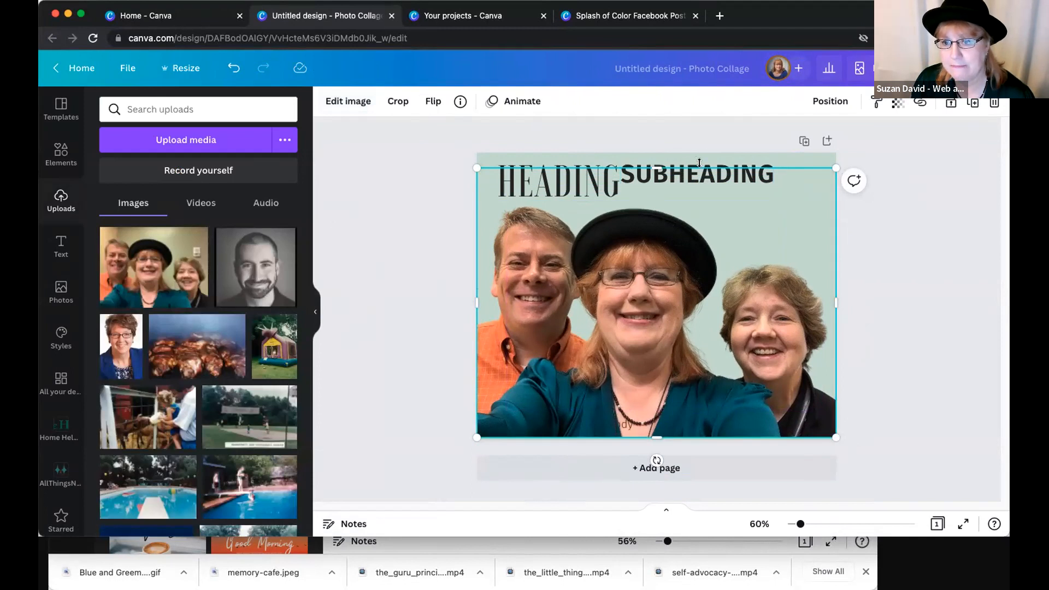
- Move "SUBHEADING" right and slightly down so a gap separates it from "HEADING"
left_click(706, 147)
left_click_drag(702, 170, 738, 179)
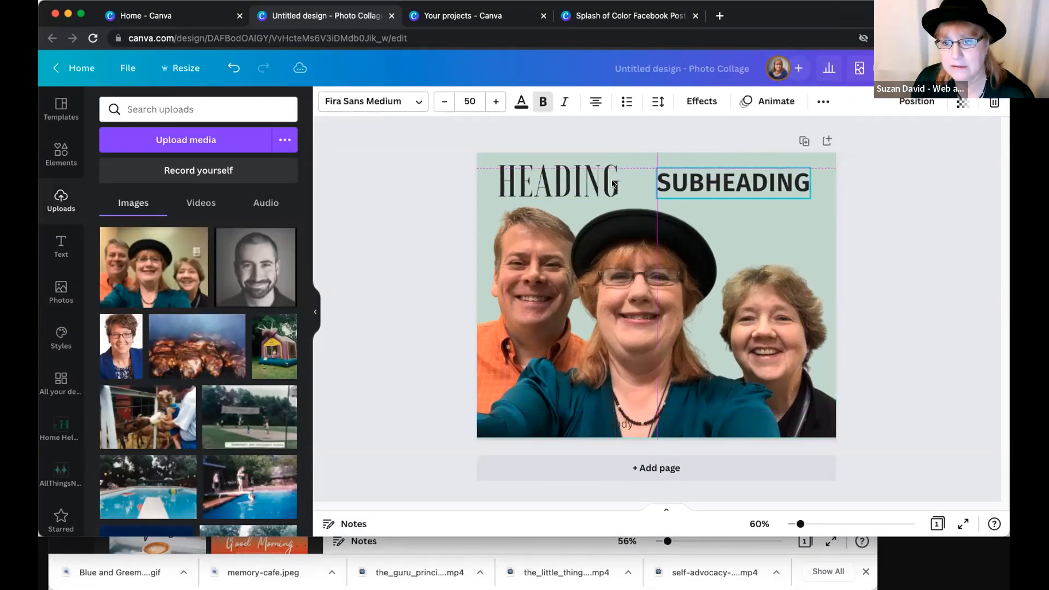
- Move "HEADING" right, closer to "SUBHEADING", and place "Body" beneath the right end of "SUBHEADING"
left_click_drag(585, 185, 606, 184)
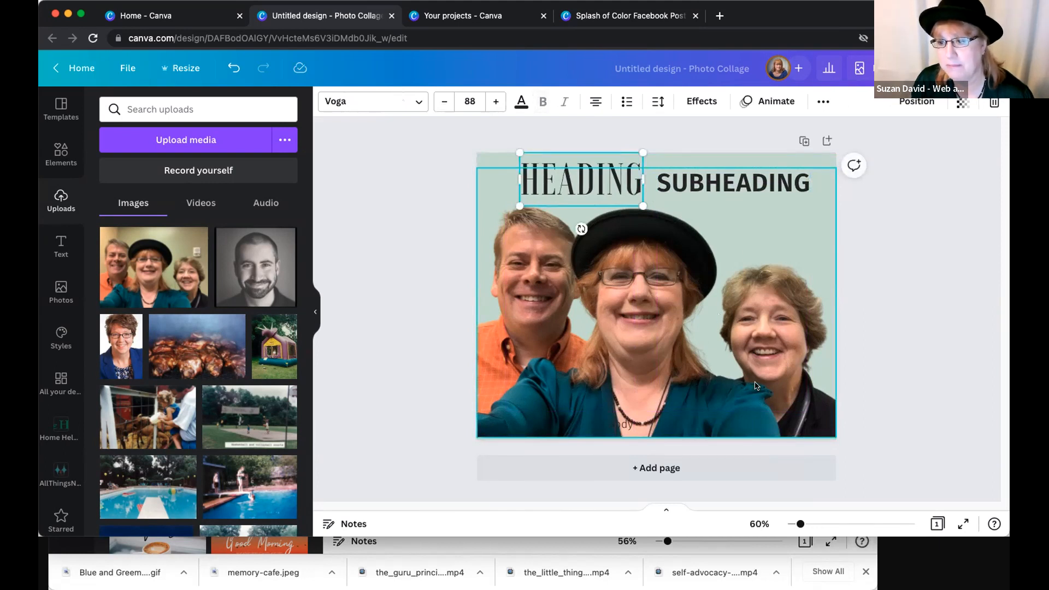
left_click(448, 365)
left_click_drag(620, 424, 746, 246)
left_click_drag(777, 201, 798, 207)
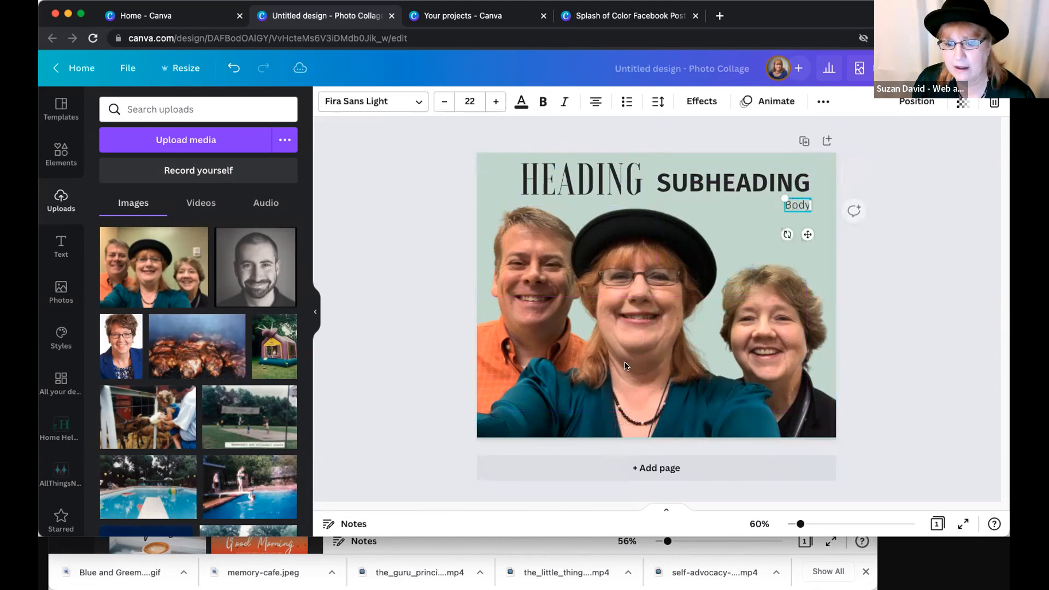
left_click(339, 196)
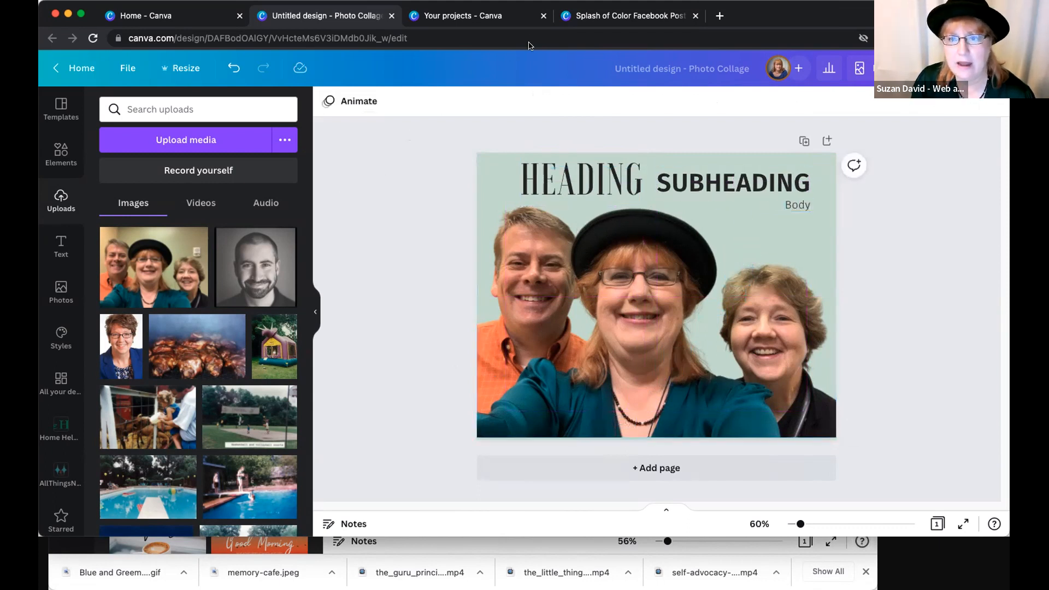
left_click(520, 266)
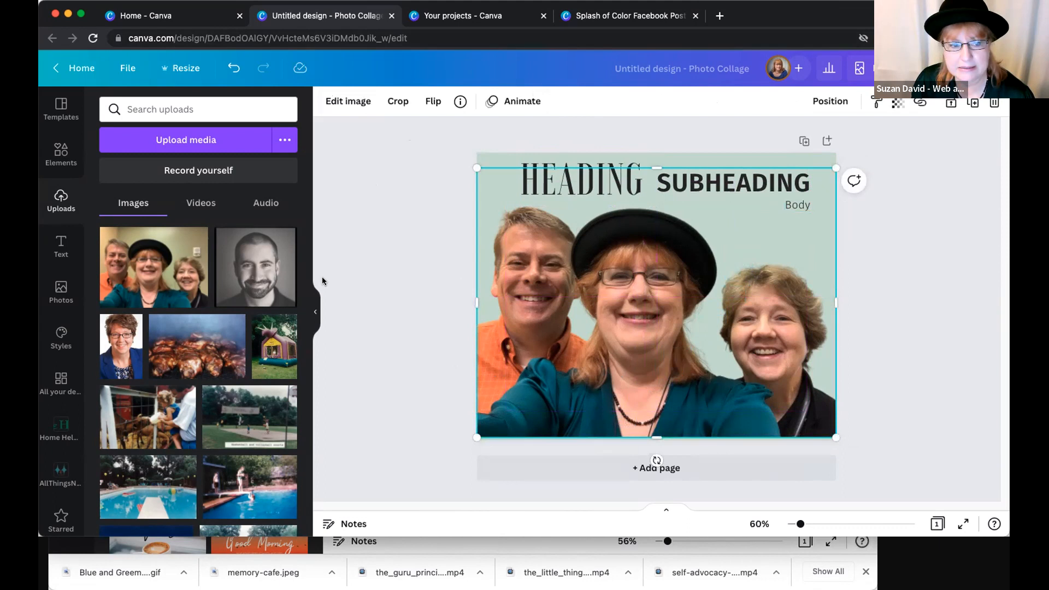
left_click(151, 206)
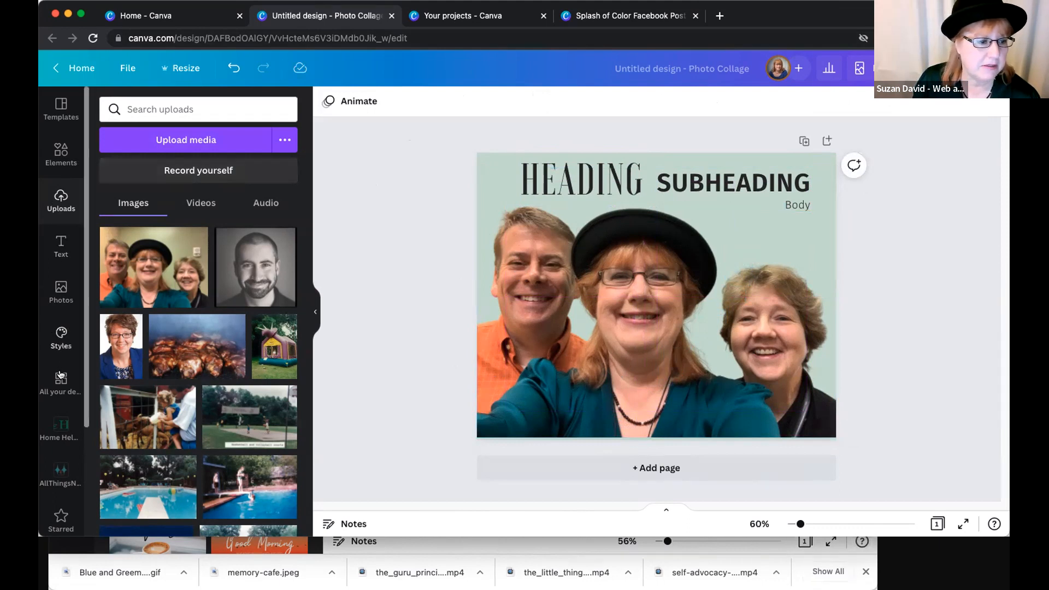
- Search the stock photos for "dog" and place the sitting golden retriever cutout in front of the man at the page's lower left
scroll(64, 350, "down", 4)
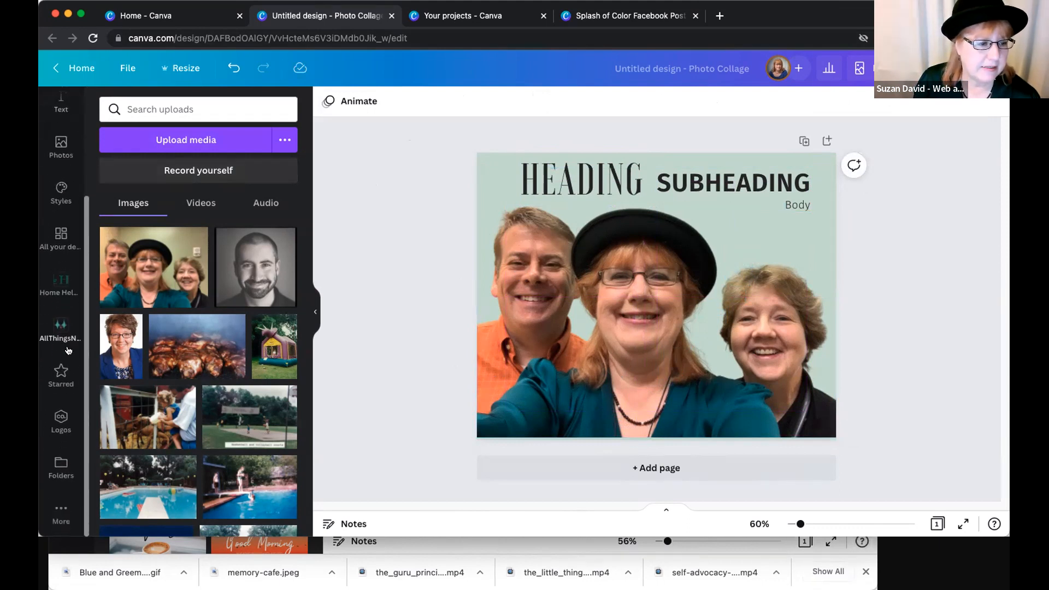
scroll(59, 197, "up", 4)
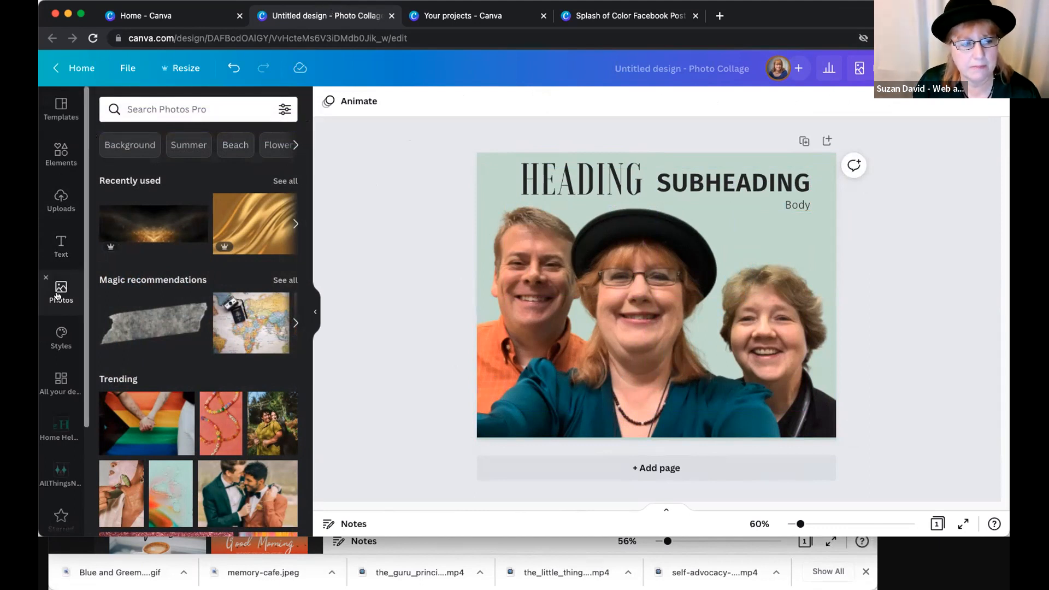
left_click(178, 109)
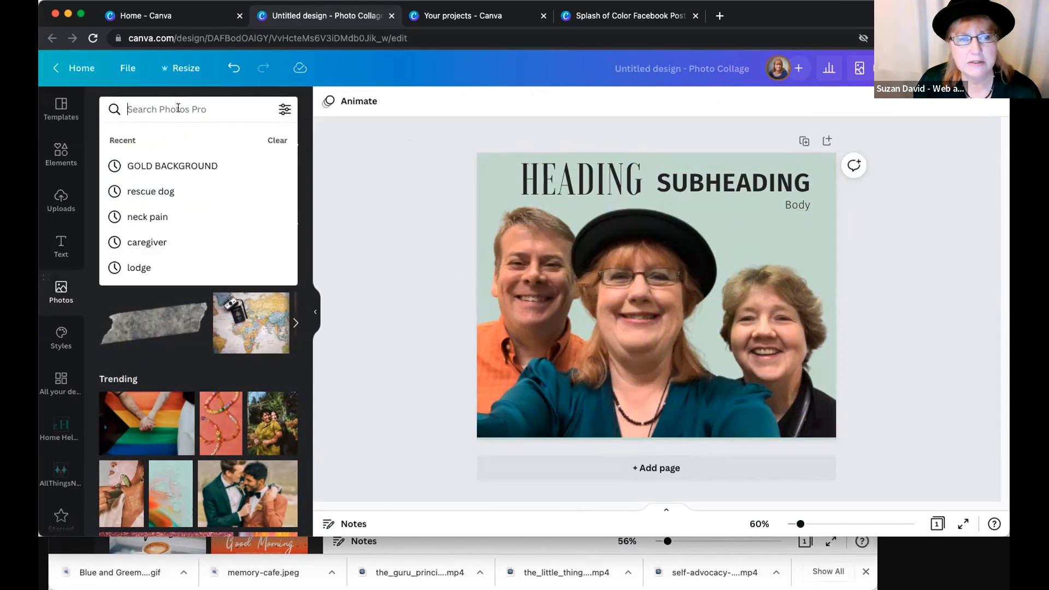
type("dog")
key("Return")
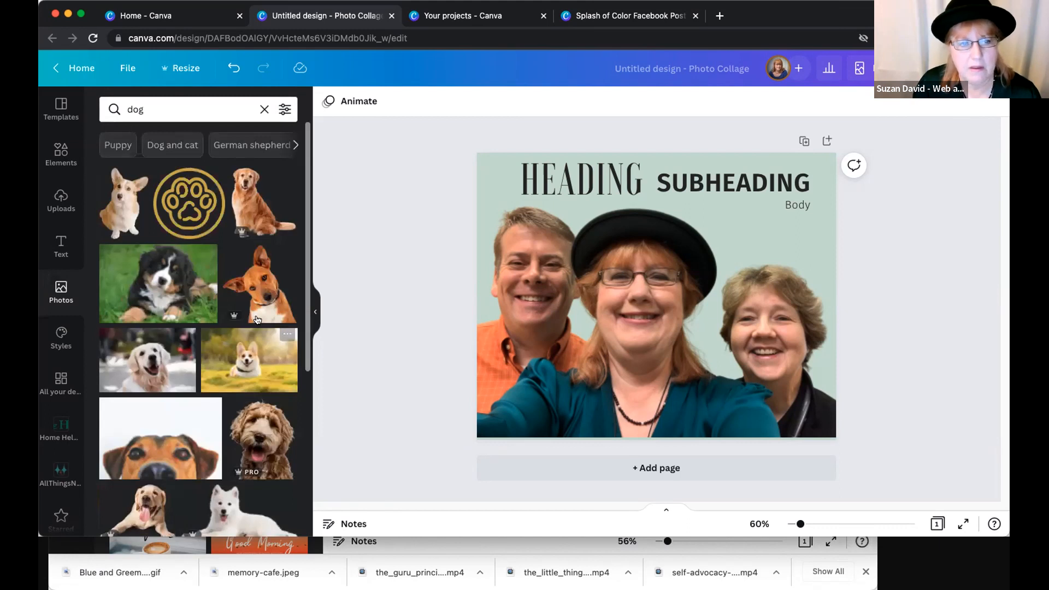
left_click(262, 202)
left_click_drag(634, 307, 541, 445)
left_click(383, 288)
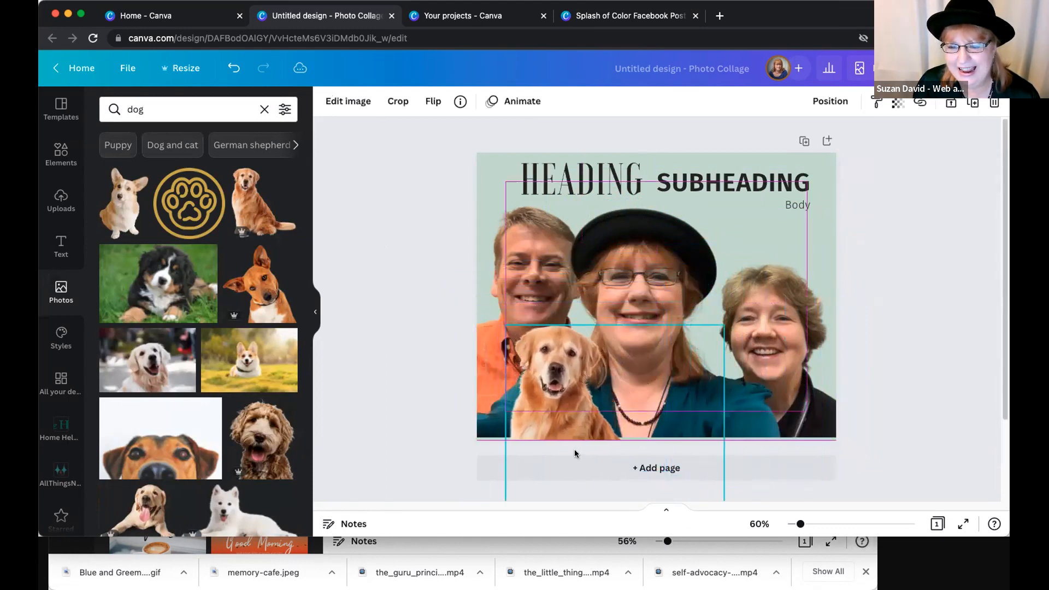
- Search the stock photos for "purple cow" and add the photo of the purple cow crossing a road, shifted toward the page's upper right
left_click(227, 108)
type("purple ")
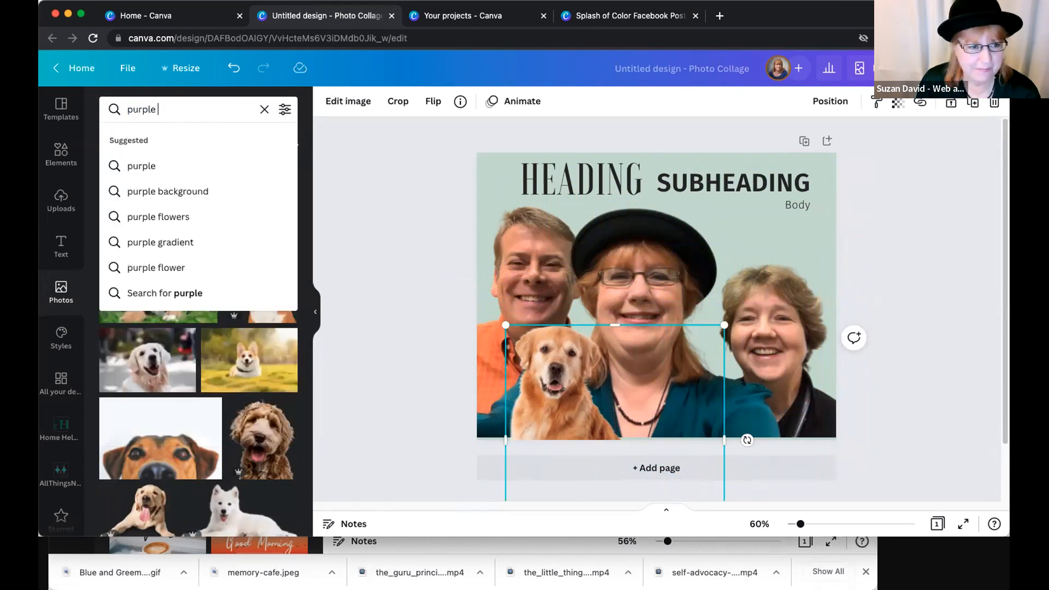
type("cow")
key("Return")
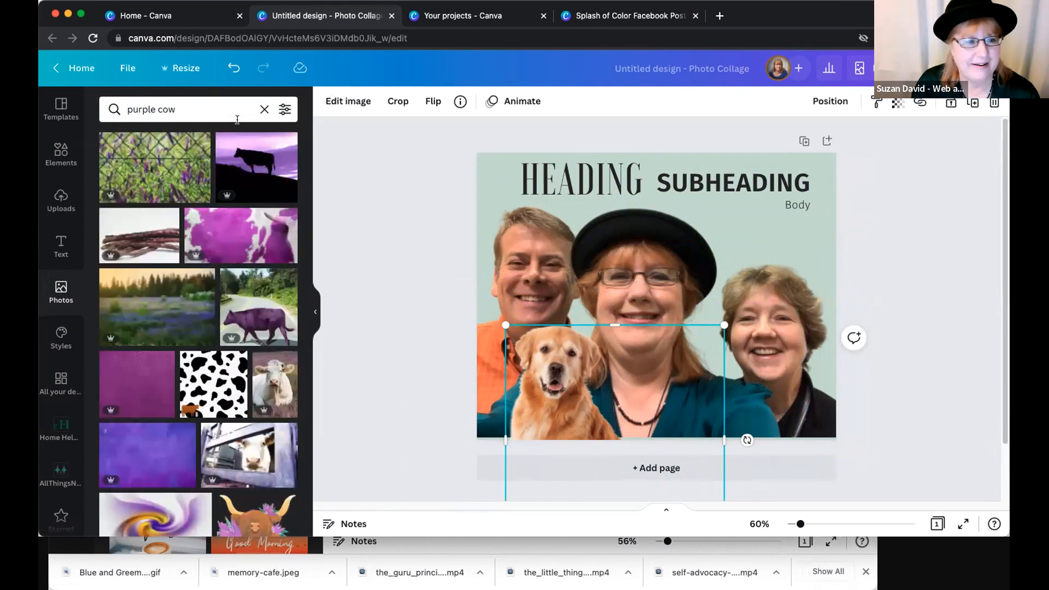
left_click(259, 318)
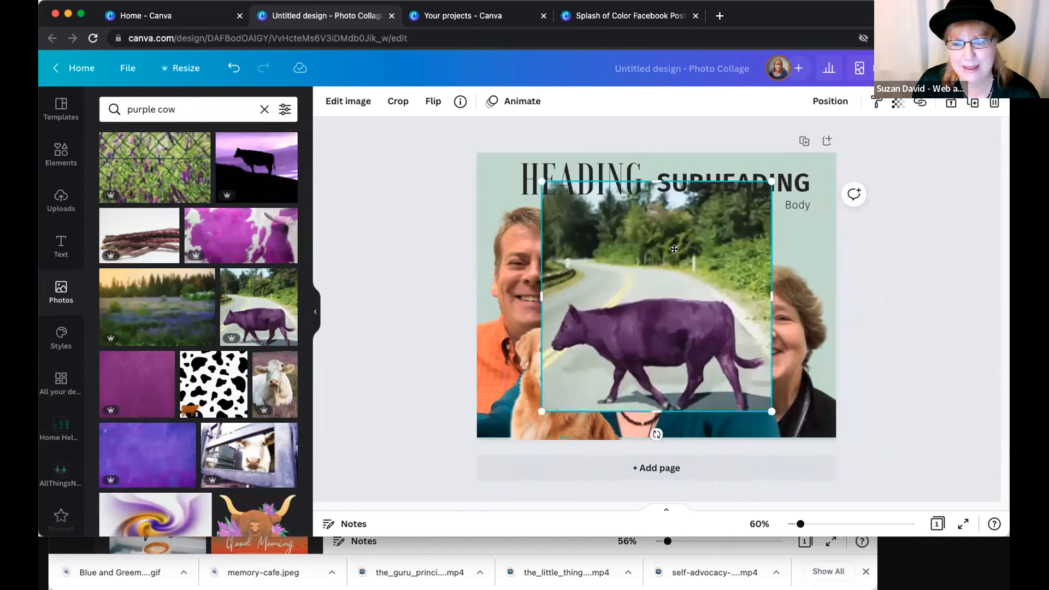
left_click_drag(673, 249, 714, 228)
- Remove the purple cow photo's background with the Background Remover
left_click(348, 101)
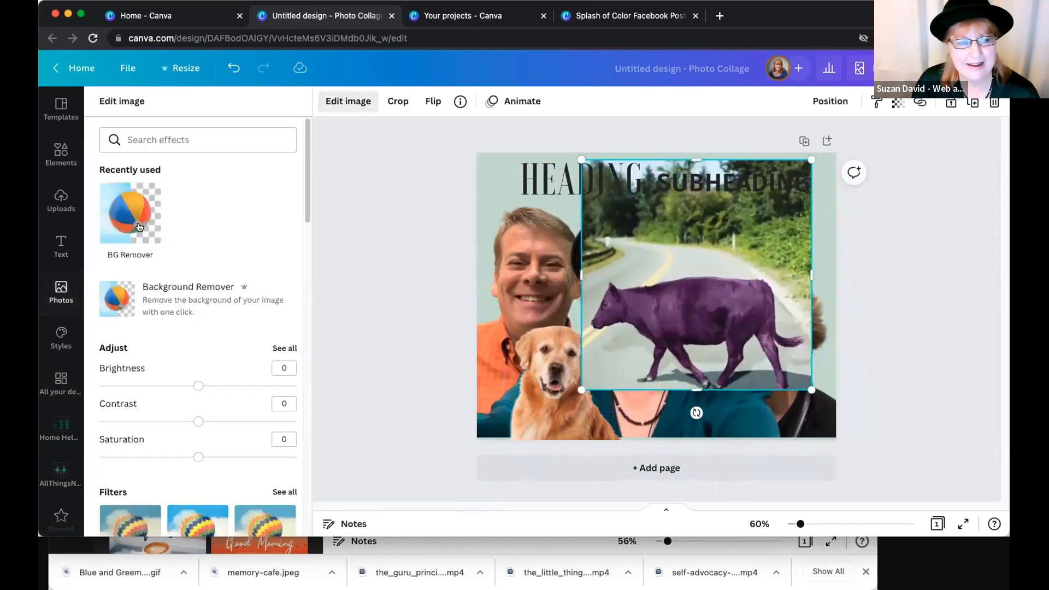
left_click(60, 201)
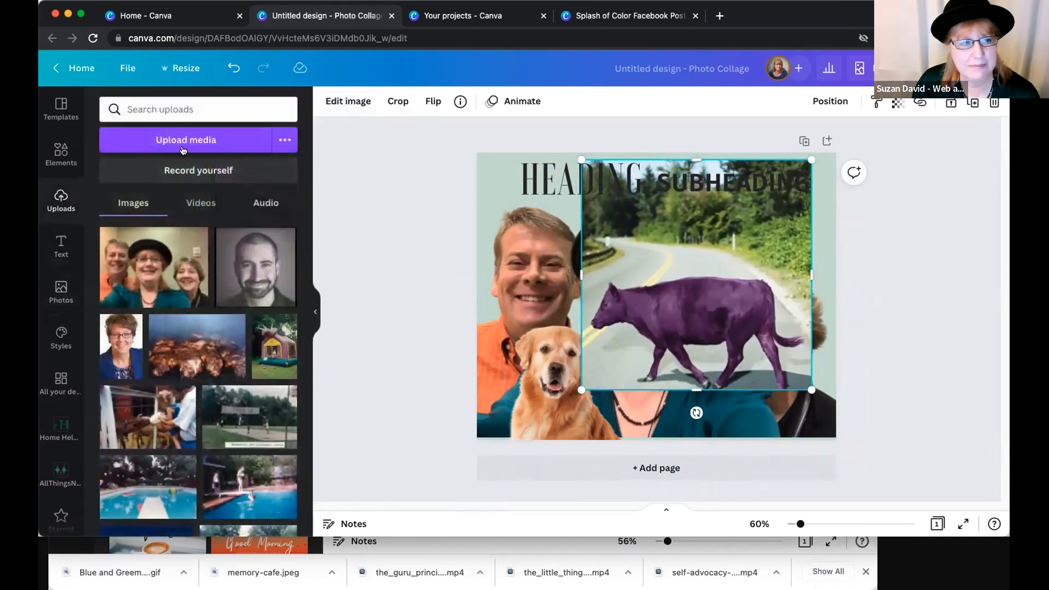
left_click(342, 106)
left_click(147, 223)
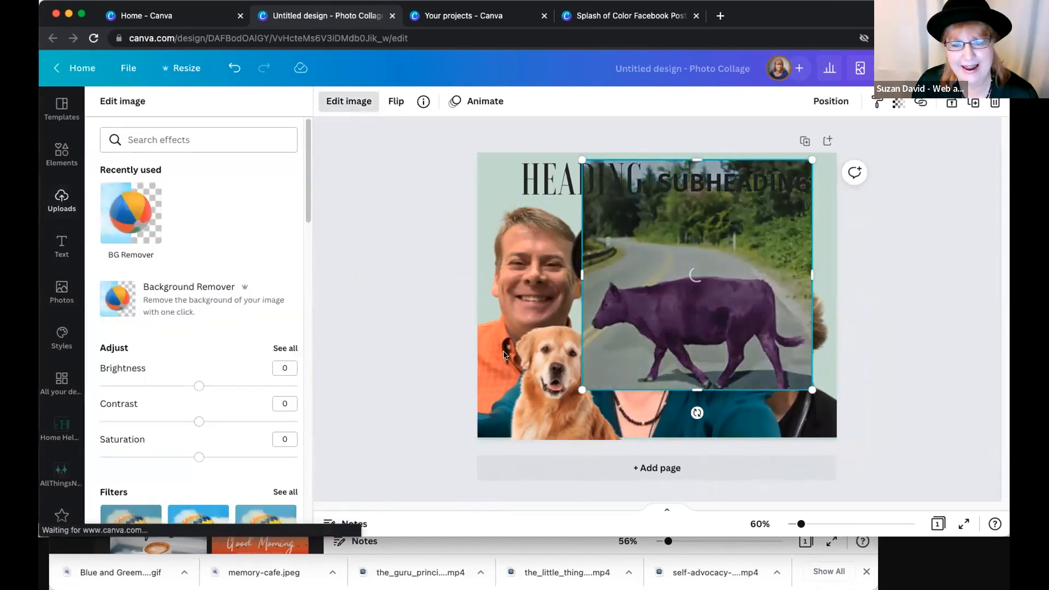
- Delete the golden retriever and the group photo, and enlarge the purple cow cutout so it stands on the page's bottom edge
left_click(536, 336)
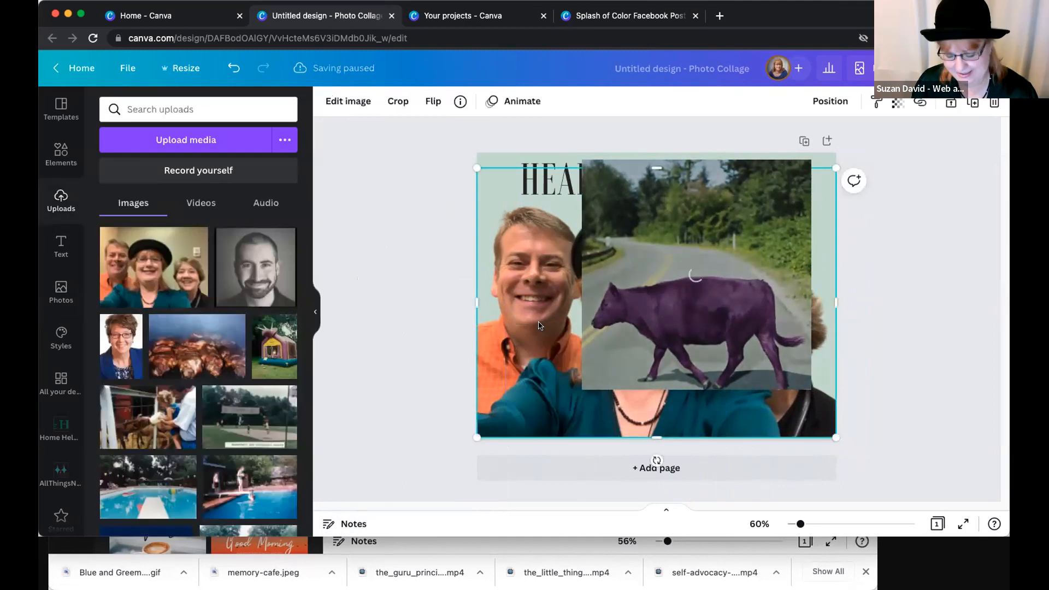
key("Delete")
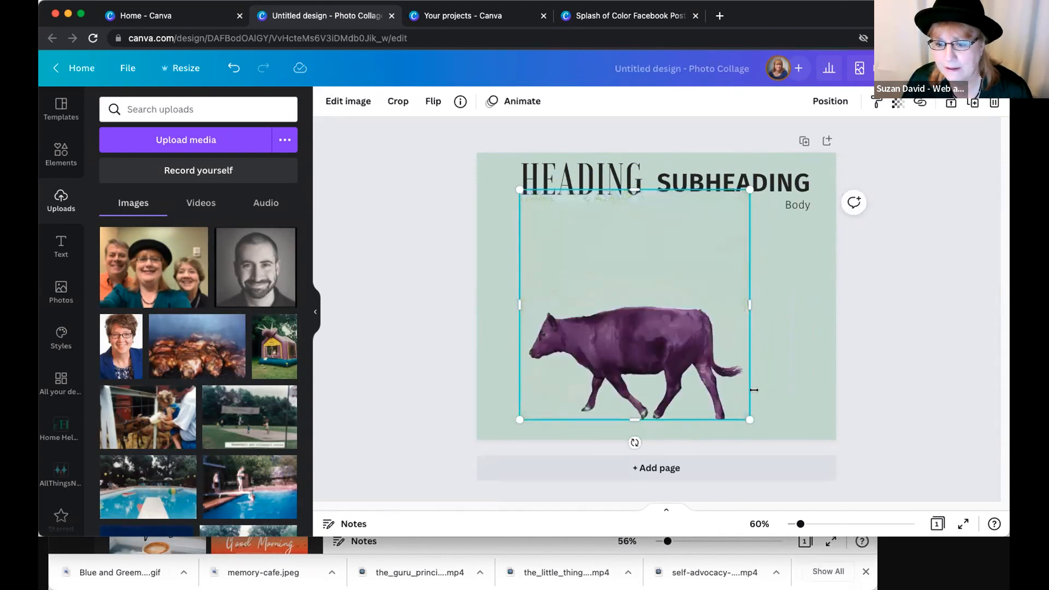
left_click_drag(782, 428, 797, 453)
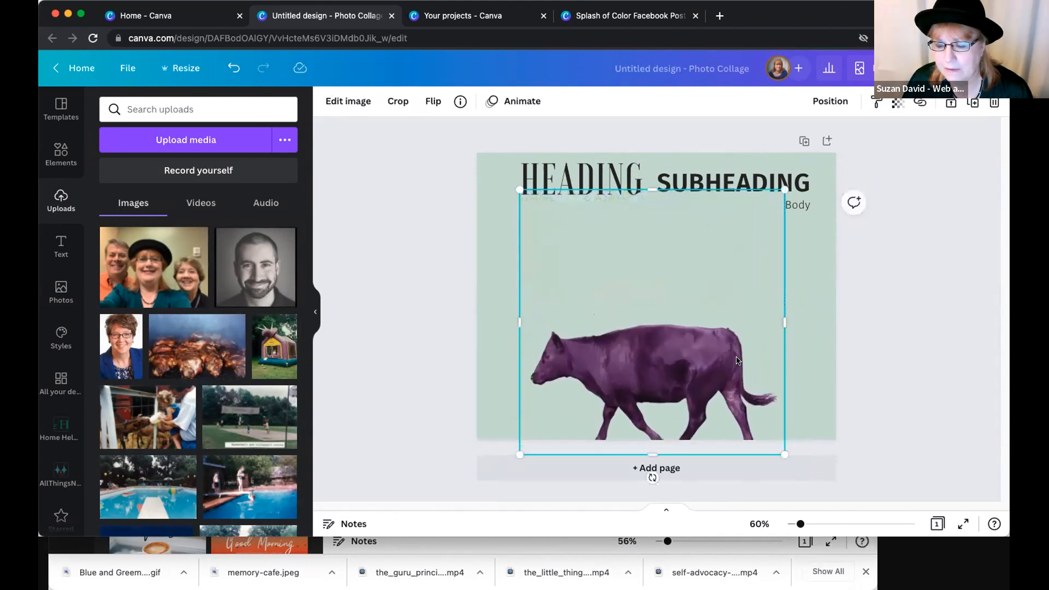
left_click_drag(749, 343, 753, 326)
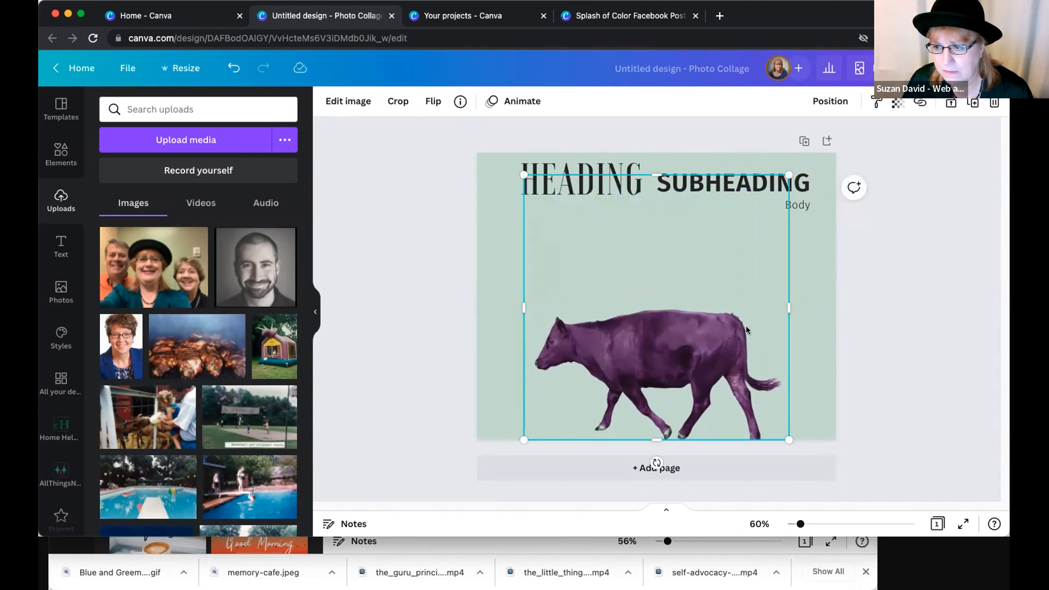
left_click(447, 284)
- Search the stock photos for "city", add the teal skyline photo with clouds and enlarge it to cover the whole page
scroll(215, 360, "down", 10)
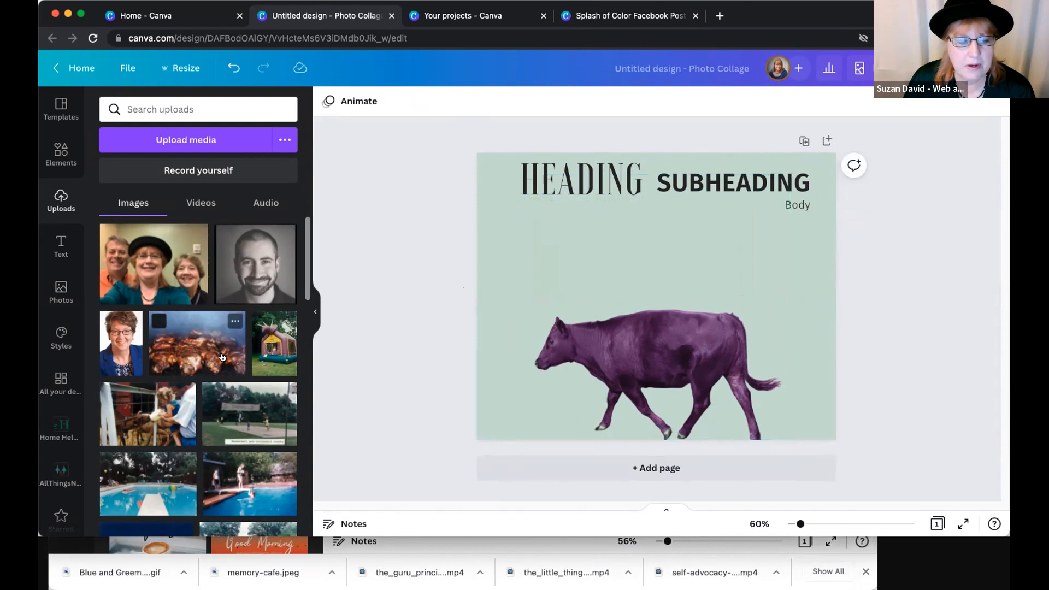
left_click(57, 292)
left_click(189, 98)
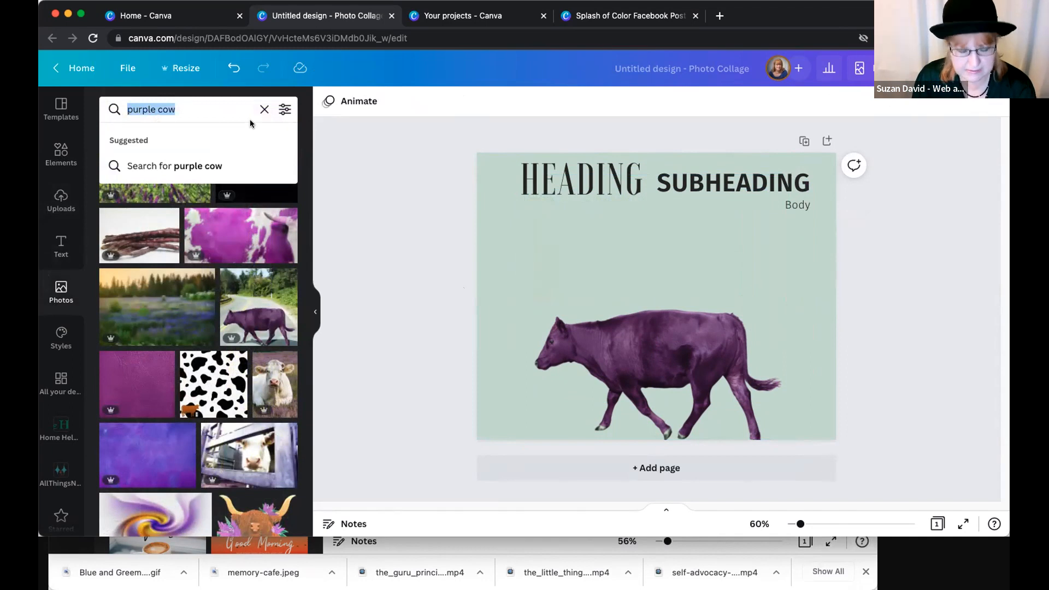
type("city")
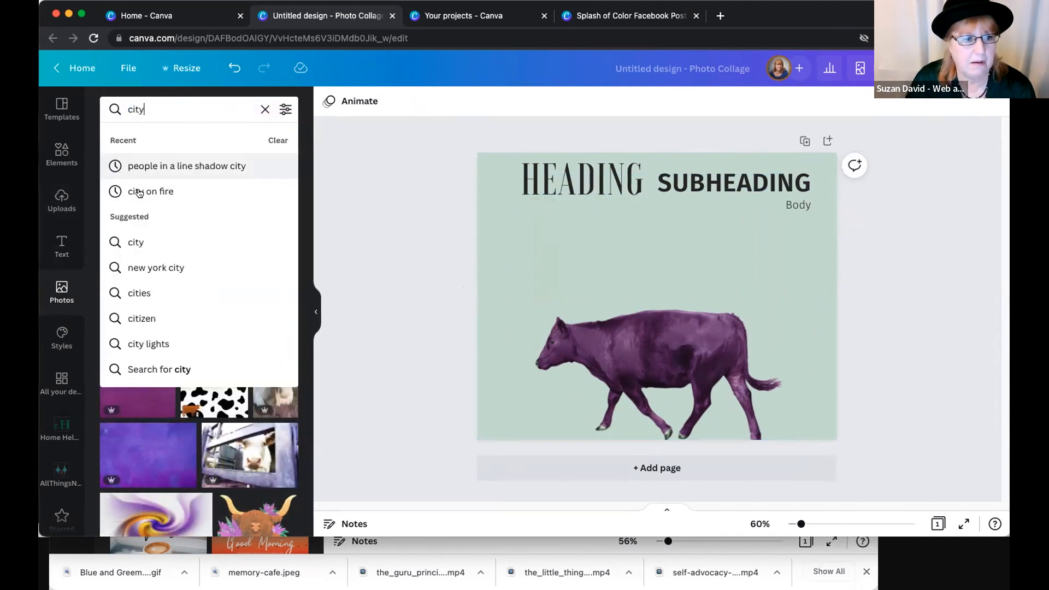
left_click(141, 241)
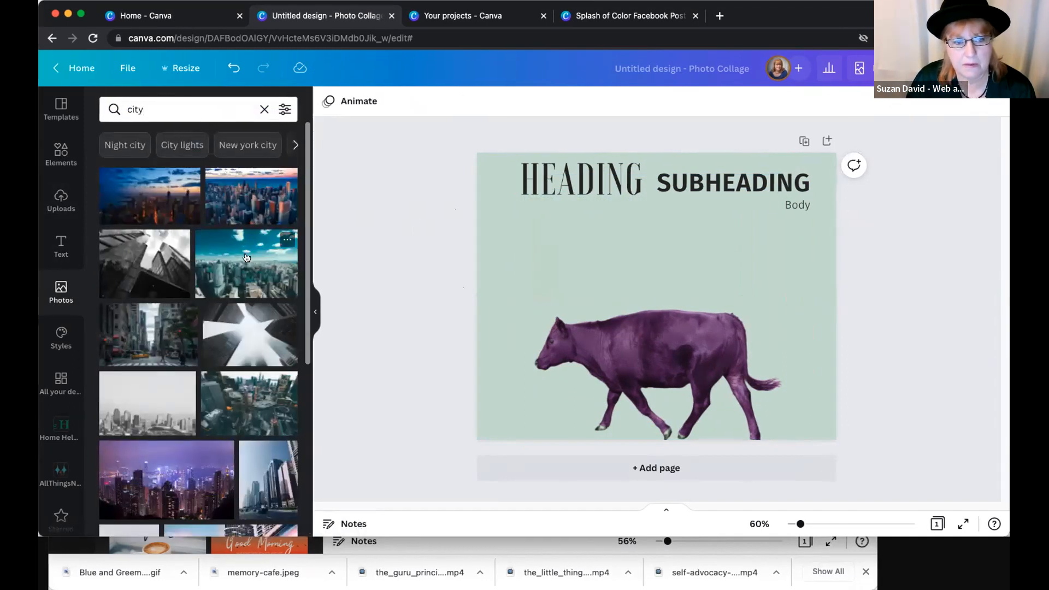
left_click(247, 258)
left_click_drag(548, 242, 519, 199)
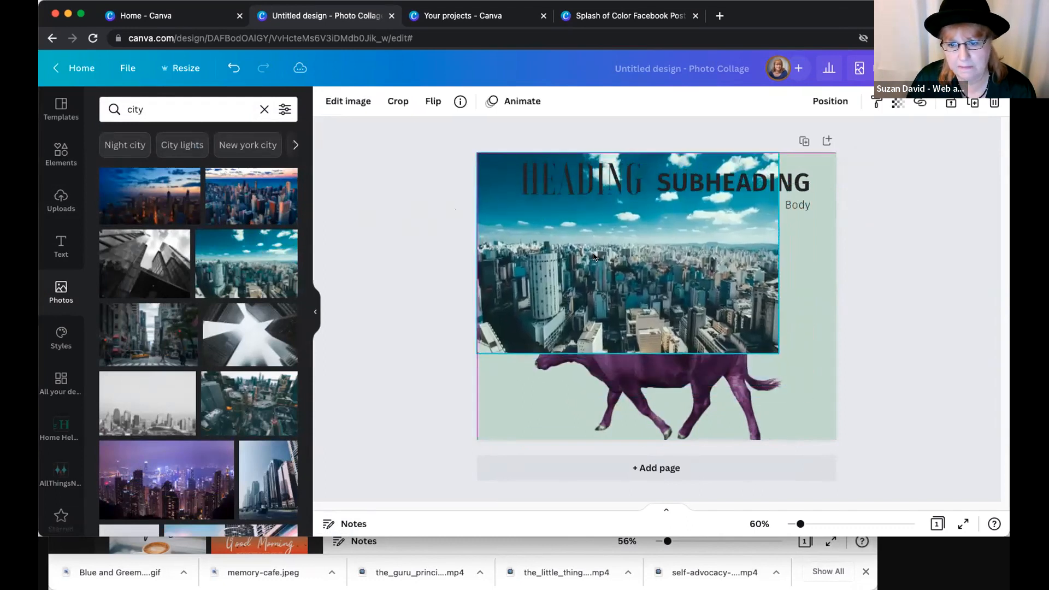
left_click_drag(782, 358, 908, 440)
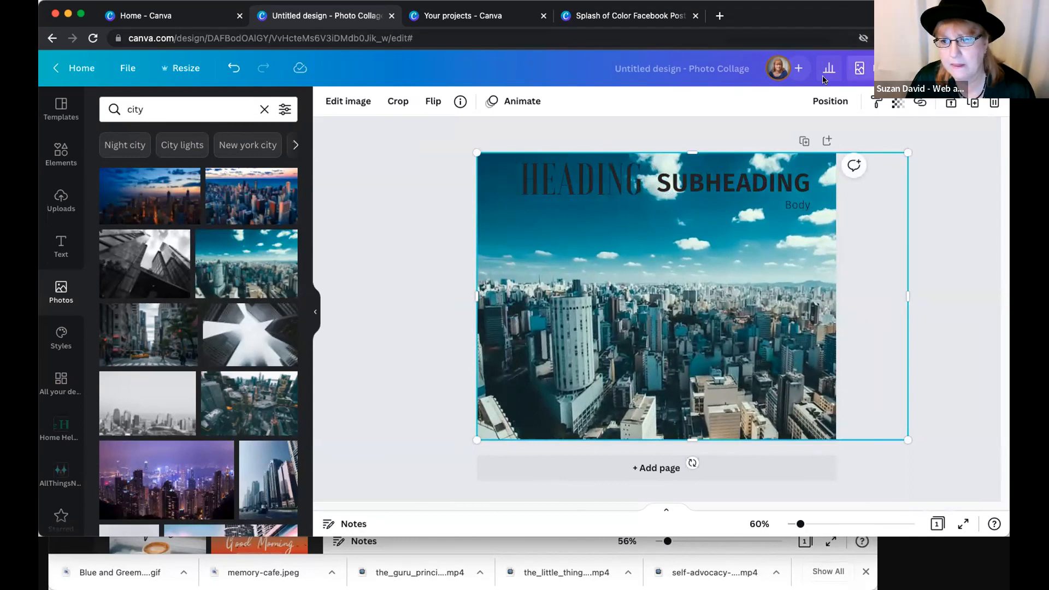
- Send the skyline photo to the back, behind the purple cow and the text
left_click(828, 101)
left_click(764, 167)
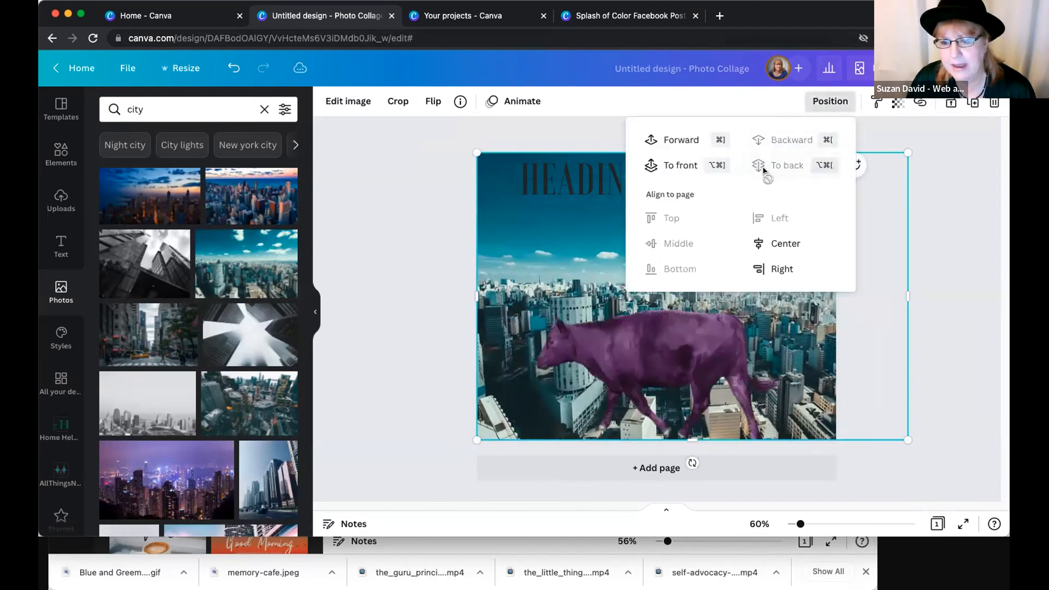
left_click(428, 329)
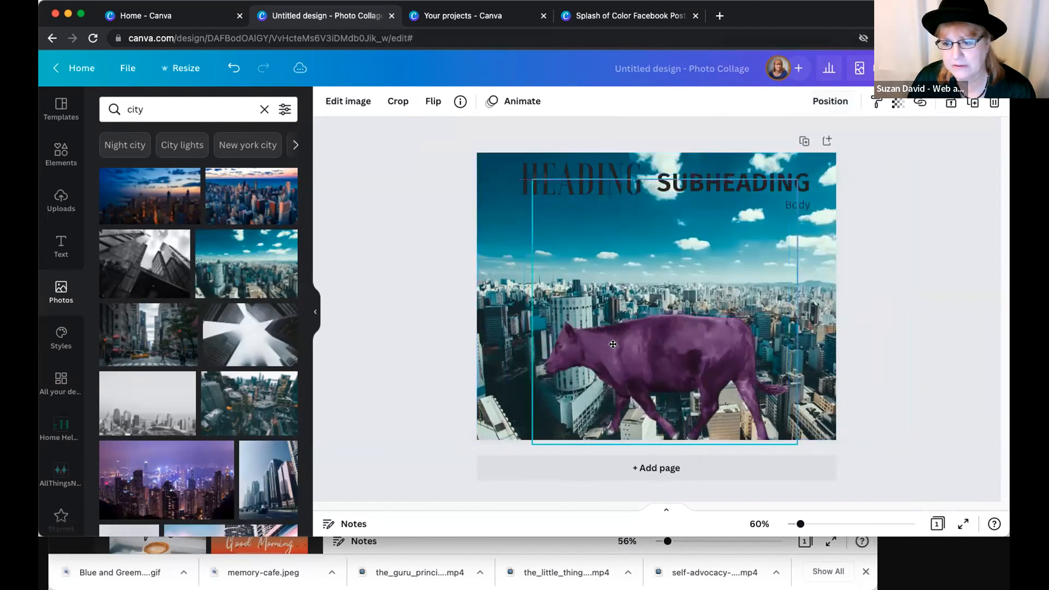
- Move the purple cow right so it stands near the page's lower right edge in front of the skyline
left_click_drag(618, 341, 629, 341)
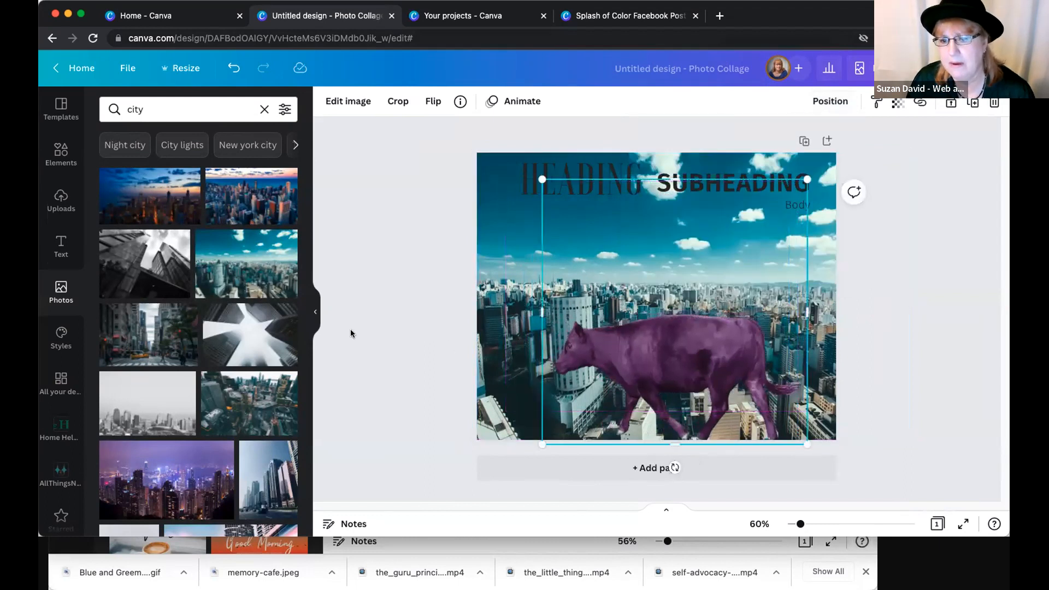
left_click(436, 322)
left_click(581, 293)
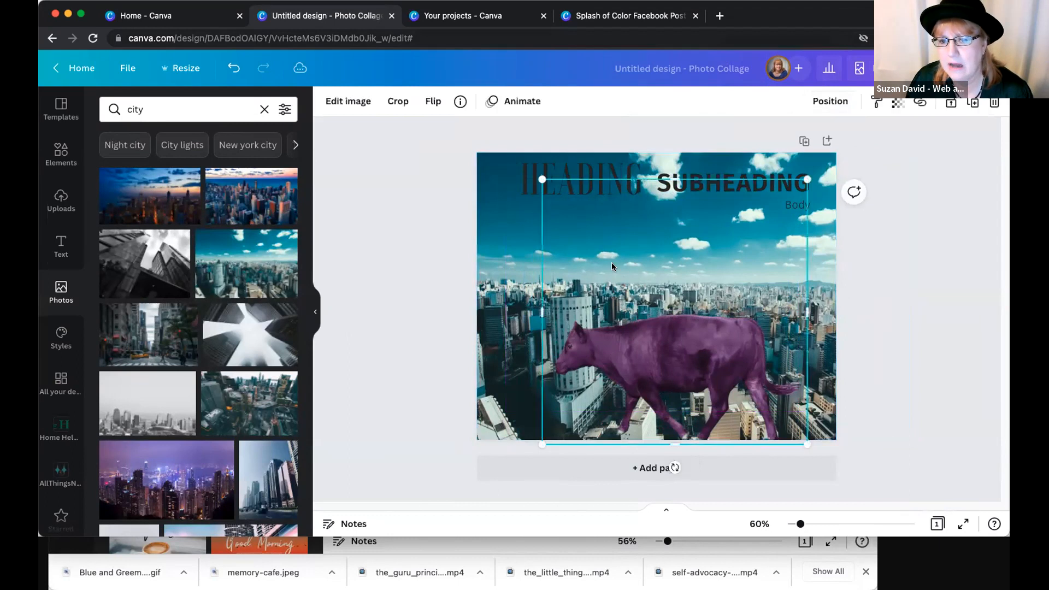
left_click(420, 321)
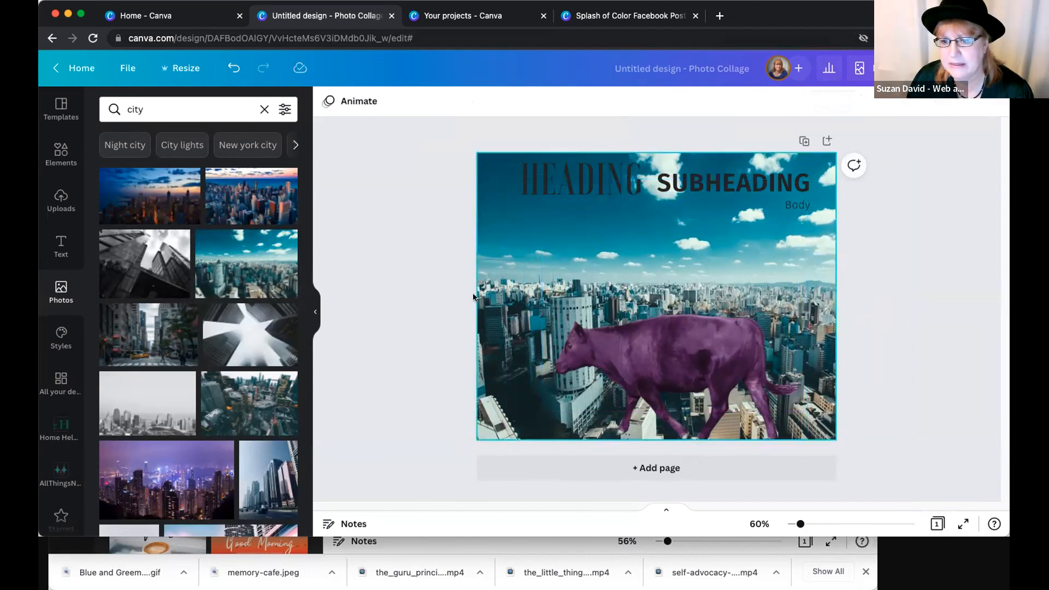
mouse_move(695, 359)
left_mouse_down()
mouse_move(705, 363)
mouse_move(693, 352)
left_mouse_up()
left_click(458, 344)
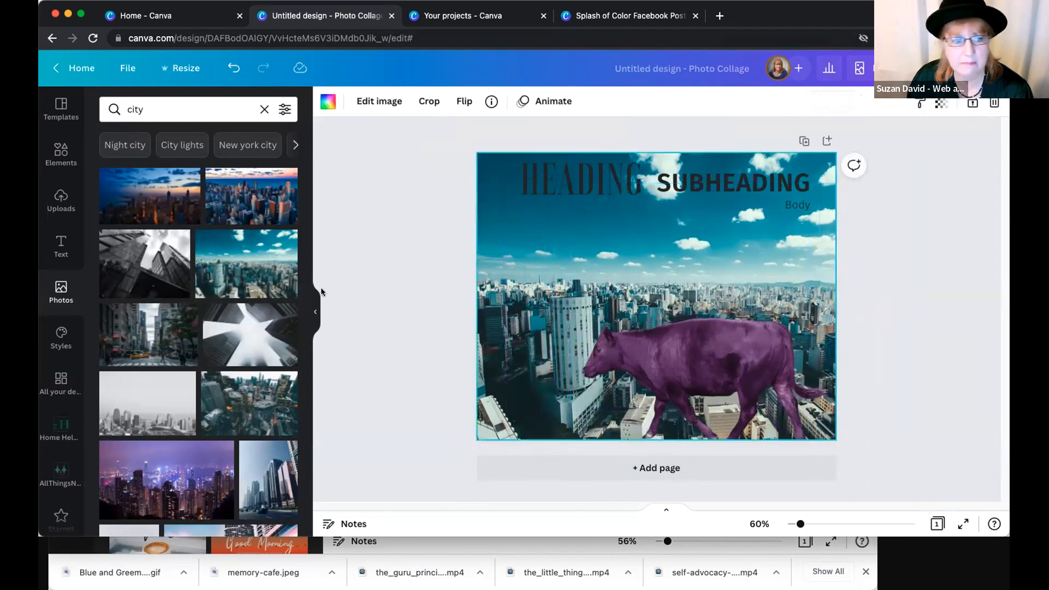
- Try the upward-looking black-and-white skyscraper photo as a full-page backdrop behind the purple cow, and delete it again
left_click(264, 334)
left_click_drag(568, 307, 540, 265)
left_click_drag(819, 406, 920, 453)
left_click(818, 104)
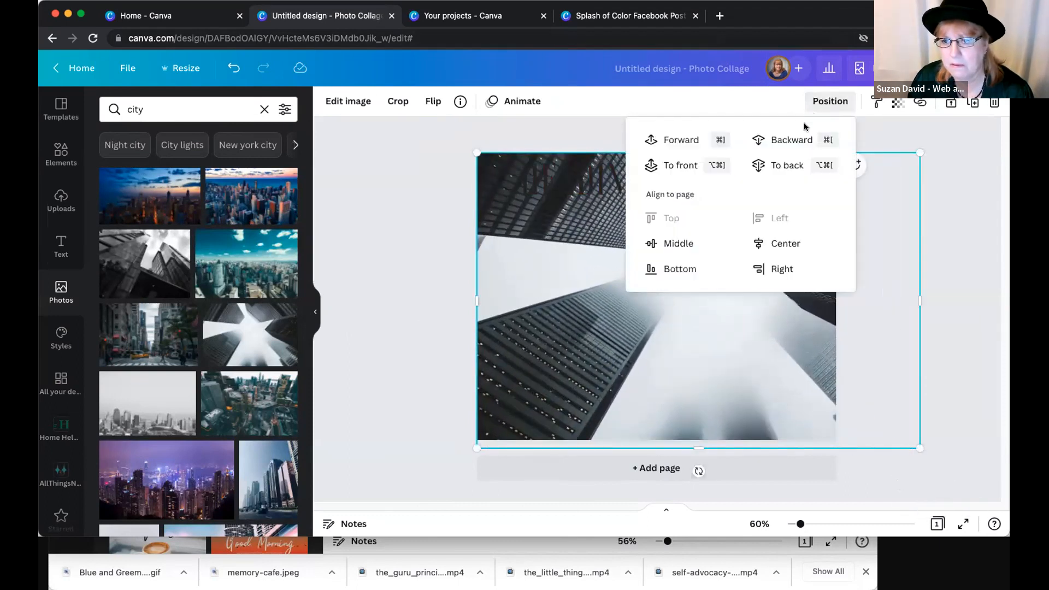
left_click(791, 164)
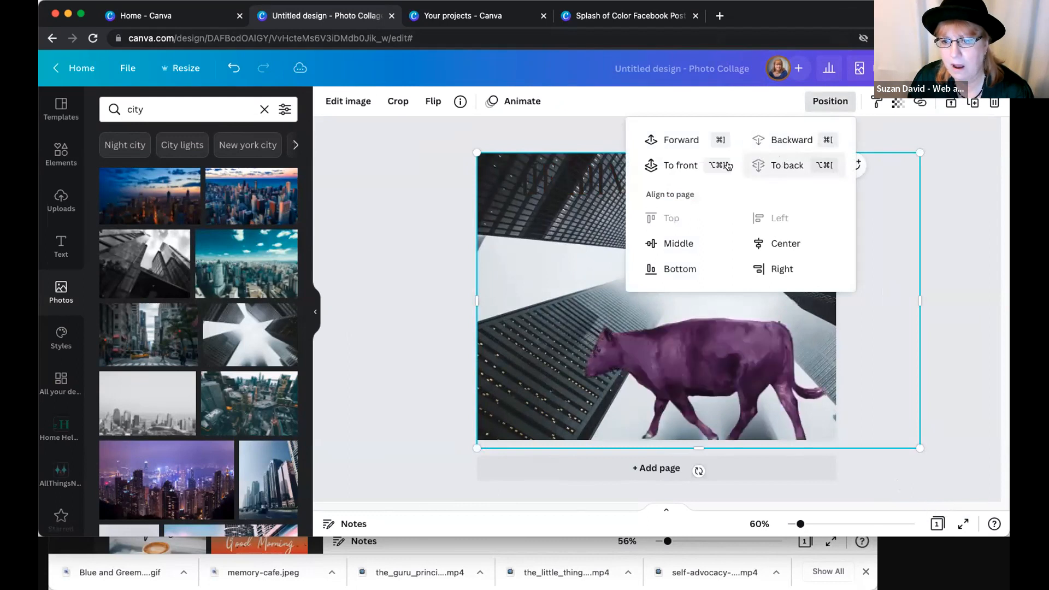
left_click(512, 238)
key("Delete")
left_click(512, 258)
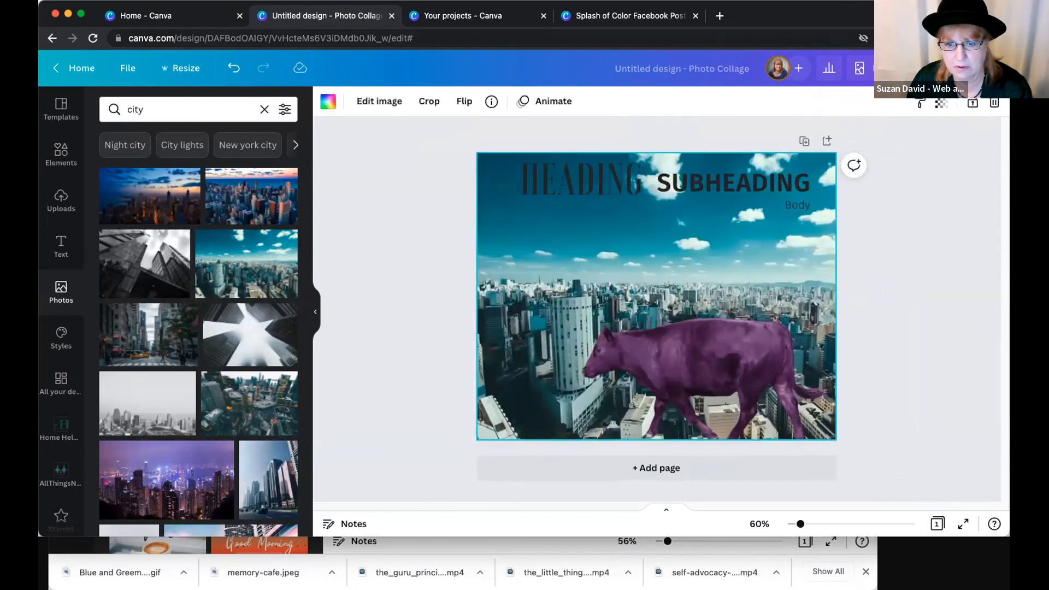
- Delete the teal skyline backdrop and move the purple cow slightly up and left so it stands fully within the page
key("Delete")
left_click(678, 344)
left_click_drag(678, 344, 675, 358)
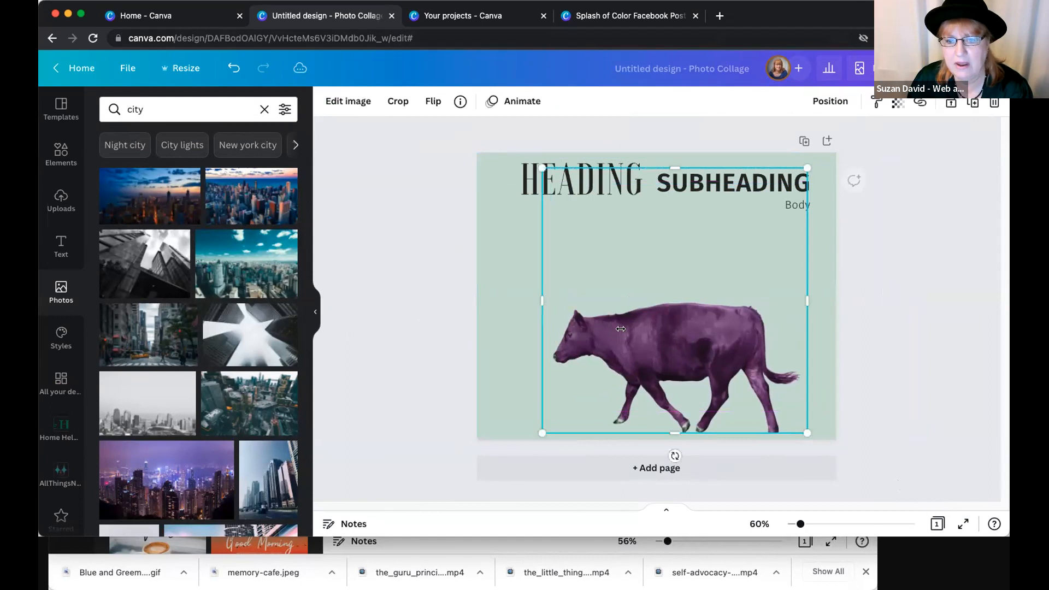
- Change the page background colour to the white from the All Things New logo colours
left_click(500, 273)
left_click(328, 102)
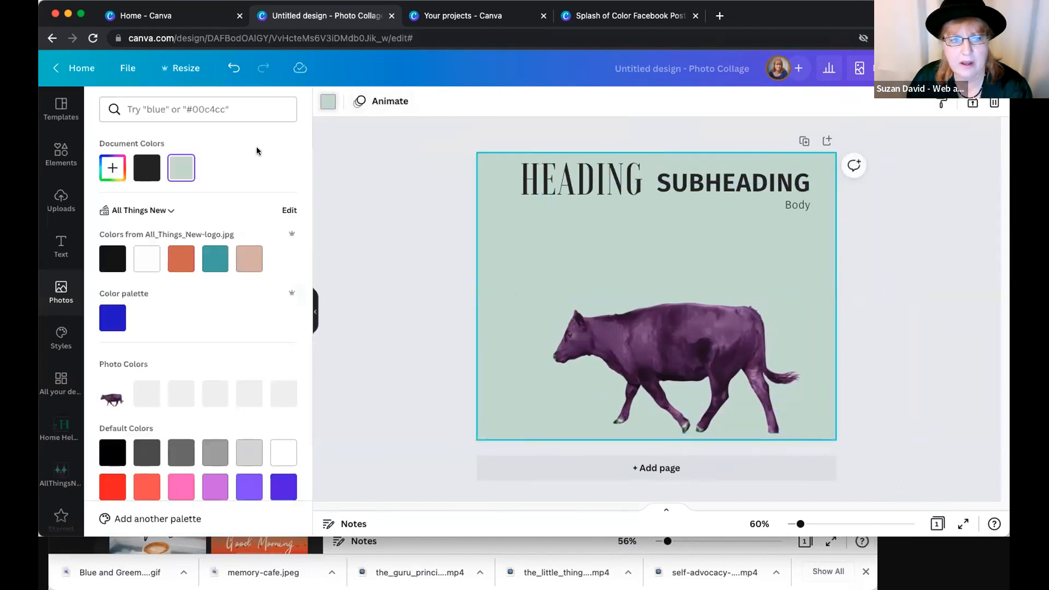
left_click(152, 252)
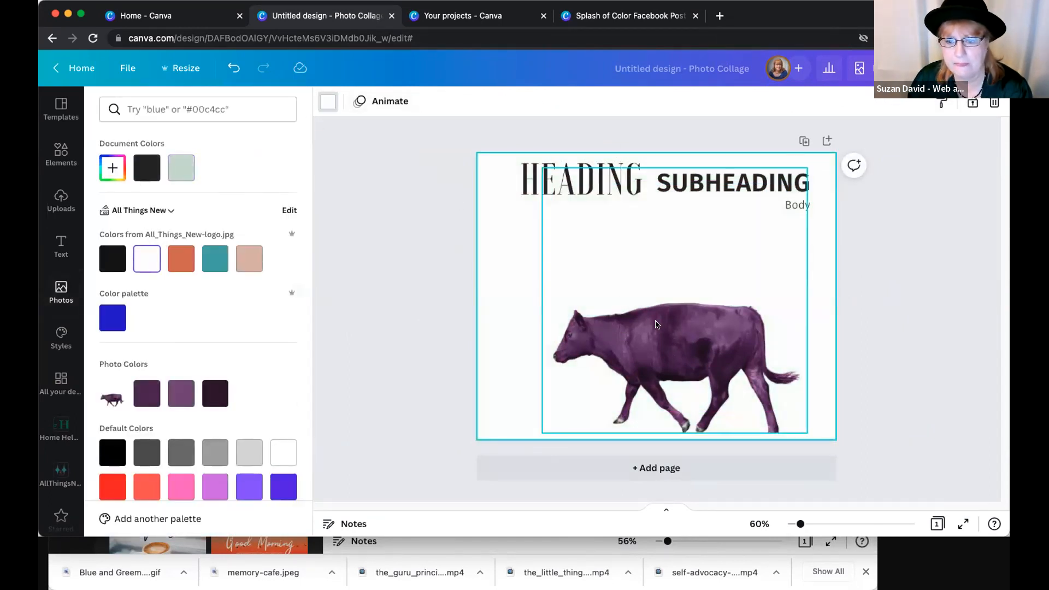
- Move the purple cow left and enlarge it slightly so it spans most of the page's width
left_click_drag(677, 361, 645, 320)
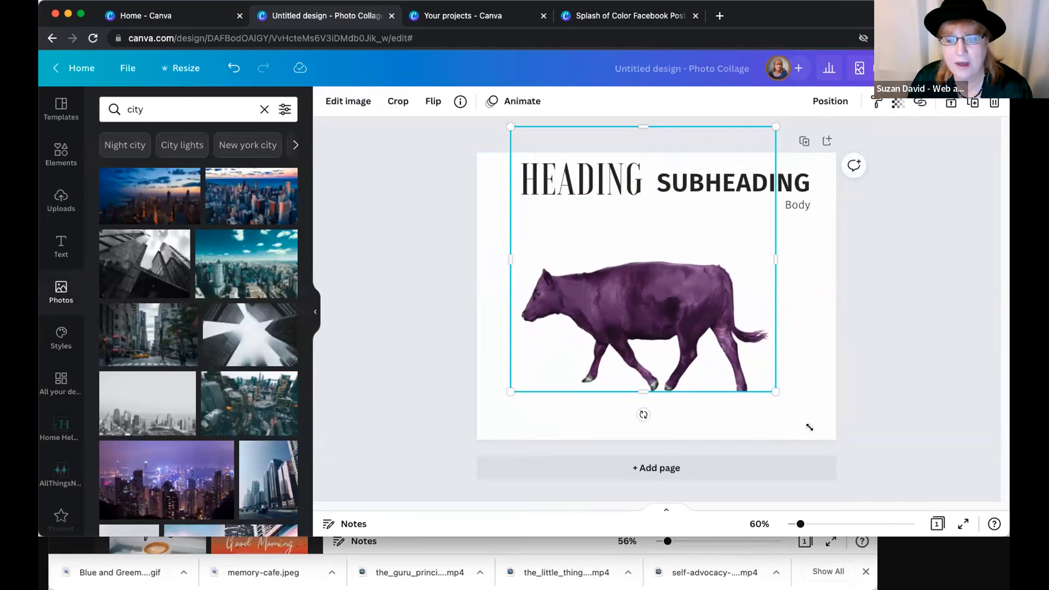
left_click_drag(809, 427, 810, 426)
left_click(472, 264)
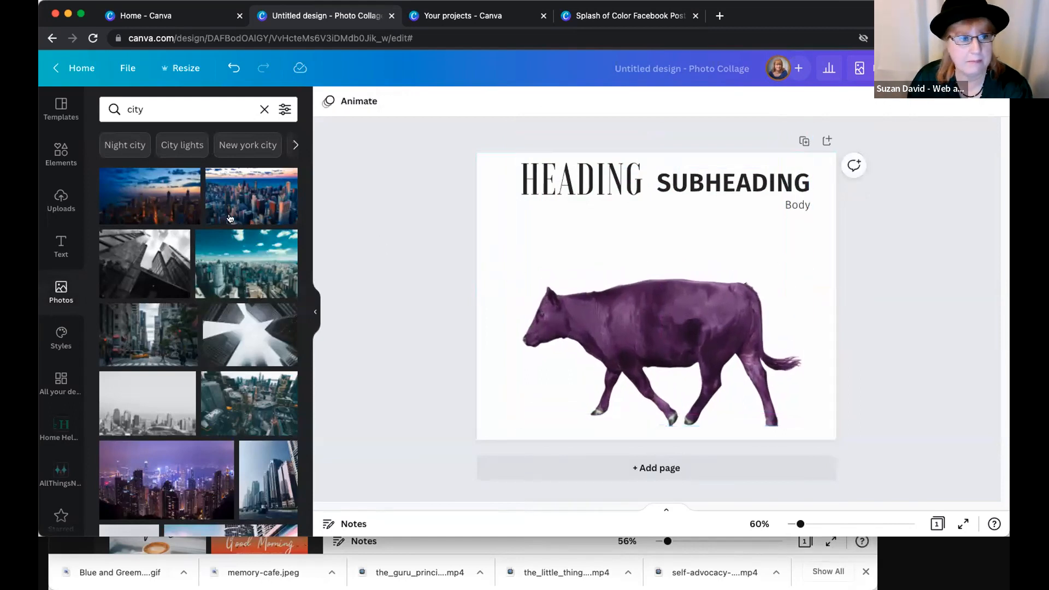
- Add the uploaded selfie of three people to the page and enlarge it to cover the whole page
left_click(61, 201)
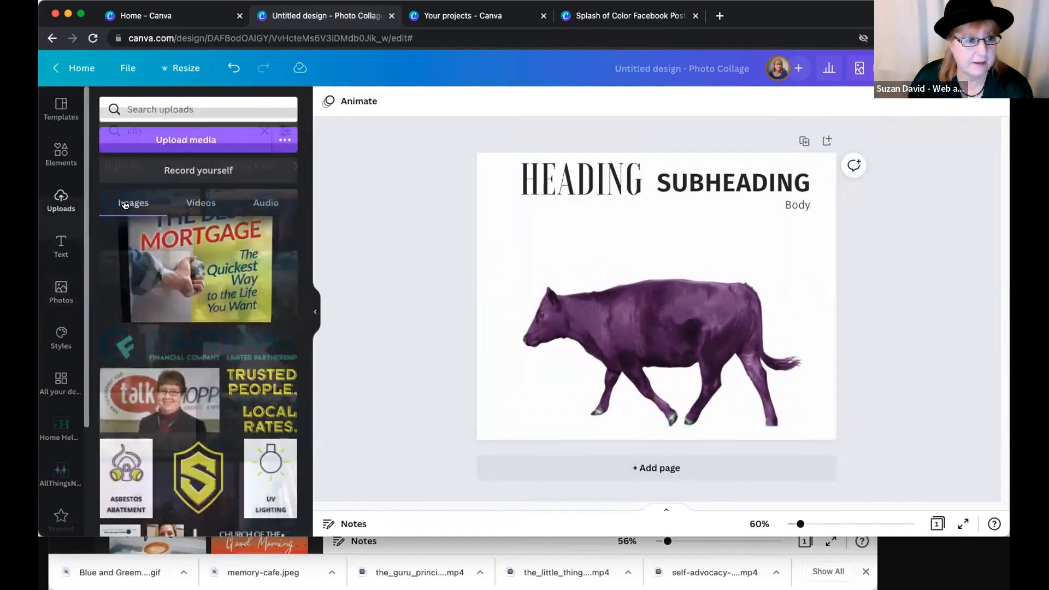
scroll(184, 248, "down", 5)
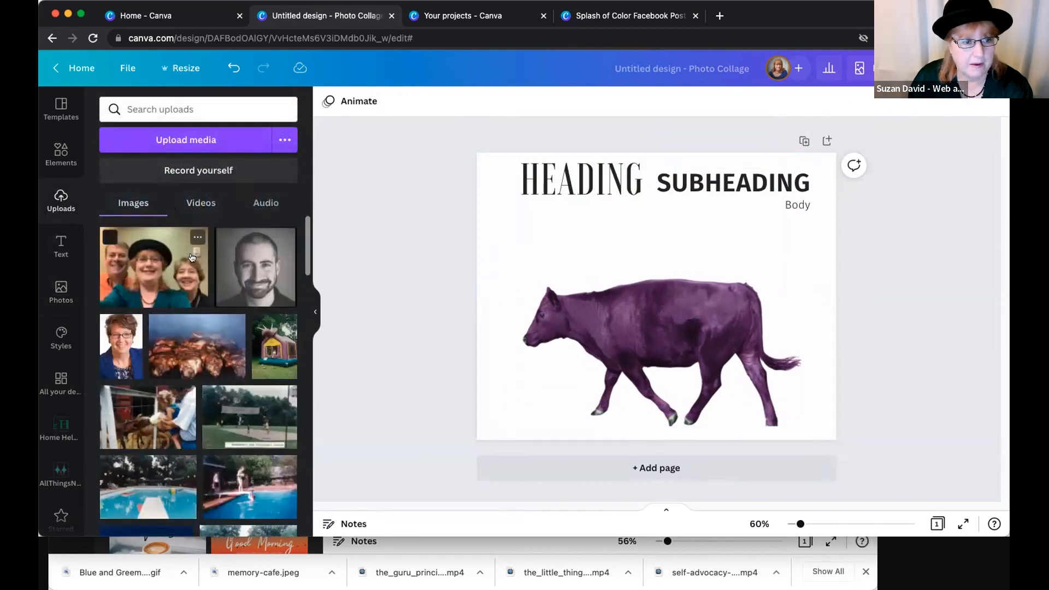
left_click(191, 257)
left_click_drag(739, 321, 701, 285)
left_click_drag(747, 355, 855, 442)
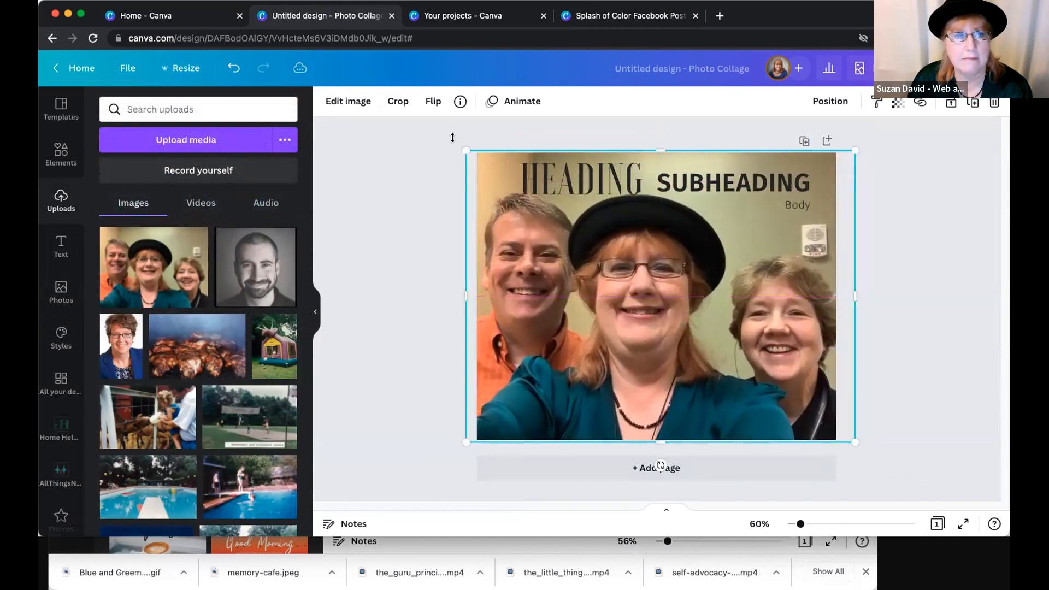
- Try removing the background of the three-person selfie with the Background Remover
left_click(348, 102)
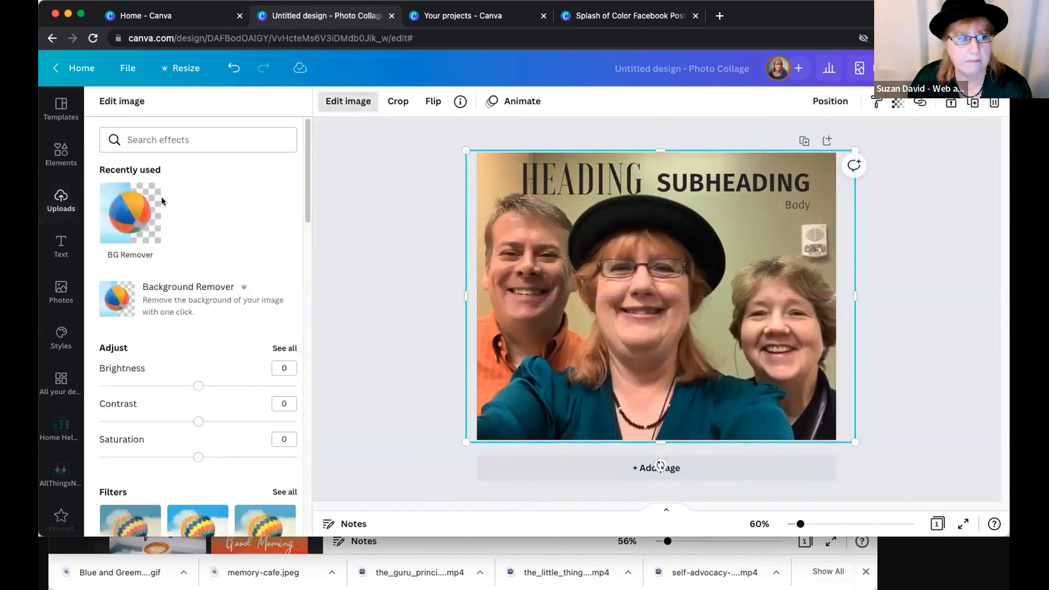
left_click(162, 201)
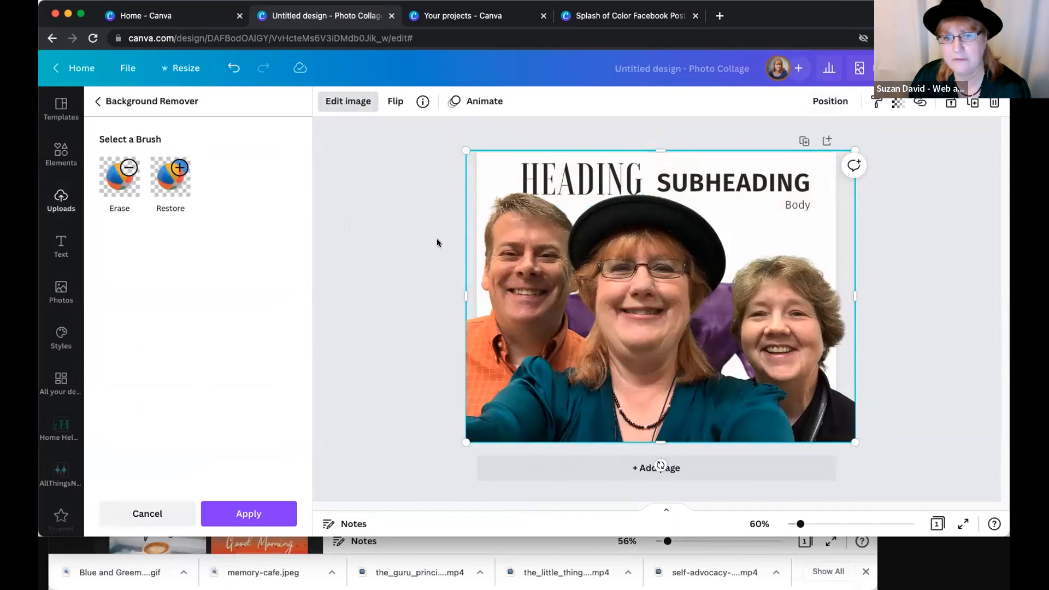
left_click(831, 103)
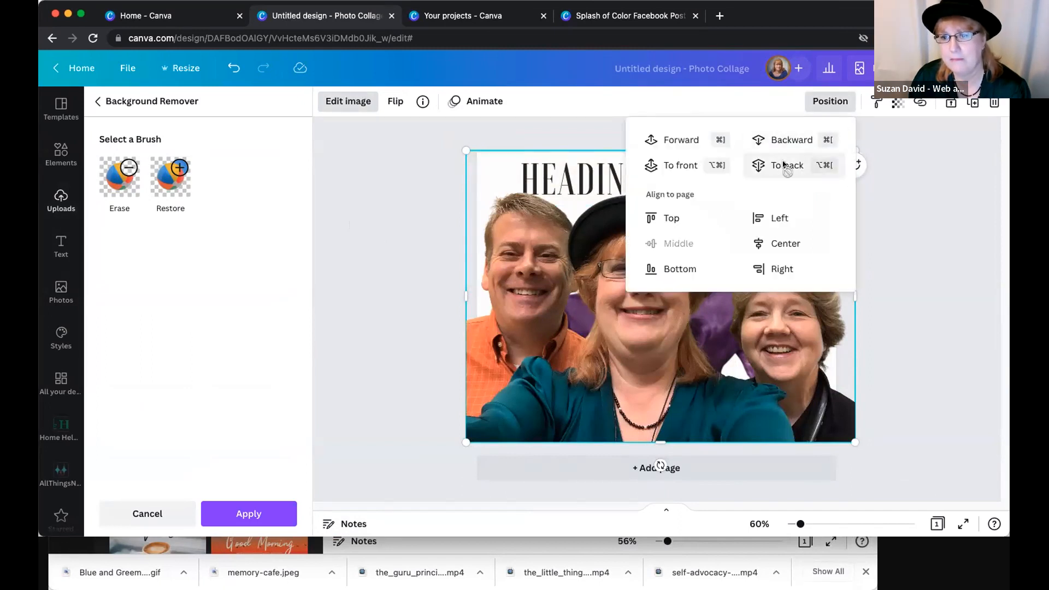
left_click(918, 211)
- Make the three-person selfie the page background and place the purple cow over its lower part
left_click_drag(760, 271, 776, 333)
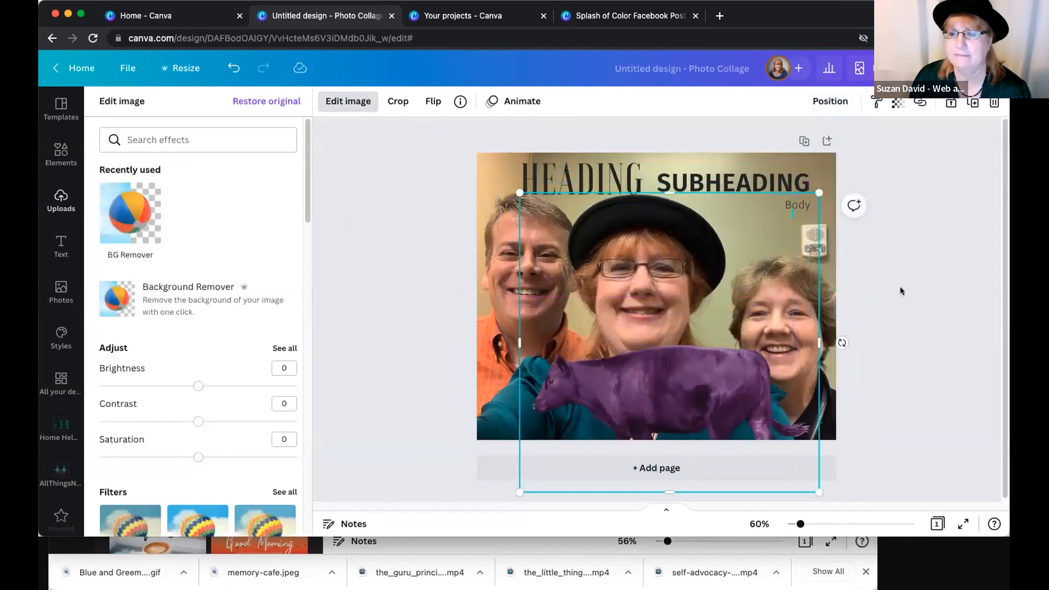
left_click(738, 181)
left_click(498, 197)
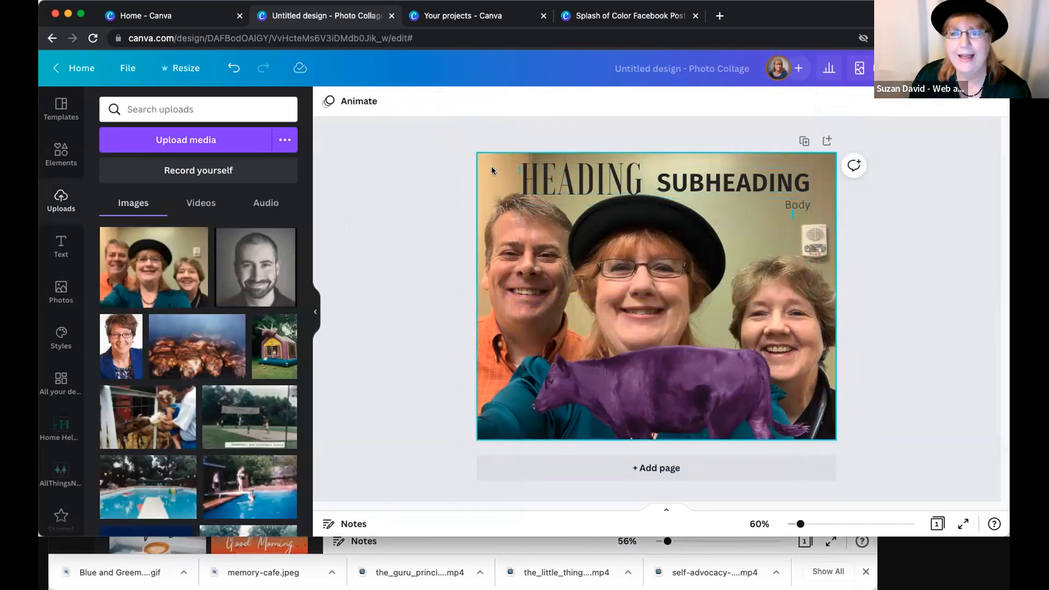
- Shift the background selfie slightly to the right within the page
double_click(492, 168)
left_click_drag(495, 162, 497, 158)
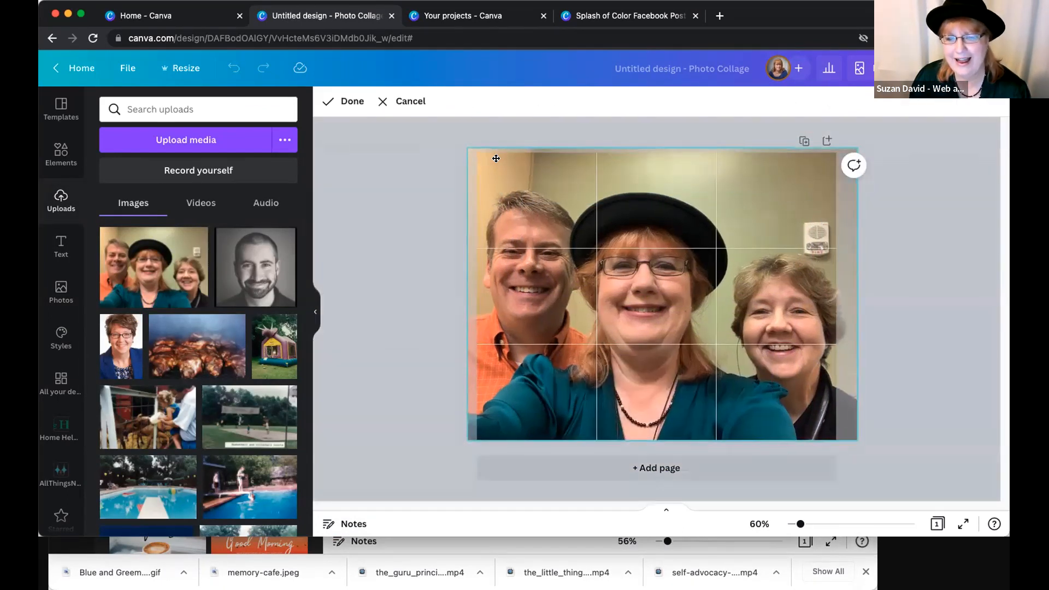
left_click_drag(650, 242, 787, 241)
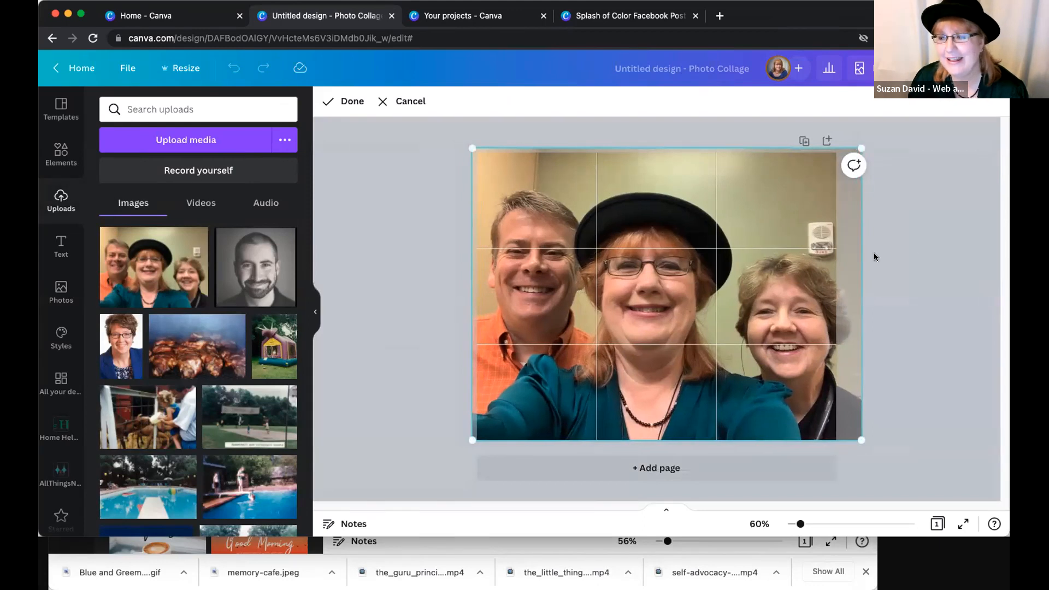
left_click(917, 257)
- Shrink the purple cow and place it just above the head of the woman at the photo's right side
left_click_drag(625, 411, 615, 378)
left_click_drag(788, 174, 659, 302)
left_click_drag(606, 379, 762, 199)
right_click(762, 199)
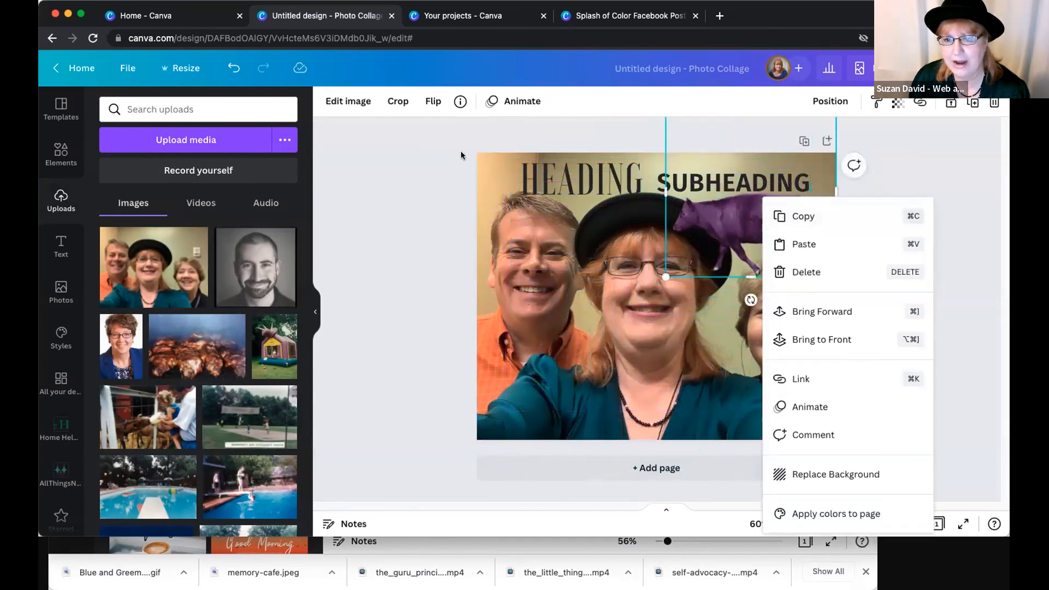
left_click(461, 151)
left_click(685, 281)
left_click_drag(663, 291, 686, 264)
mouse_move(754, 218)
left_mouse_down()
mouse_move(712, 325)
mouse_move(661, 341)
mouse_move(725, 288)
mouse_move(671, 240)
mouse_move(746, 239)
mouse_move(780, 212)
mouse_move(765, 214)
left_mouse_up()
right_click(671, 241)
left_click(437, 351)
left_click(865, 281)
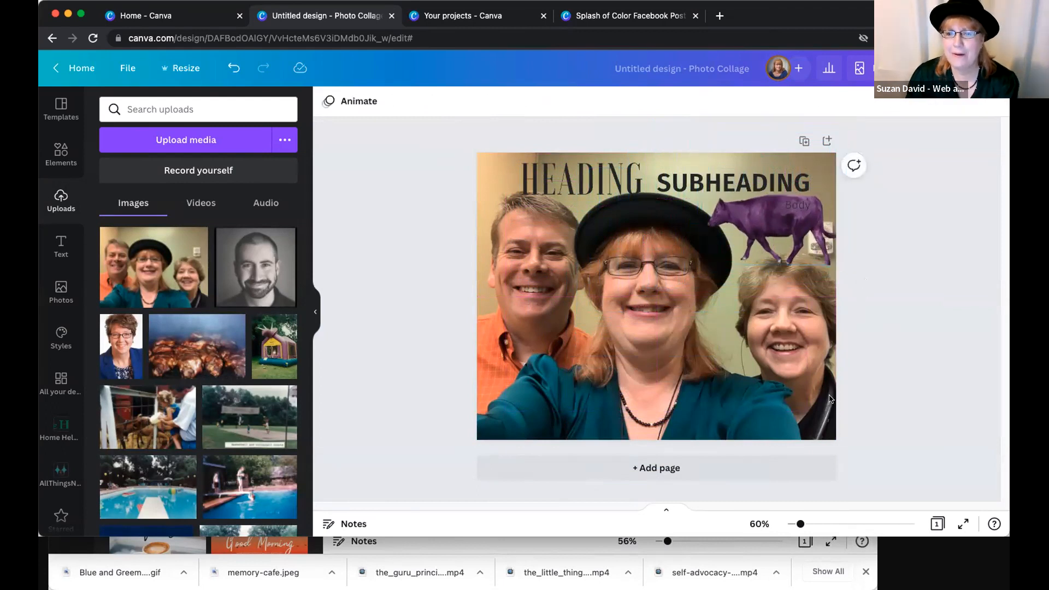
- Delete the heading, subheading and body text from the page
left_click(579, 180)
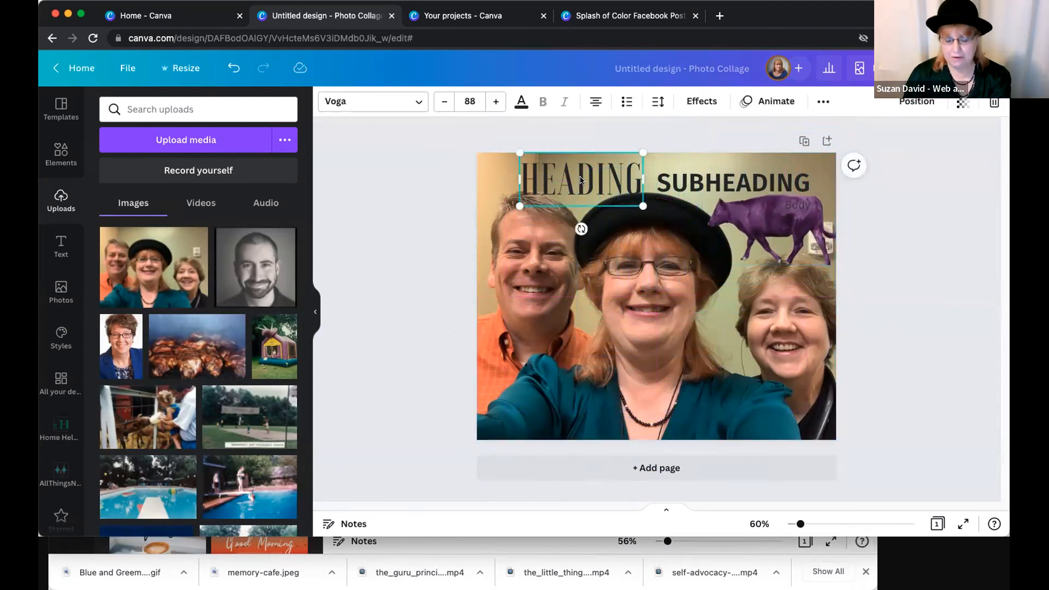
key("Delete")
left_click(744, 185)
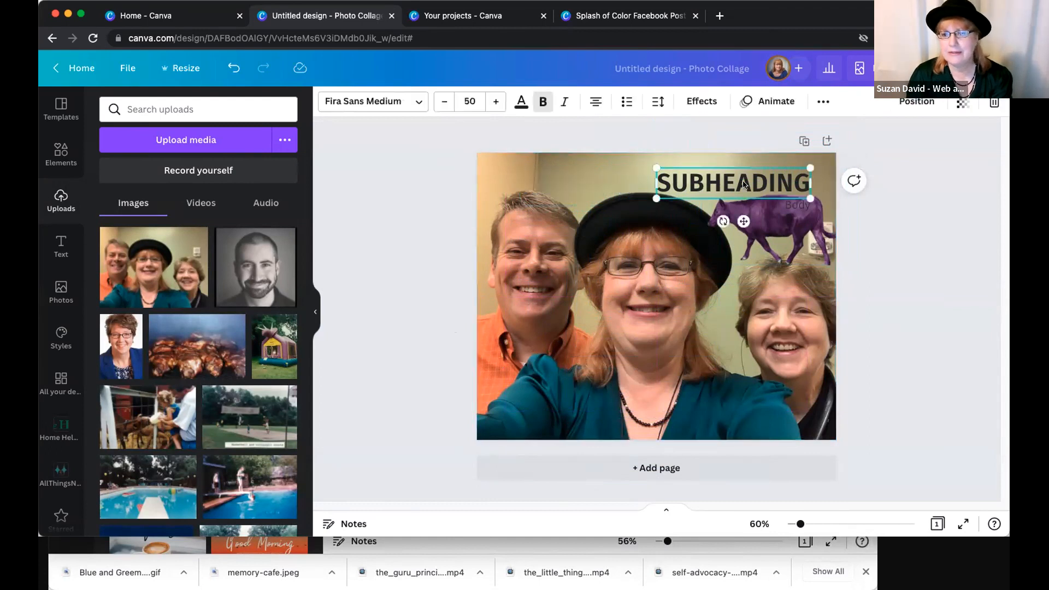
key("Delete")
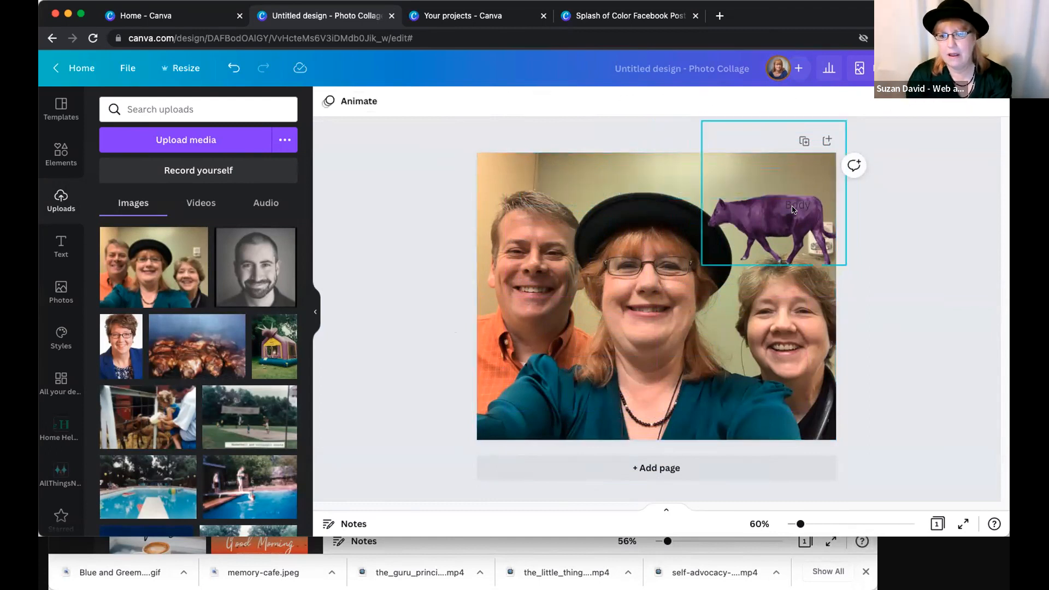
left_click(793, 209)
key("Delete")
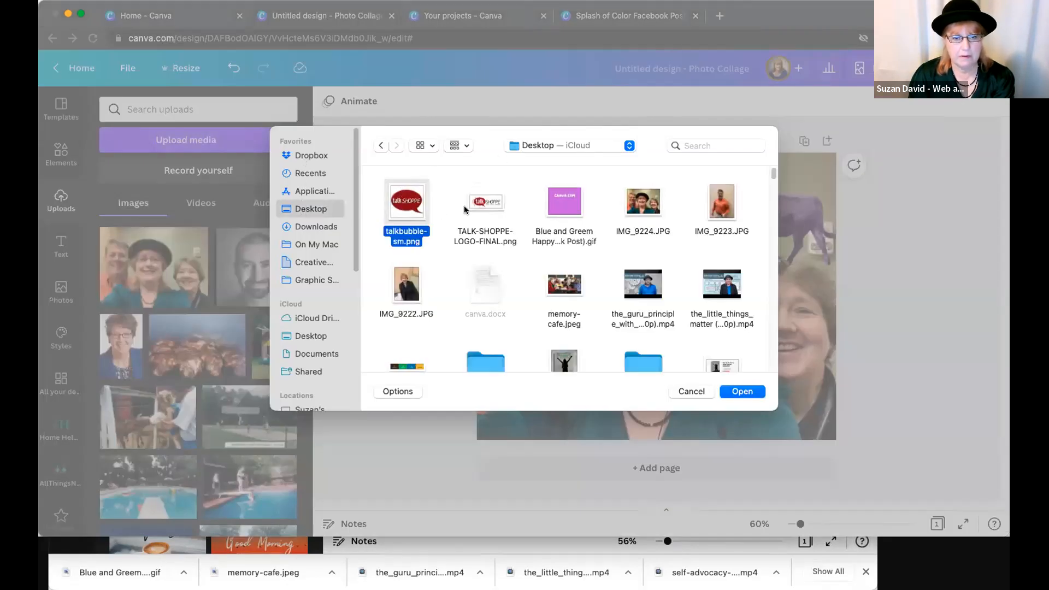
- Upload talkbubble-sm.png and TALK-SHOPPE-LOGO-FINAL.png, and place the wide Talk Shoppe logo near the page's upper left corner
left_click(484, 201, "super")
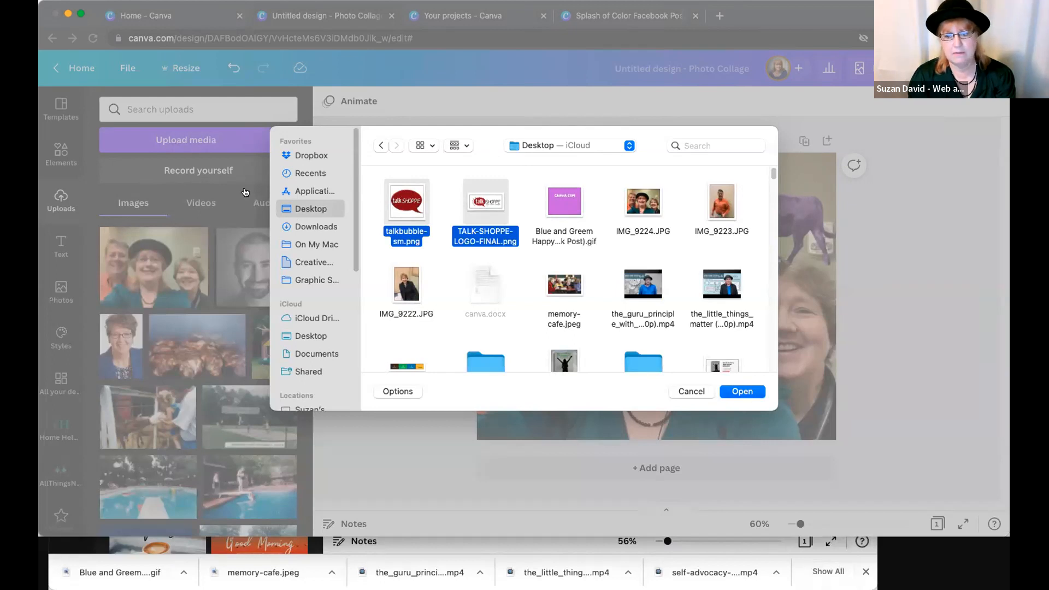
key("Return")
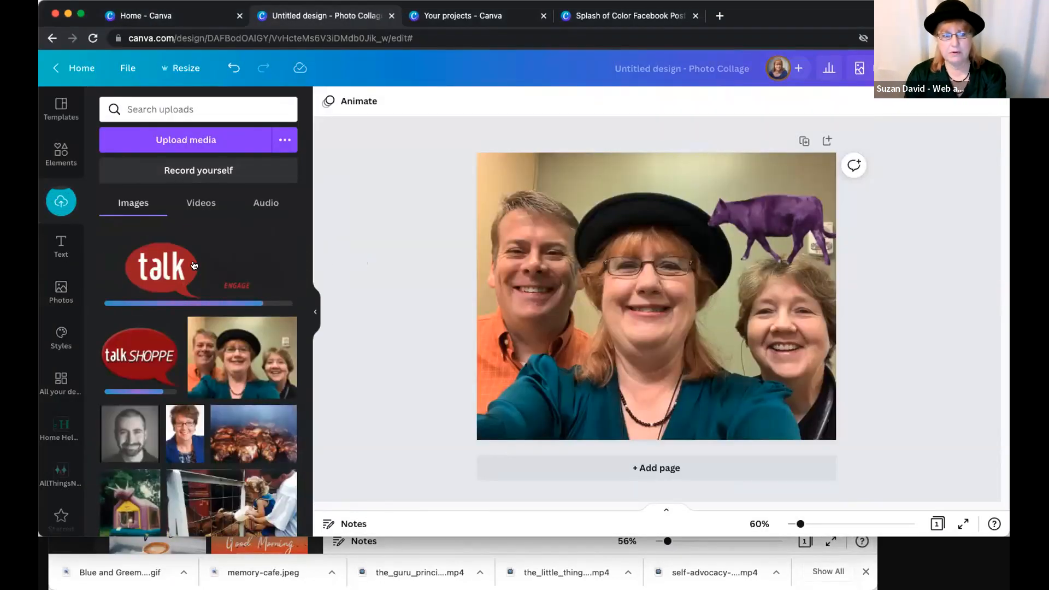
left_click(174, 265)
left_click_drag(596, 286, 527, 171)
left_click(585, 310)
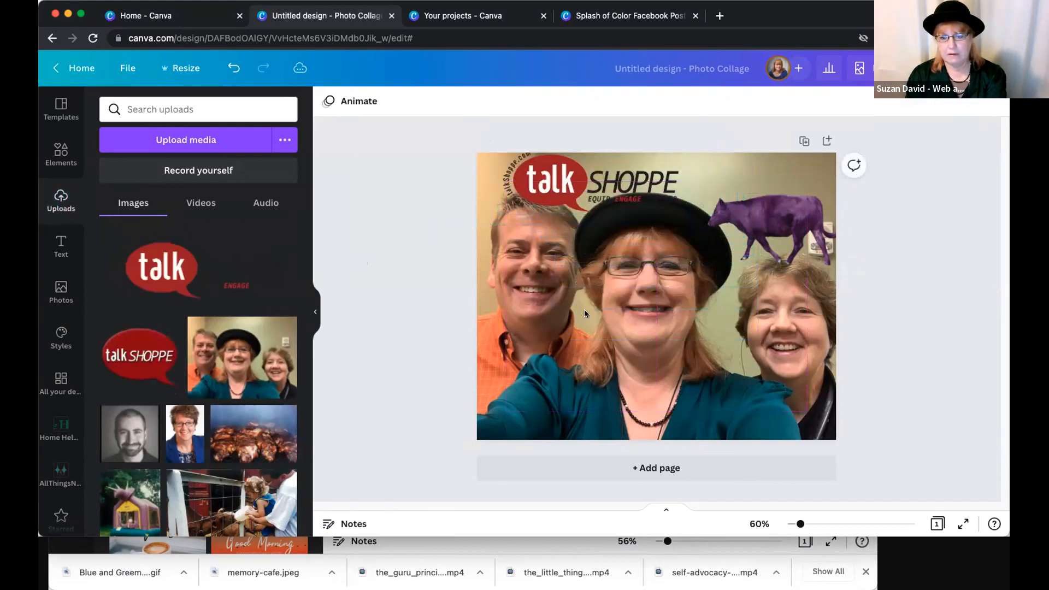
- Detach the selfie from the background, move it to the page's lower part and align the Talk Shoppe logo in the upper left corner
double_click(617, 318)
right_click(626, 308)
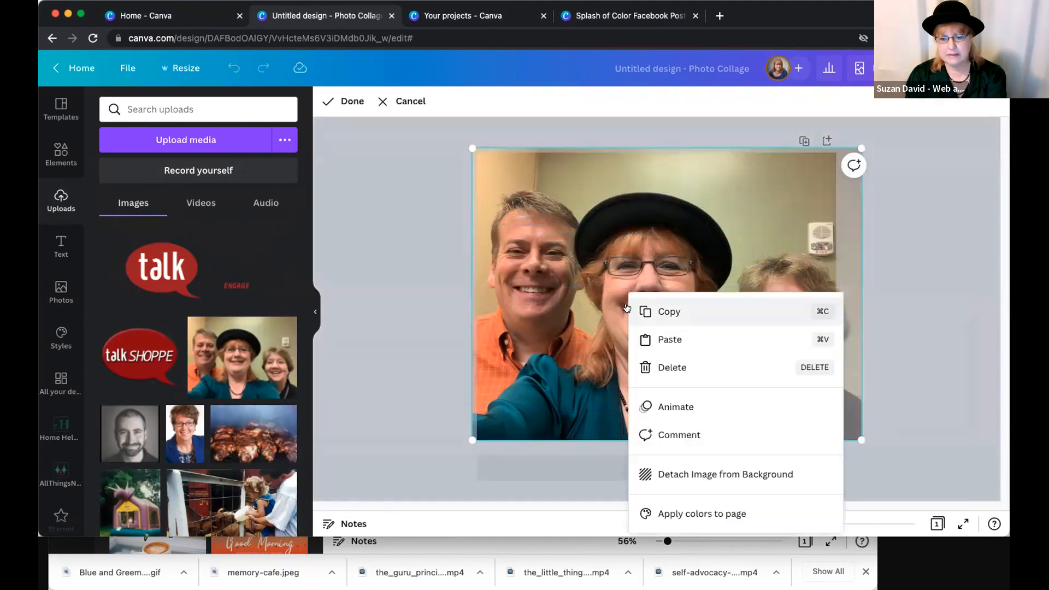
left_click(679, 473)
left_click(565, 203)
left_click_drag(558, 231, 559, 231)
left_click_drag(590, 271, 591, 281)
left_click_drag(589, 203, 589, 197)
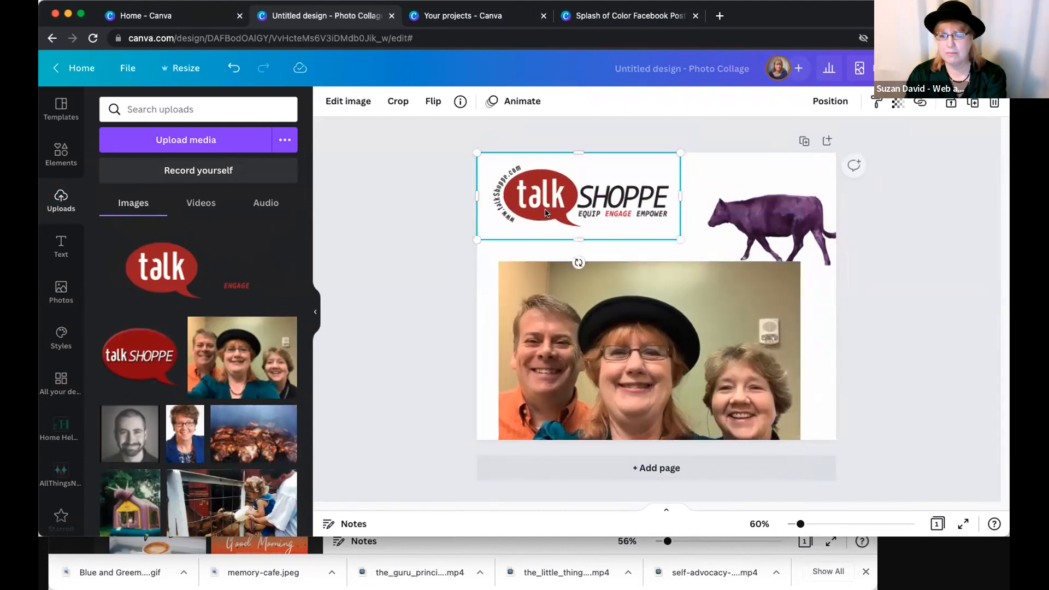
- Try the red Talk Shoppe speech-bubble logo over the purple cow, and delete it again
left_click(360, 246)
left_click_drag(127, 337, 736, 183)
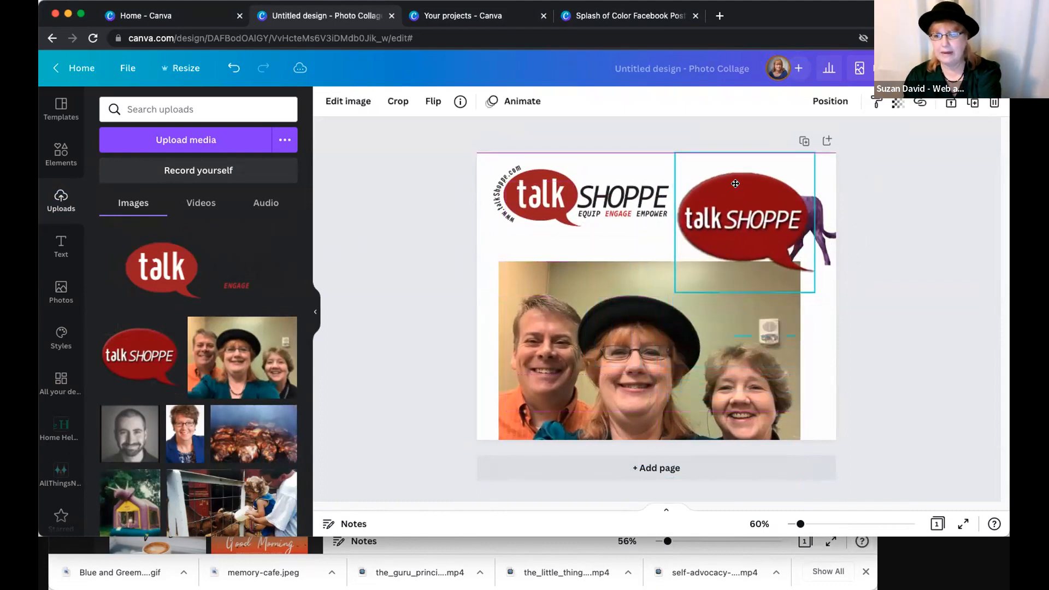
key("Delete")
- Move the purple cow beside the Talk Shoppe logo and position the selfie directly beneath the two
left_click_drag(752, 220, 736, 201)
left_click_drag(720, 304, 718, 307)
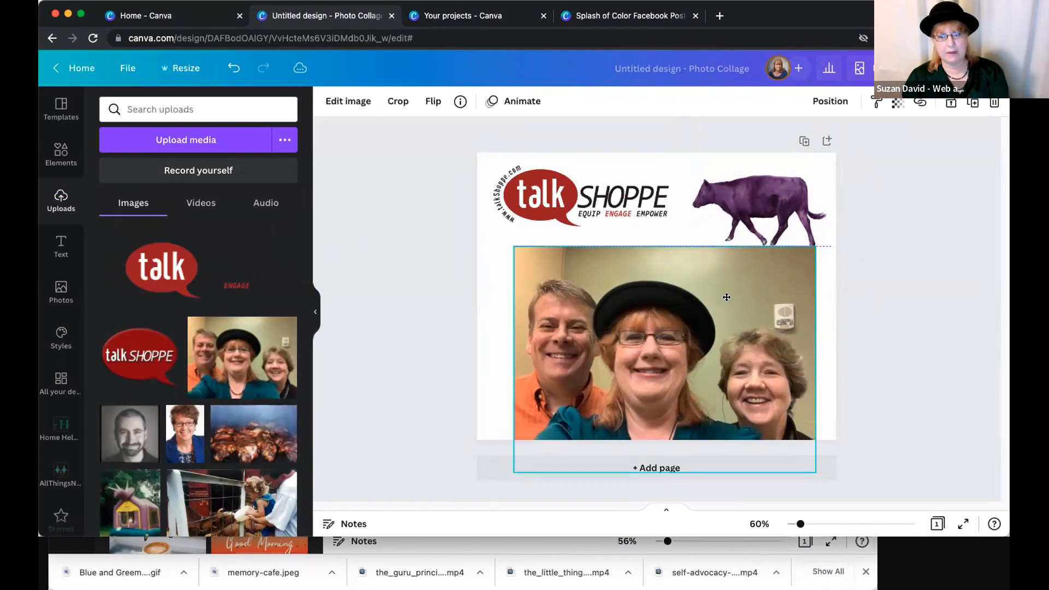
left_click_drag(654, 340, 651, 332)
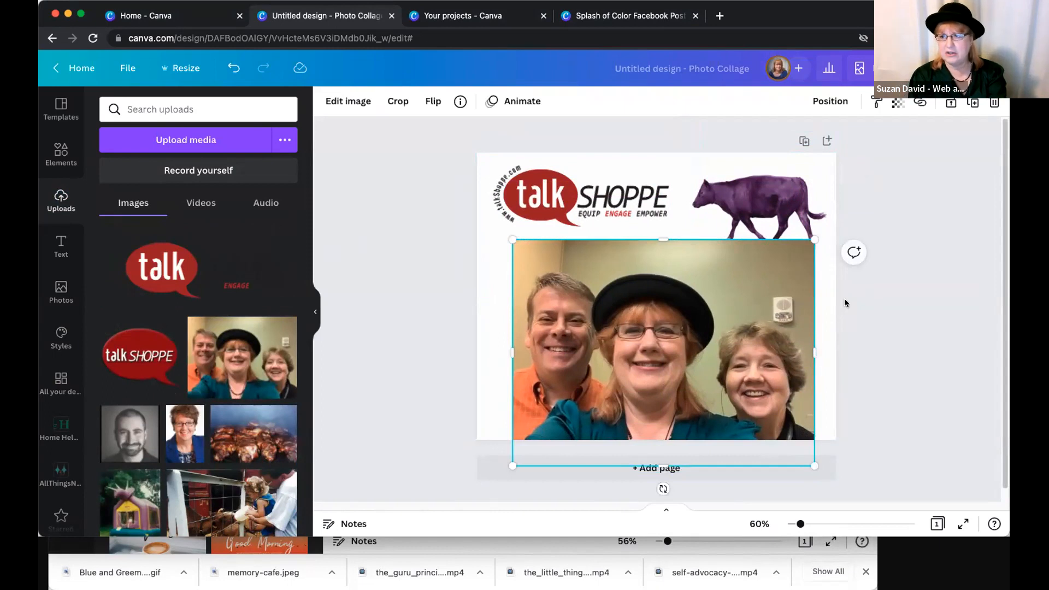
left_click(331, 317)
left_click(579, 349)
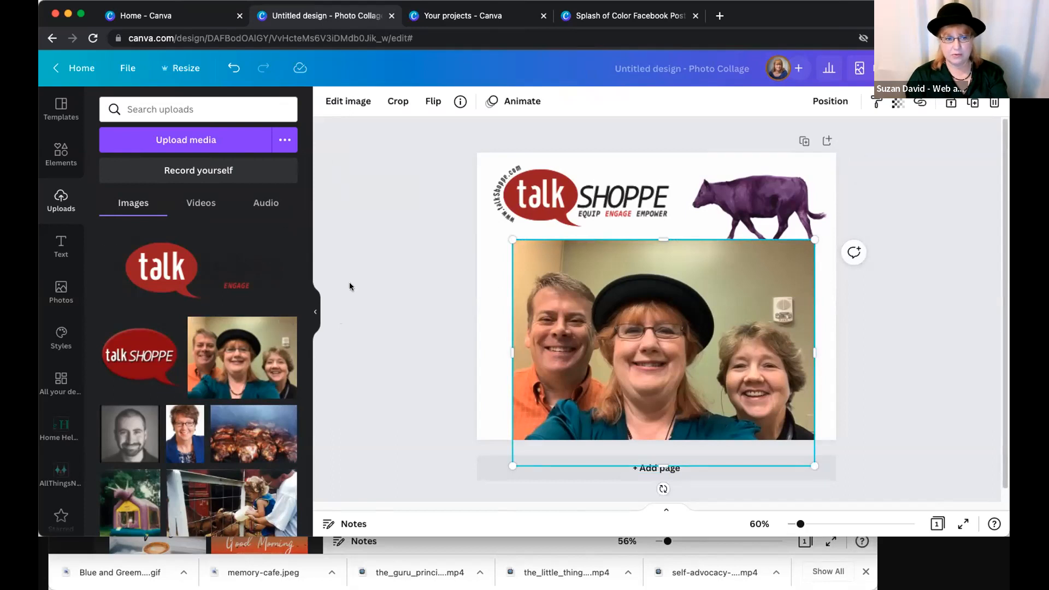
left_click(286, 231)
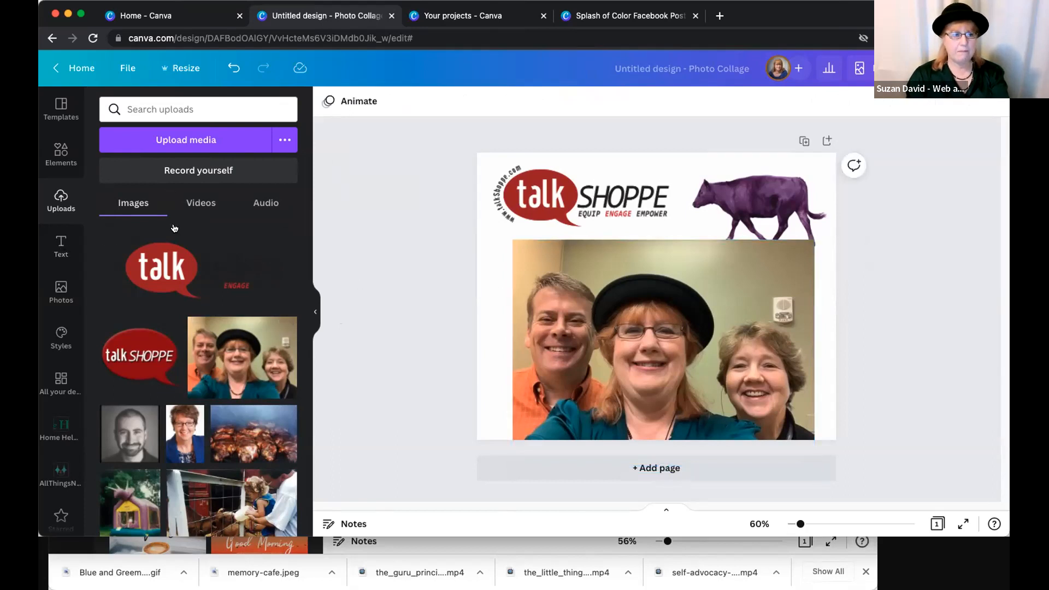
- Add the colourful "HEY!" word sticker, shrink it and place it over the selfie's lower left corner
left_click(59, 156)
scroll(207, 352, "down", 2)
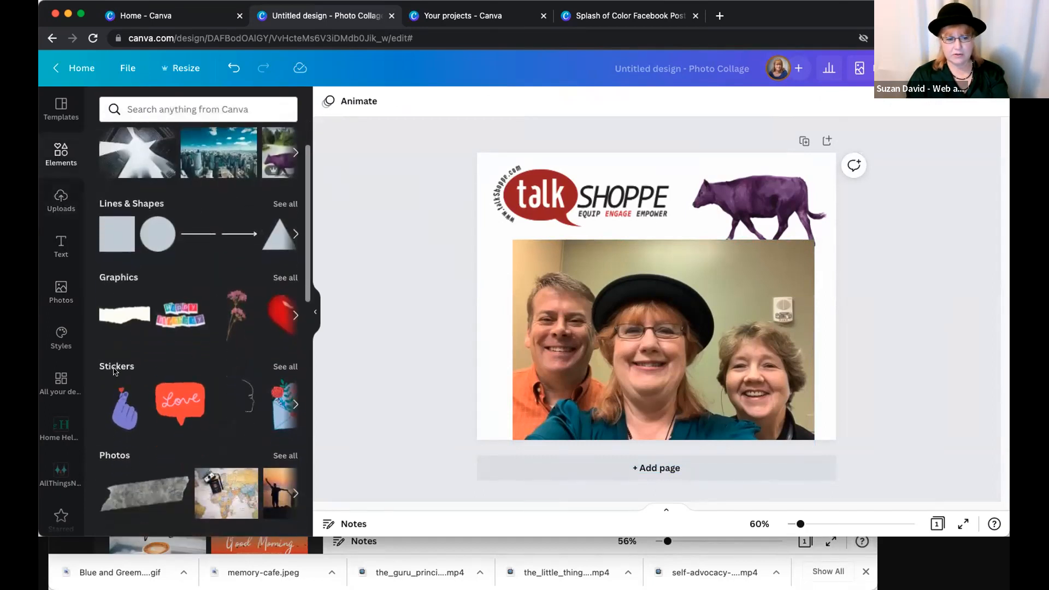
left_click(115, 371)
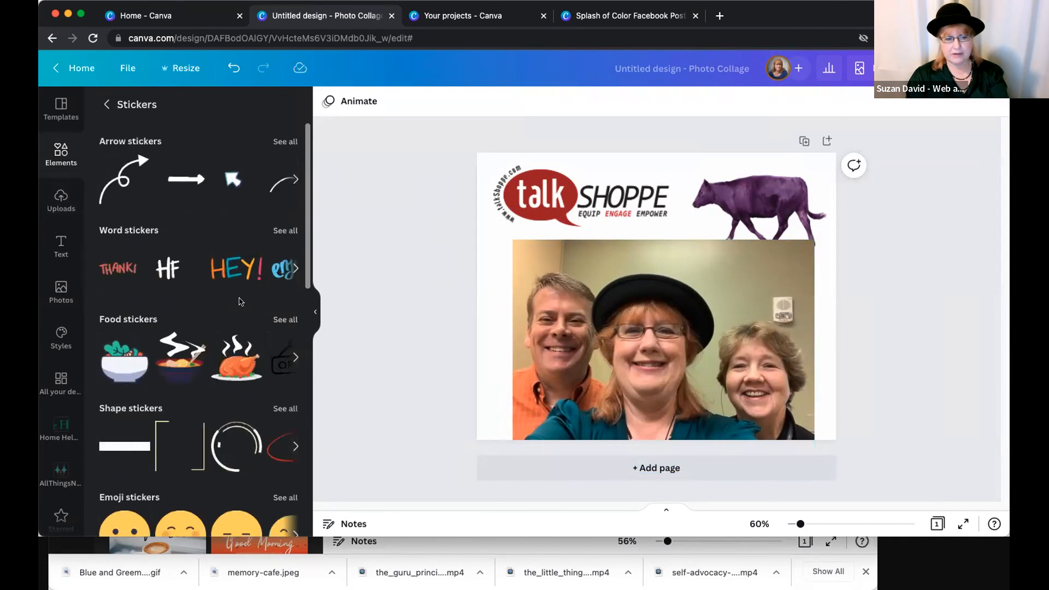
left_click(236, 268)
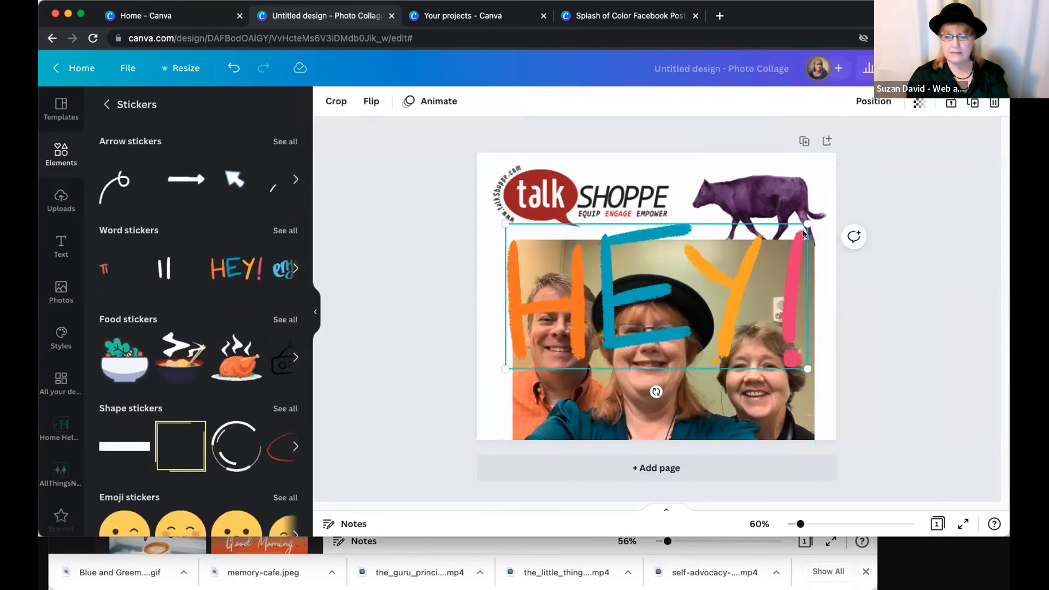
left_click_drag(807, 225, 637, 305)
left_click_drag(565, 348, 555, 416)
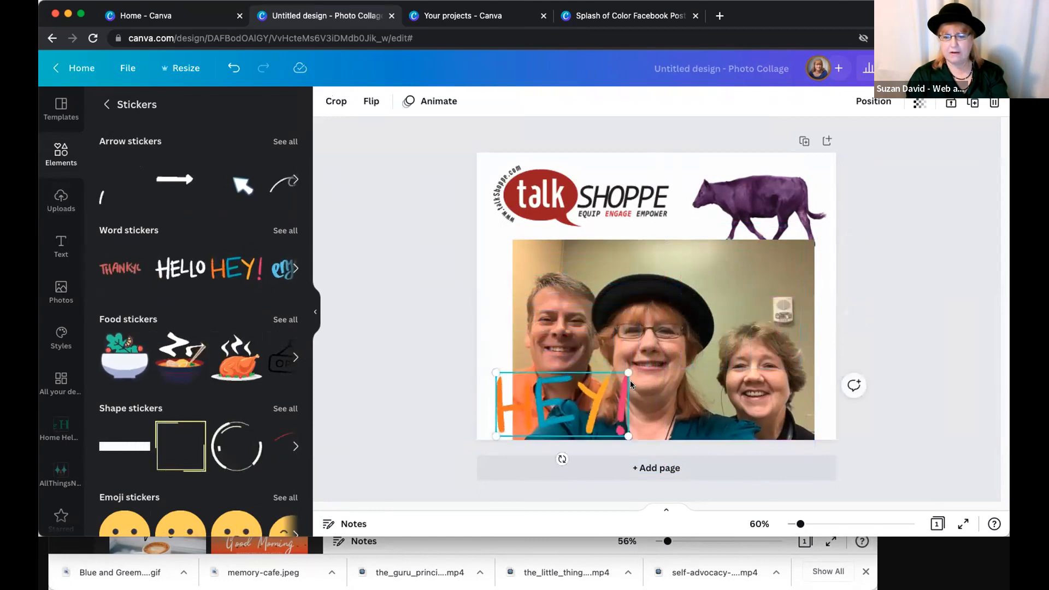
- Shrink and tilt the "HEY!" sticker upward in the page's lower left corner, and delete the group selfie
left_click_drag(631, 380, 611, 383)
left_click_drag(553, 460, 570, 456)
mouse_move(568, 411)
left_mouse_down()
mouse_move(559, 398)
mouse_move(568, 397)
left_mouse_up()
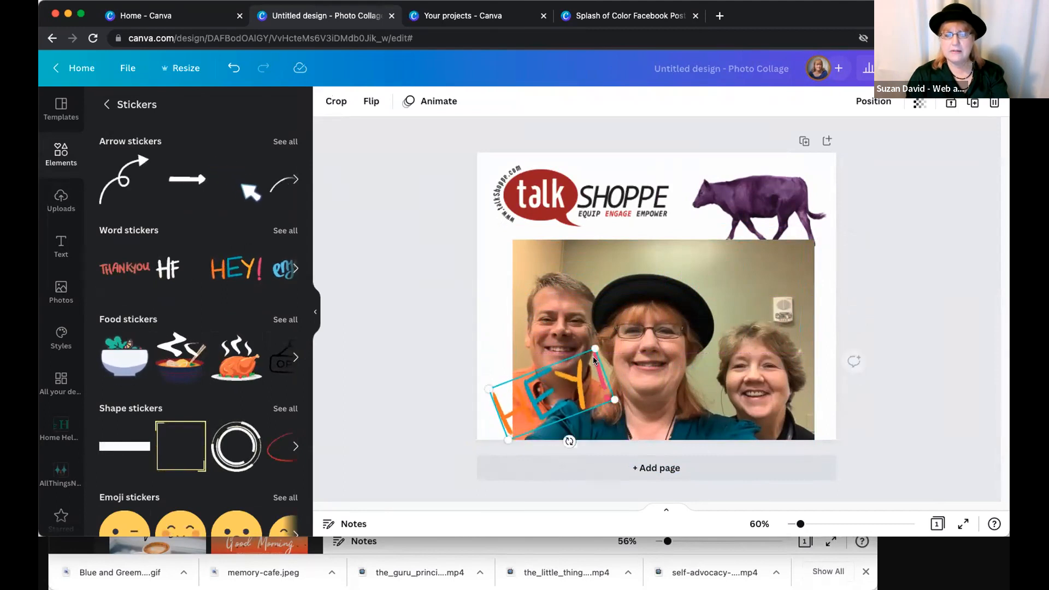
left_click_drag(618, 334, 611, 313)
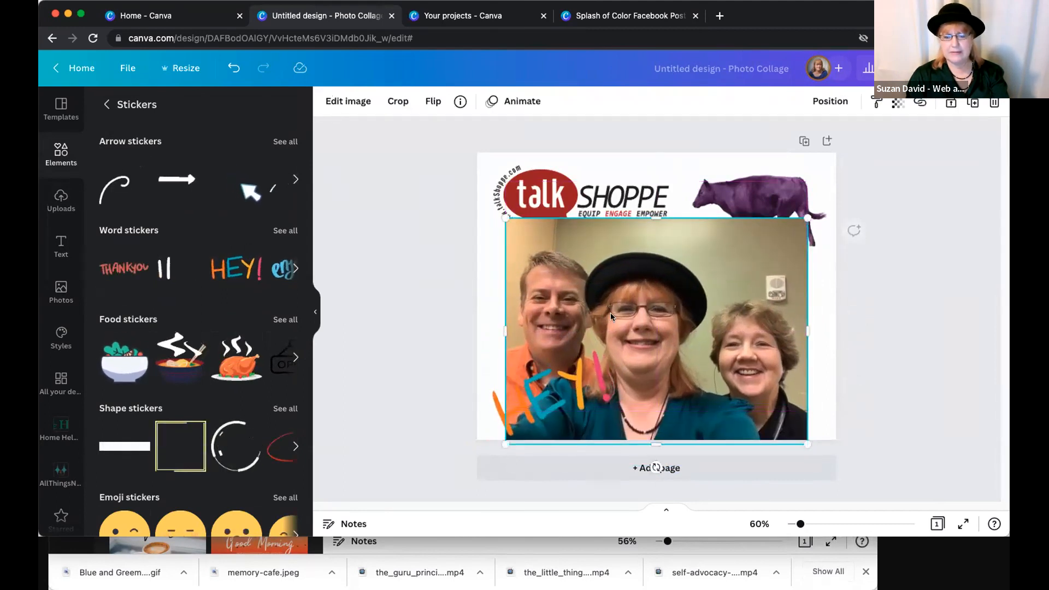
key("Delete")
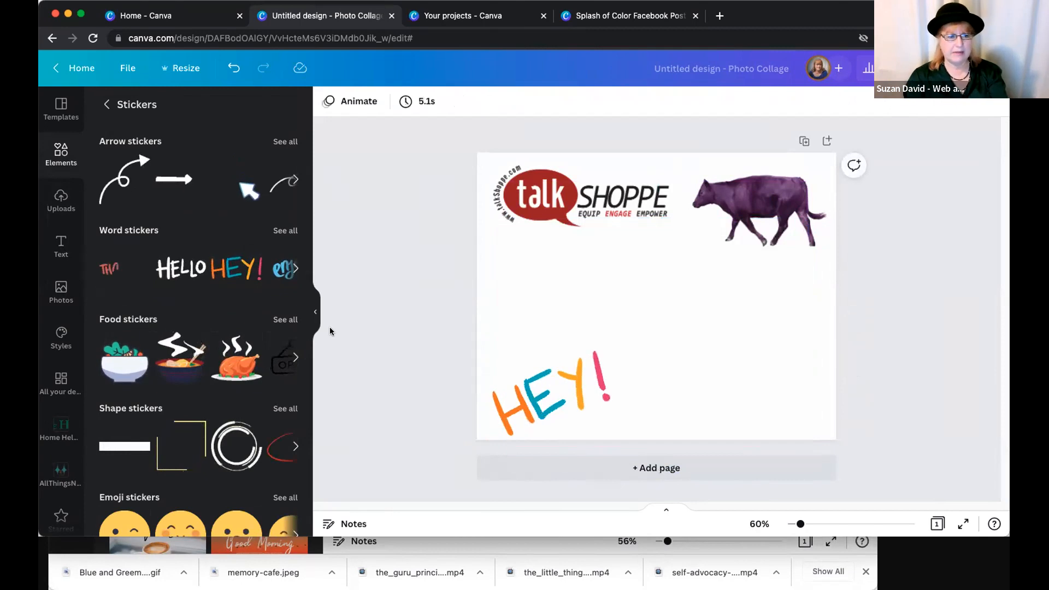
- Enlarge the purple cow in the middle of the page and centre the Talk Shoppe logo above it
left_click_drag(704, 272, 561, 347)
left_click_drag(683, 320, 824, 417)
left_click_drag(704, 277, 746, 207)
left_click_drag(563, 382, 563, 373)
- Try the teal brand colour from the All Things New palette as the page background
left_click(494, 265)
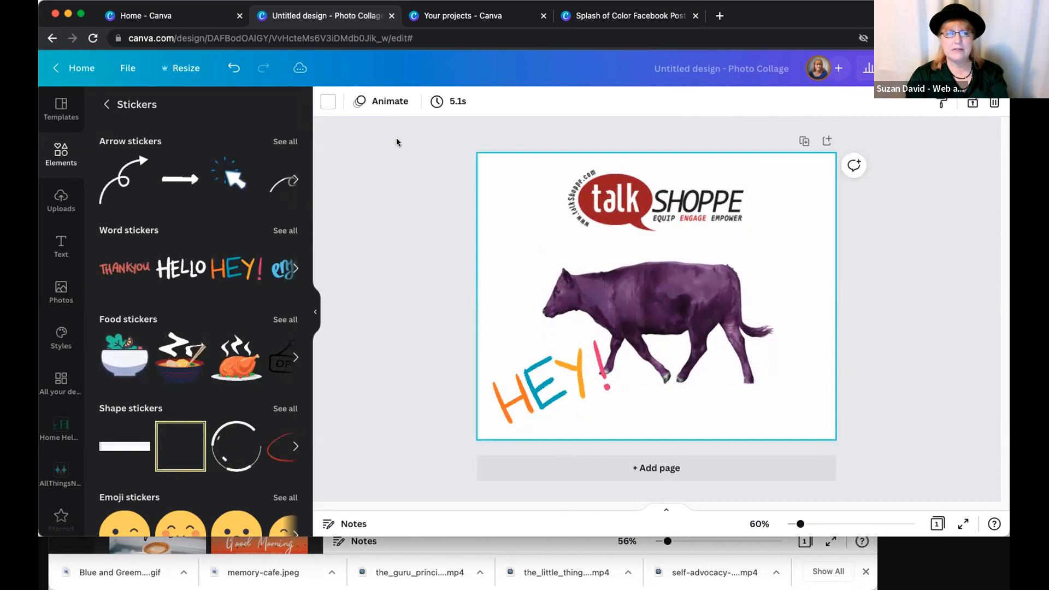
left_click(328, 101)
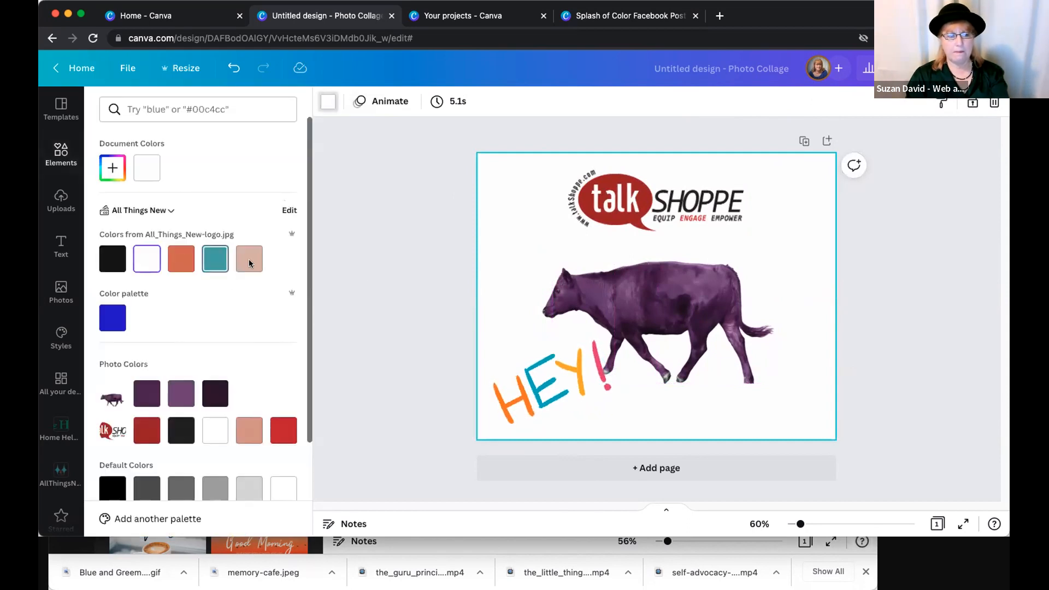
left_click(216, 259)
left_click(784, 307)
left_click(871, 329)
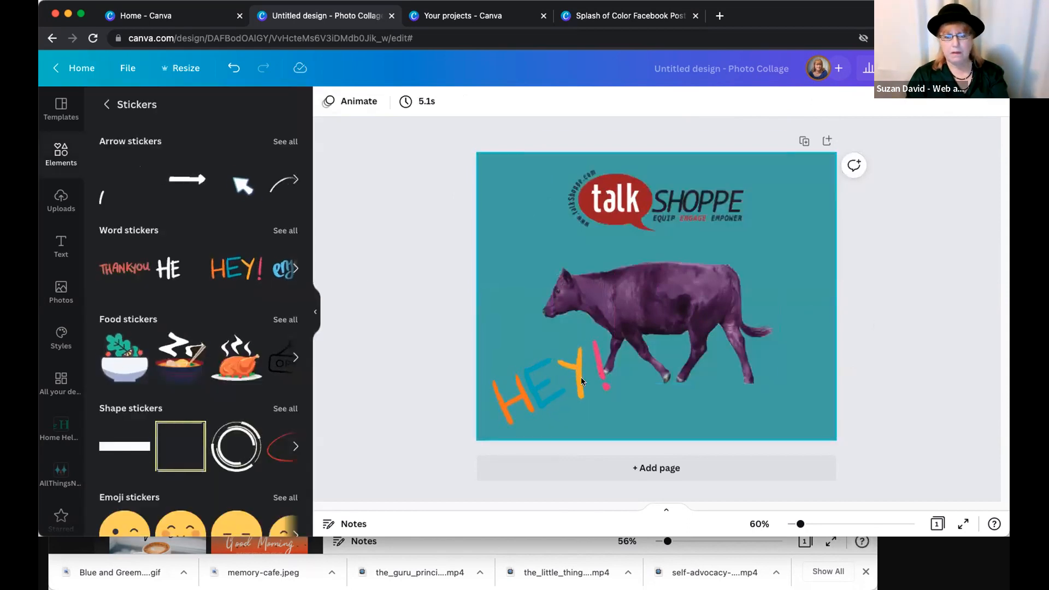
- Set the page background to the light violet from the default colours
left_click(529, 275)
left_click(328, 102)
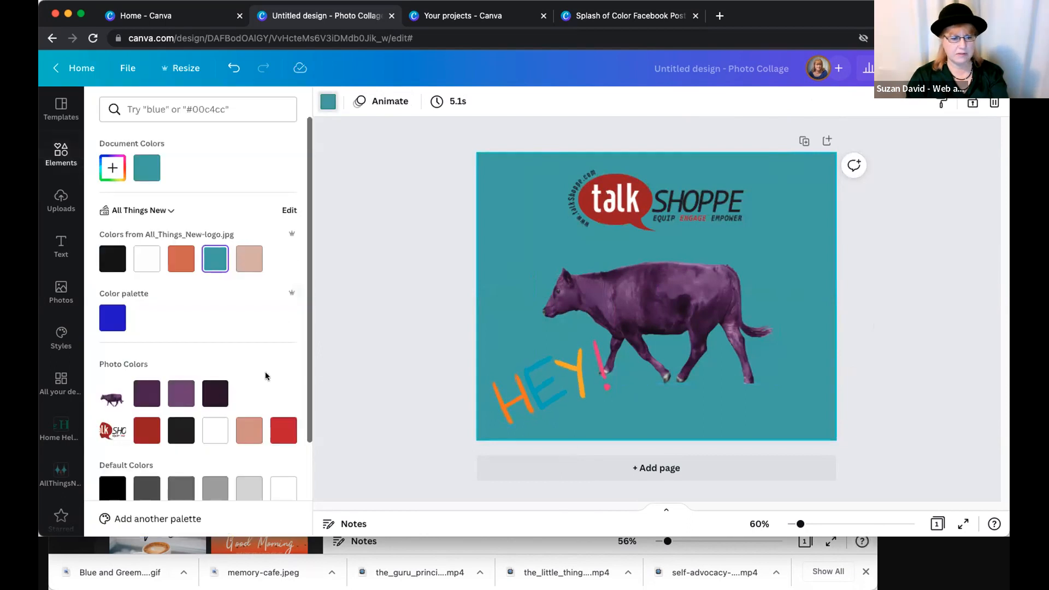
scroll(214, 435, "down", 2)
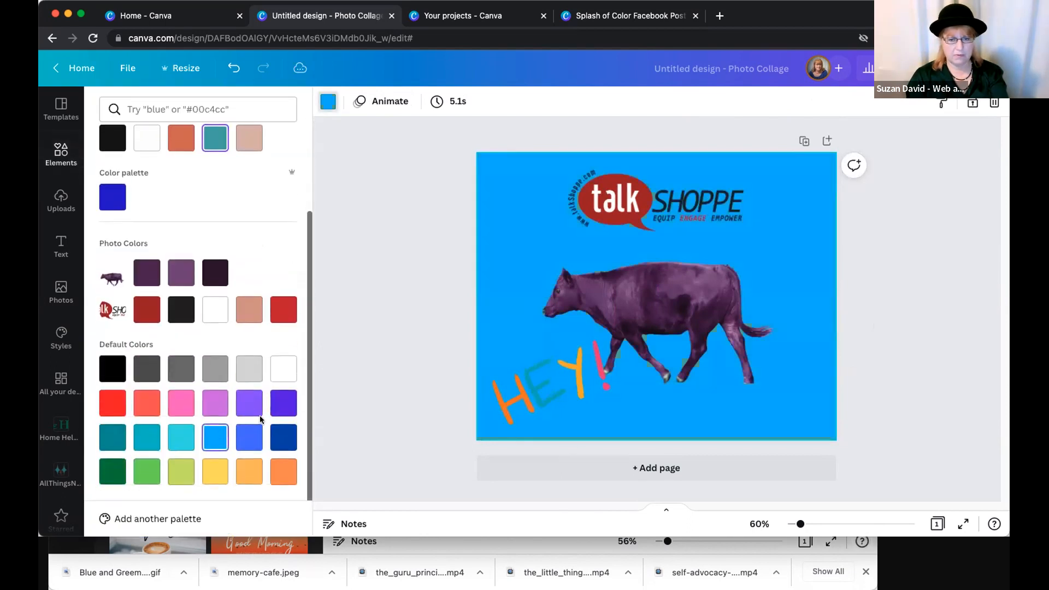
left_click(246, 407)
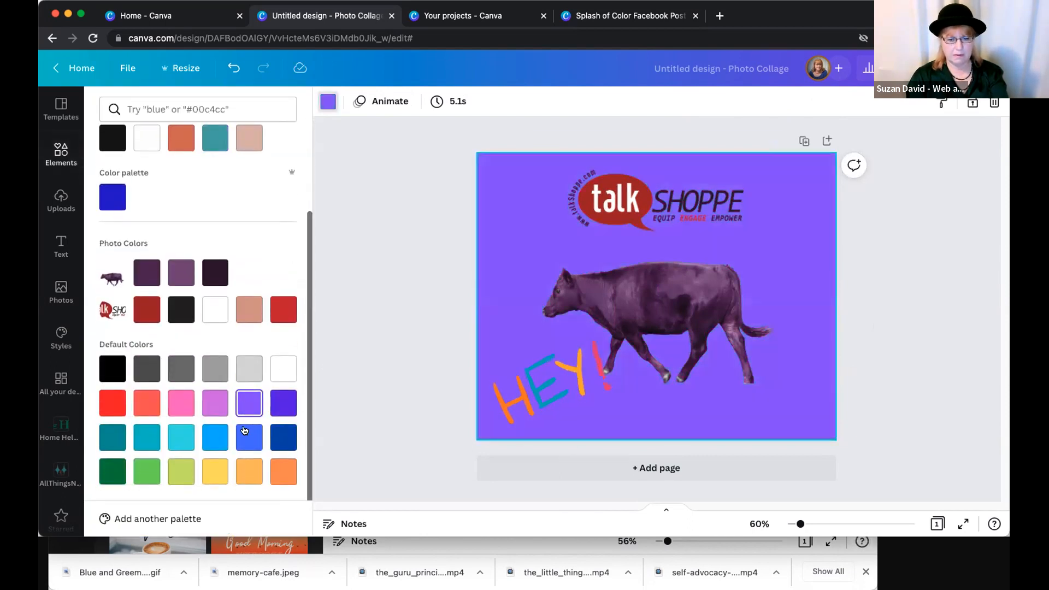
left_click(790, 244)
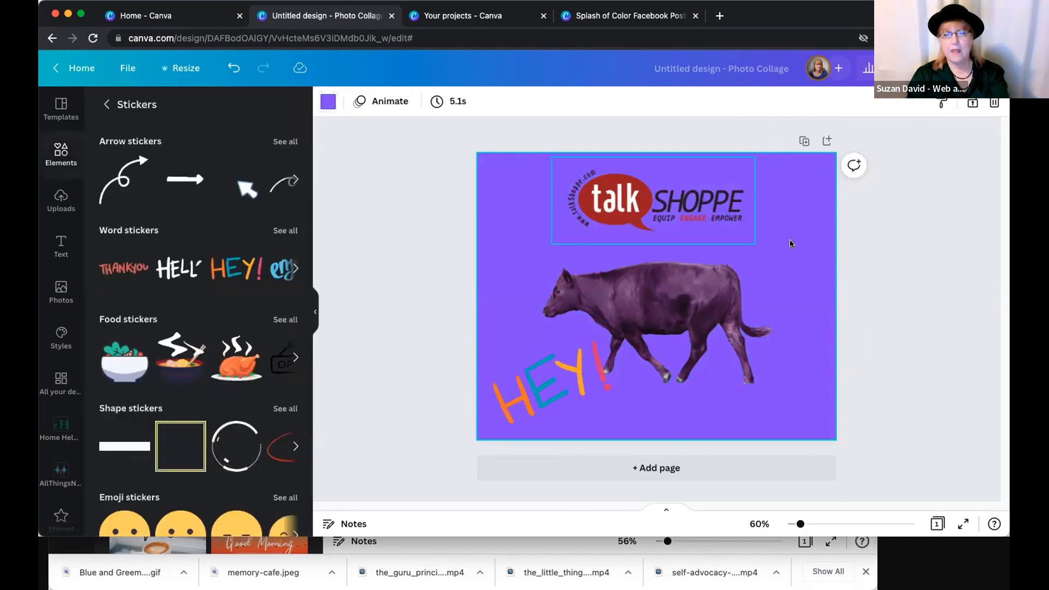
left_click(897, 323)
- Nudge the "HEY!" sticker slightly upward and shift the purple cow to the right, clear of the sticker
left_click_drag(563, 376, 562, 370)
left_click(877, 374)
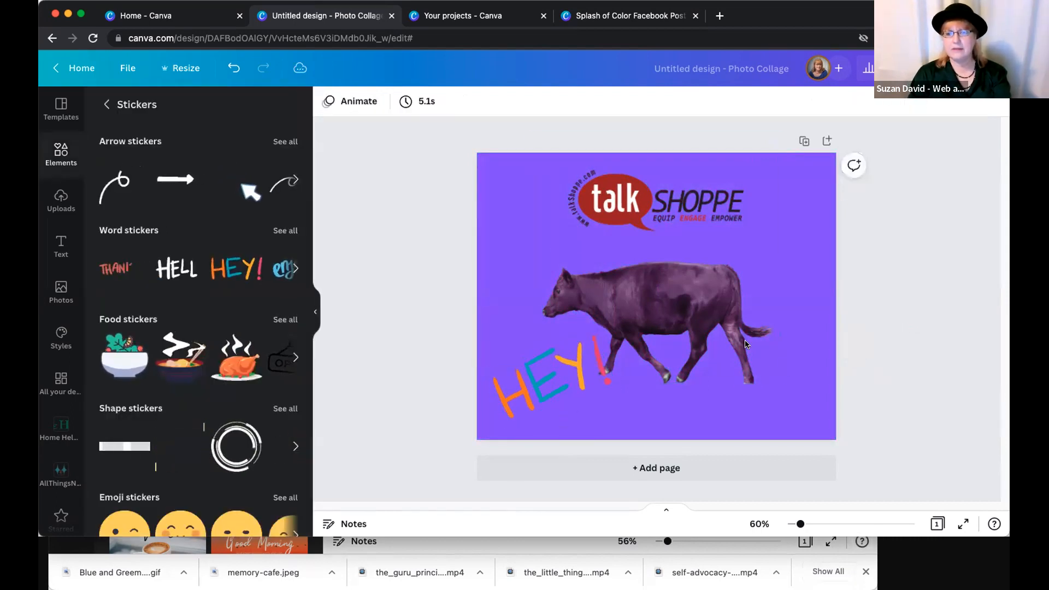
left_click_drag(709, 316, 737, 316)
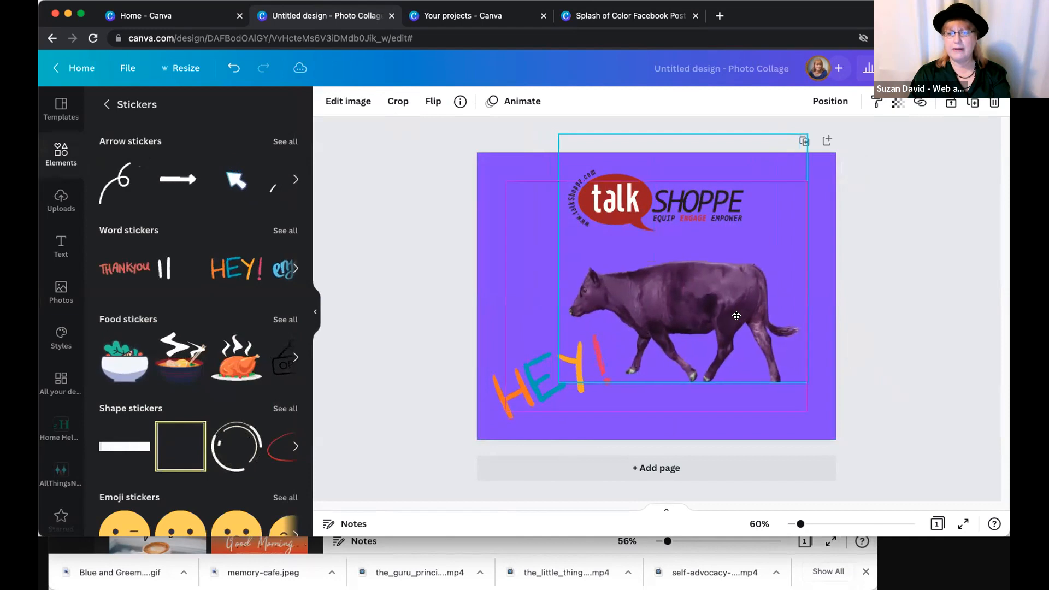
left_click(425, 320)
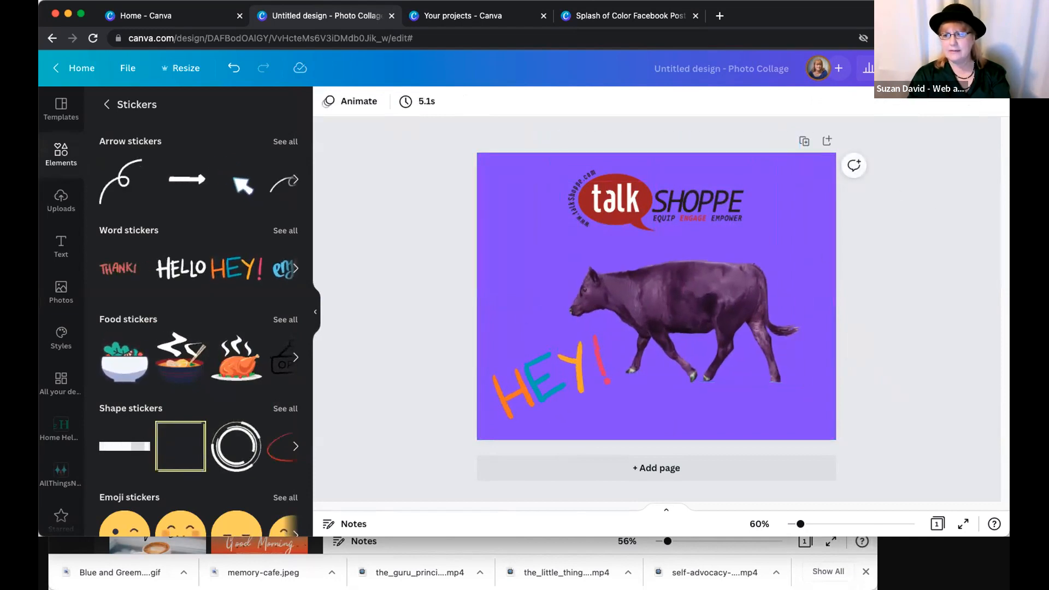
- Examine the design's sharing options, including the full list of share and social publishing choices
left_click(972, 68)
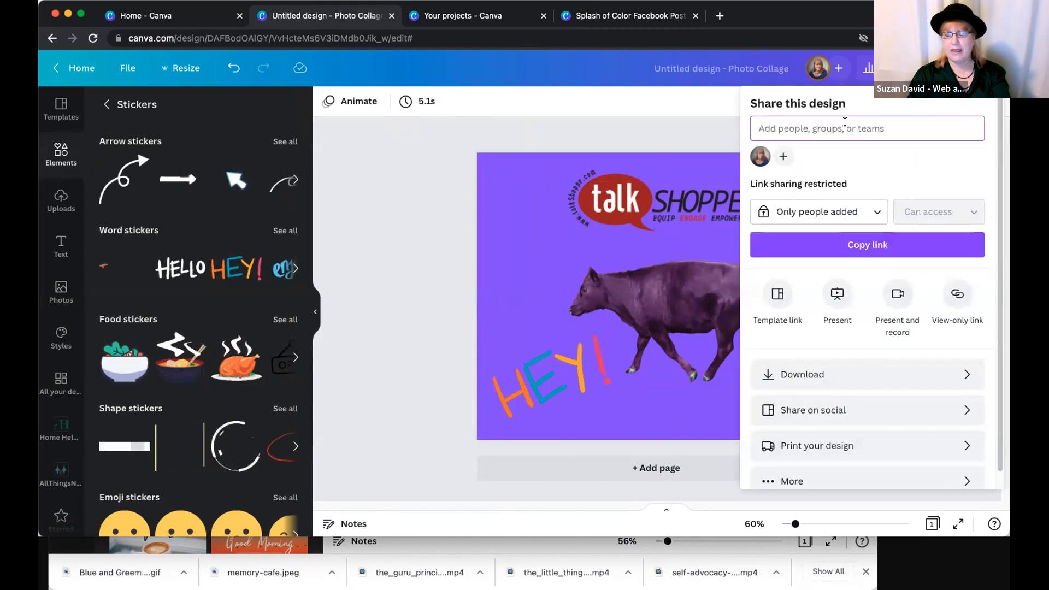
scroll(834, 328, "down", 1)
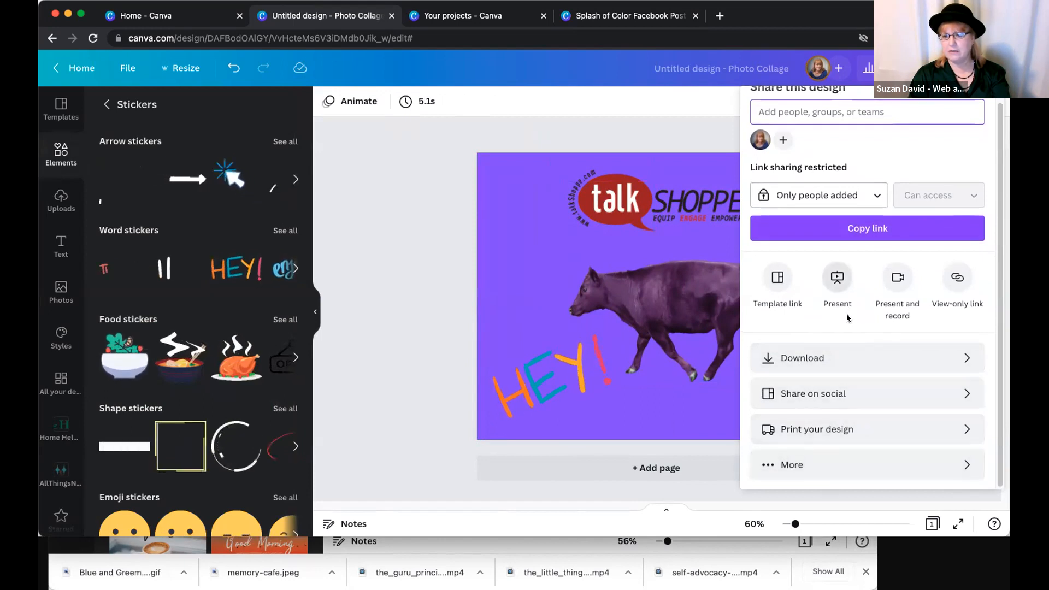
scroll(836, 328, "up", 1)
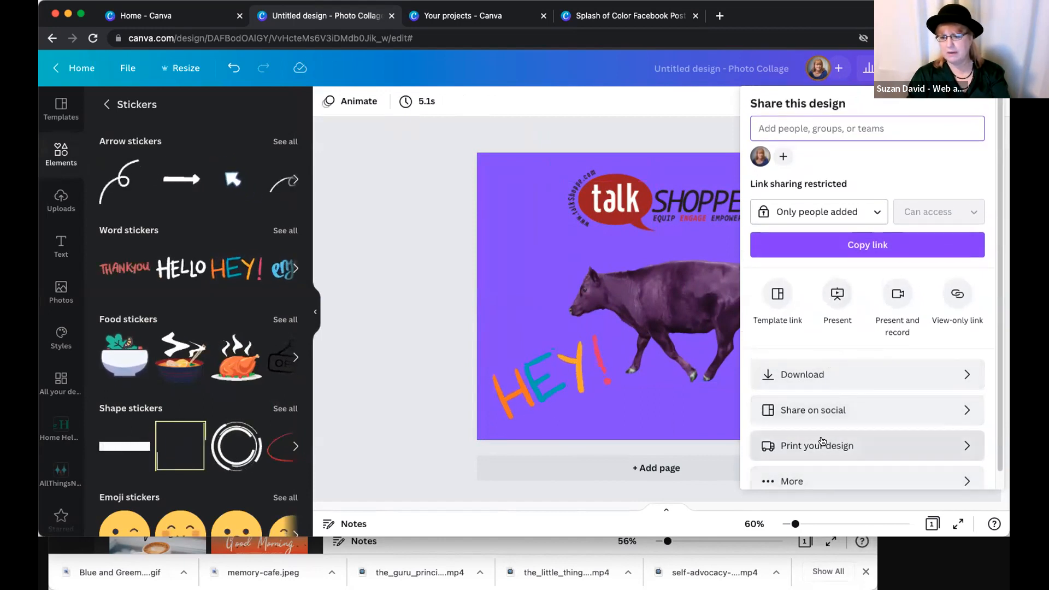
scroll(814, 454, "down", 1)
left_click(789, 469)
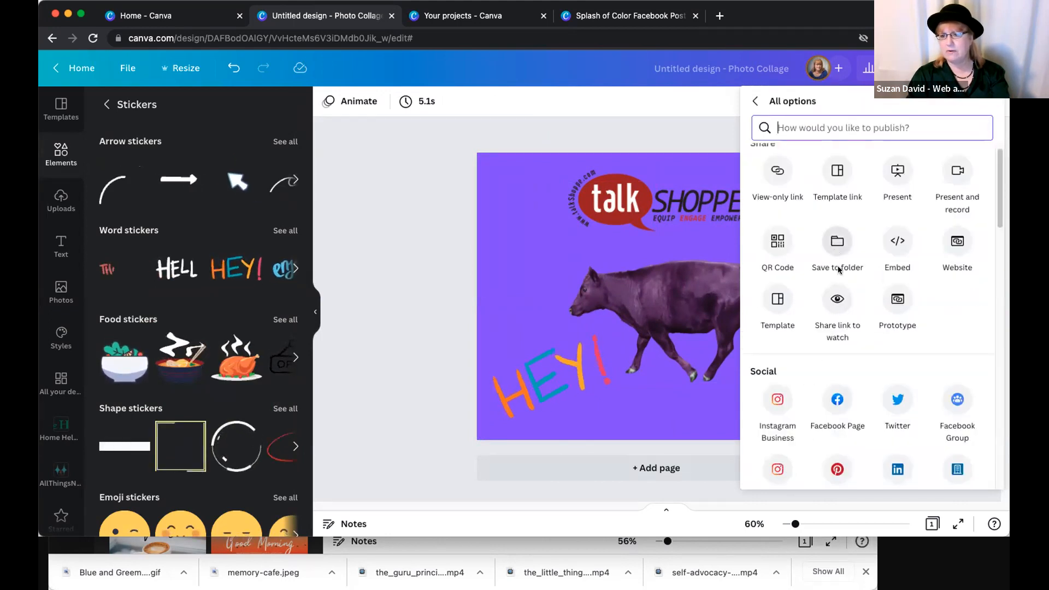
scroll(845, 284, "up", 1)
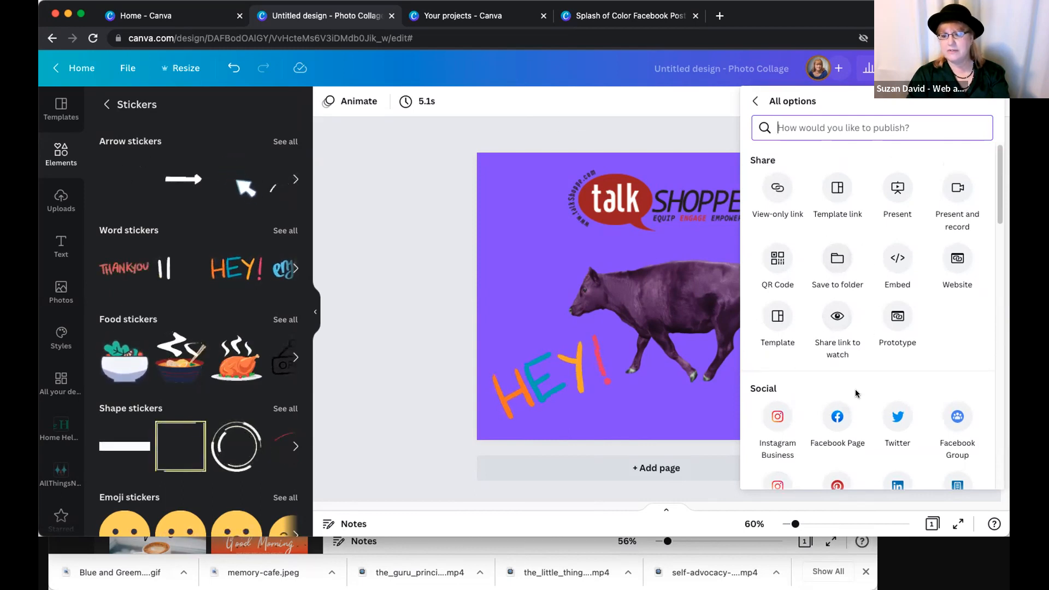
left_click(755, 102)
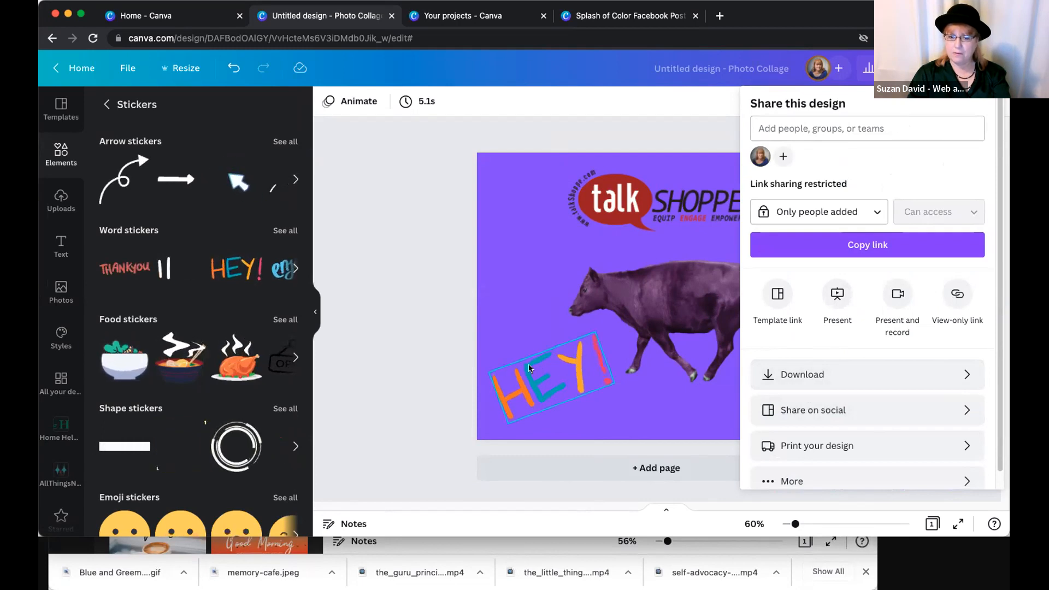
- Download the design as a GIF
left_click(809, 374)
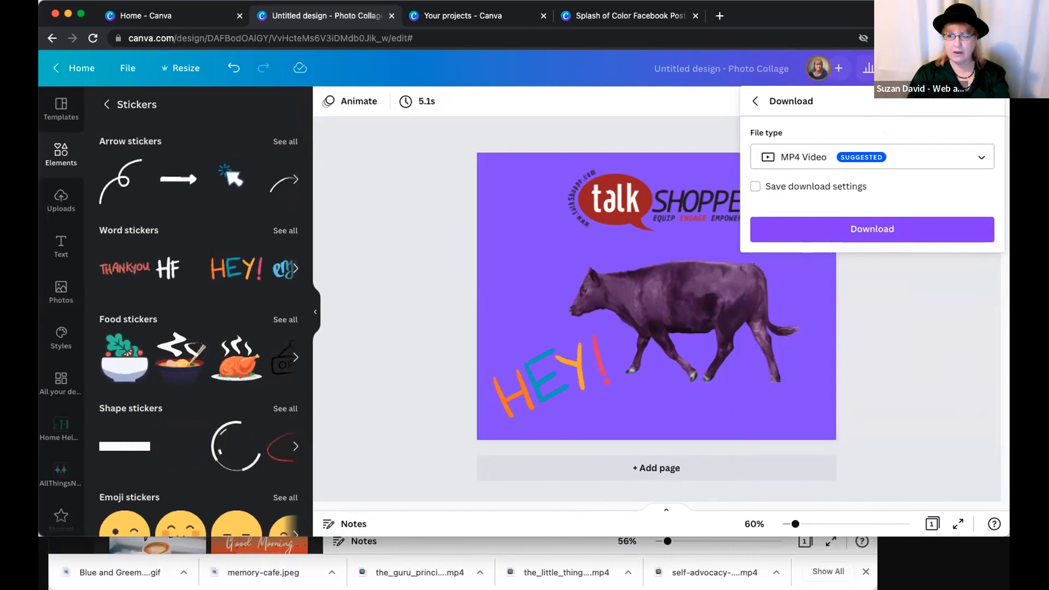
left_click(857, 164)
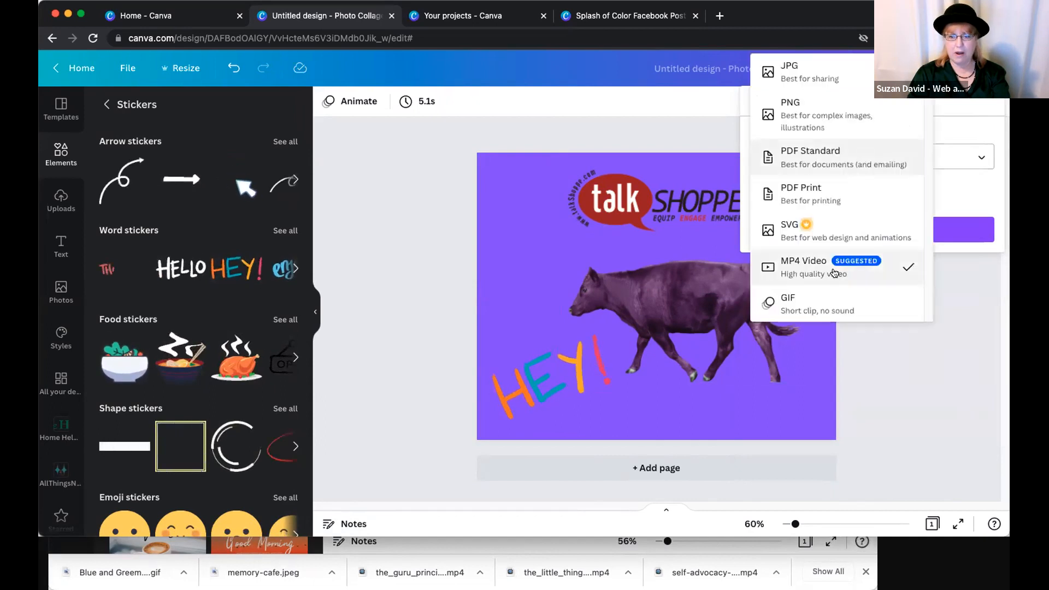
left_click(821, 296)
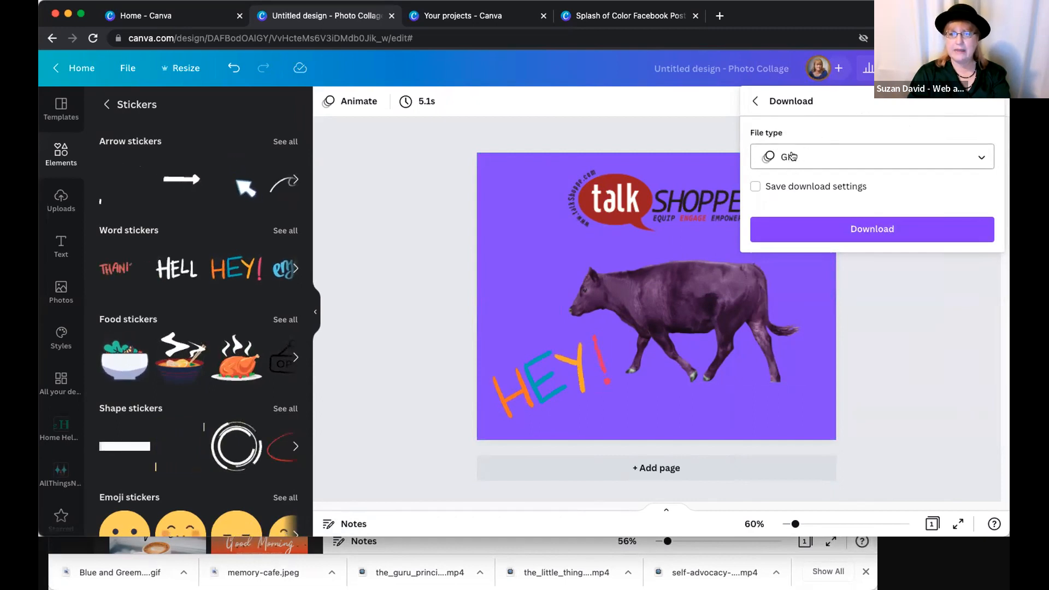
left_click(850, 227)
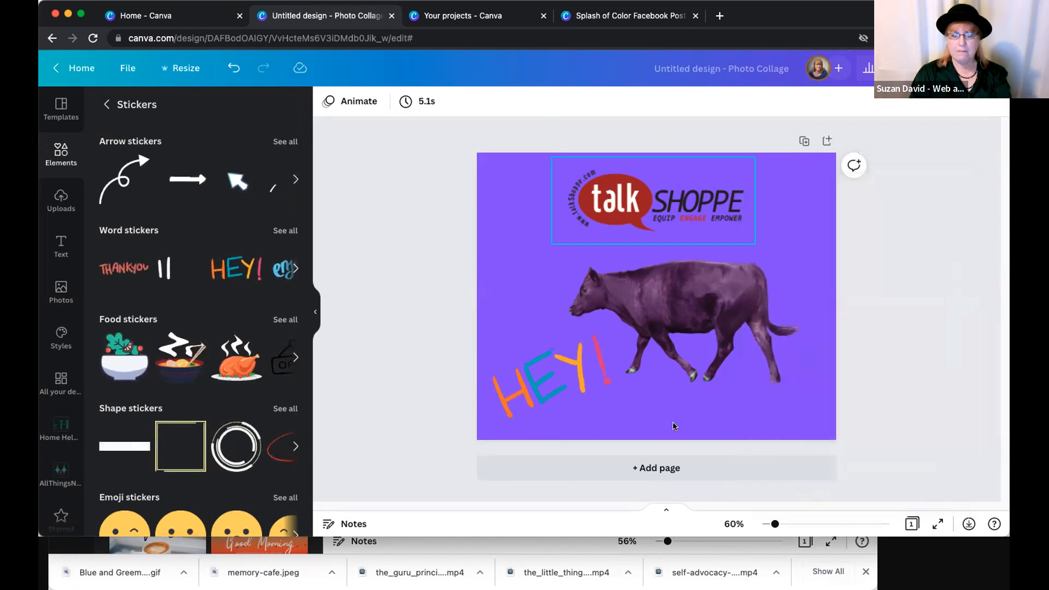
- Add a second page and place the white "HELLO" word sticker on it
left_click(656, 468)
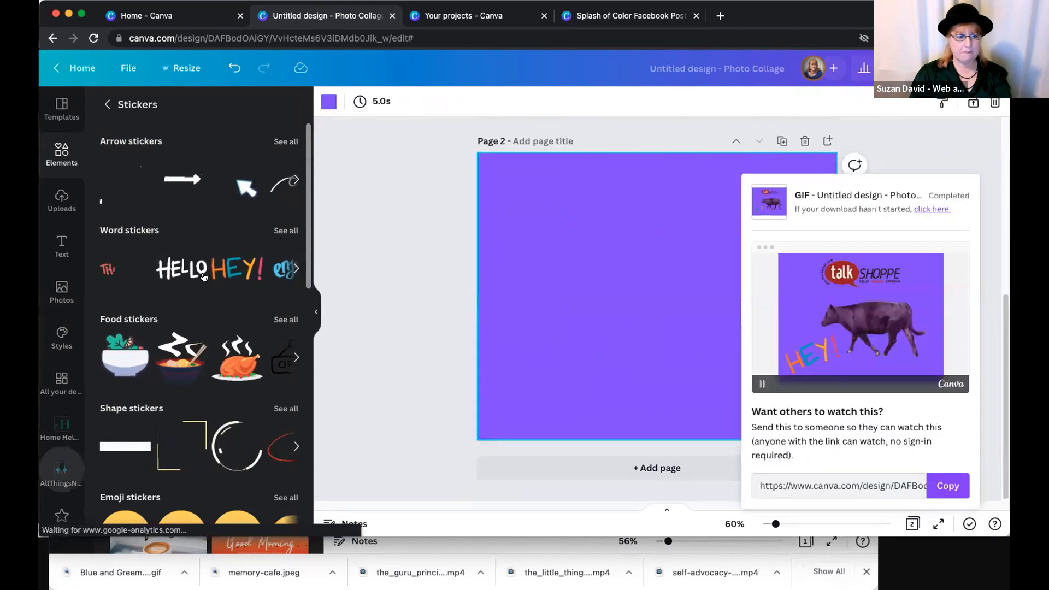
left_click(180, 267)
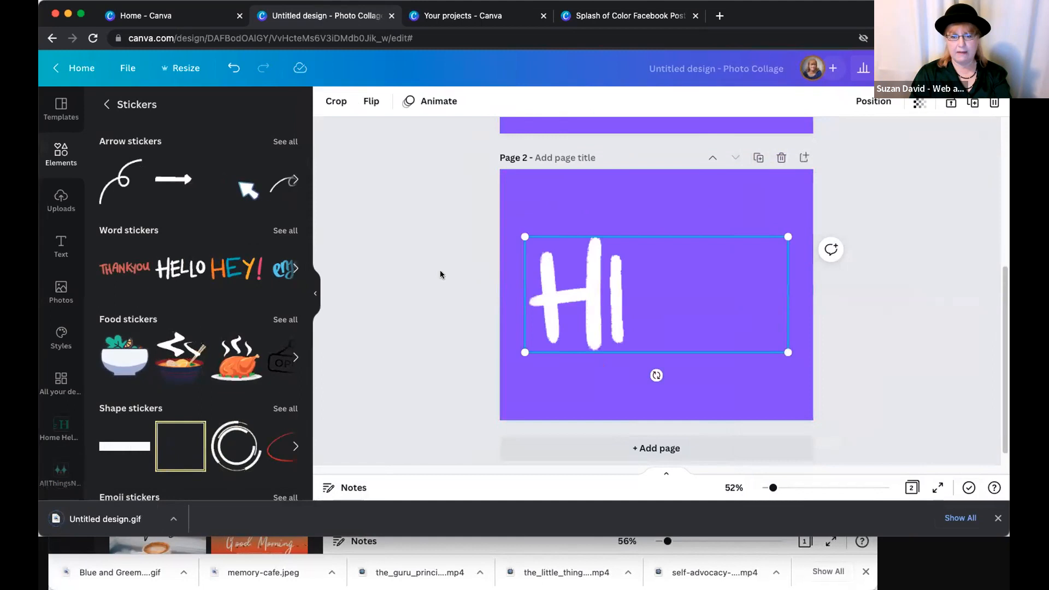
left_click(887, 252)
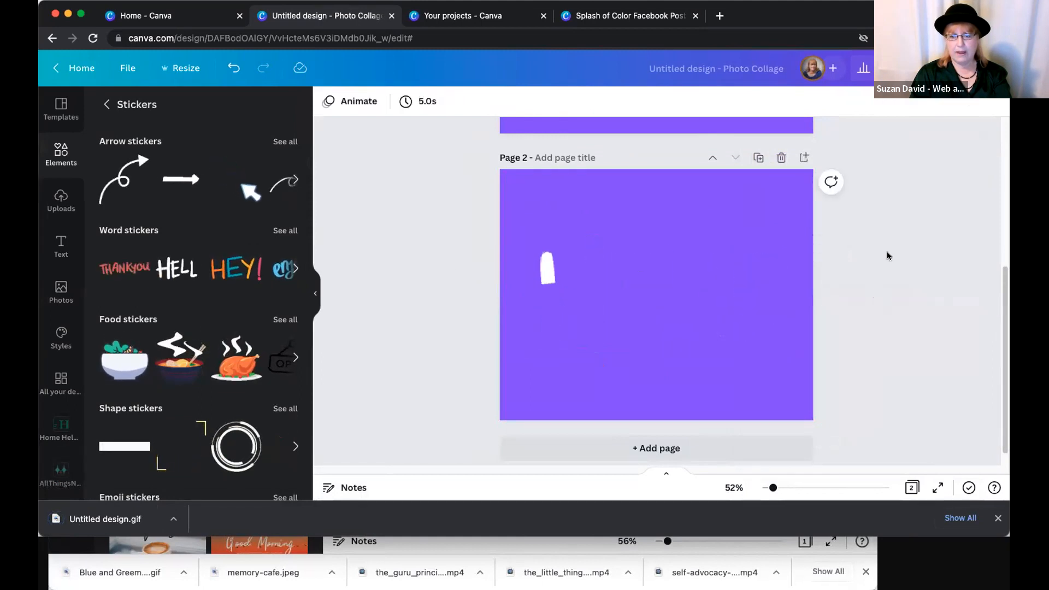
- Set up a GIF download that includes only page 2
scroll(889, 258, "up", 5)
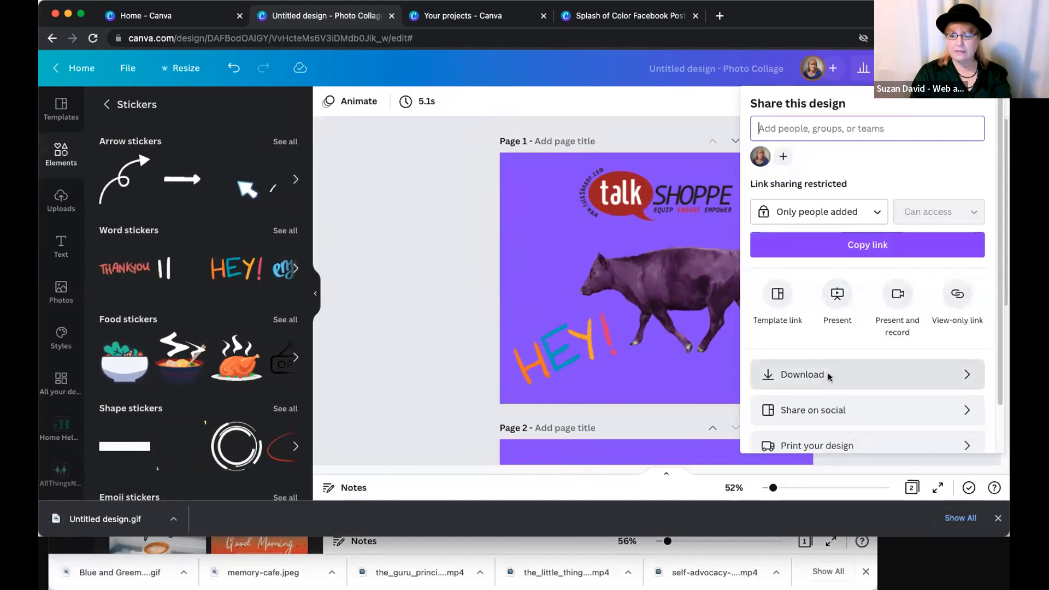
left_click(765, 375)
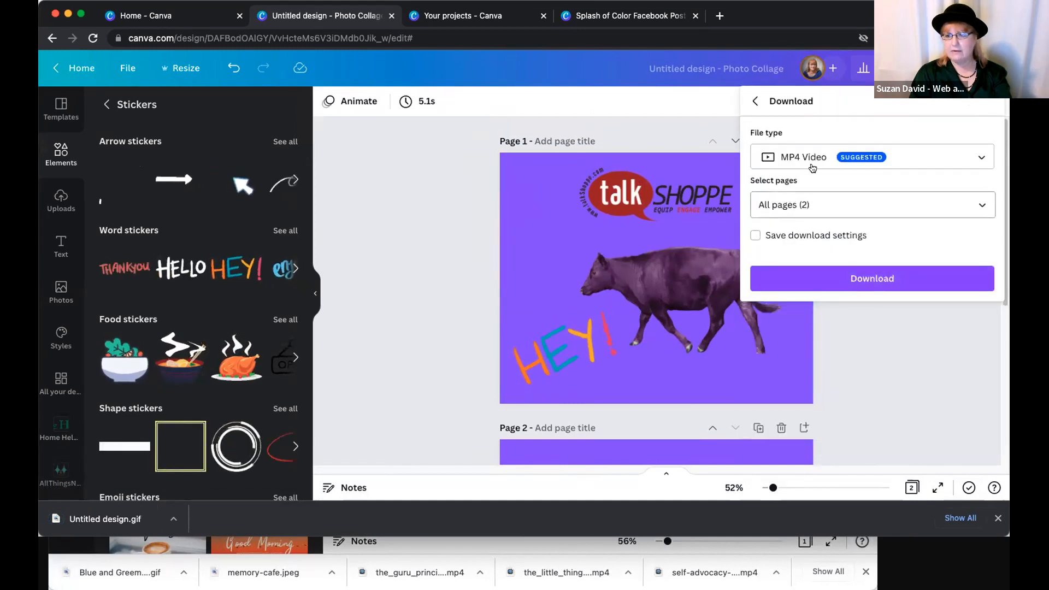
left_click(813, 168)
left_click(802, 303)
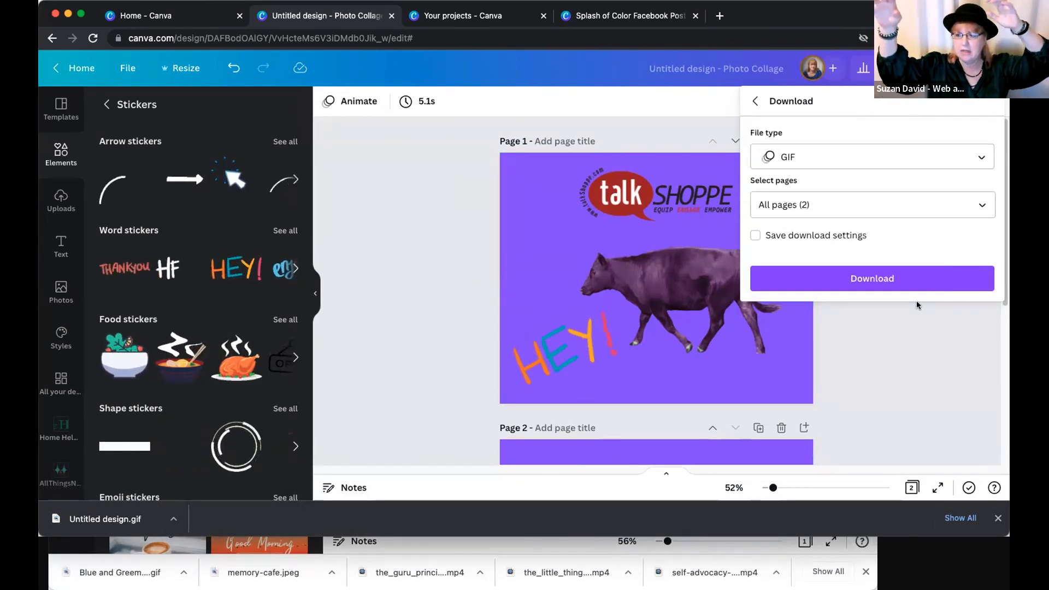
left_click(978, 205)
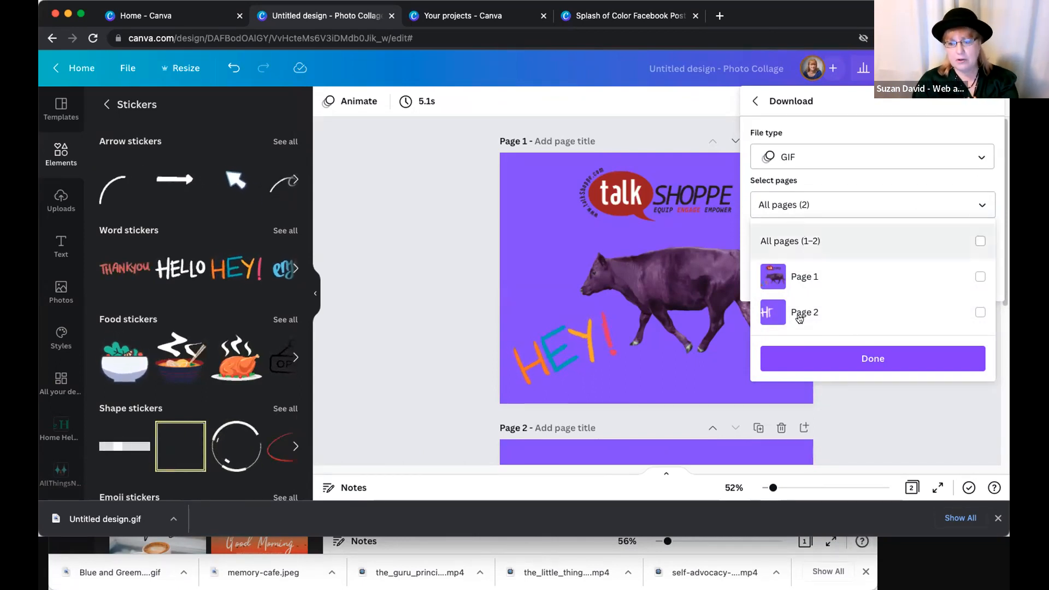
left_click(904, 313)
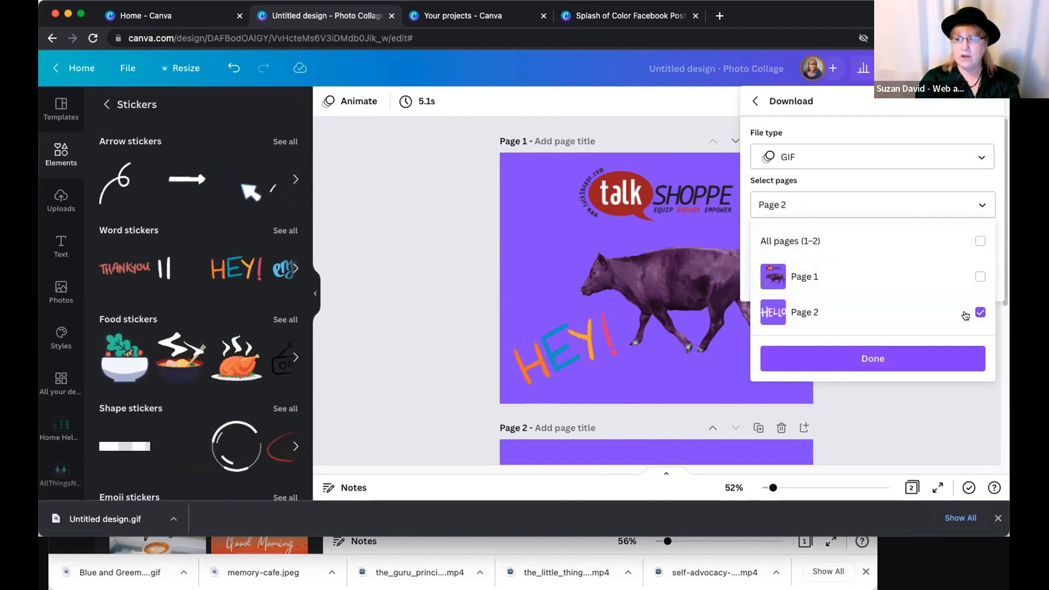
left_click(836, 140)
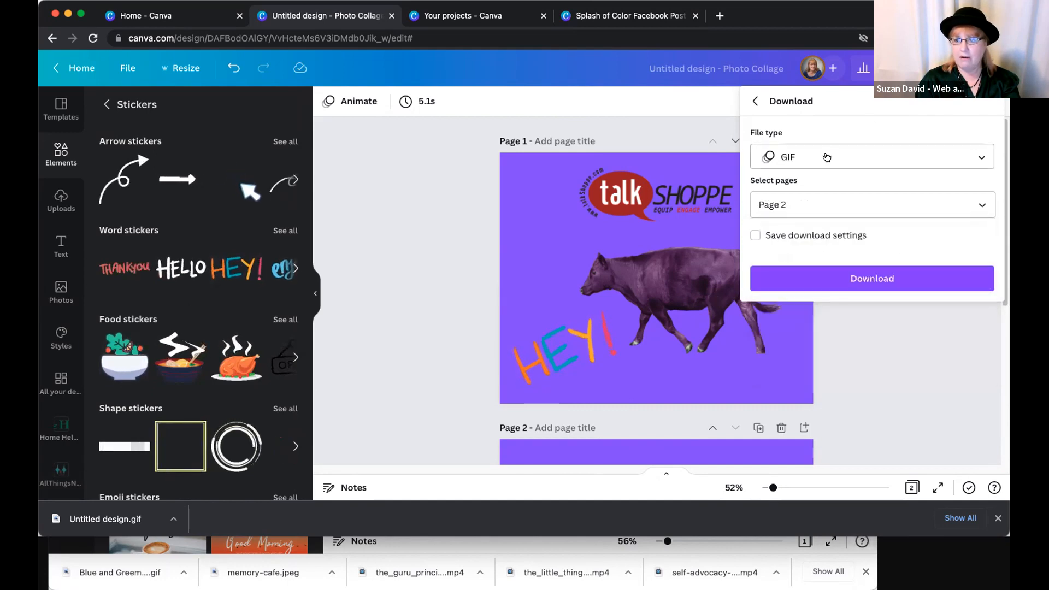
- Try PNG as the download file type for page 2, and close the download settings without downloading
left_click(831, 157)
left_click(799, 106)
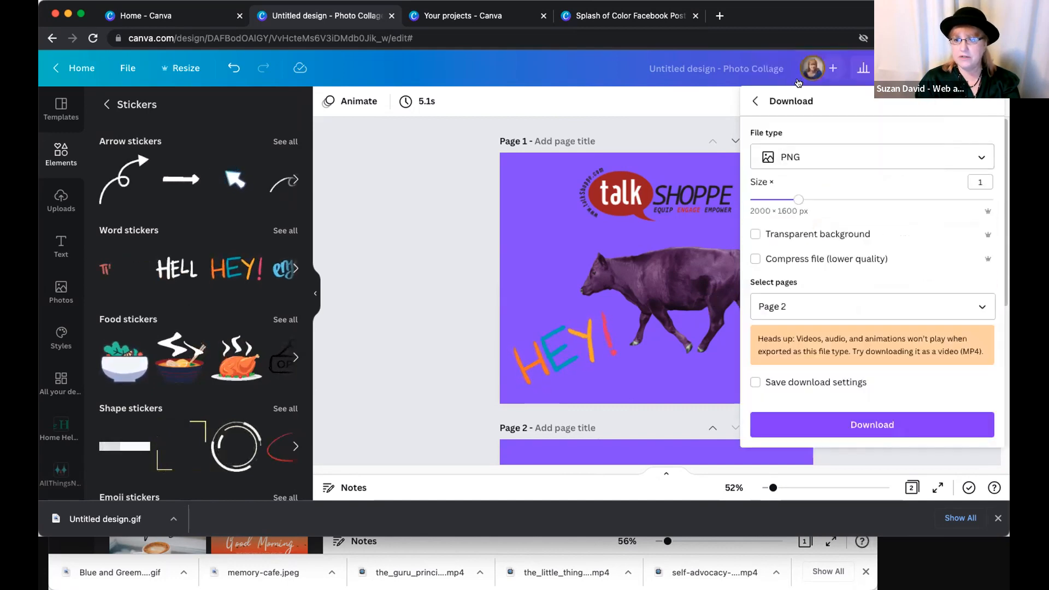
left_click(809, 157)
left_click(792, 125)
left_click(390, 180)
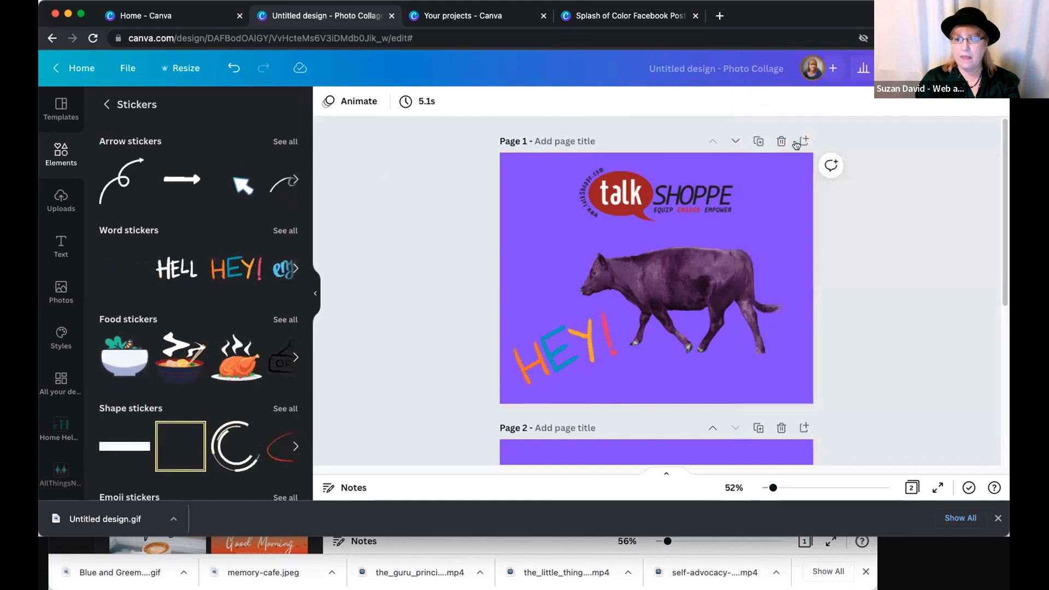
- Open the design's download settings, review the available file types, and close them without downloading
left_click(971, 69)
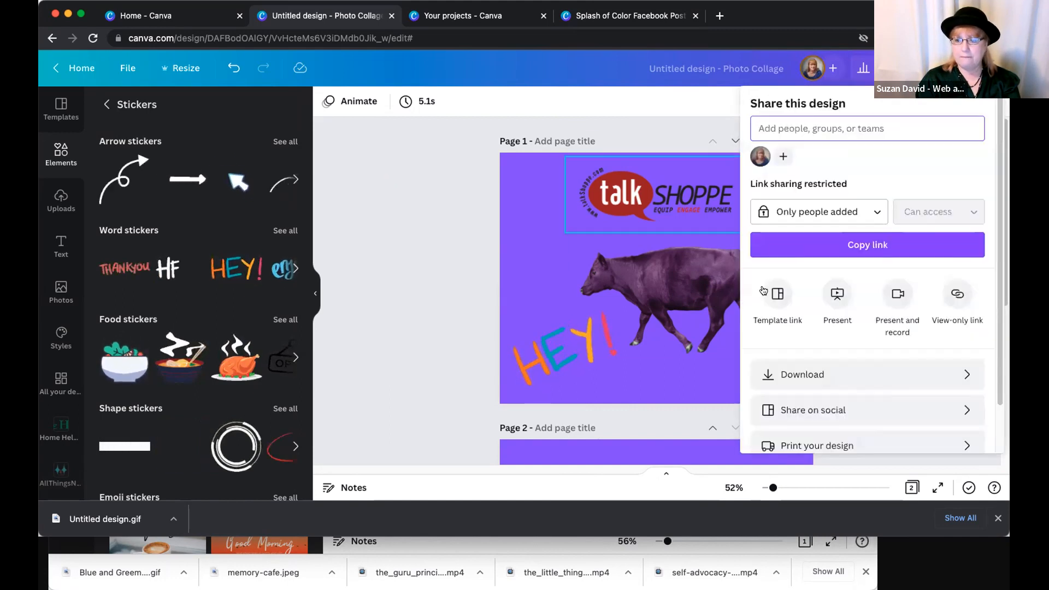
left_click(468, 293)
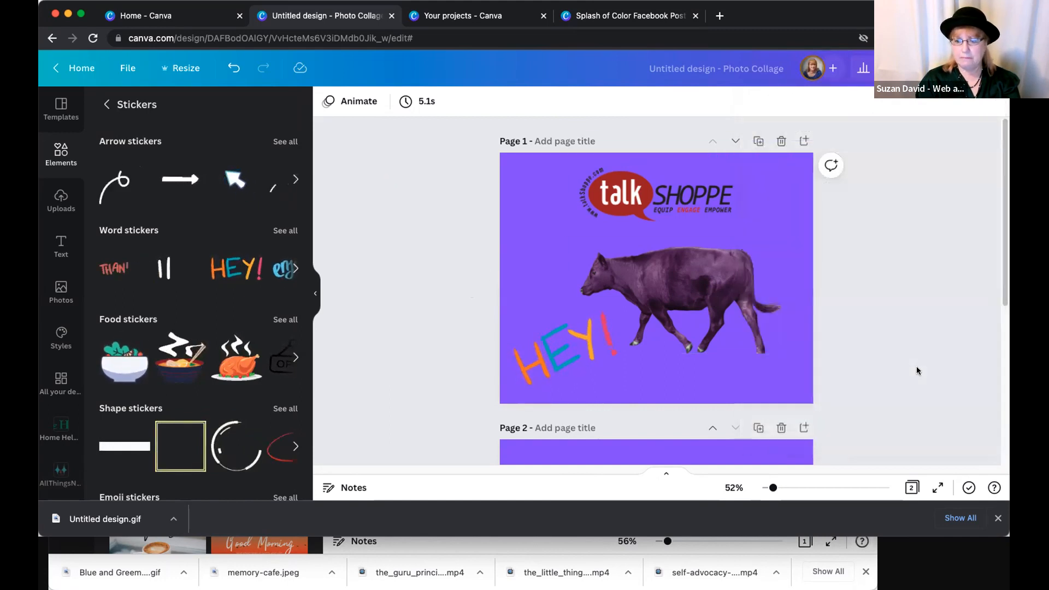
left_click(972, 69)
left_click(772, 372)
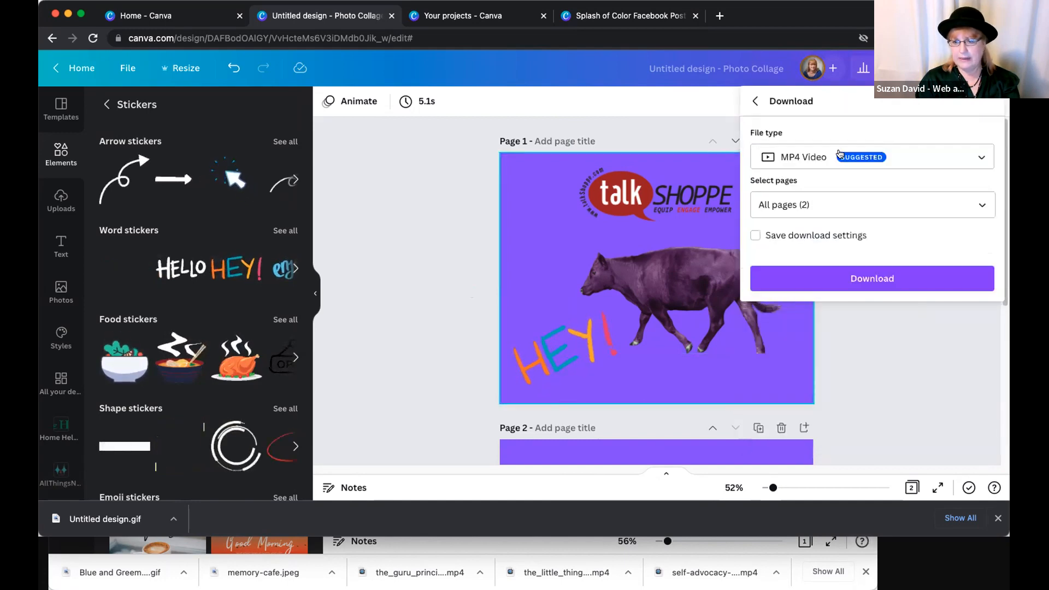
left_click(819, 159)
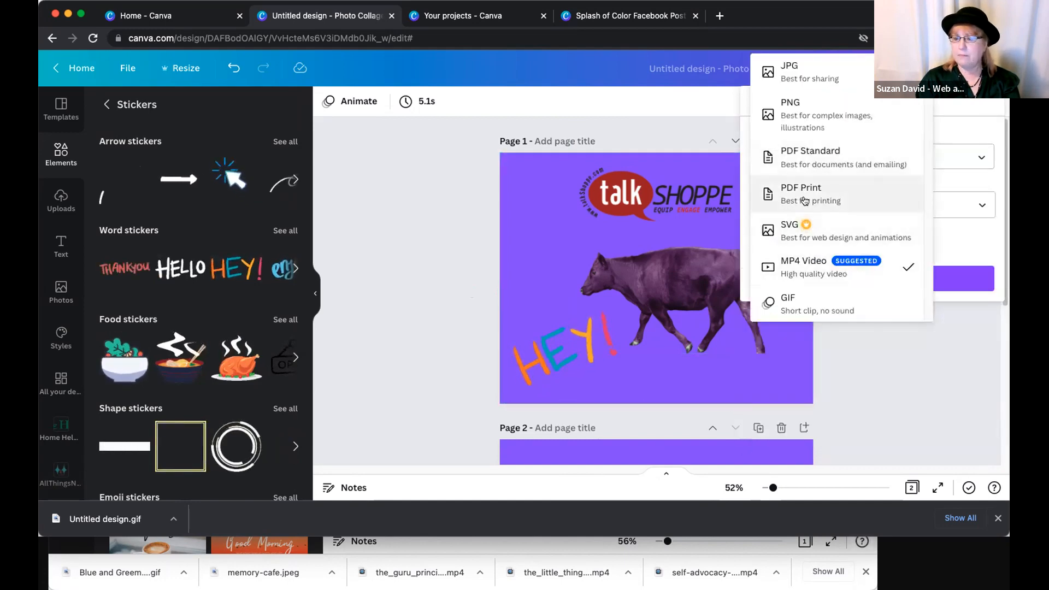
left_click(460, 279)
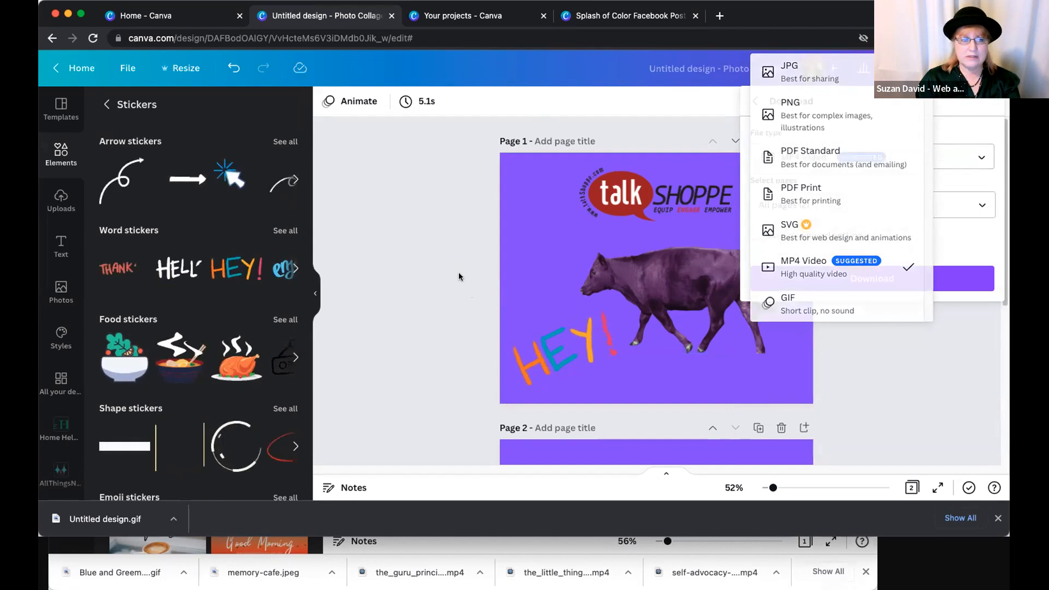
left_click(360, 130)
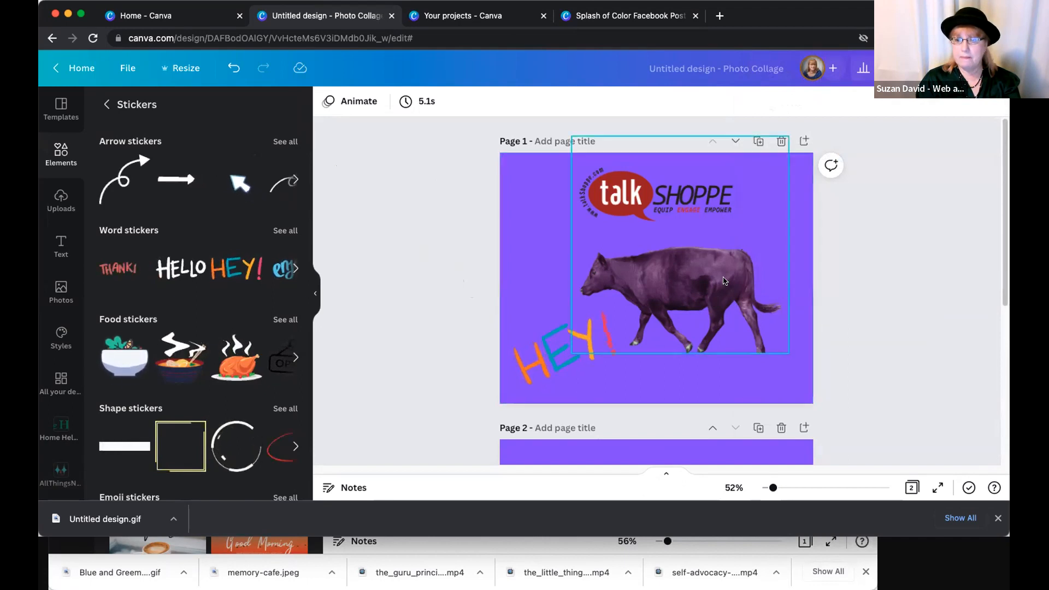
- Move the cow image on page 1 slightly to the left and up
left_click_drag(707, 283, 694, 279)
left_click(449, 332)
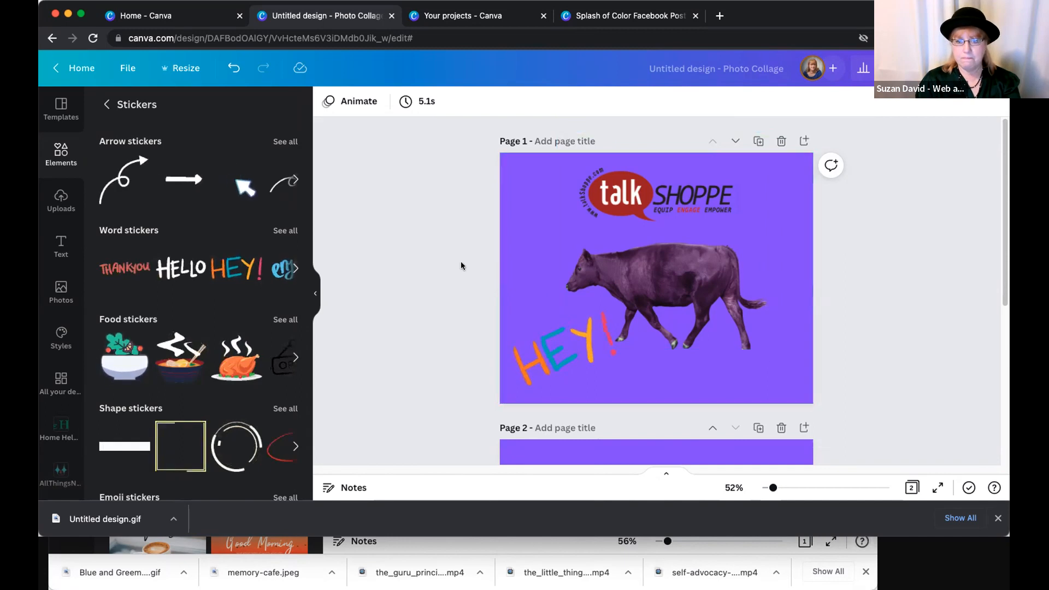
- Delete the white "HELLO" sticker from page 2
scroll(931, 280, "down", 5)
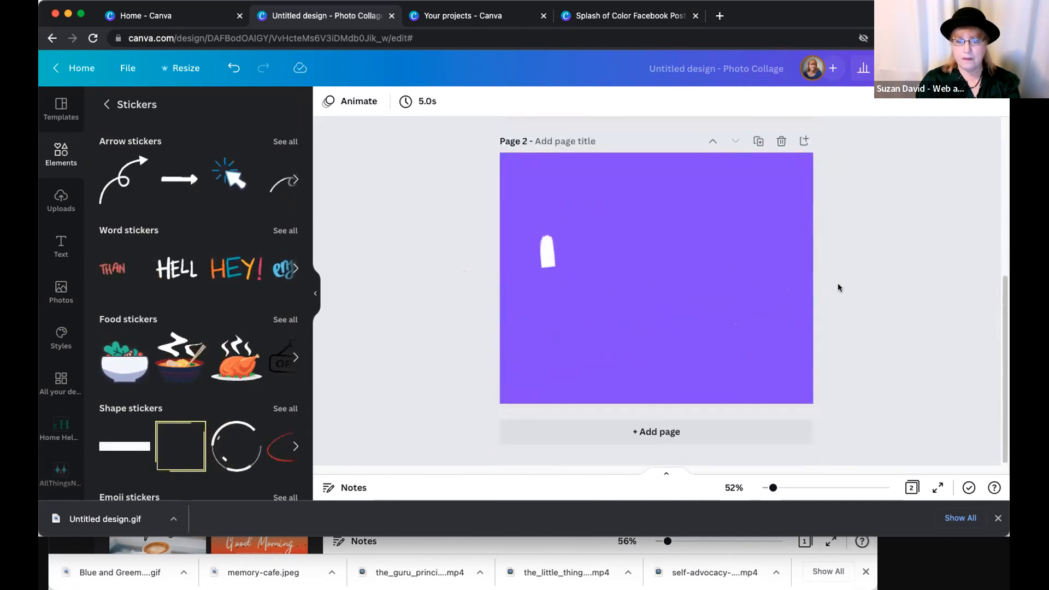
left_click(607, 268)
key("Delete")
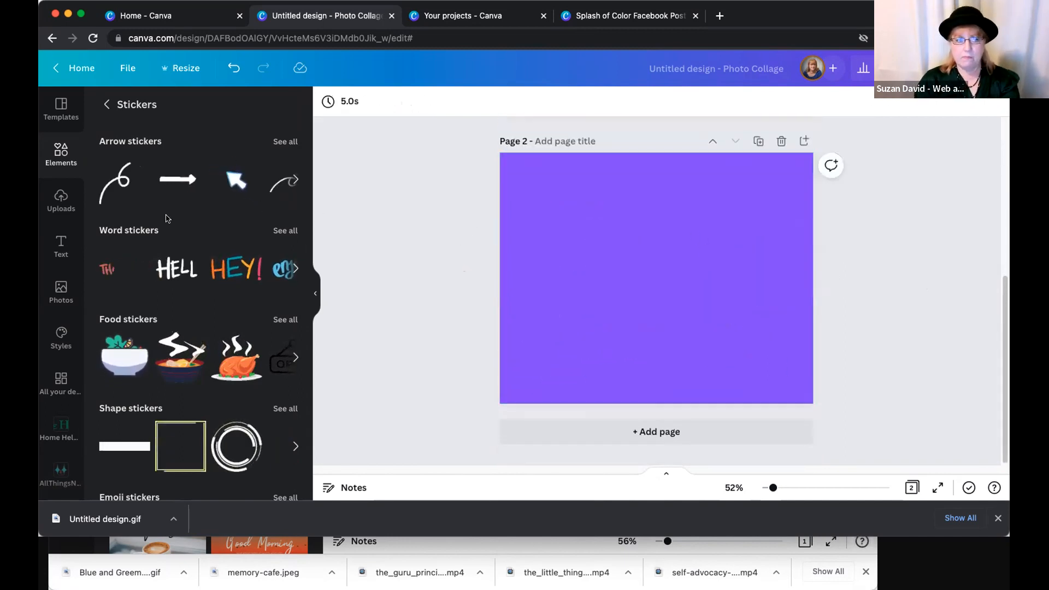
- Upload the "the_guru_principle_with" MP4 video from the Desktop folder and place it on page 2
left_click(61, 201)
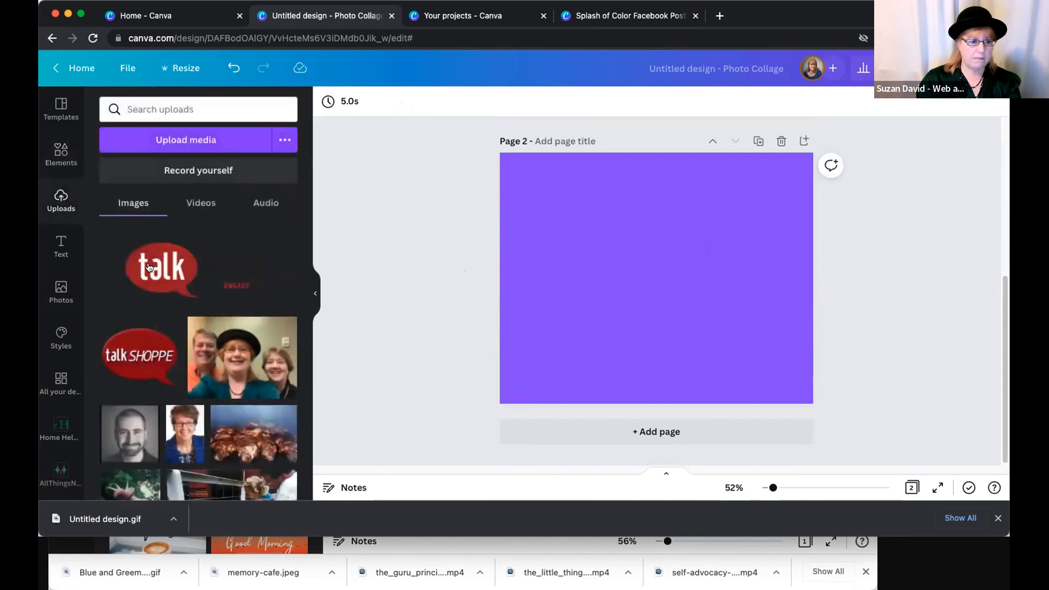
left_click(190, 143)
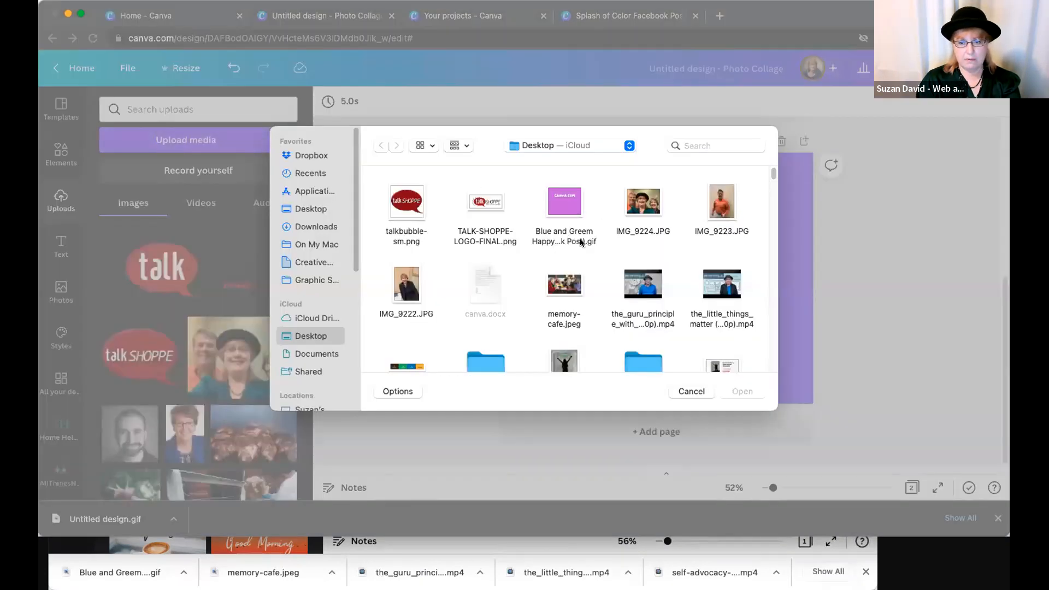
left_click(641, 290)
left_click(741, 392)
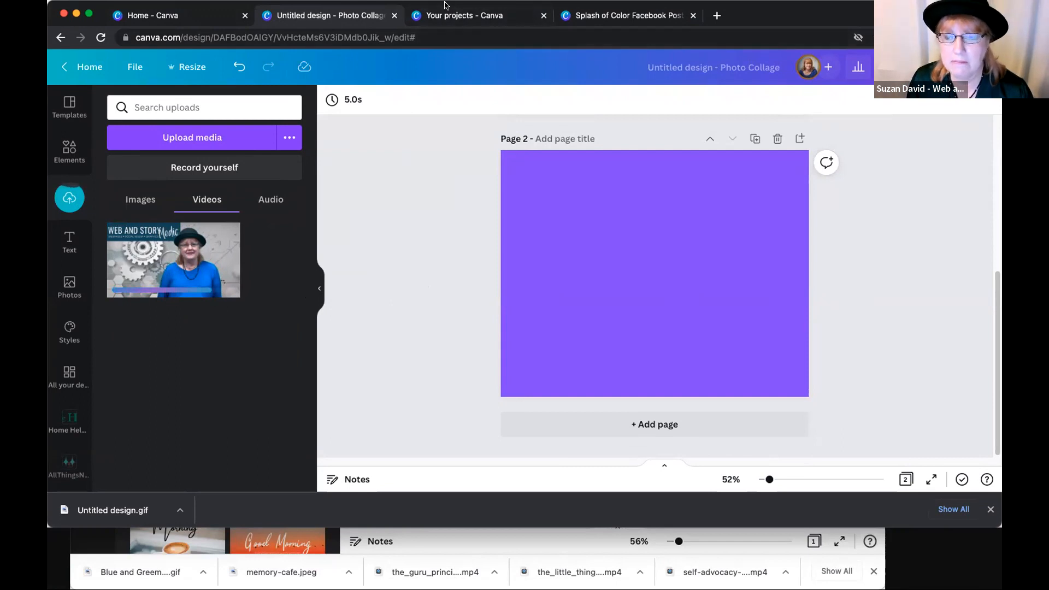
left_click(193, 255)
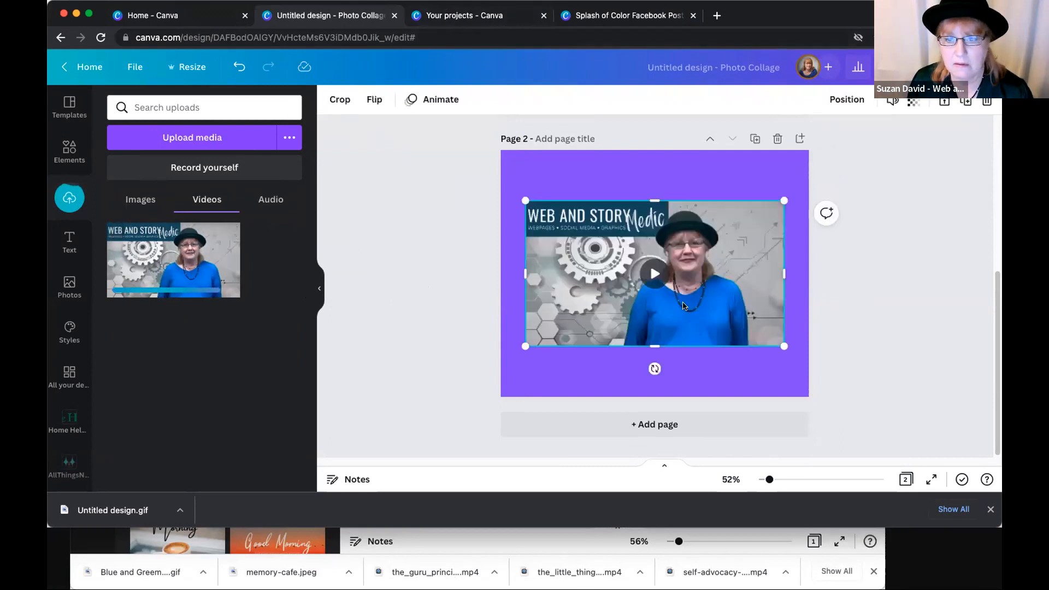
left_click(846, 328)
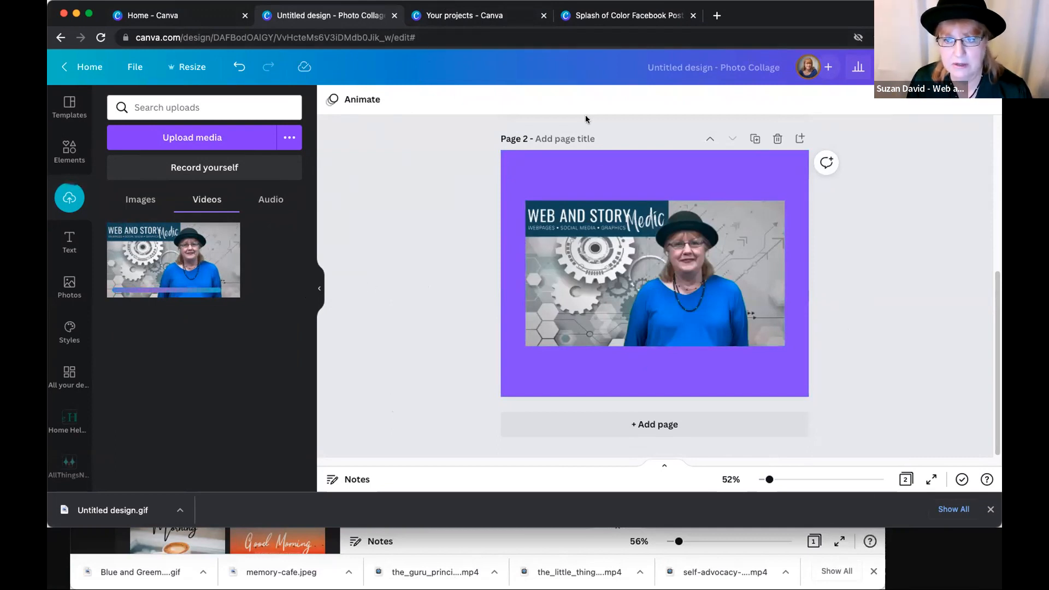
- Add a blank third page to the design after the video page
left_click(634, 424)
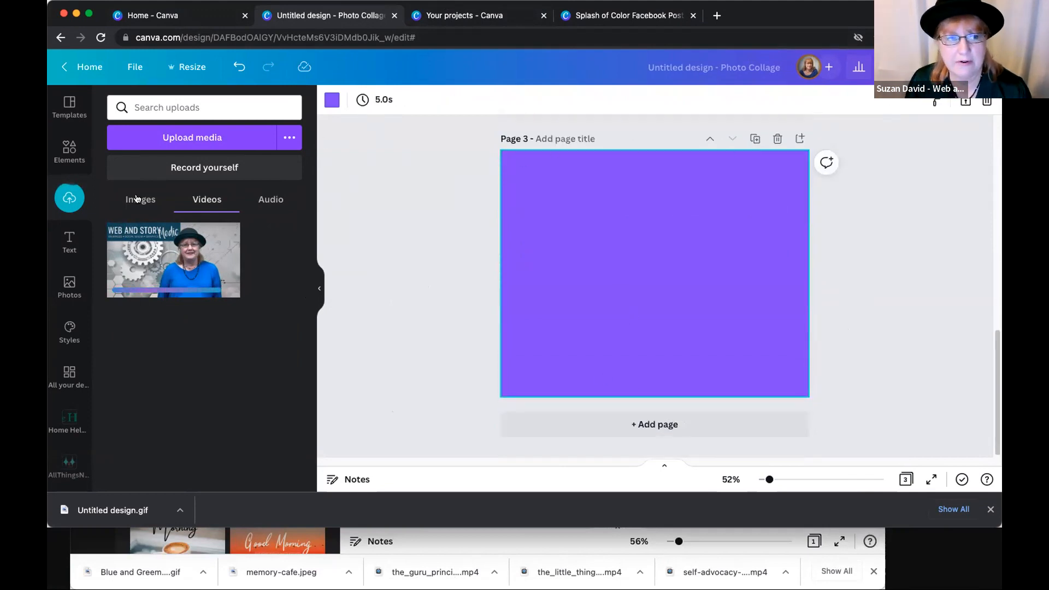
scroll(67, 340, "down", 4)
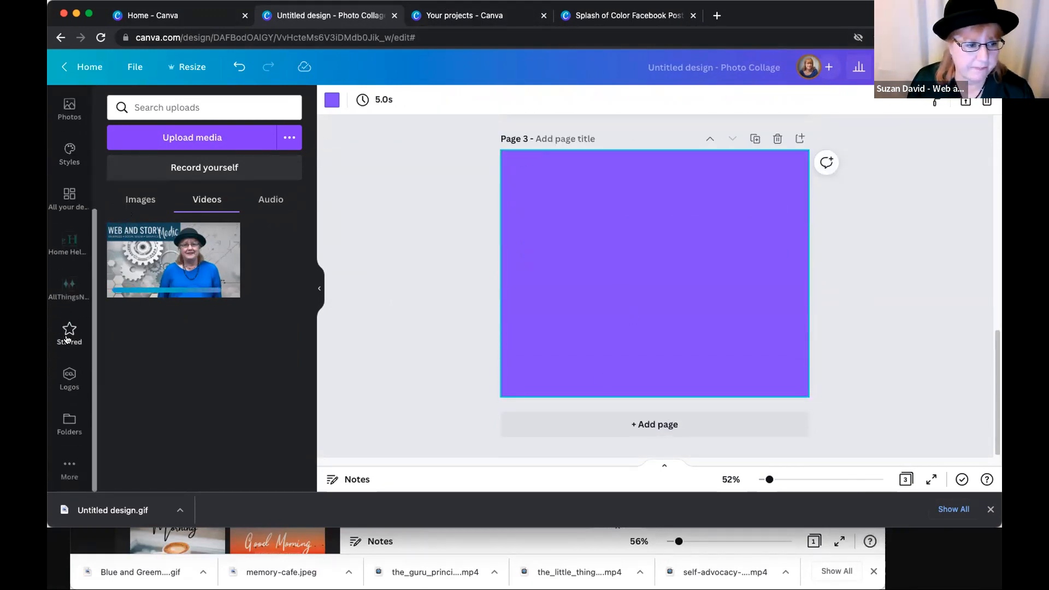
scroll(66, 340, "up", 4)
left_click(420, 244)
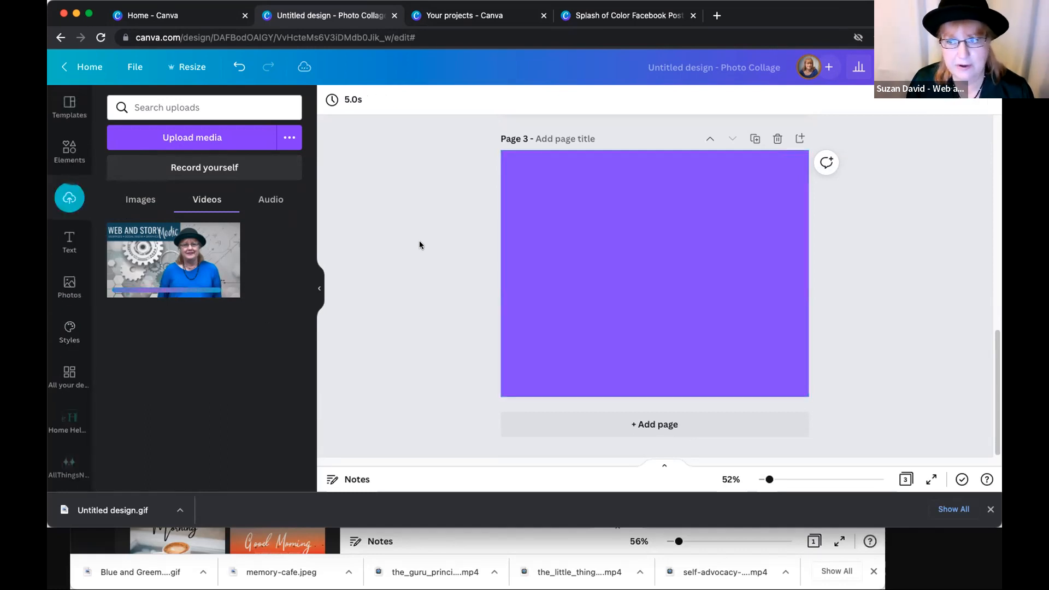
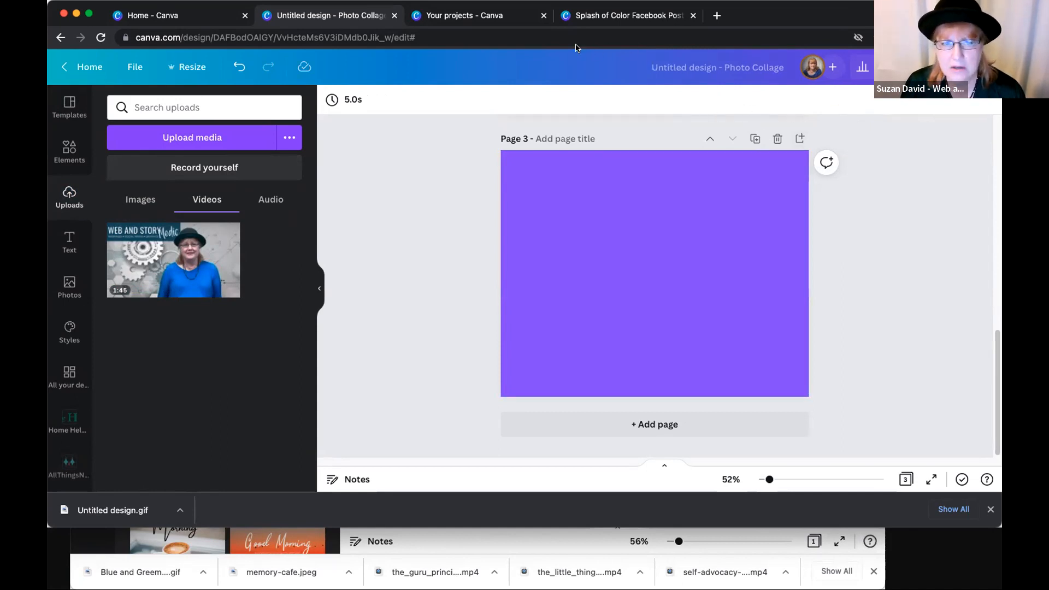
- Bring up the "MY MOTHERS DAY" Facebook post in the other browser window
left_click(517, 12)
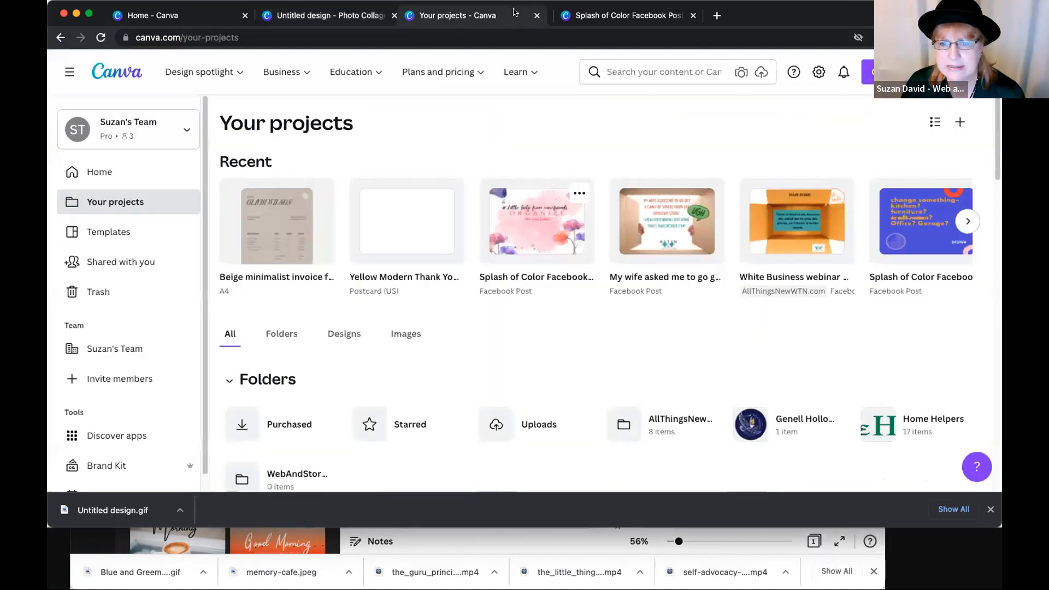
mouse_move(516, 71)
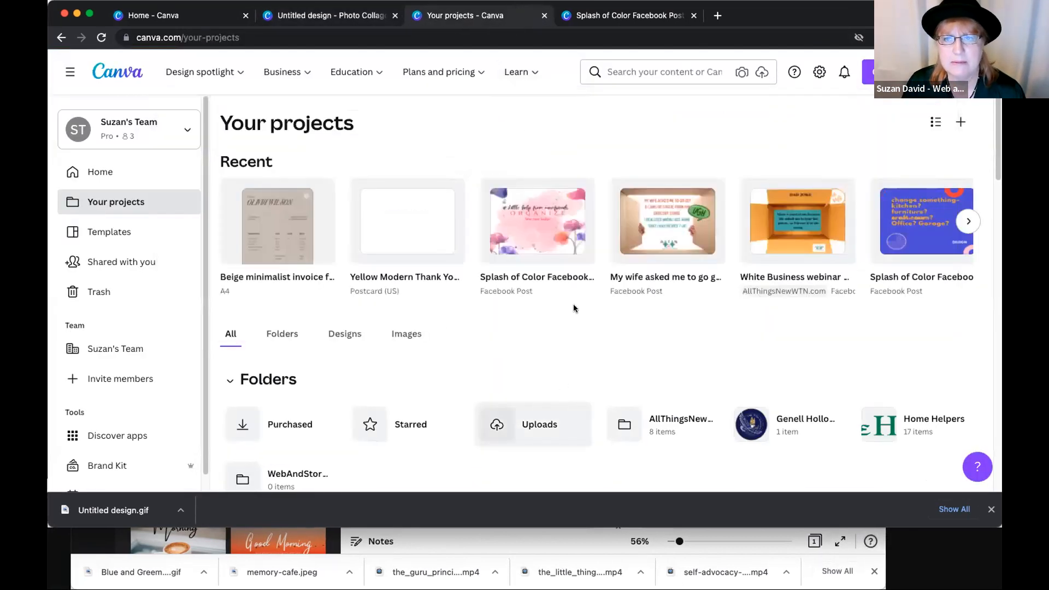
left_click(501, 547)
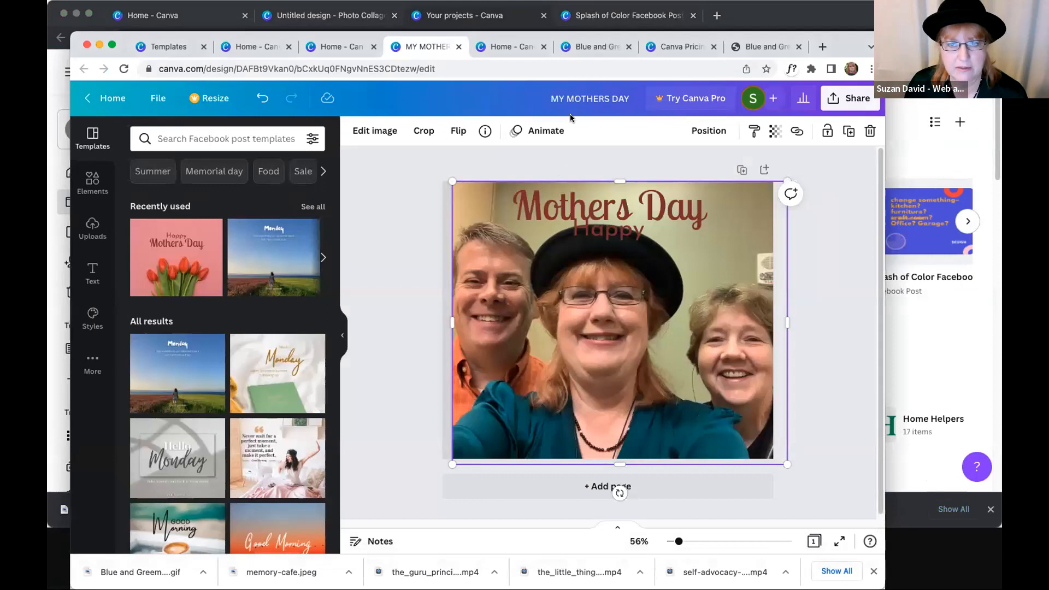
scroll(323, 331, "down", 2)
scroll(295, 284, "up", 2)
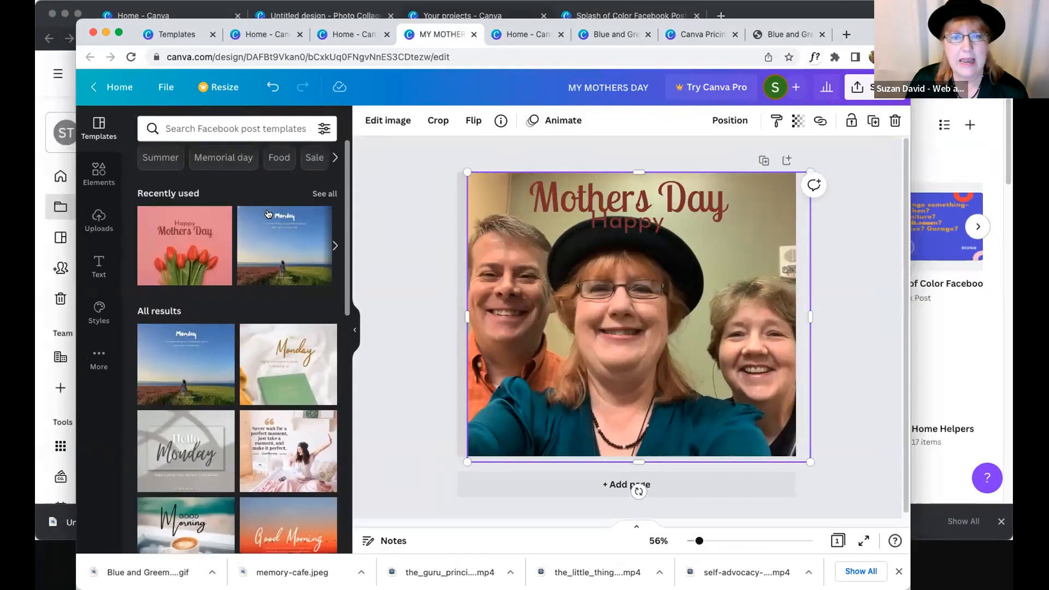
- Search the Facebook post templates for "motivation monday"
left_click(449, 166)
left_click(251, 129)
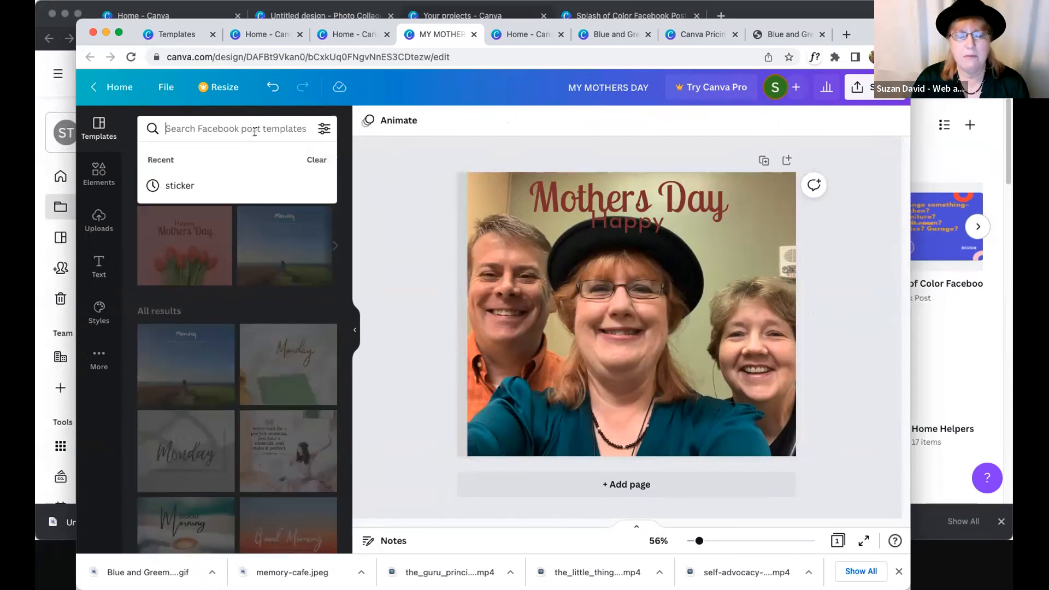
type("motiv")
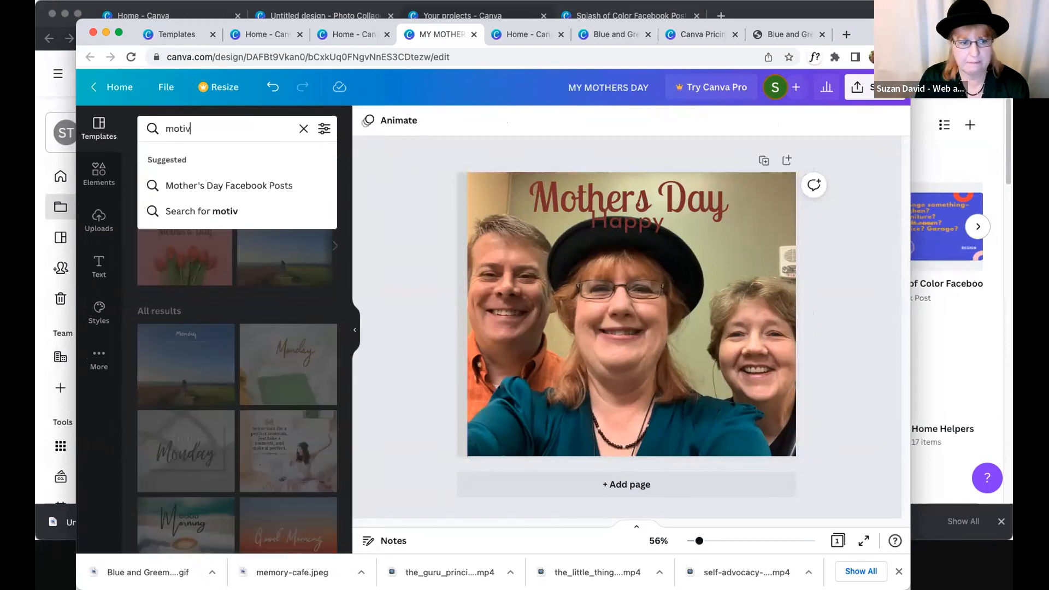
type("ation monday")
key("Return")
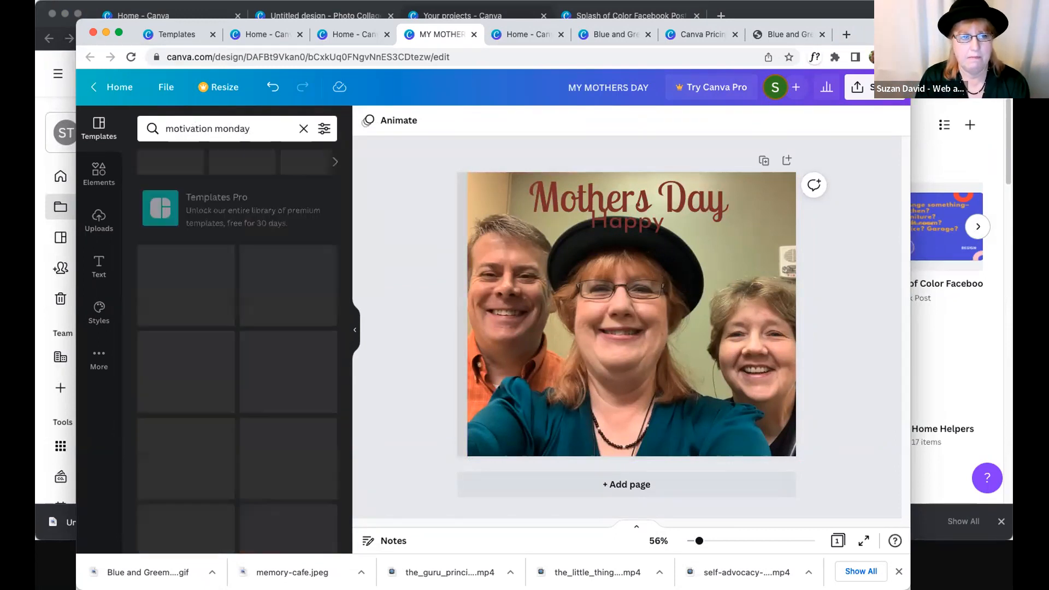
- Try the autumn road and white blossom "Hello Monday" templates, and preview the premium "It's Monday" laptop template
left_click(271, 417)
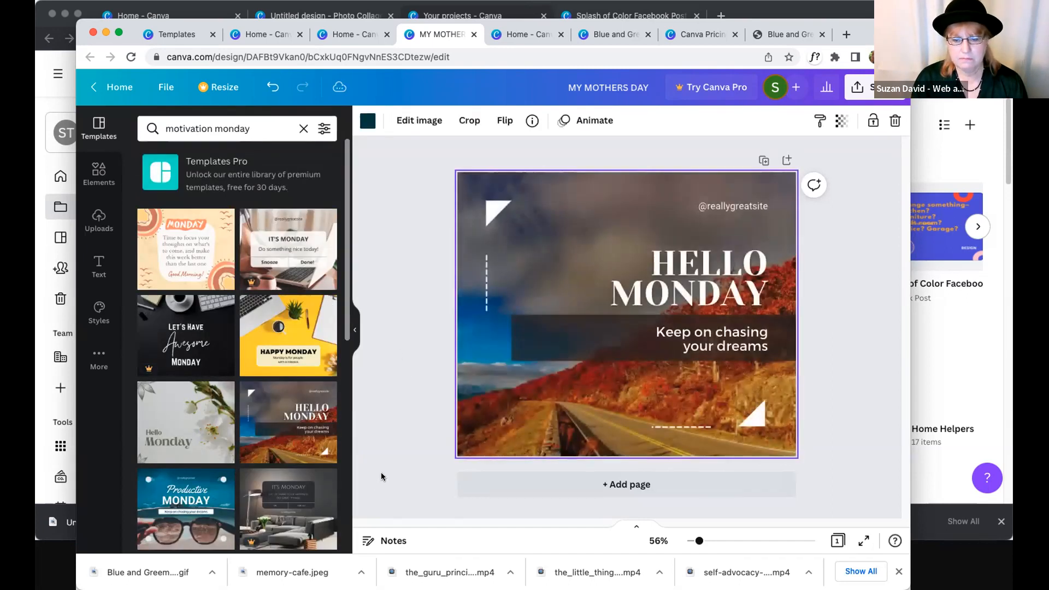
left_click(208, 444)
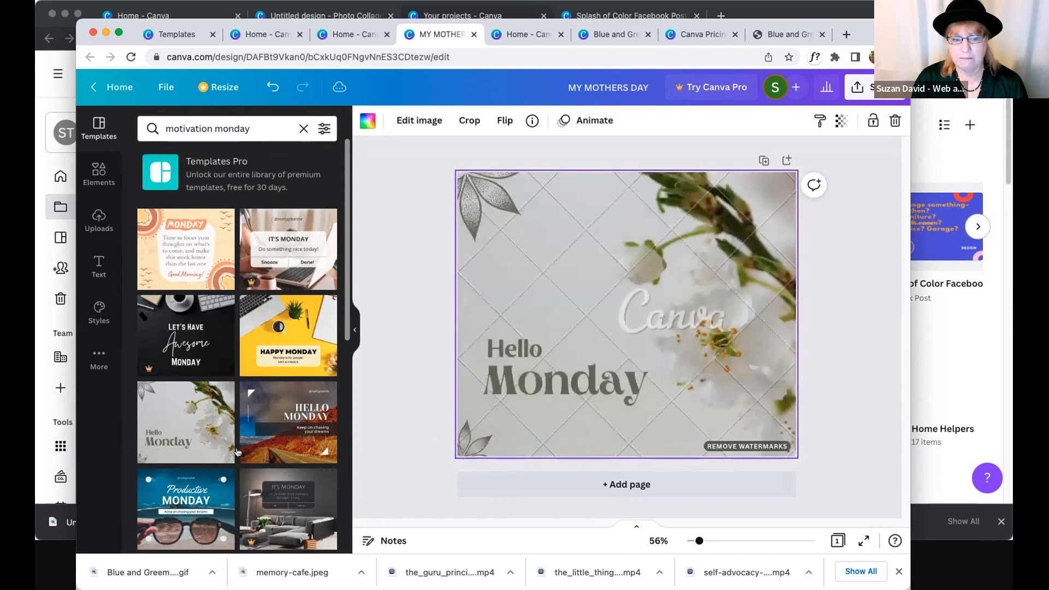
left_click(274, 244)
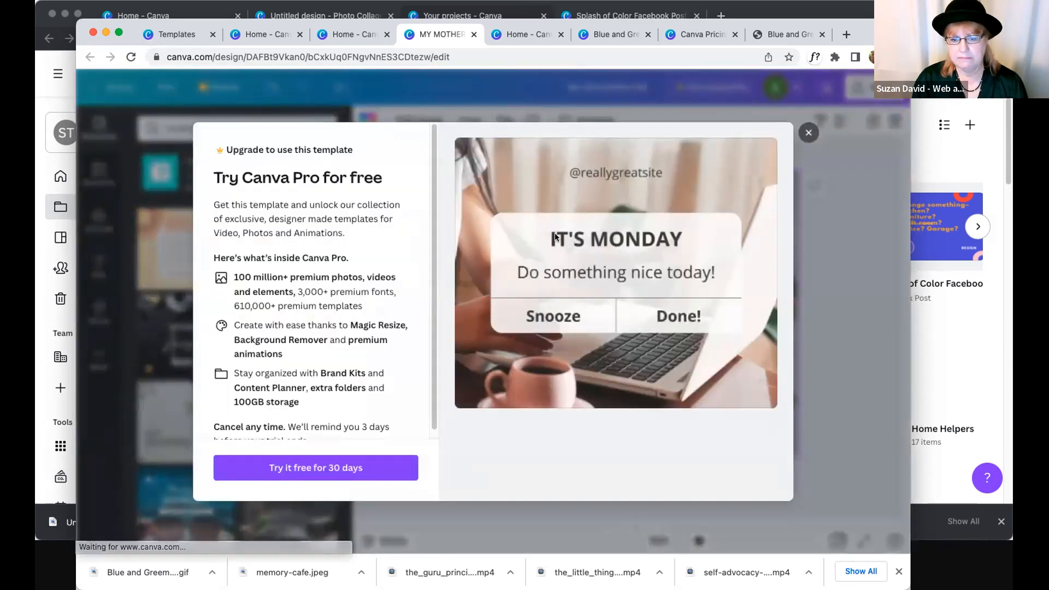
left_click(810, 133)
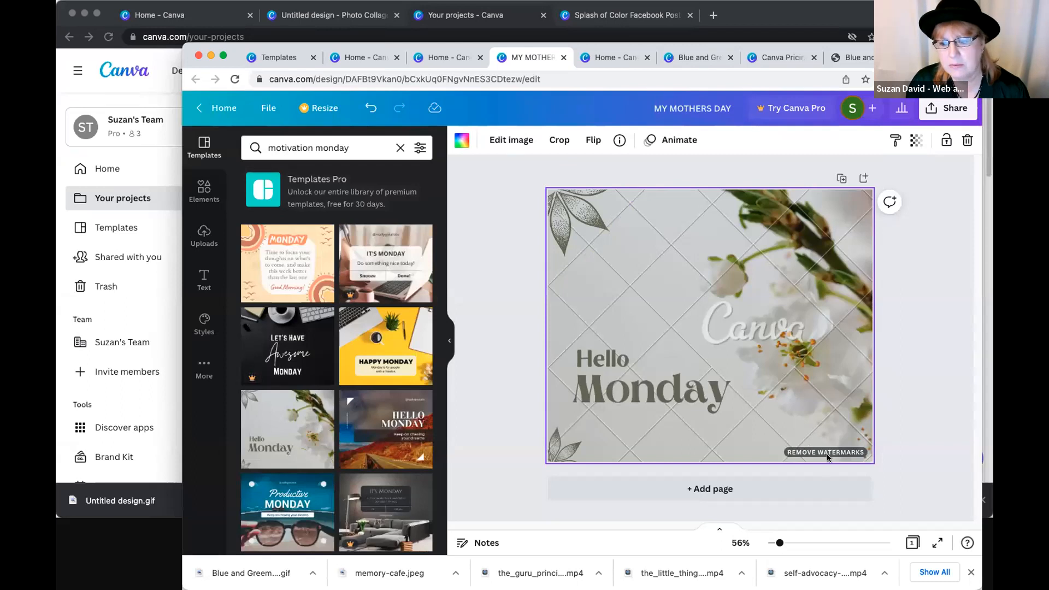
- View the purchase option for removing the watermarks from the blossom image, and close it without buying
left_click(828, 453)
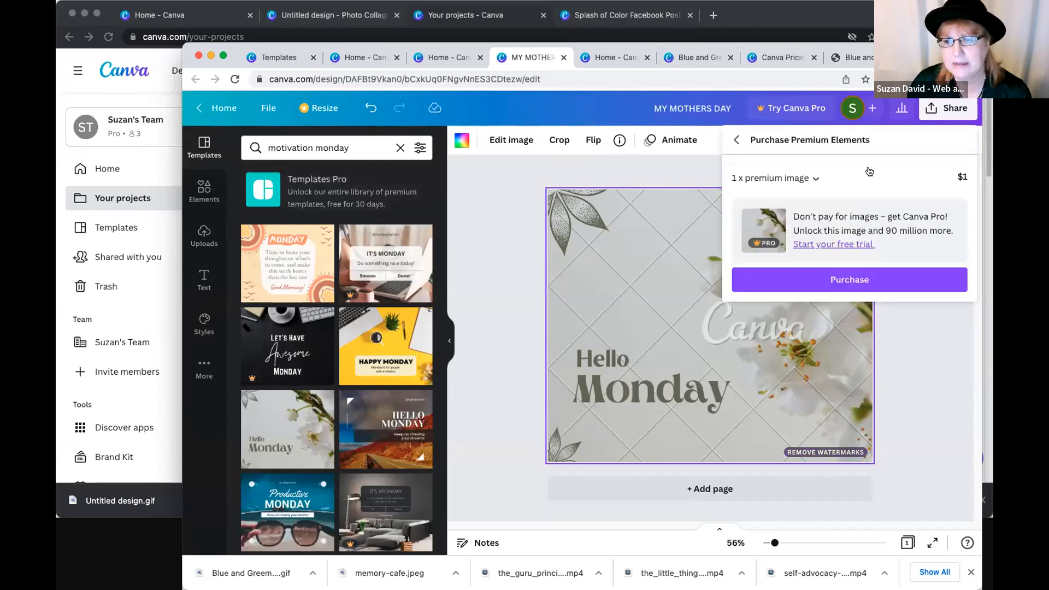
left_click(740, 141)
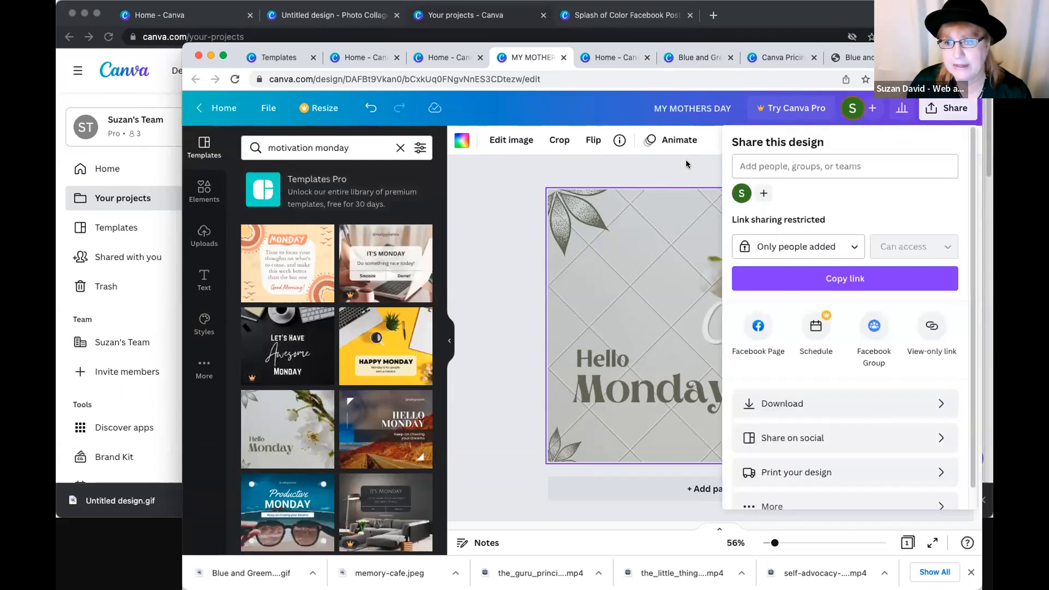
left_click(492, 253)
- Replace the page with the dark "Hello Monday" template showing a pen, phone and laptop
scroll(283, 382, "down", 3)
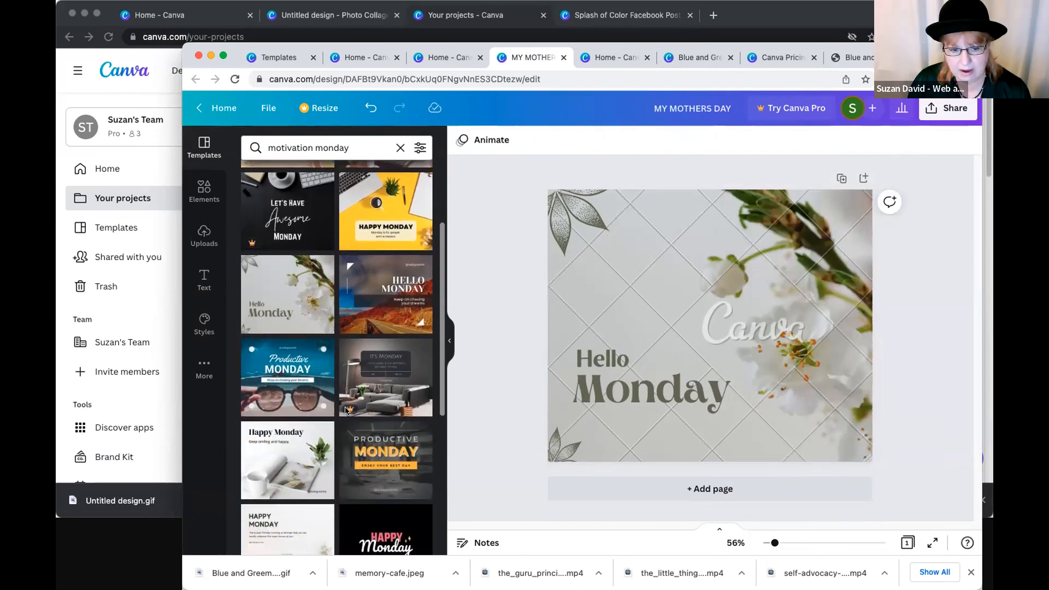
scroll(354, 417, "down", 8)
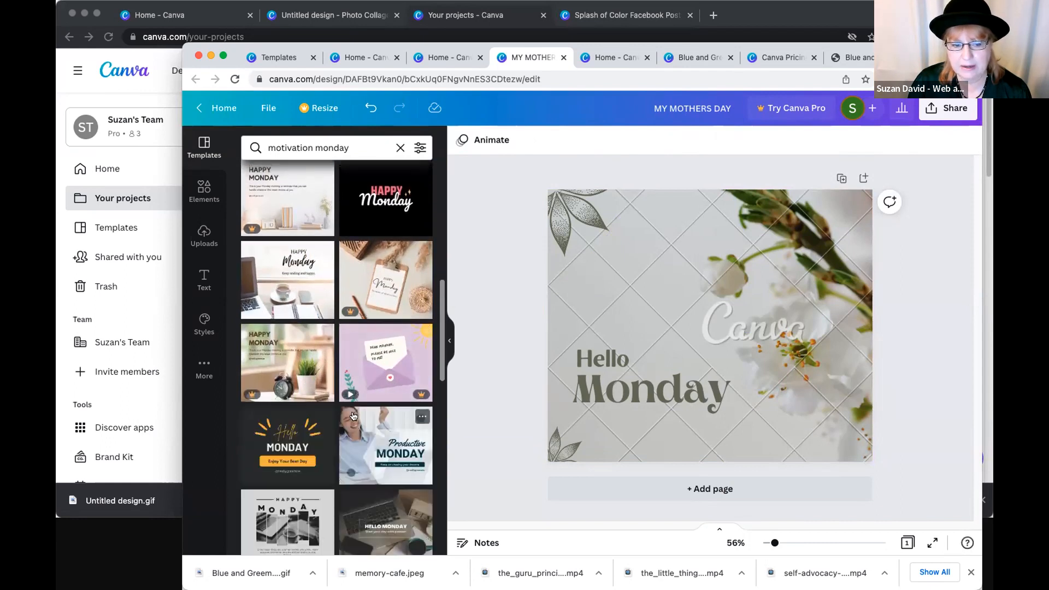
scroll(341, 417, "down", 3)
scroll(341, 417, "down", 3)
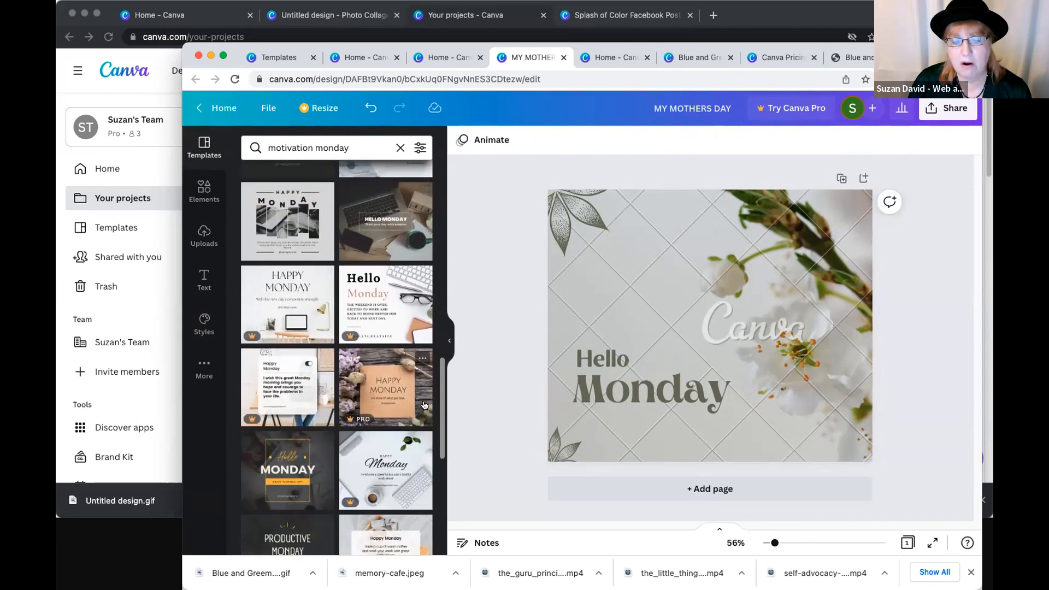
scroll(400, 387, "down", 7)
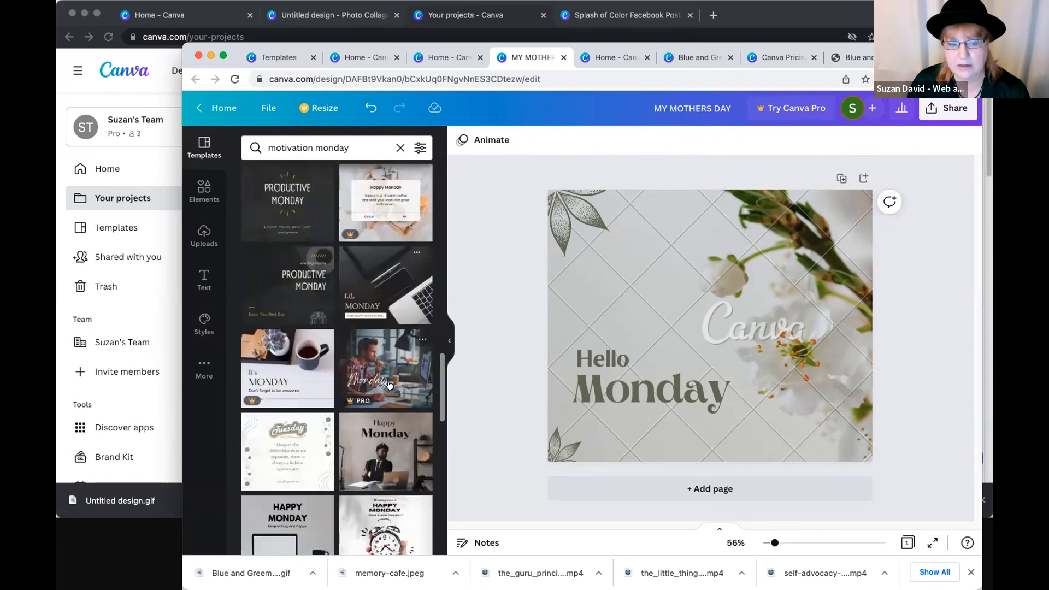
left_click(379, 316)
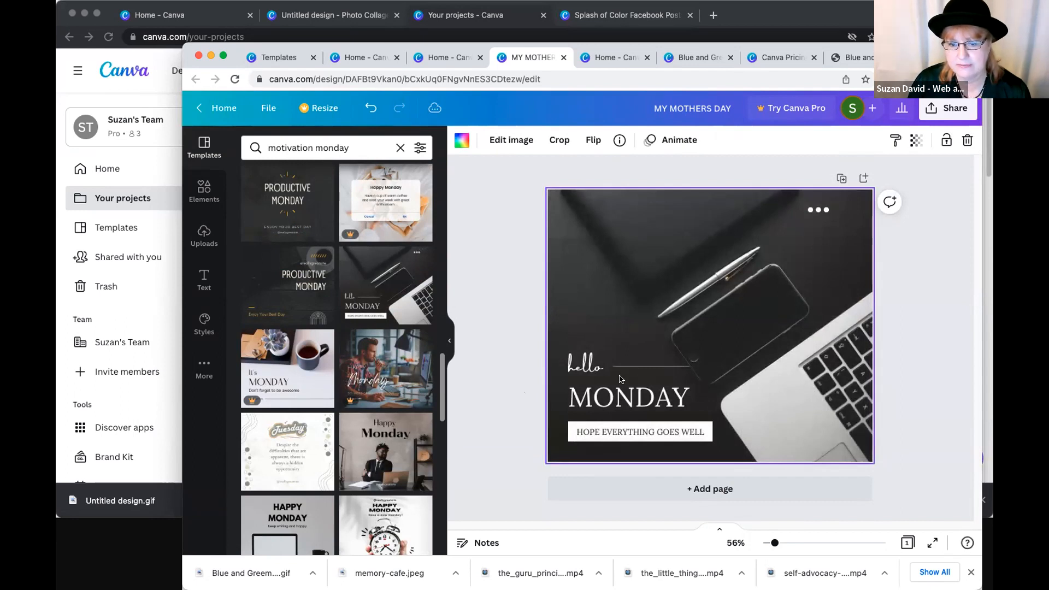
left_click(516, 365)
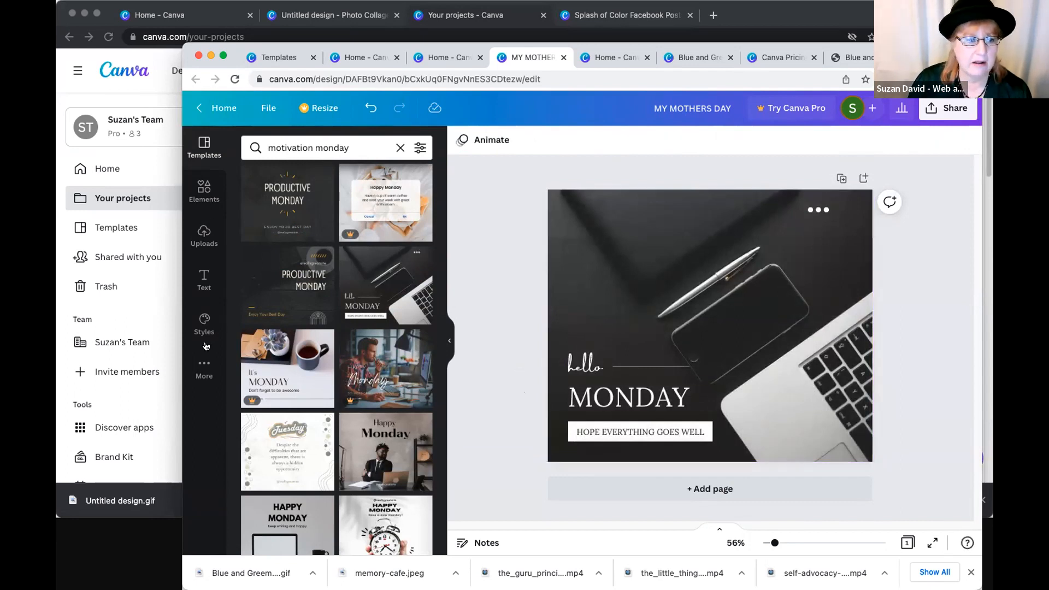
- Search the photo library for "waterfall"
left_click(204, 367)
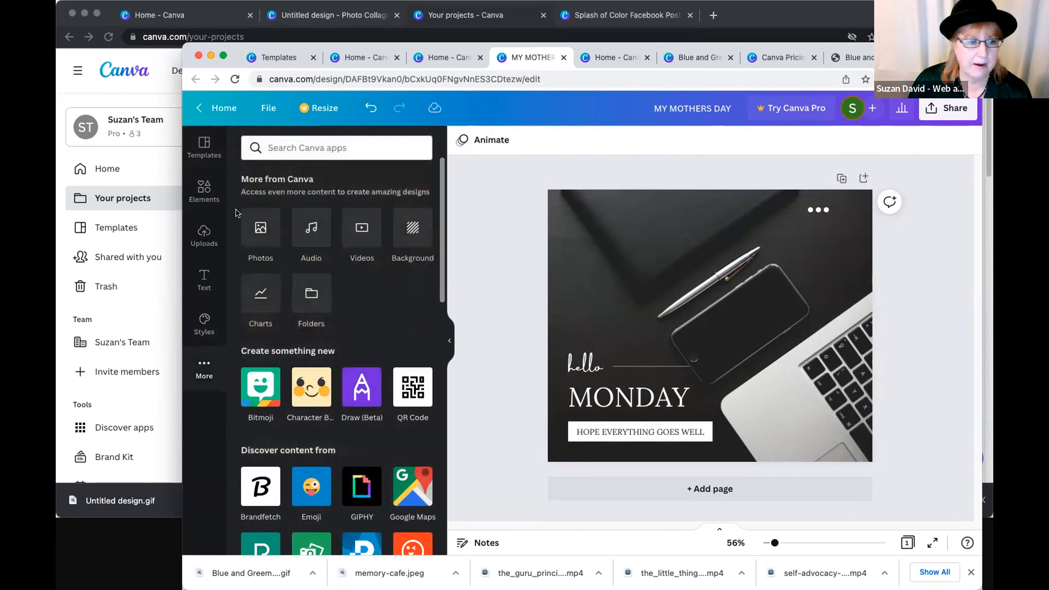
left_click(248, 232)
left_click(301, 151)
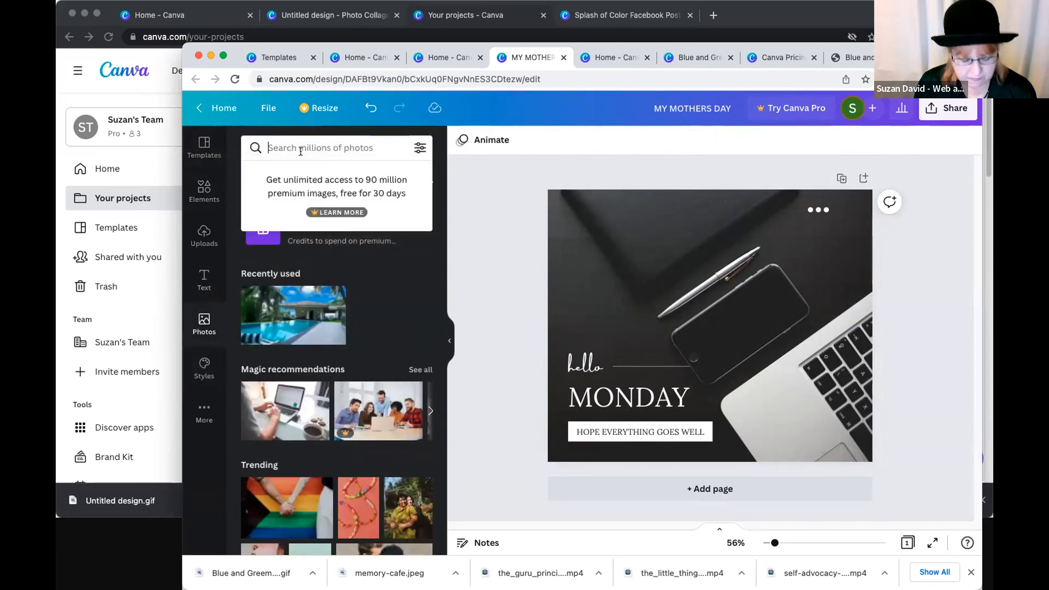
type("waterfall")
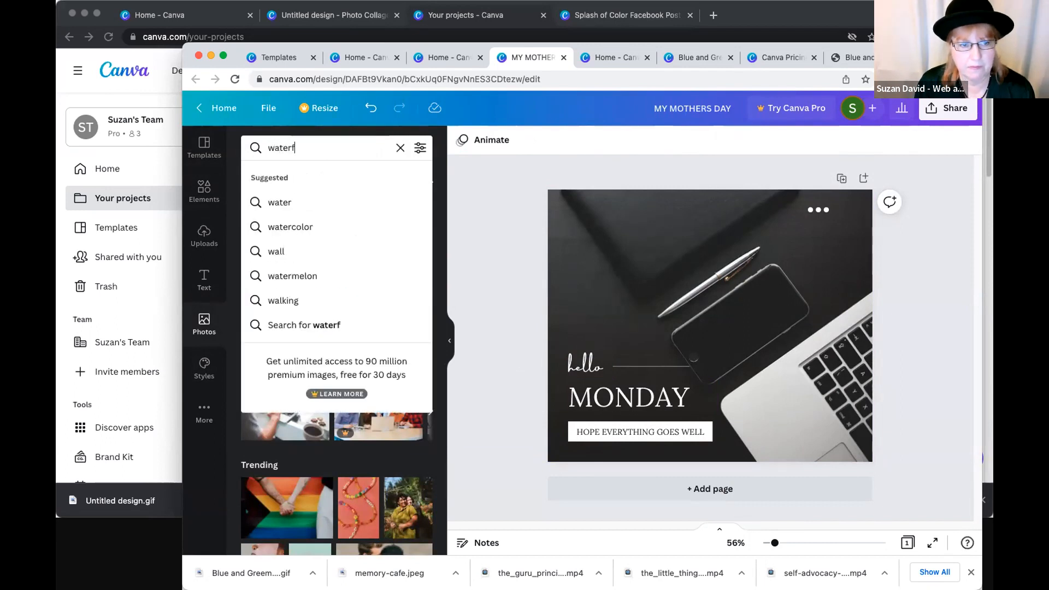
key("Return")
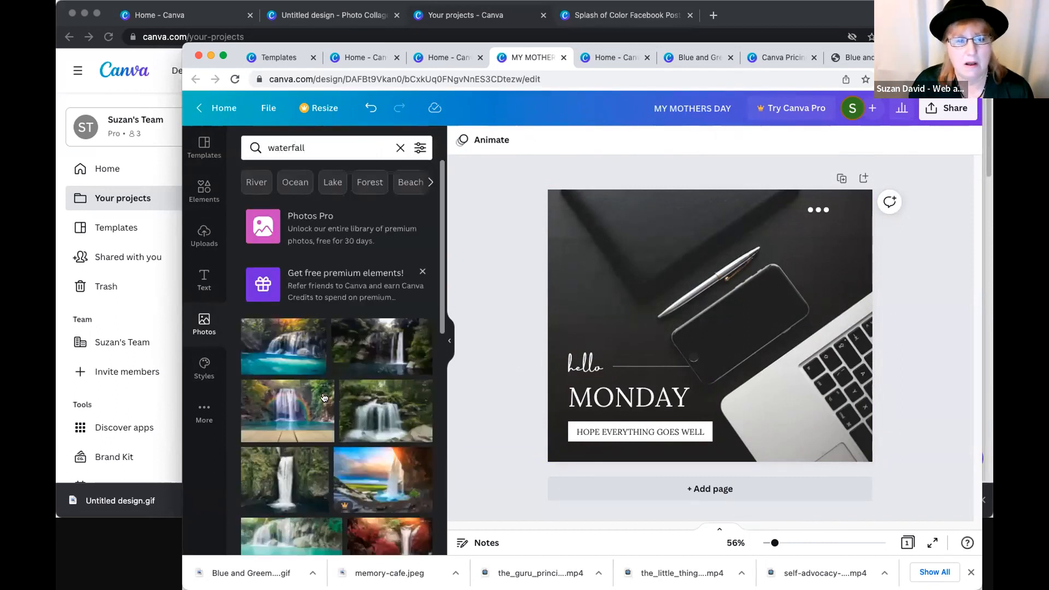
- Add the free photo of a waterfall over a turquoise pool and enlarge it to cover the whole page
scroll(407, 401, "down", 3)
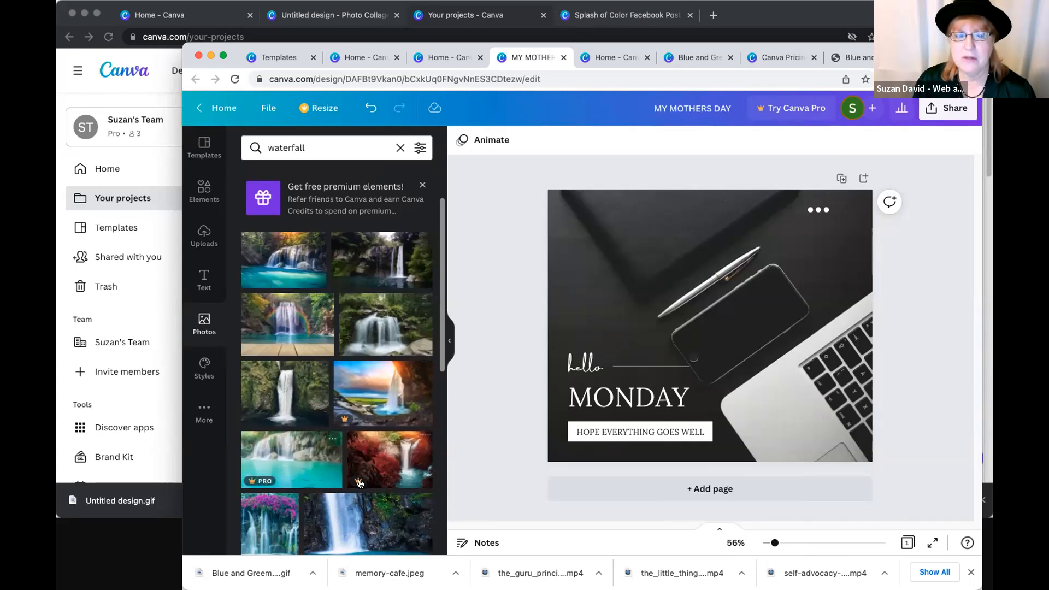
left_click(301, 268)
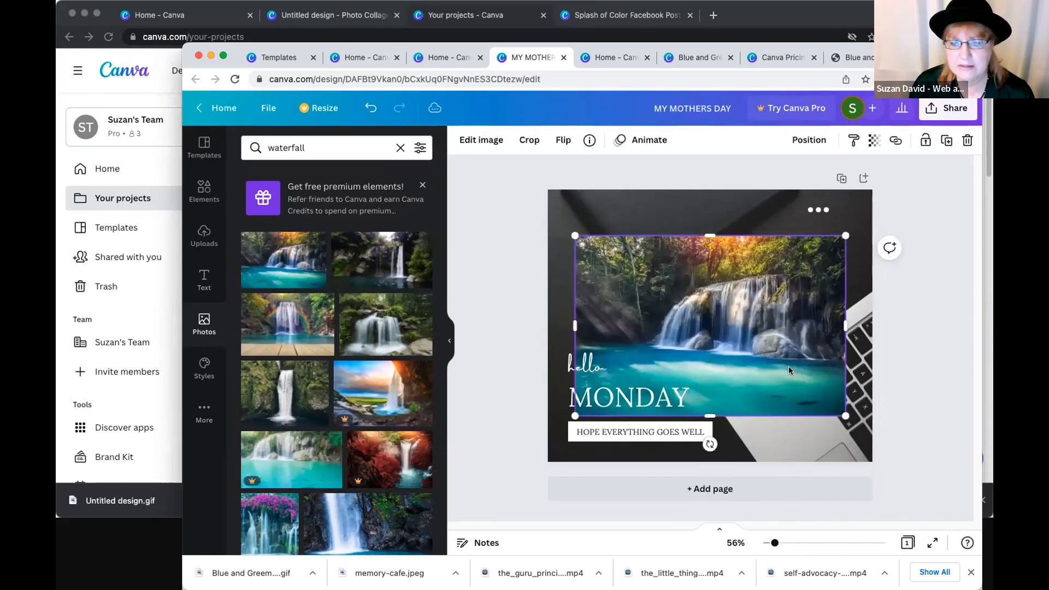
left_click_drag(859, 443, 935, 494)
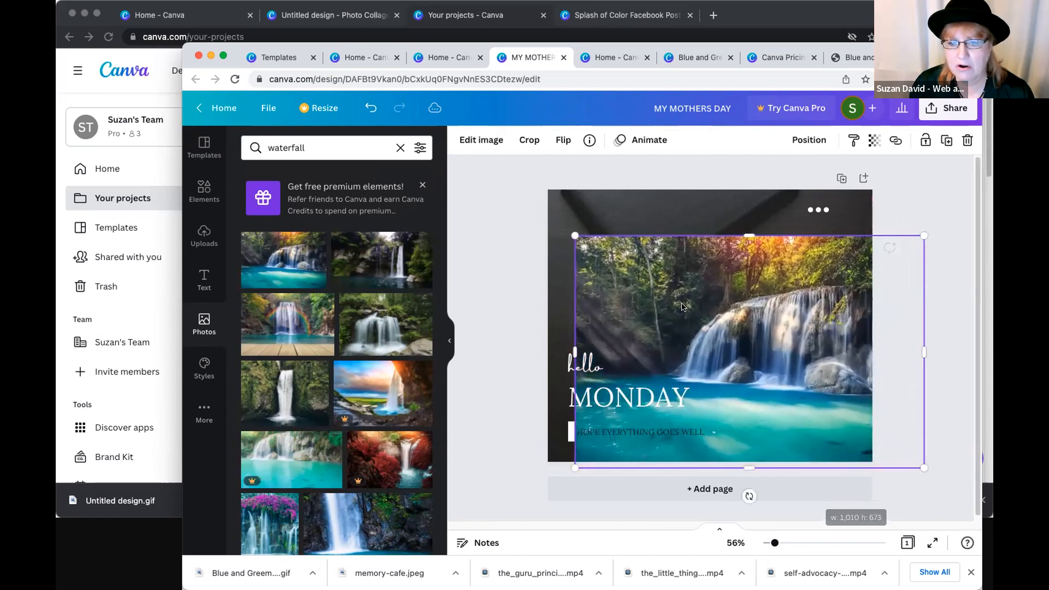
left_click_drag(545, 206, 503, 188)
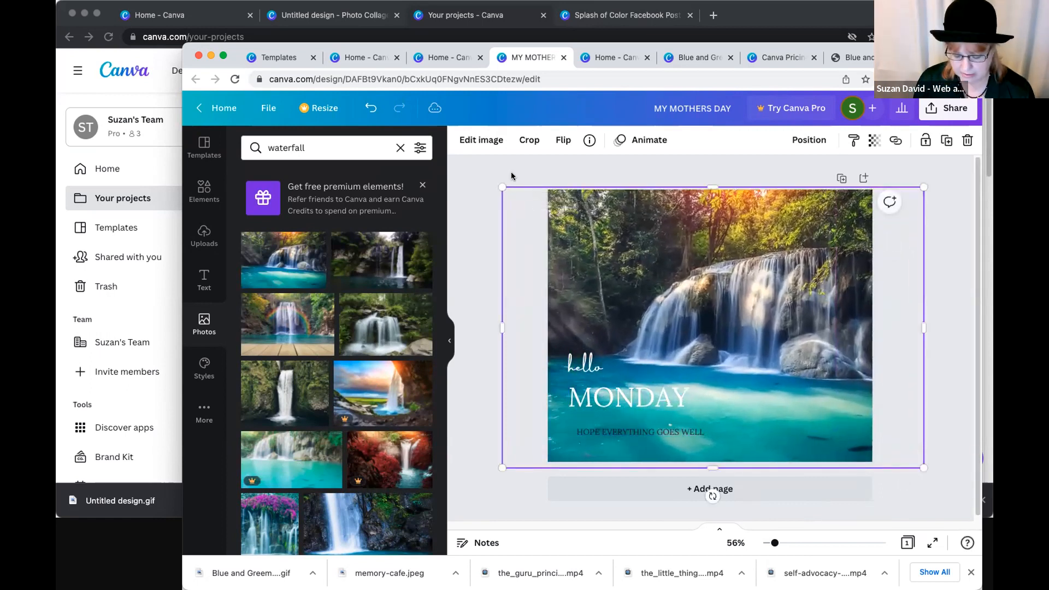
left_click(488, 261)
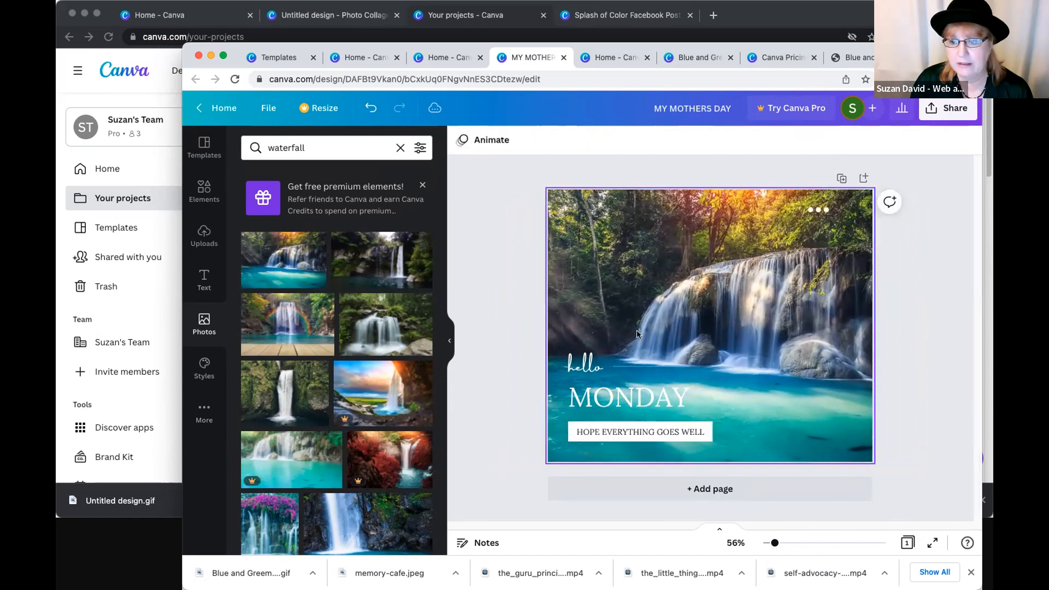
- Delete the "hello", "MONDAY" and "HOPE EVERYTHING GOES WELL" texts from the page
left_click(583, 362)
key("Delete")
left_click(600, 402)
key("Delete")
left_click(597, 431)
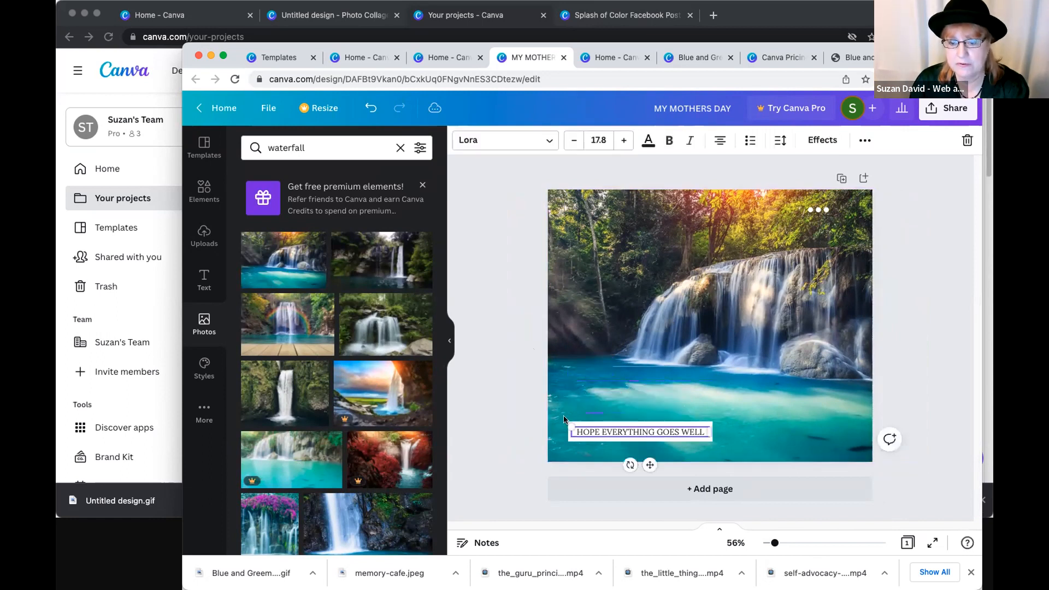
key("Delete")
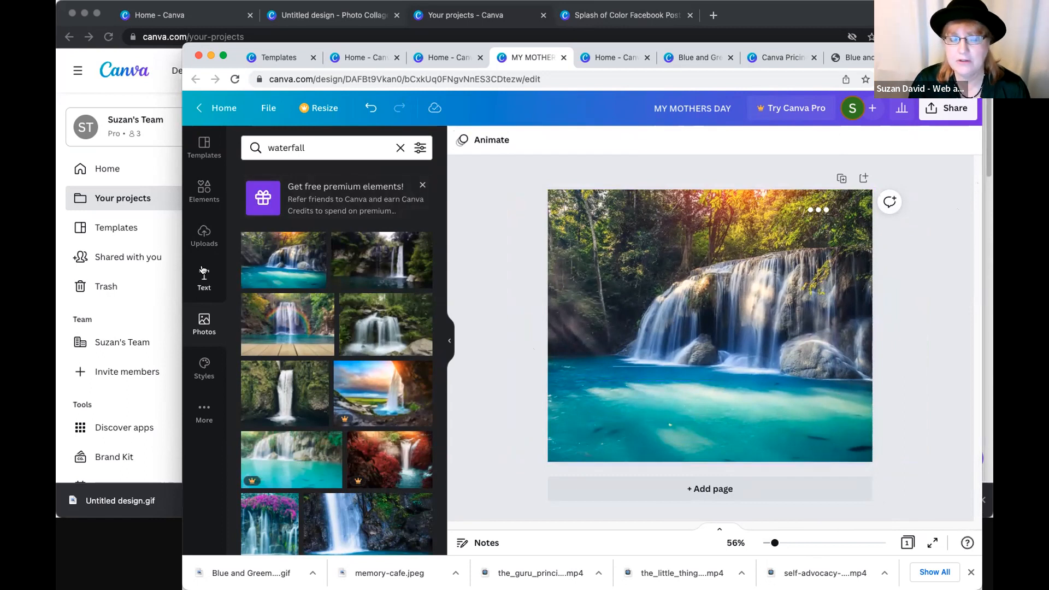
- Add a heading reading "Bring it on!" over the waterfall photo and colour it white
left_click(204, 273)
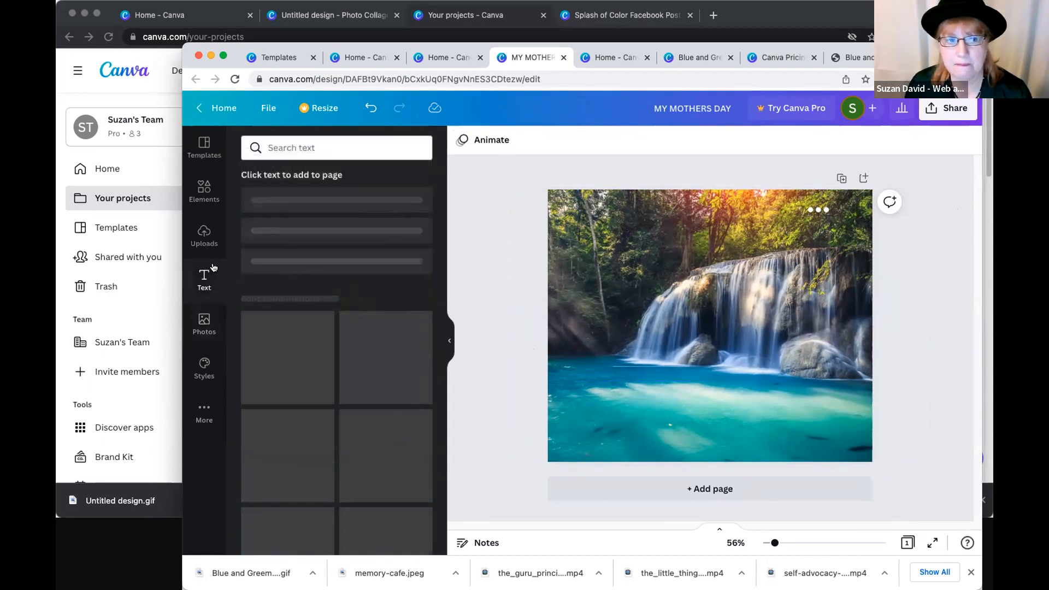
left_click(313, 205)
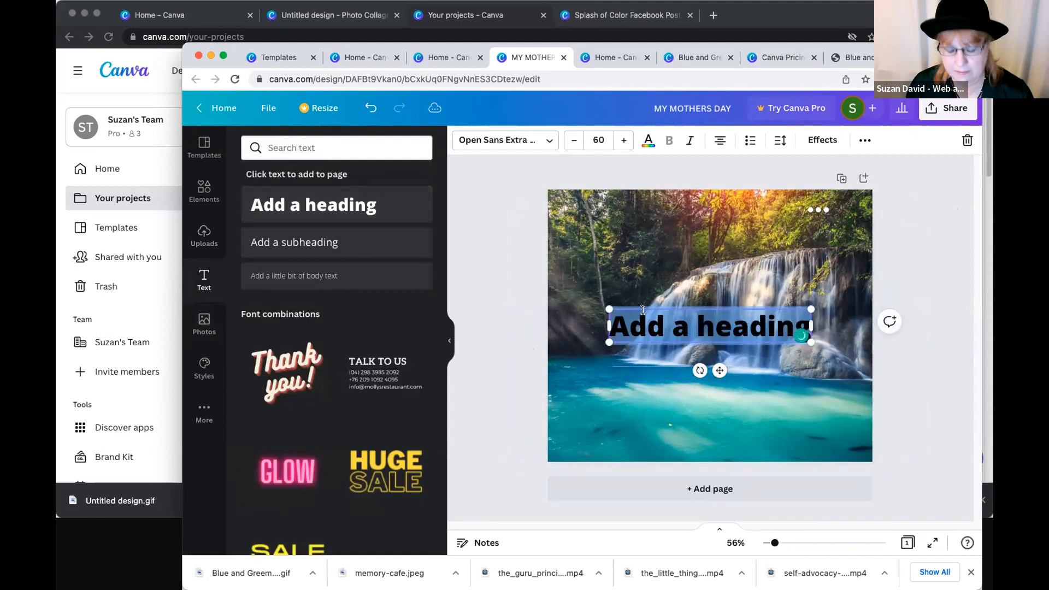
type("Bri")
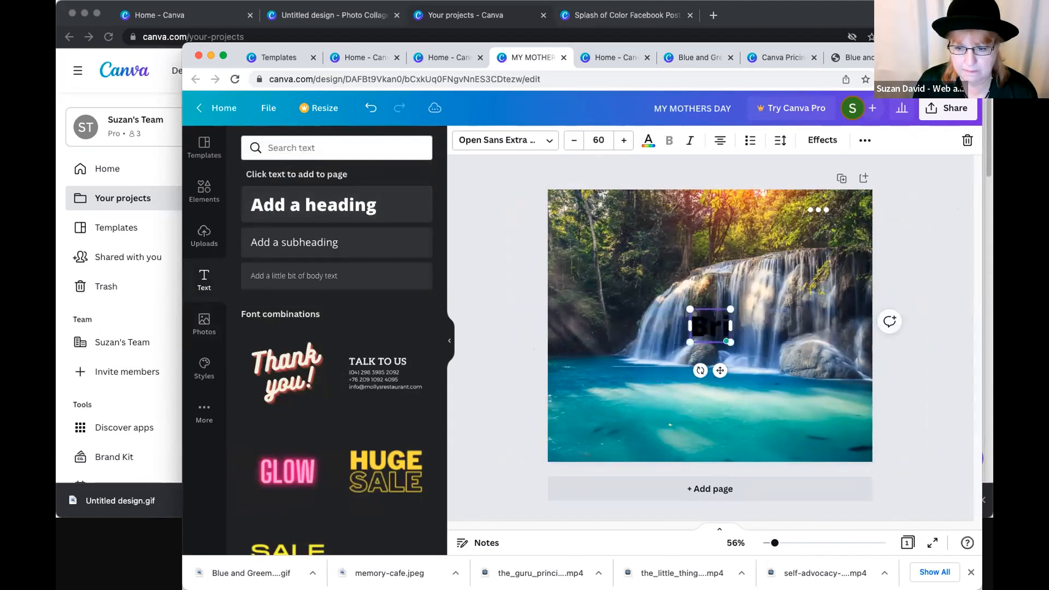
type("ng it on!")
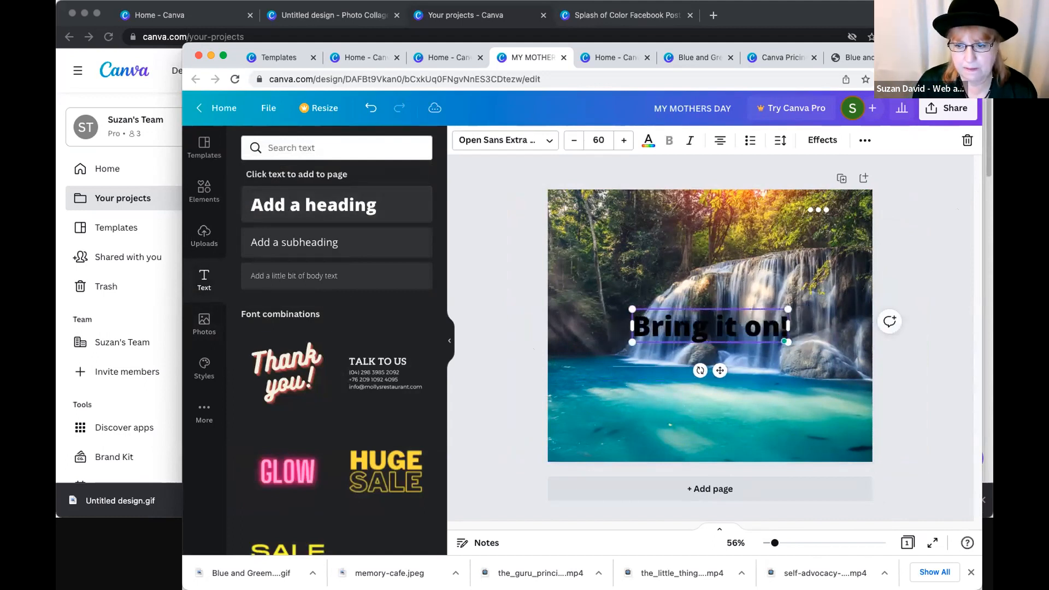
left_click(649, 141)
left_click(419, 379)
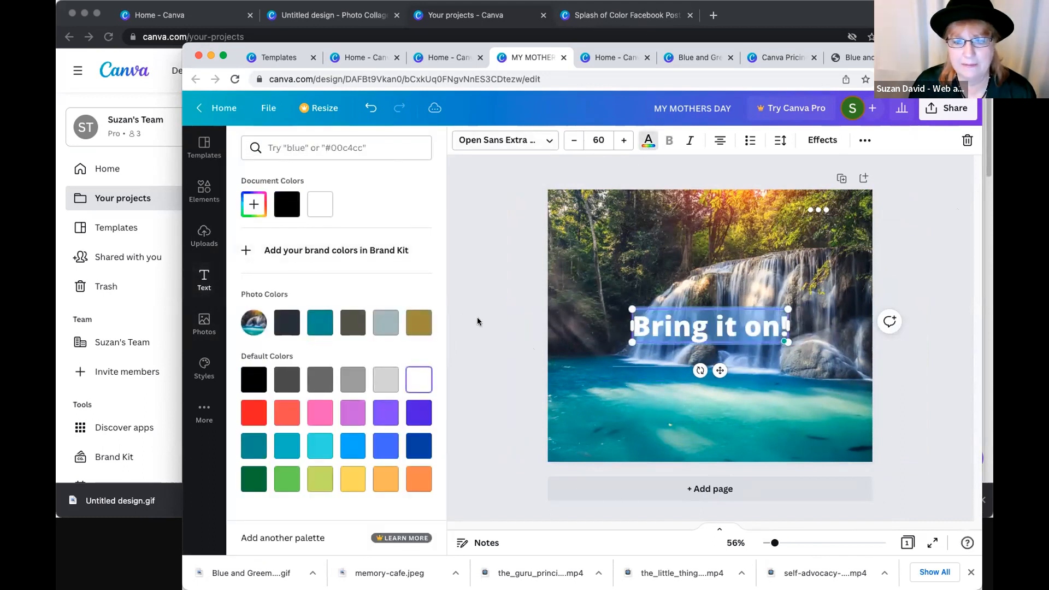
- Move the white "Bring it on!" heading down onto the turquoise pool in the lower part of the waterfall photo
left_click(667, 326)
left_click(668, 326)
left_click(900, 392)
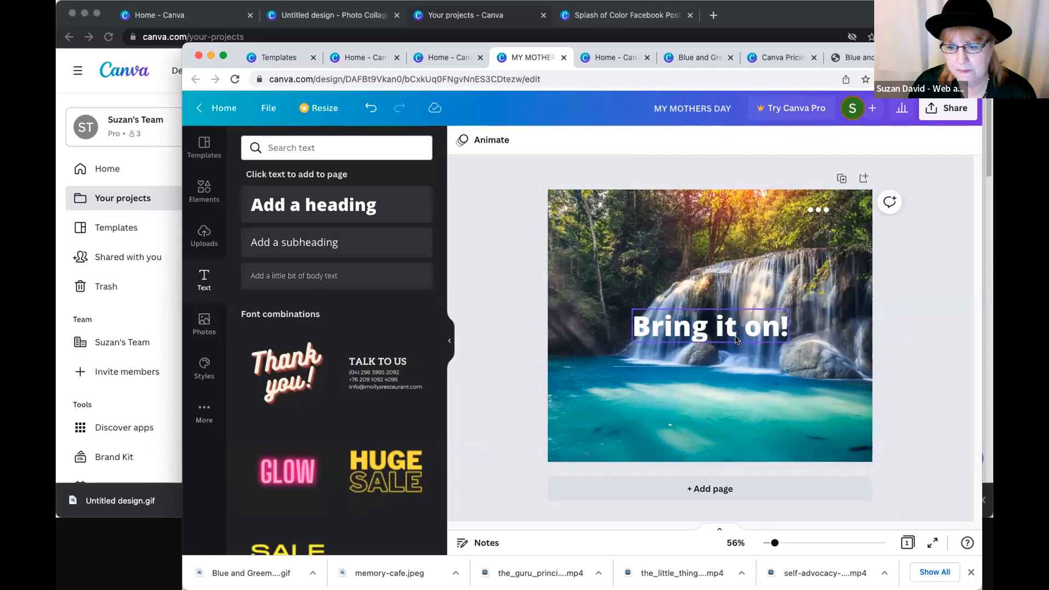
left_click_drag(711, 328, 659, 421)
left_click(970, 400)
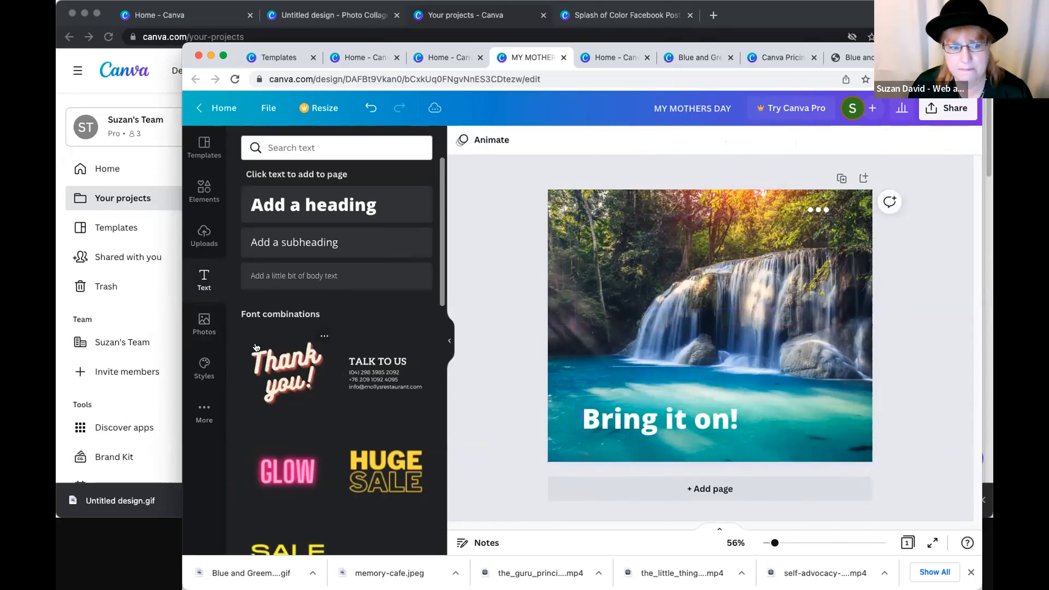
- Look through the ready-made font combinations offered for adding text to the page
scroll(255, 349, "down", 3)
scroll(255, 348, "down", 2)
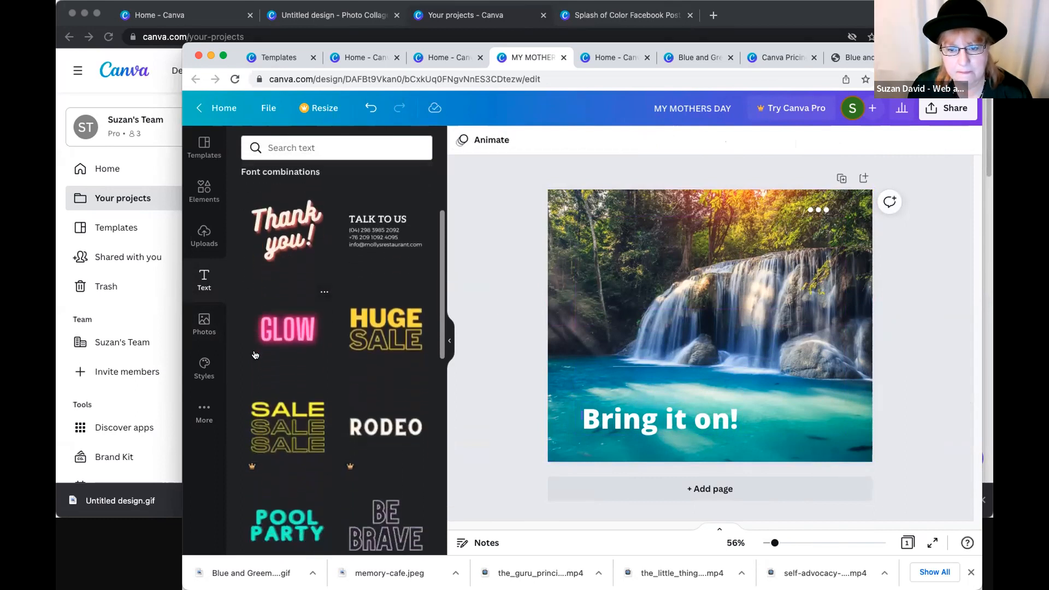
scroll(256, 354, "down", 5)
scroll(268, 360, "down", 5)
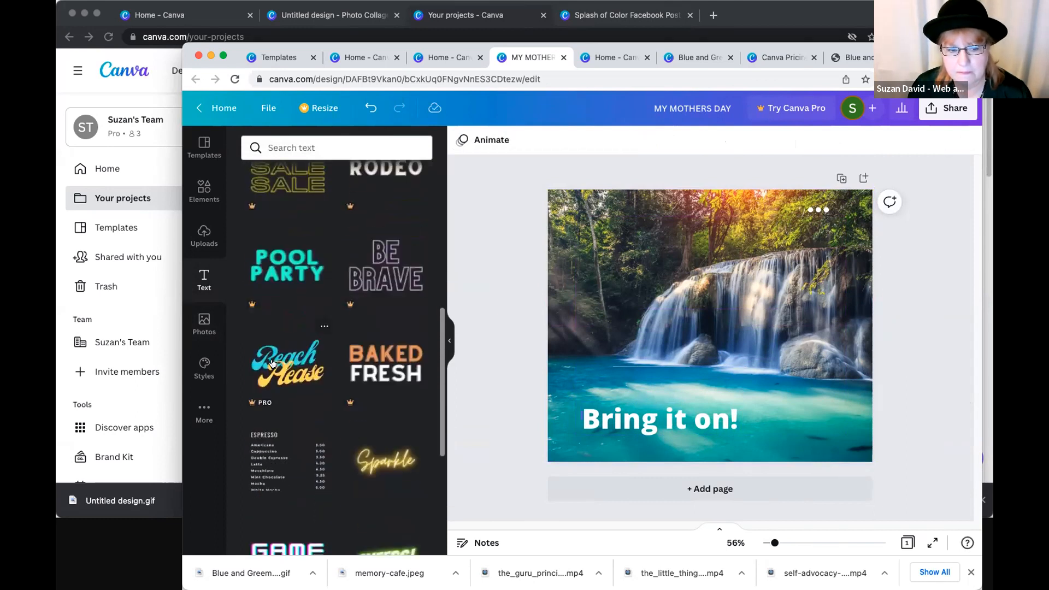
scroll(272, 363, "up", 1)
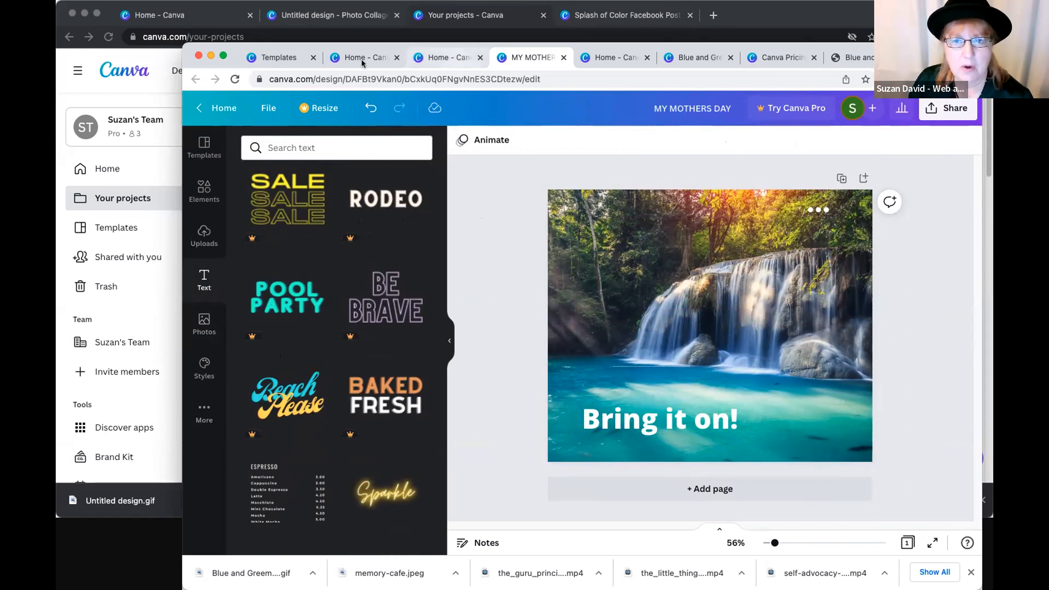
- Return to the home page and search the templates for "logo"
left_click(233, 112)
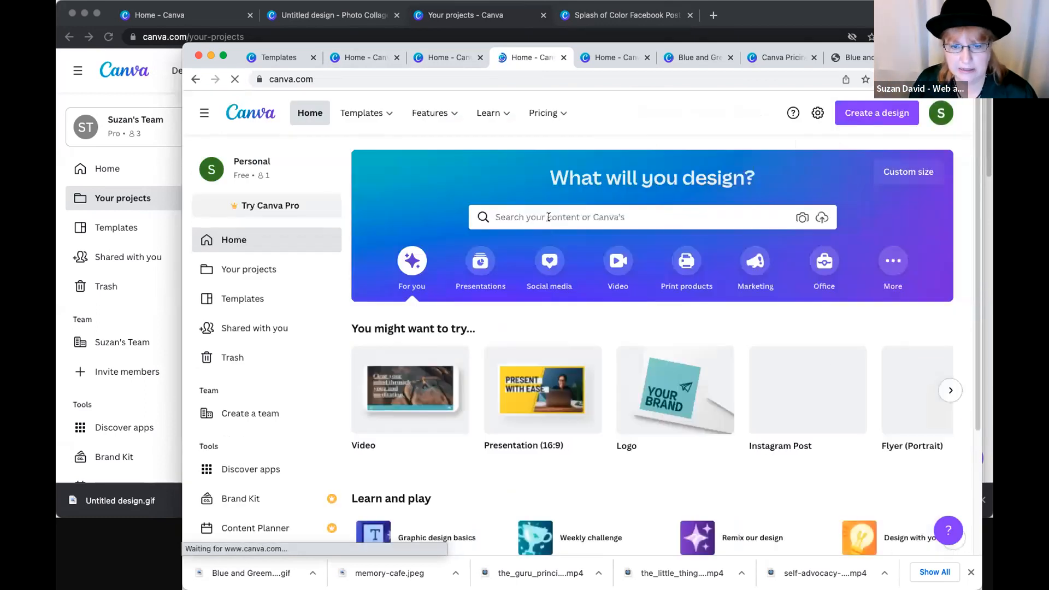
left_click(549, 216)
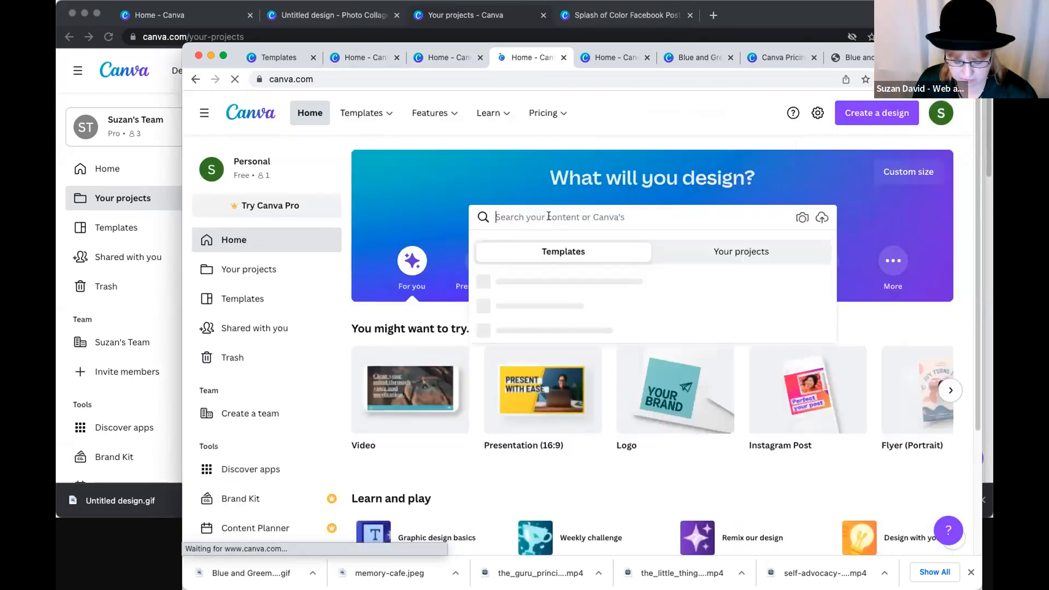
type("logo")
key("Return")
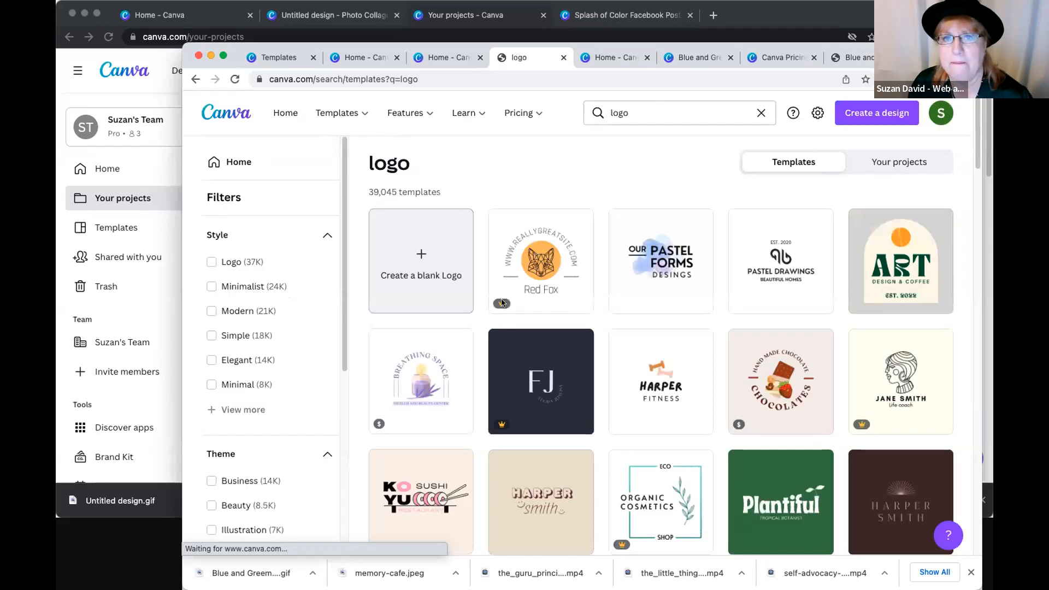
- Browse the logo templates and open the orange "GINYARD SUMMER CAMP" logo with the tent and trees for editing
scroll(599, 378, "down", 3)
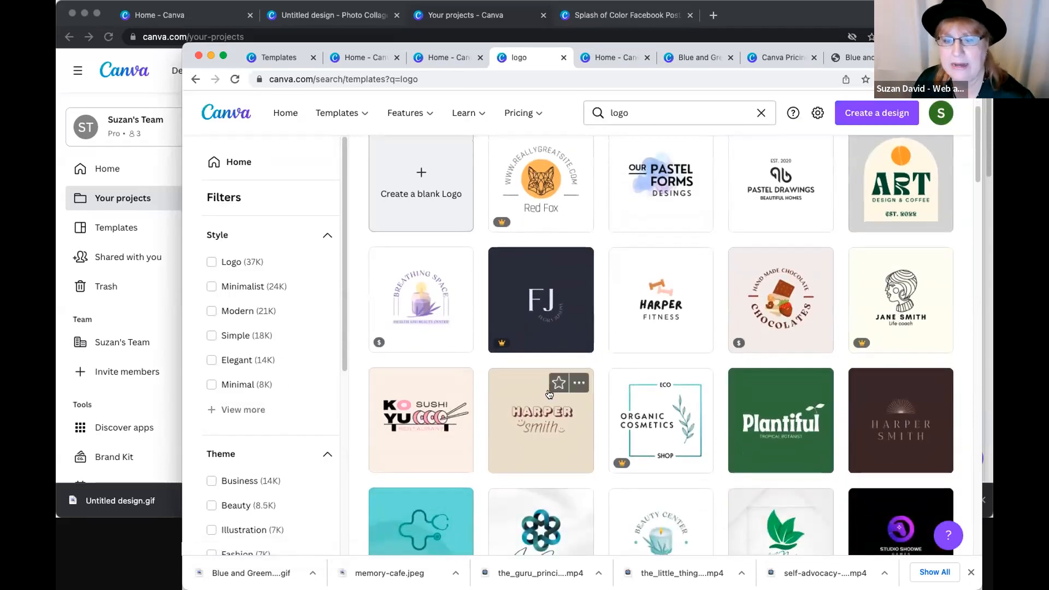
scroll(549, 393, "down", 5)
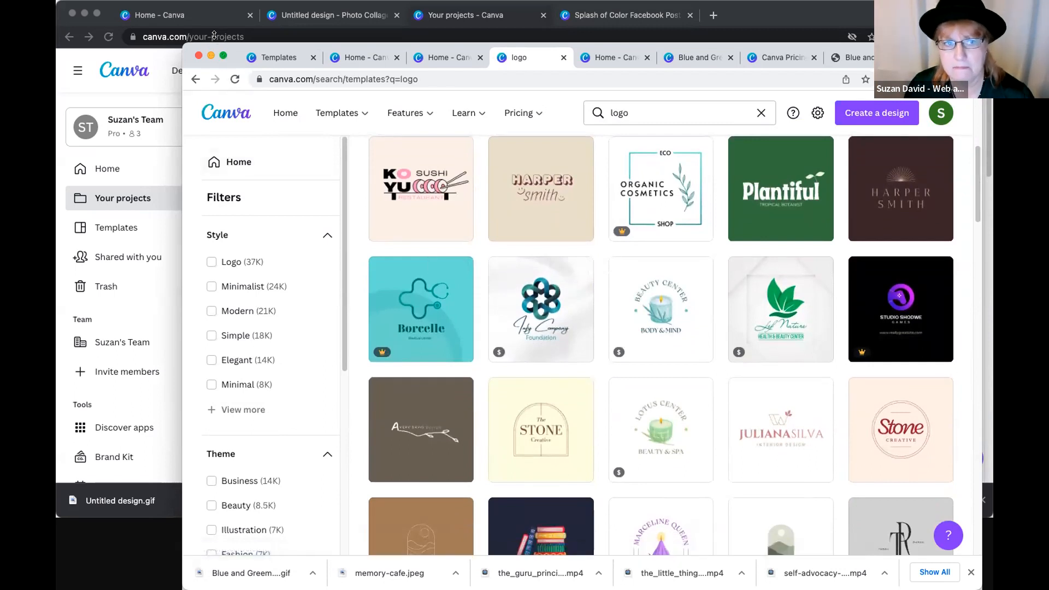
left_click_drag(215, 46, 174, 46)
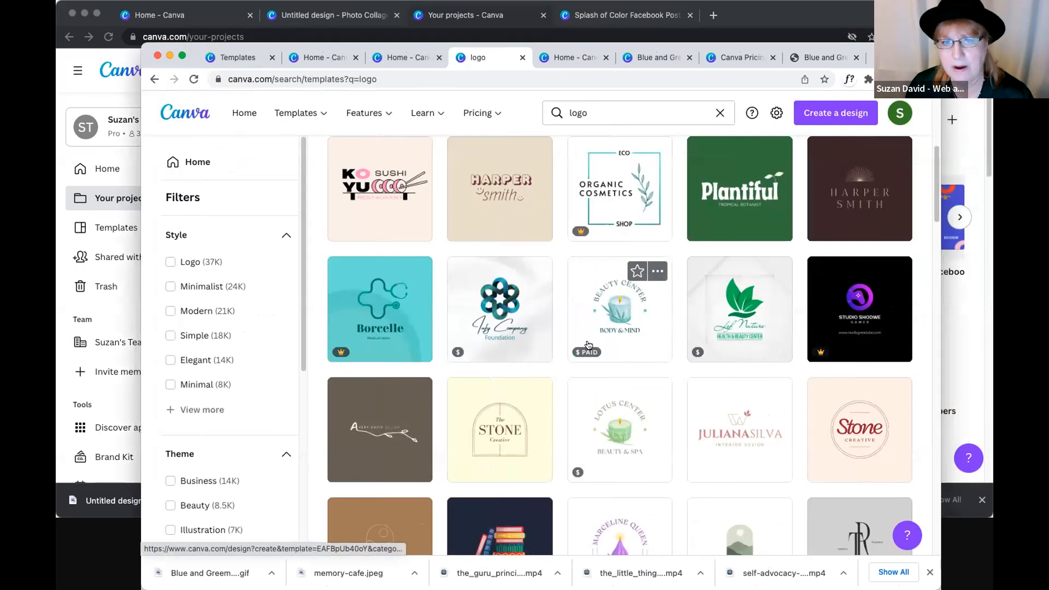
scroll(546, 355, "down", 3)
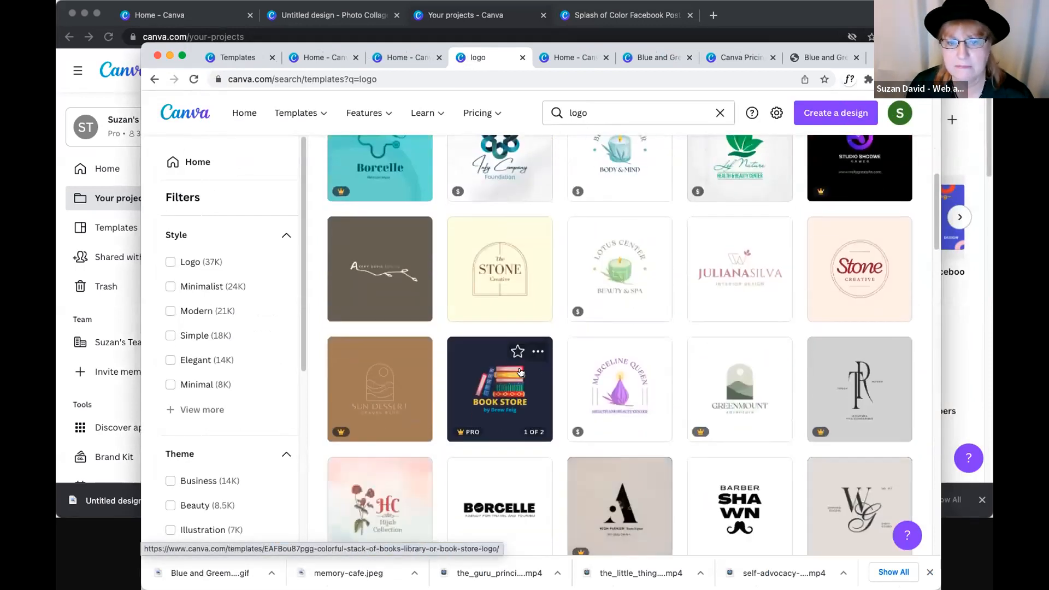
scroll(522, 374, "down", 5)
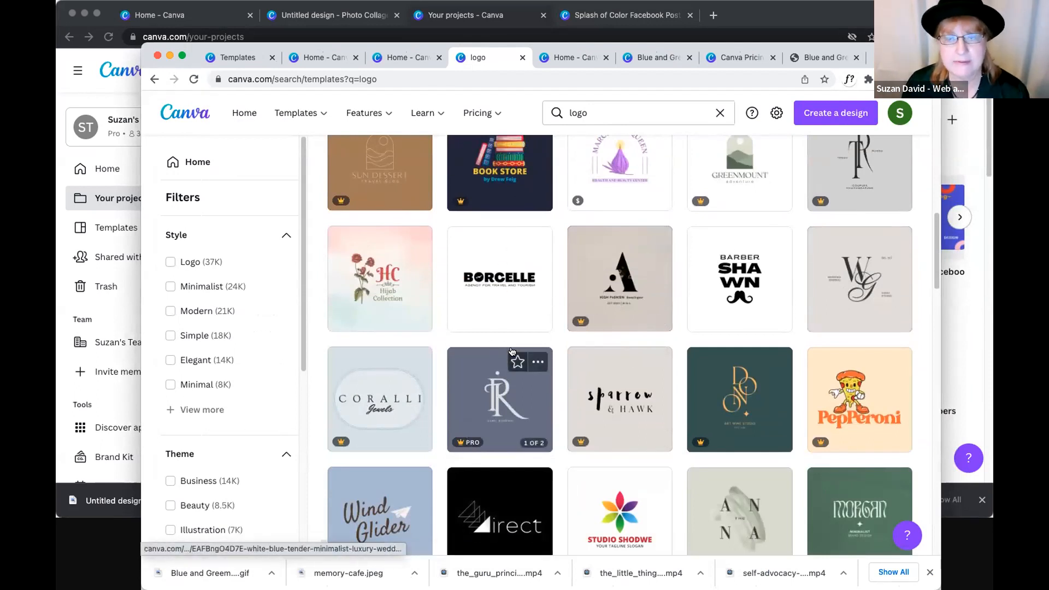
scroll(518, 377, "down", 9)
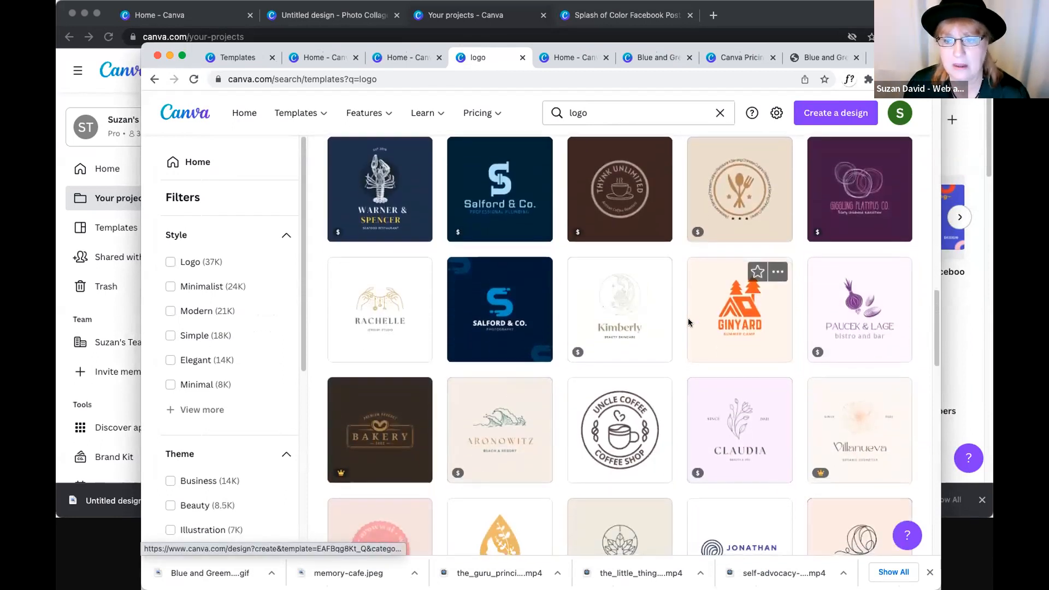
left_click(513, 366)
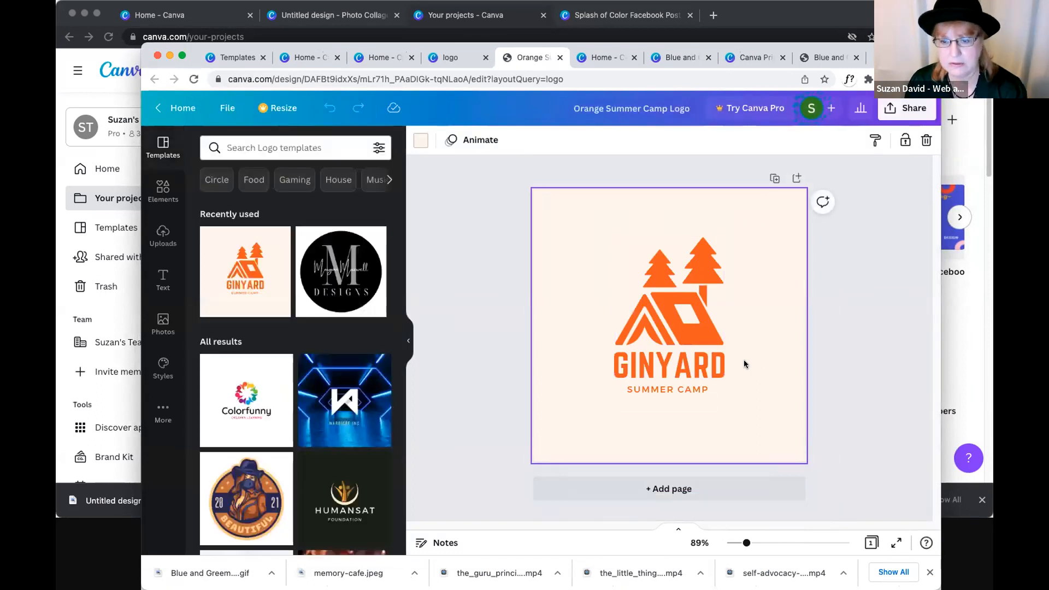
- Remove the logo's cream background to leave it white and replace the "SUMMER CAMP" tagline with "MY LOGO AWSOME!"
left_click(481, 306)
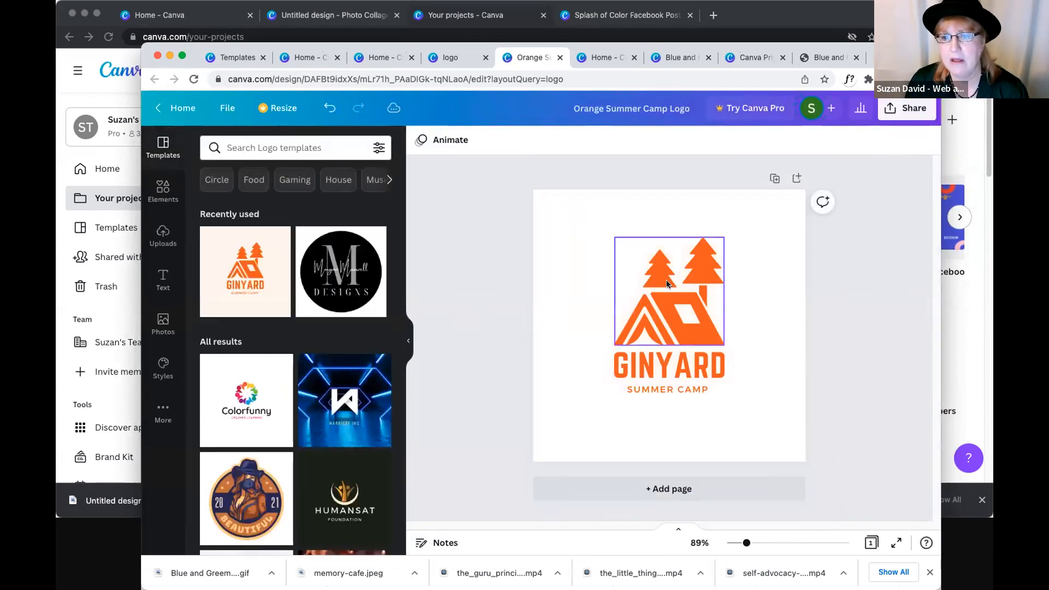
left_click(660, 388)
left_click(660, 388)
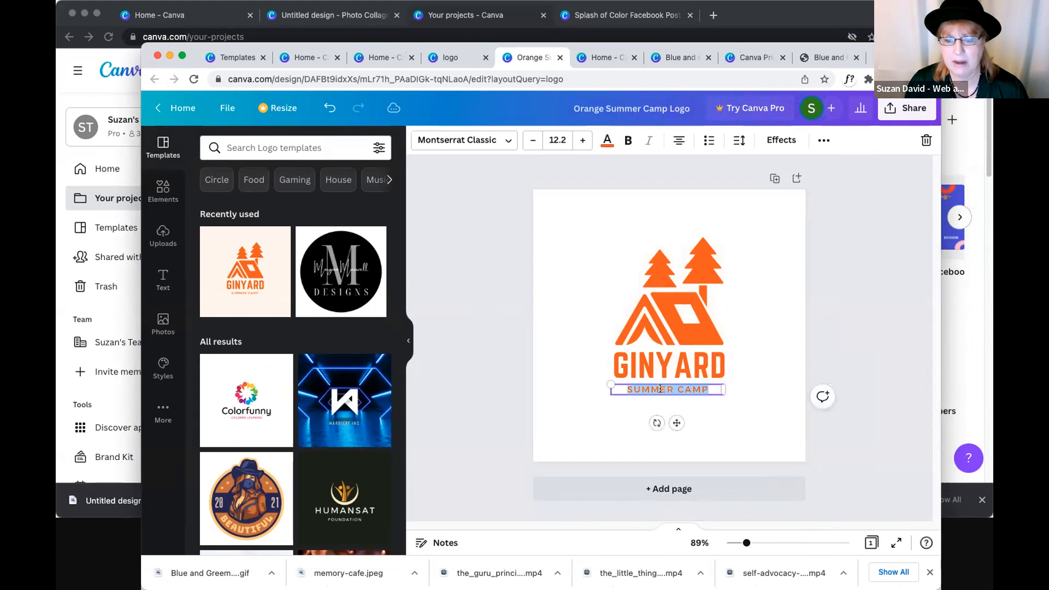
type("MY LOGO AWESOME")
key("BackSpace")
key("BackSpace")
key("BackSpace")
key("BackSpace")
key("BackSpace")
key("BackSpace")
type("WSOME!")
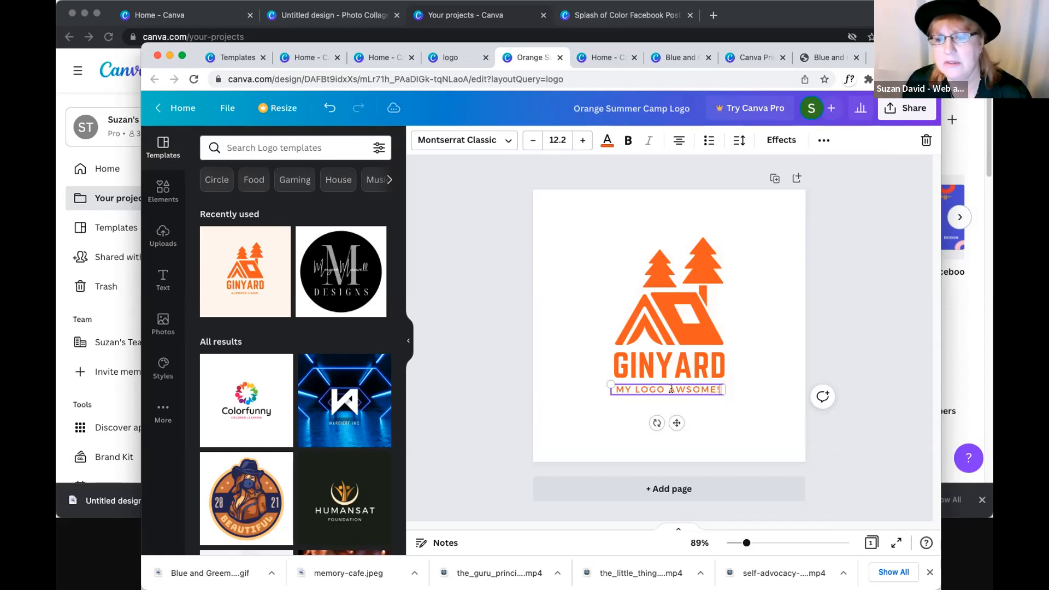
left_click(868, 156)
- Open the logo's PNG download options, view the Canva Pro offer for the premium settings, and dismiss it
left_click(891, 104)
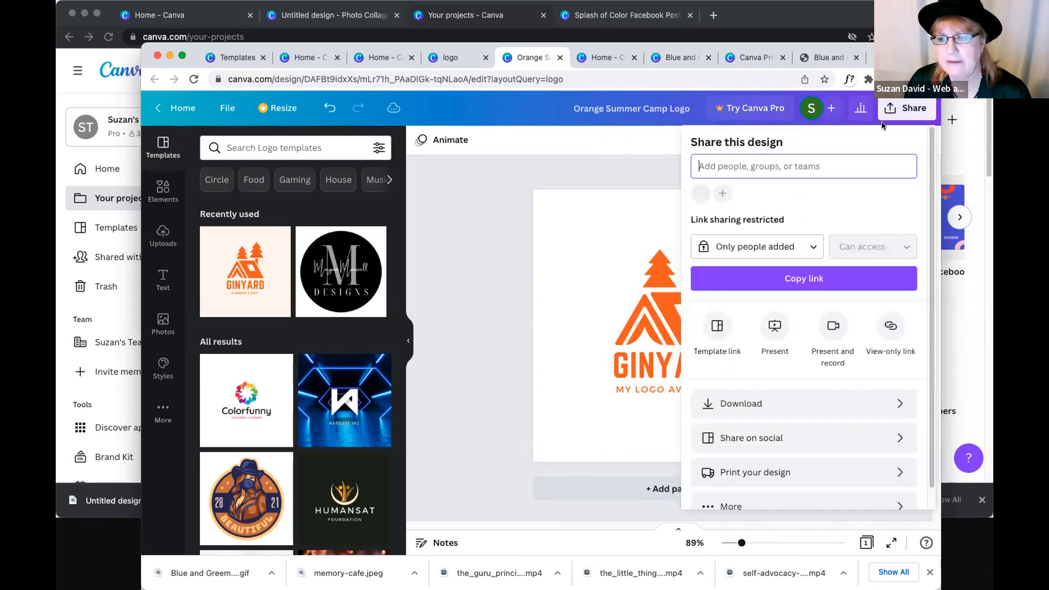
left_click(753, 408)
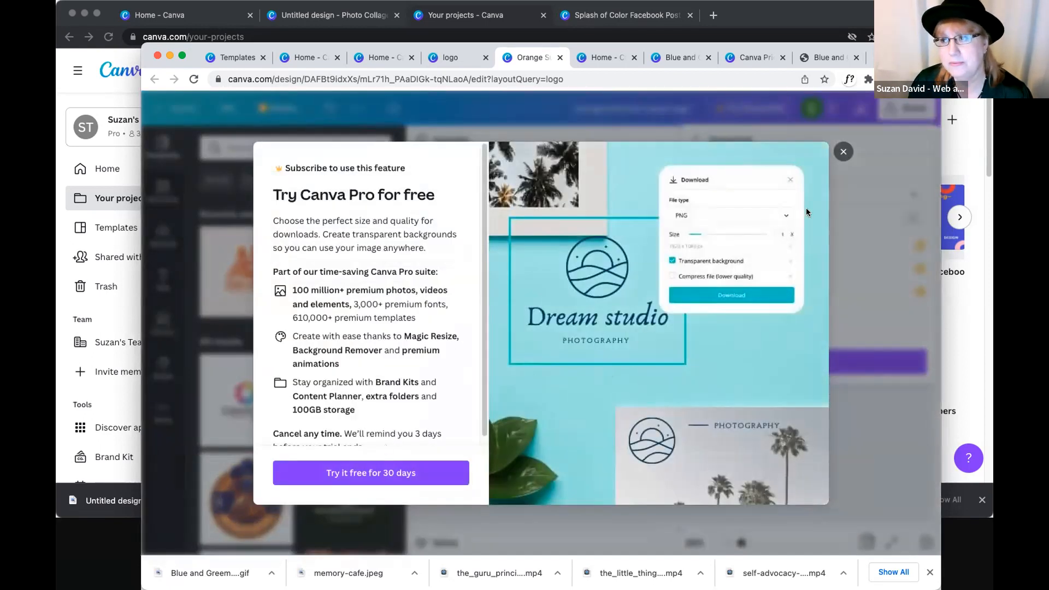
left_click(844, 152)
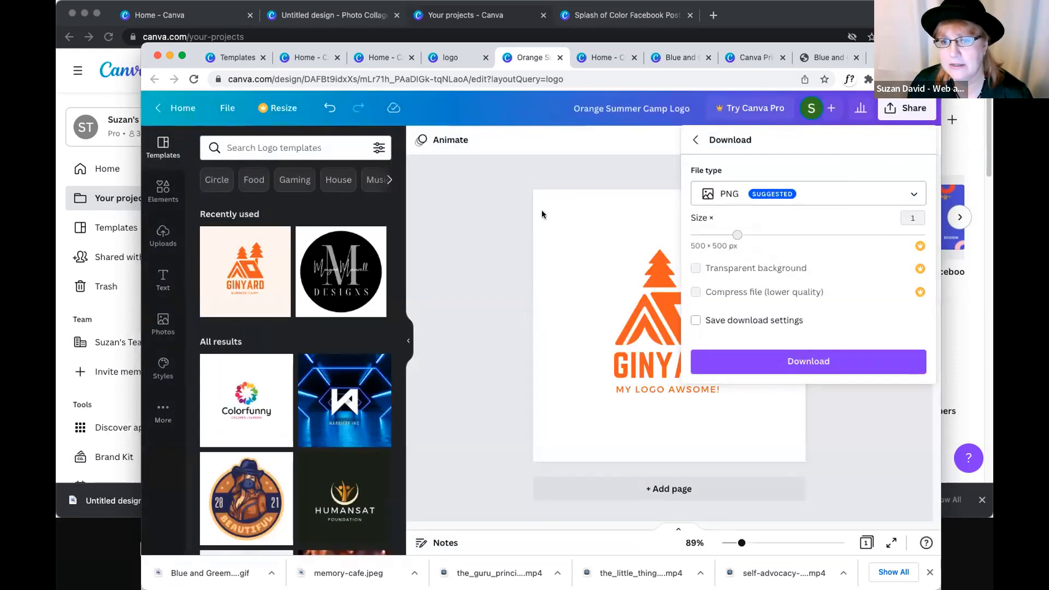
left_click(542, 211)
- Switch to the Pro team account's window, search its projects for "logo", and look through the matching designs and images
left_click(127, 83)
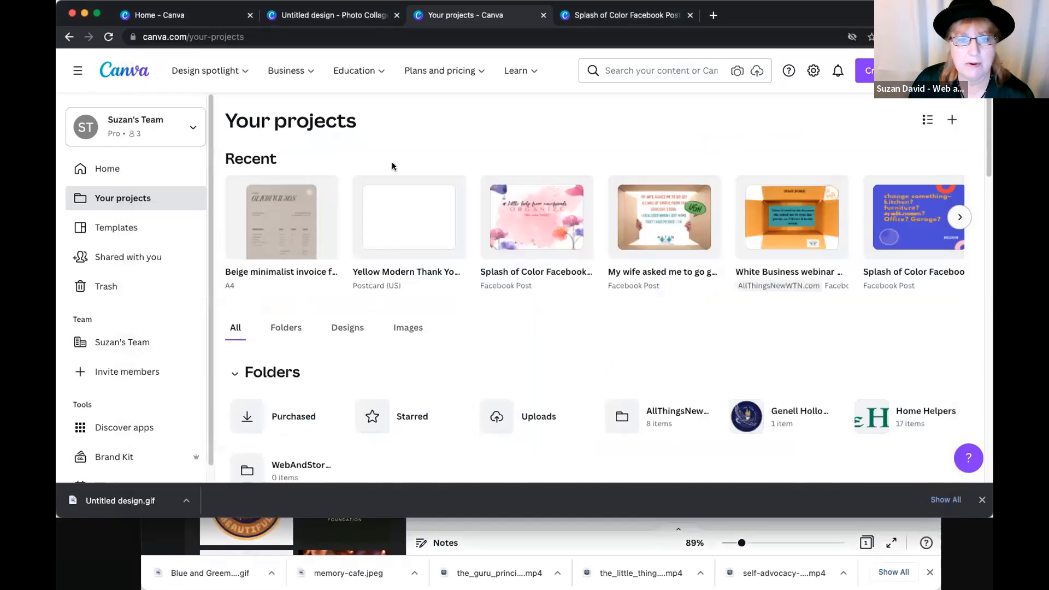
left_click(111, 78)
left_click(453, 169)
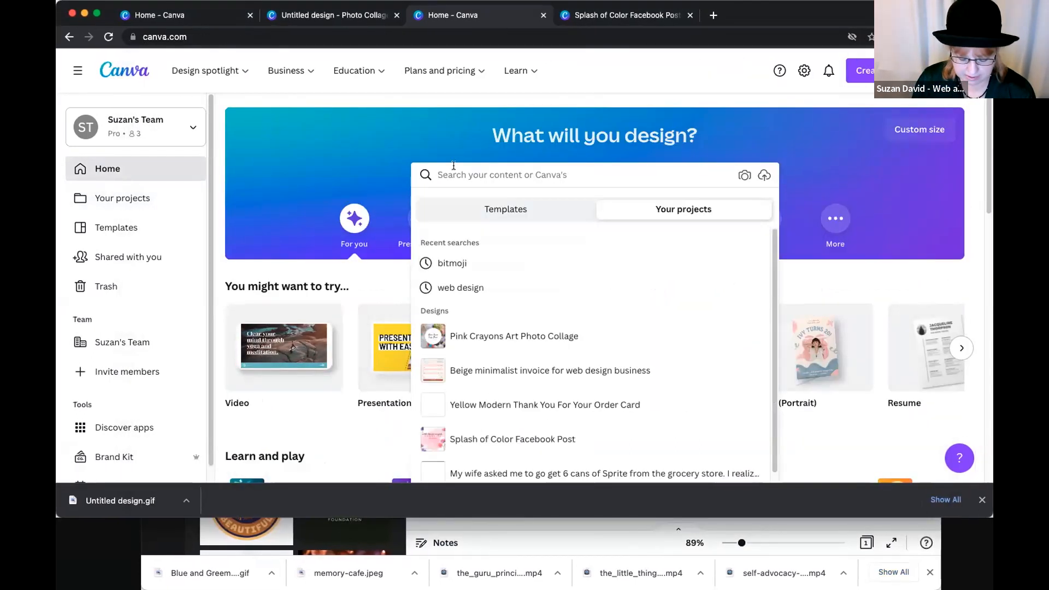
type("logo")
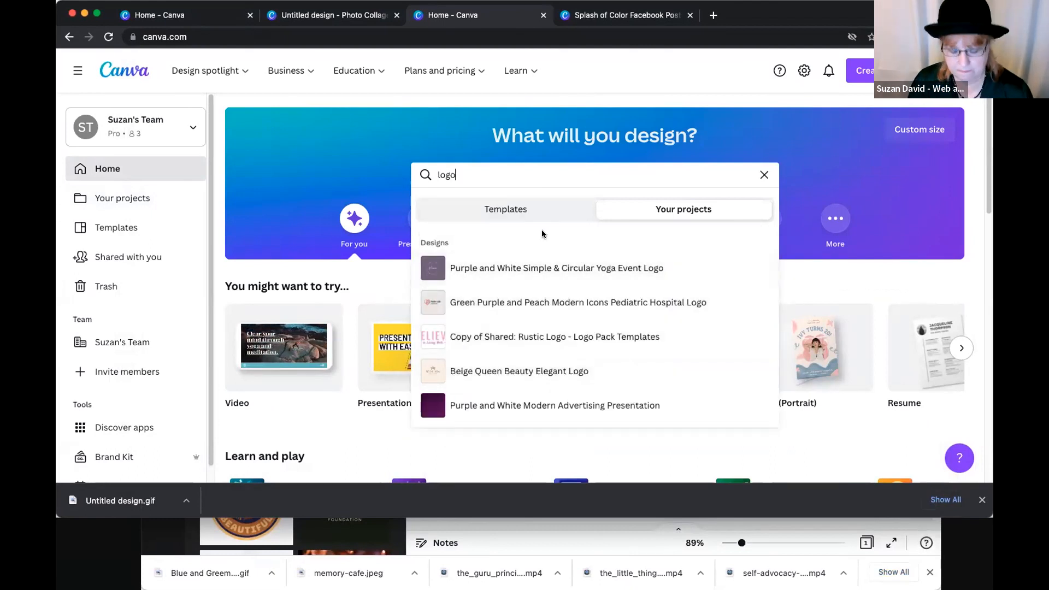
key("Return")
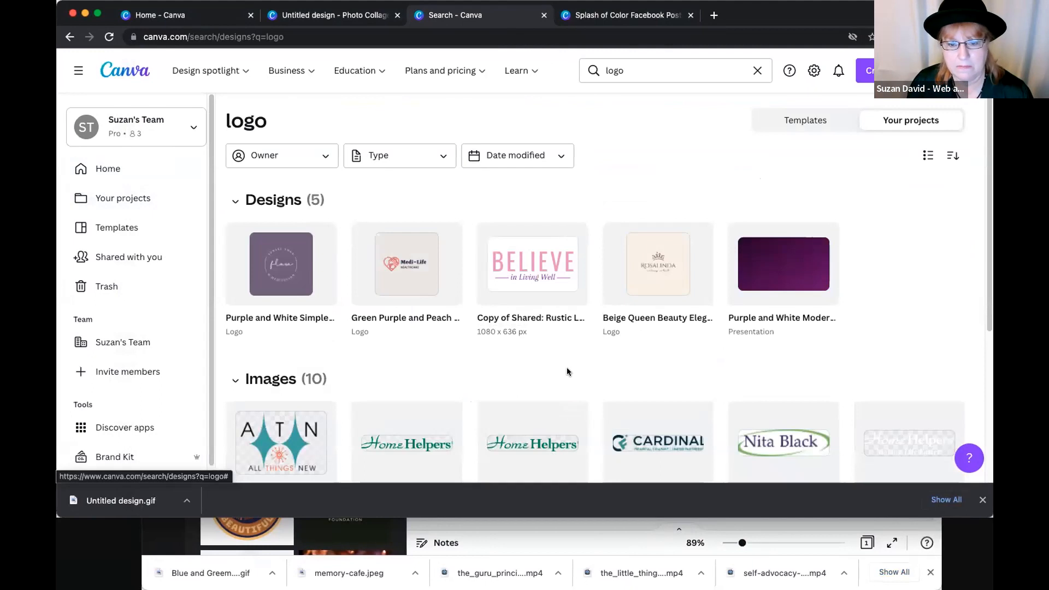
scroll(568, 369, "down", 5)
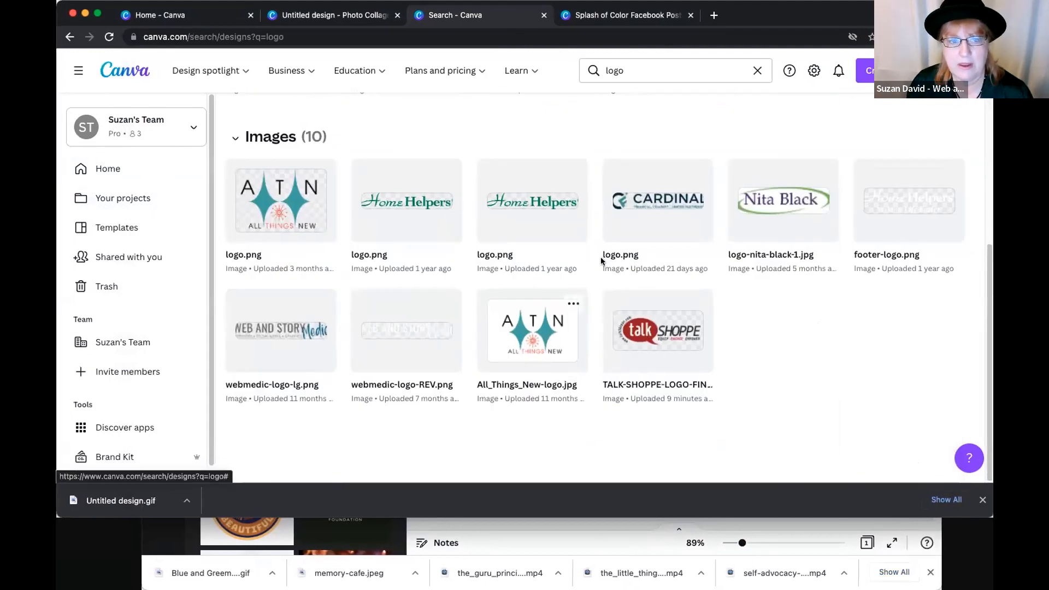
scroll(574, 299, "up", 5)
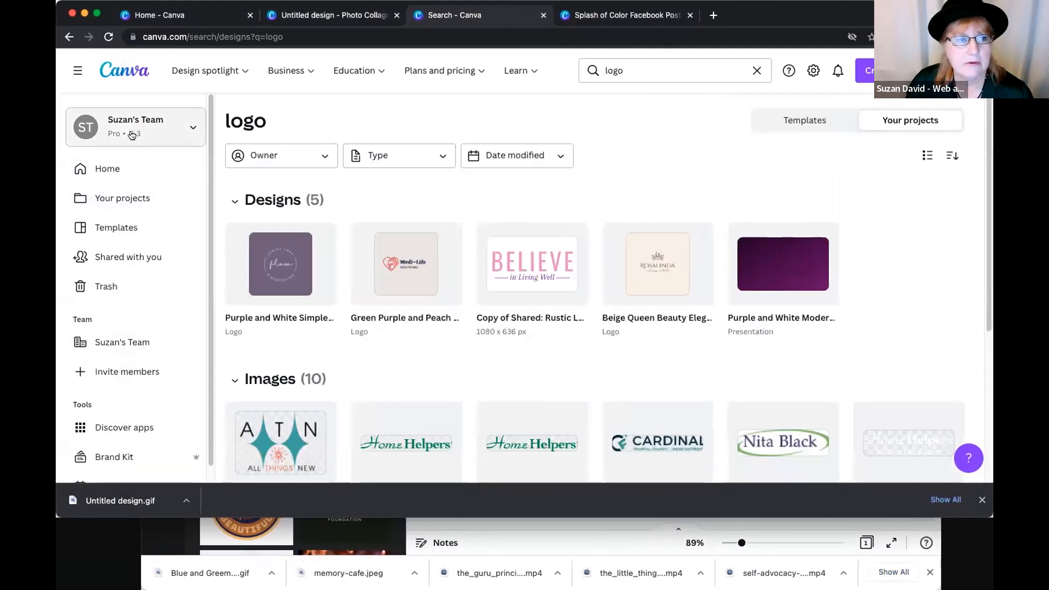
- Return to the team account's home page and repeat the project search for "logo"
left_click(108, 169)
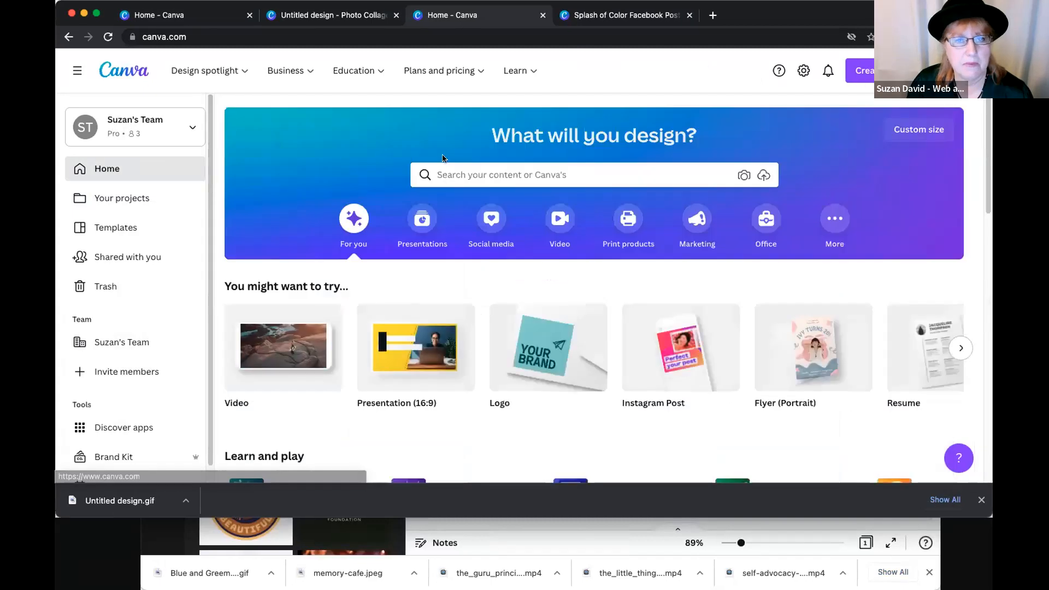
left_click(478, 176)
left_click(507, 136)
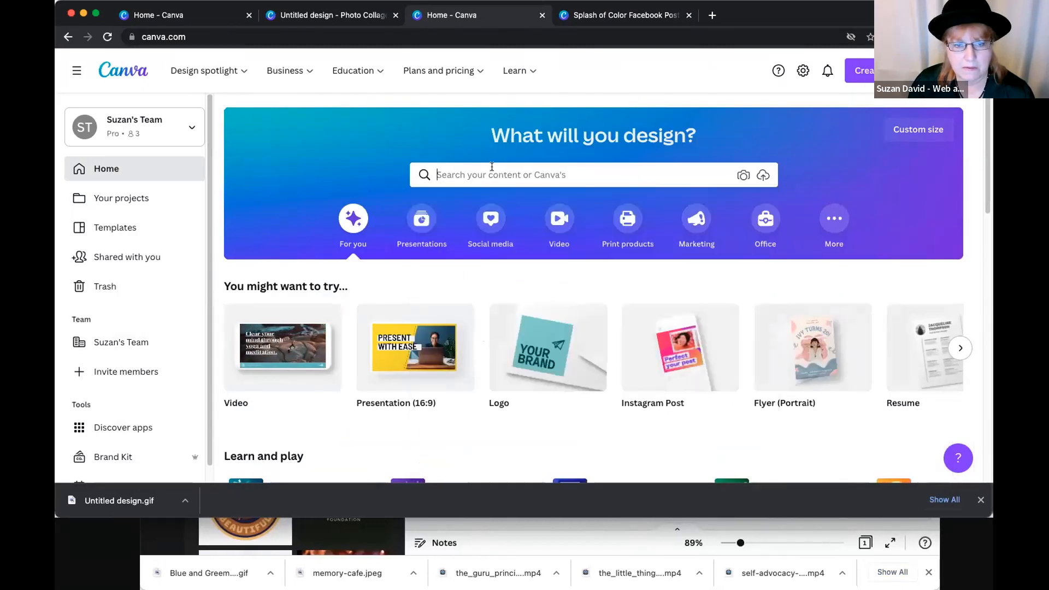
left_click(492, 169)
type("logo")
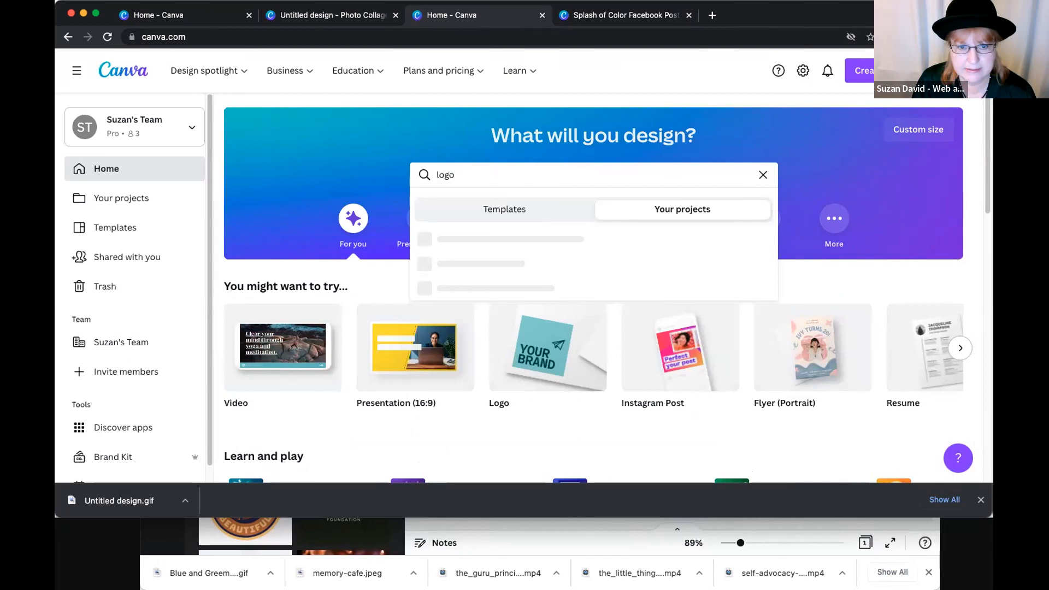
key("Return")
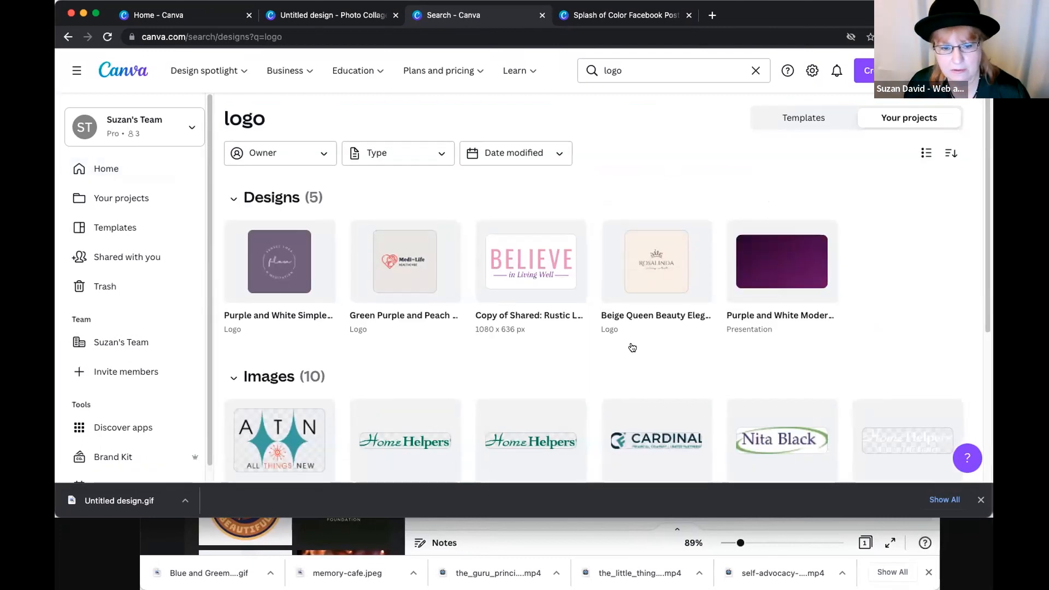
- Preview the uploaded image TALK-SHOPPE-LOGO-FINAL.png, close the preview, and go back to the home page
scroll(633, 348, "down", 5)
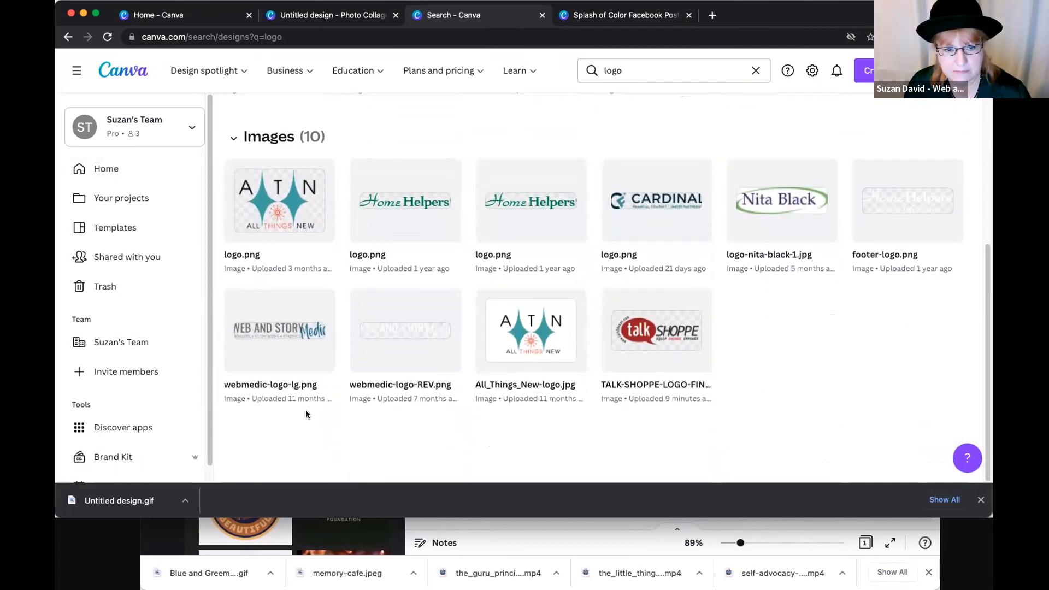
left_click(657, 338)
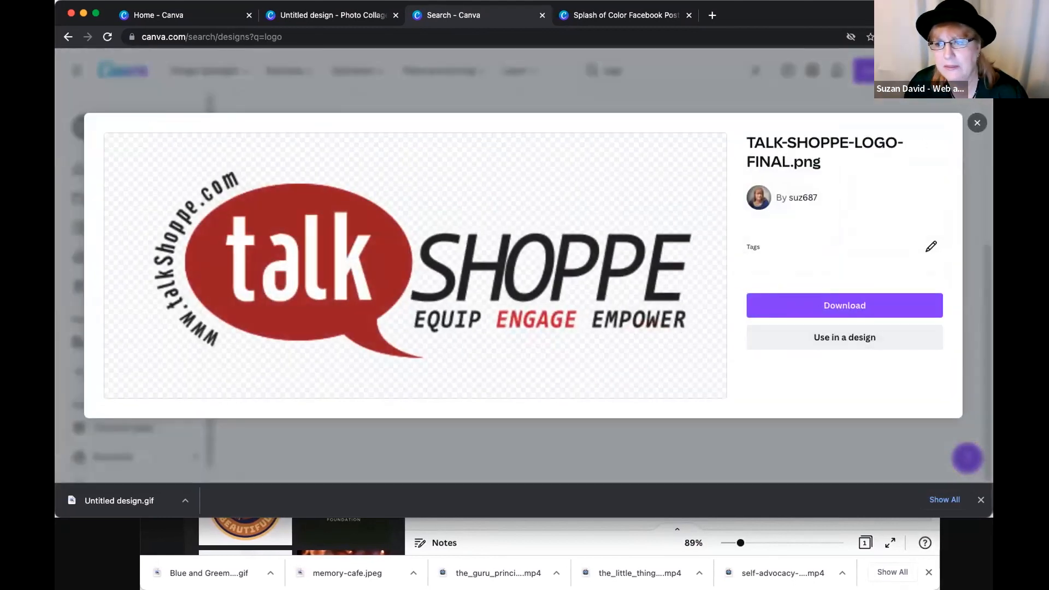
left_click(976, 123)
scroll(498, 124, "up", 4)
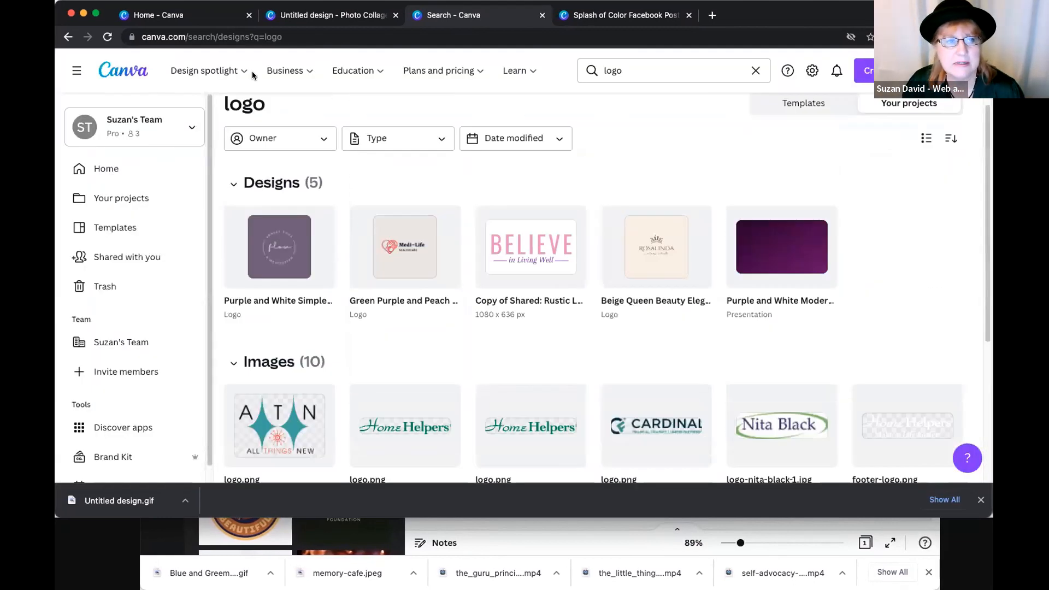
left_click(115, 72)
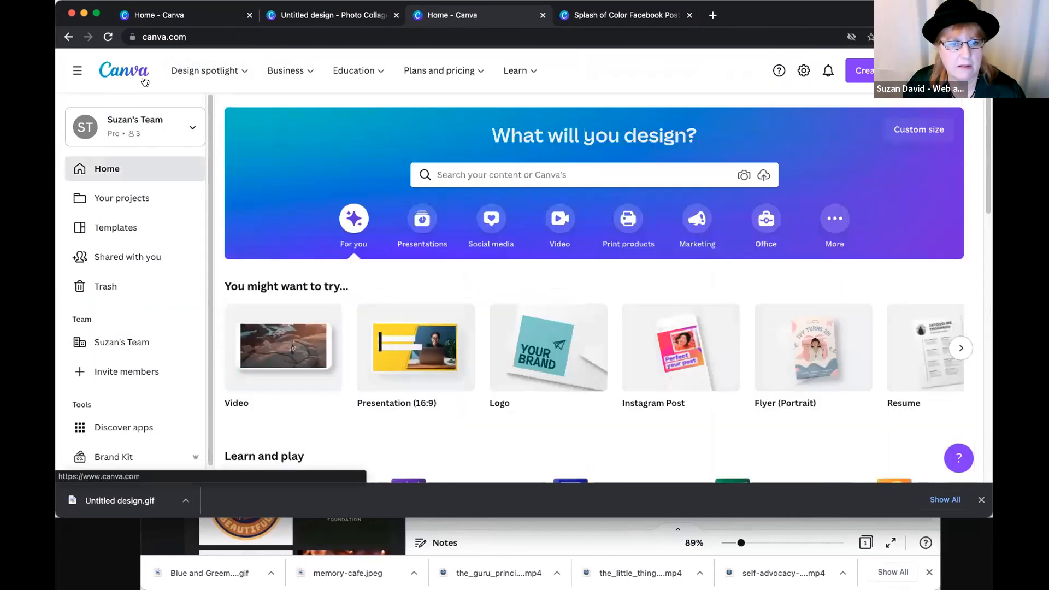
- Open the logo maker from the home page, look through its templates, and open the green Plantiful tropical plant logo for editing
mouse_move(205, 71)
left_click(583, 201)
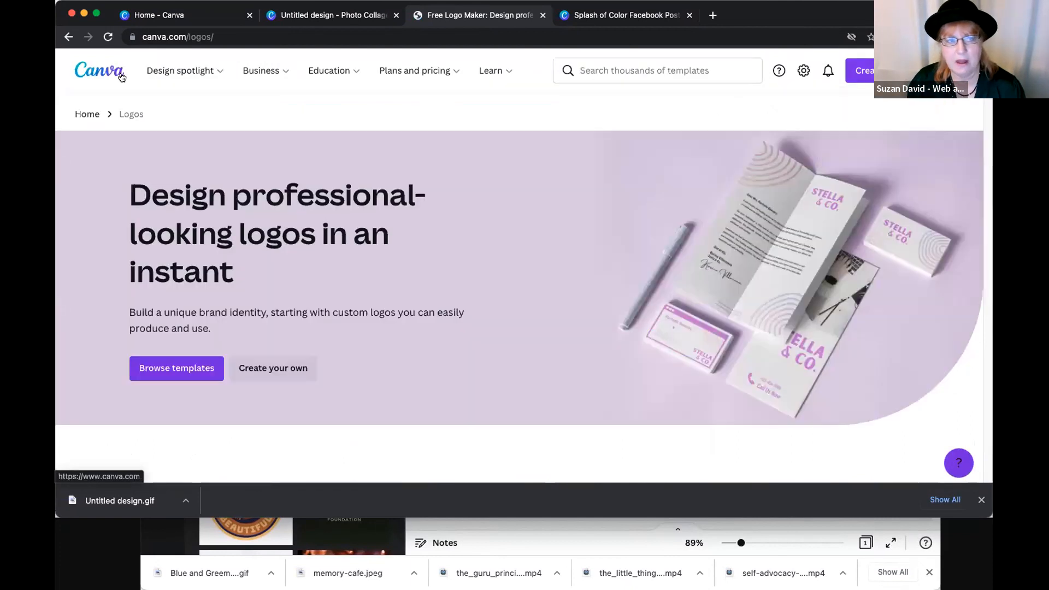
scroll(411, 302, "down", 8)
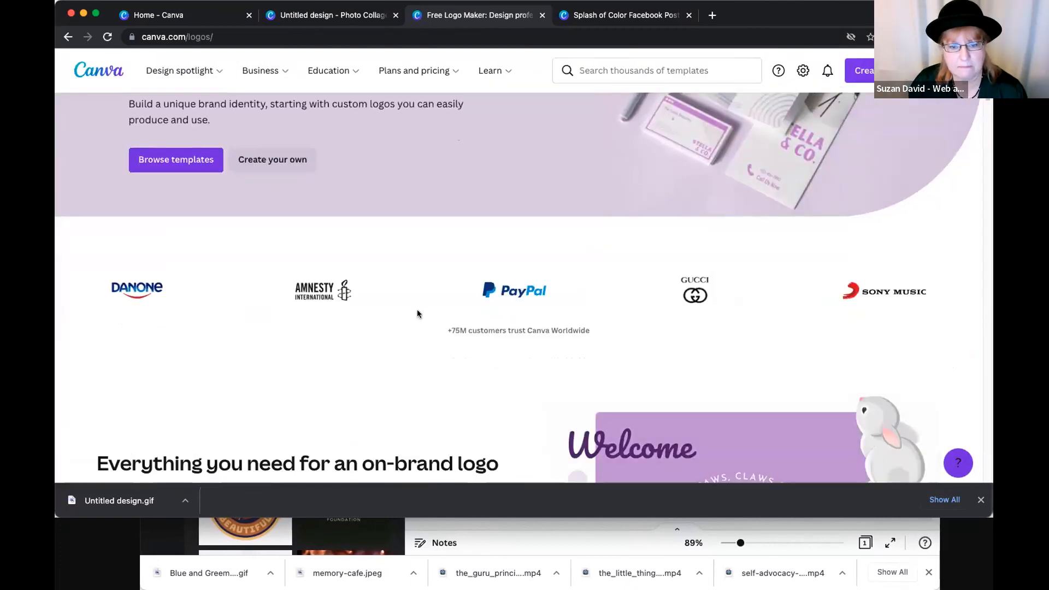
scroll(418, 309, "down", 10)
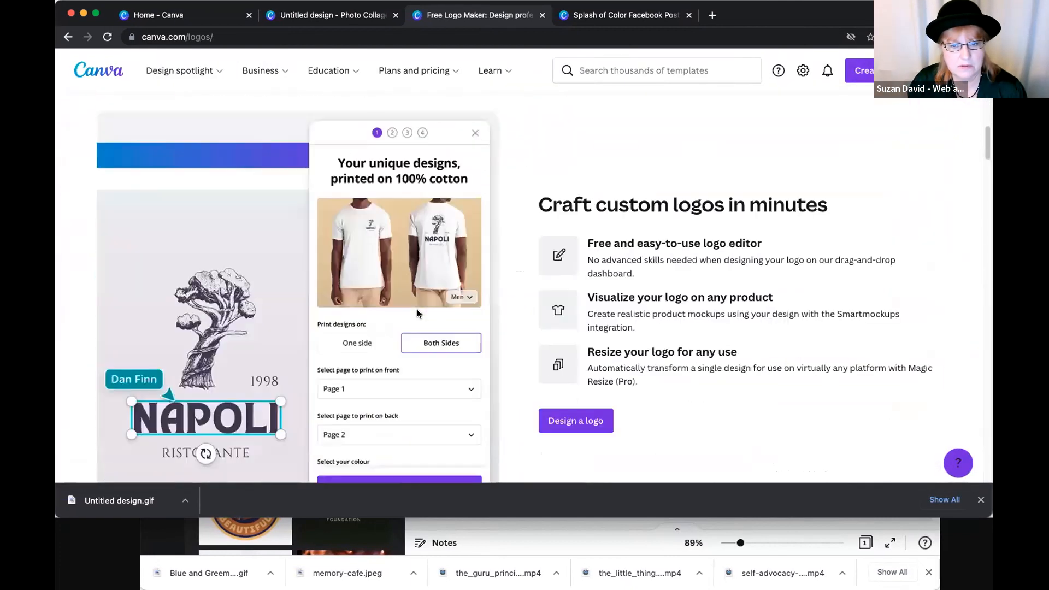
scroll(418, 310, "down", 6)
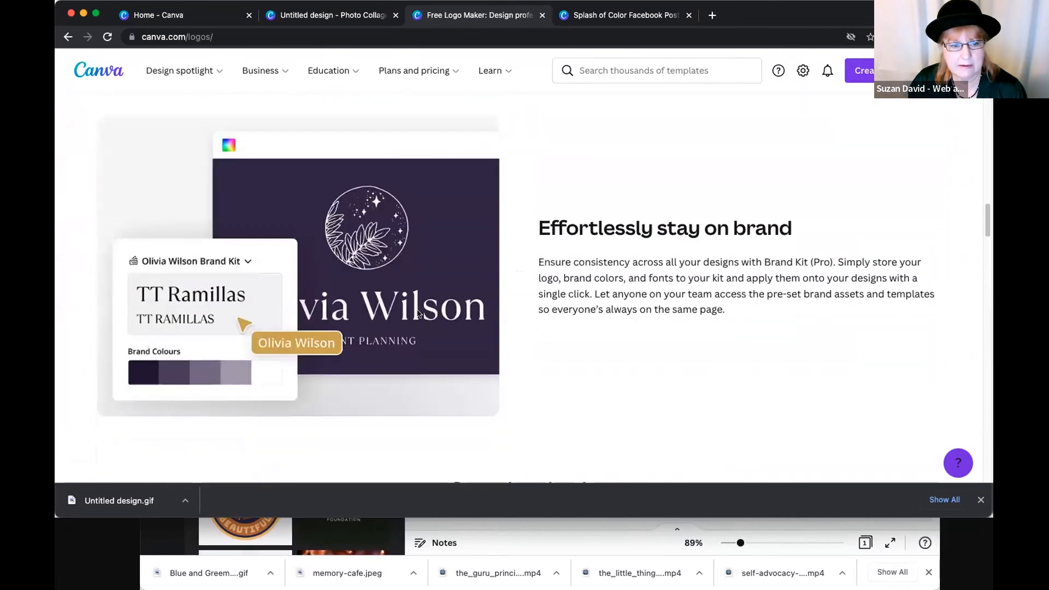
scroll(417, 310, "up", 5)
scroll(417, 309, "down", 7)
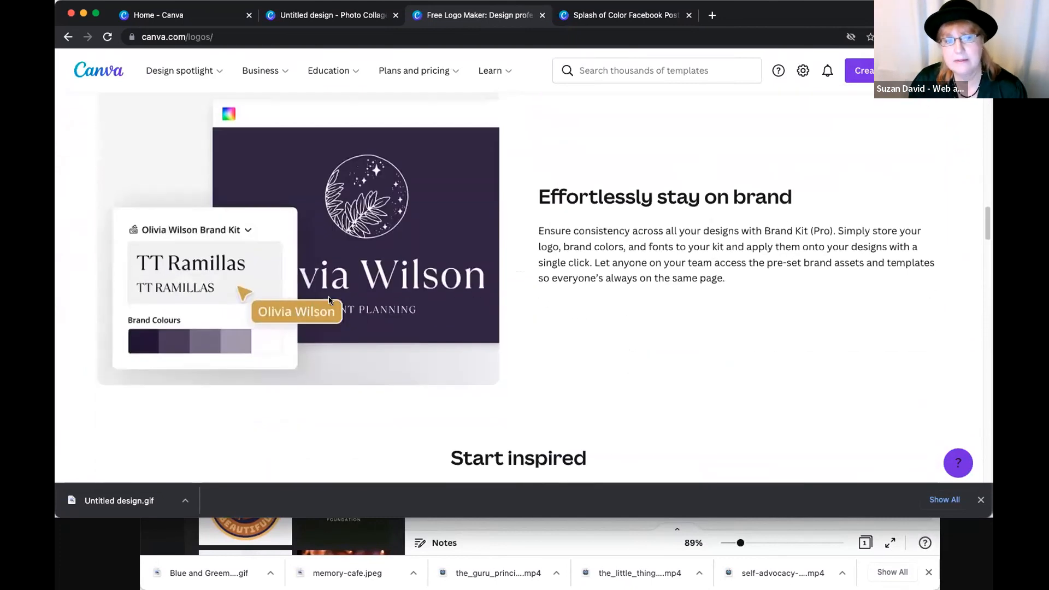
scroll(350, 317, "down", 15)
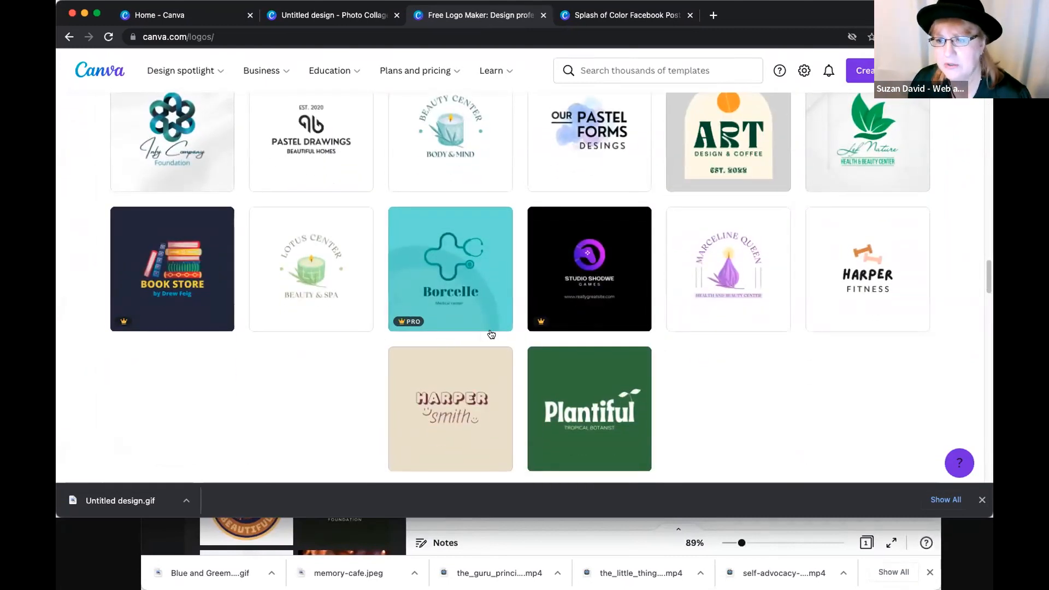
left_click(582, 383)
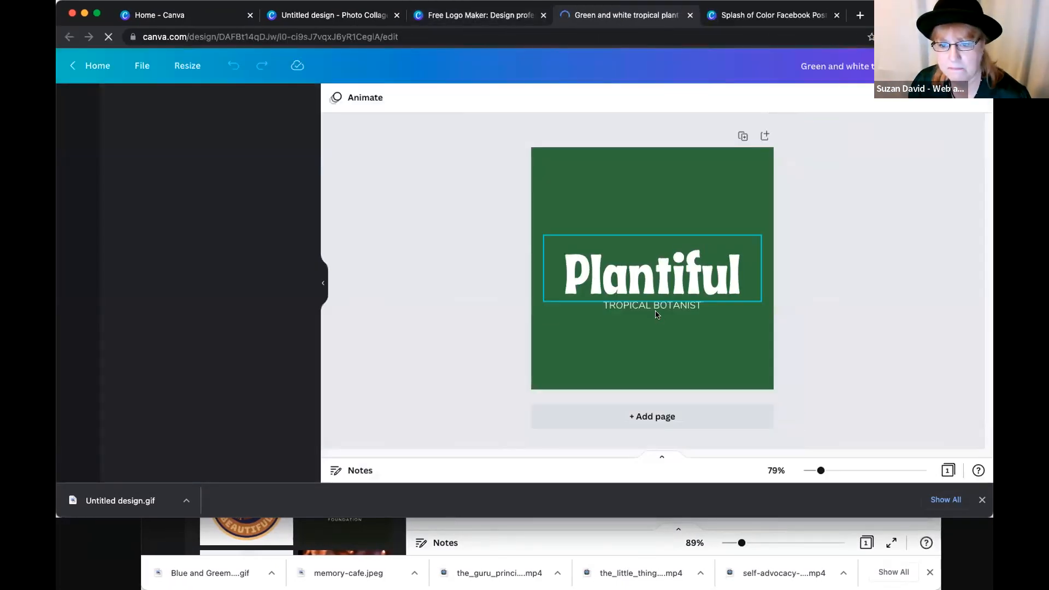
- Set the Plantiful logo's background to the teal from the All Things New brand colors
left_click(656, 307)
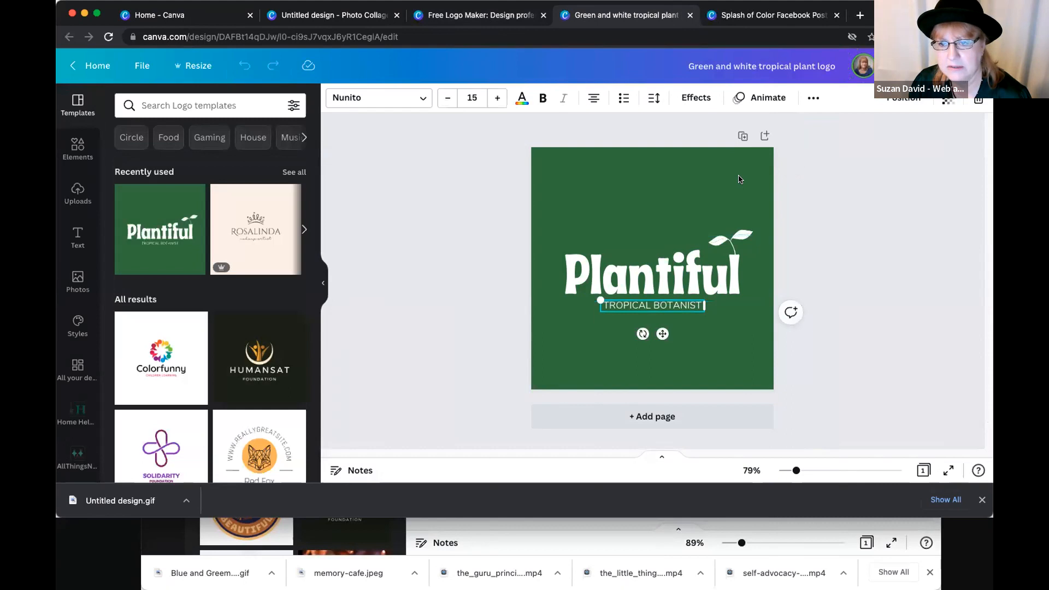
left_click(740, 179)
left_click(605, 291)
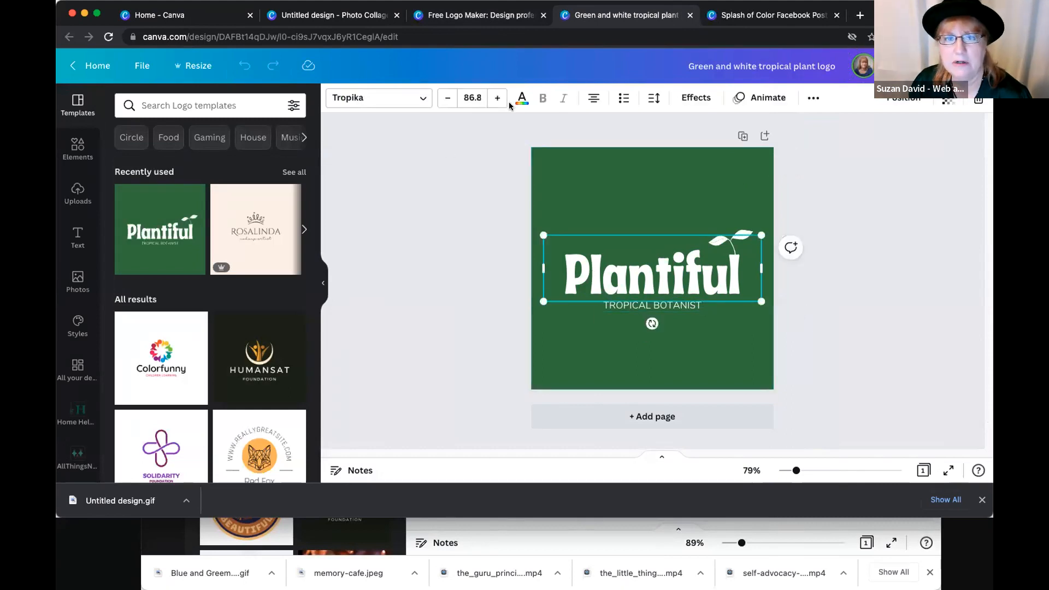
left_click(610, 195)
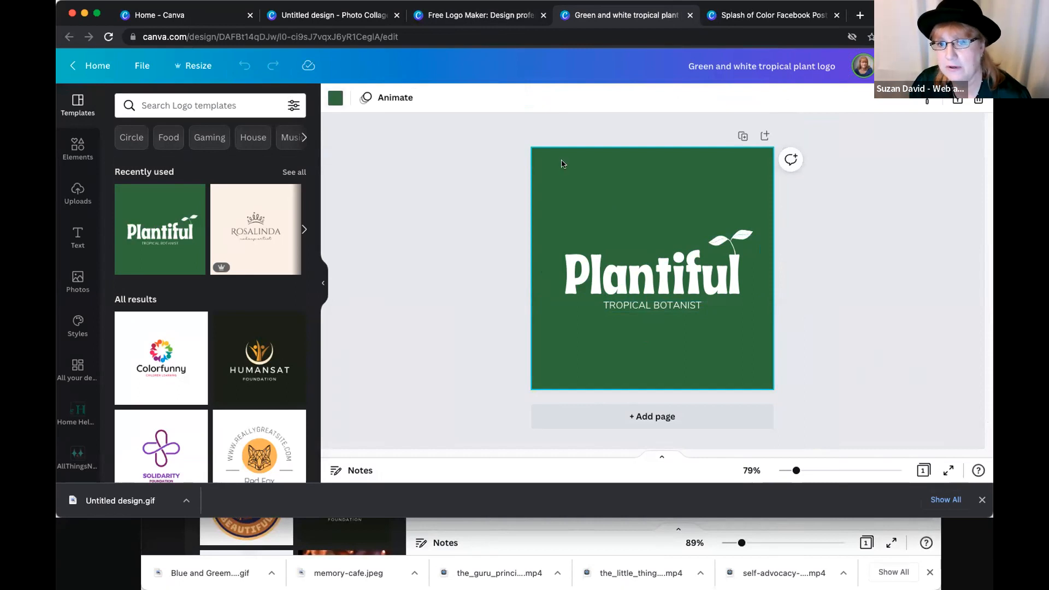
left_click(335, 98)
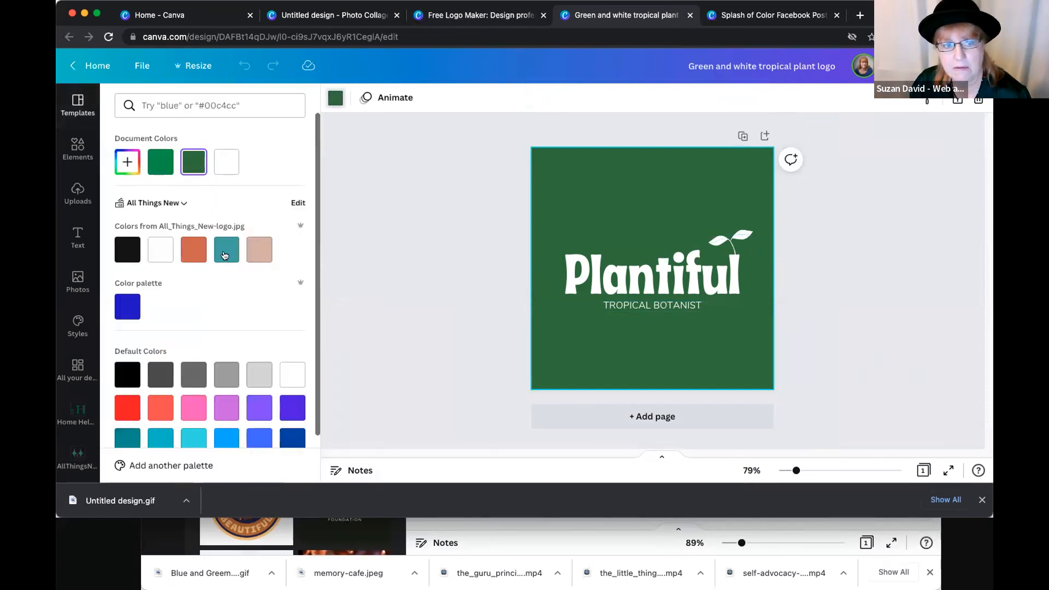
left_click(225, 255)
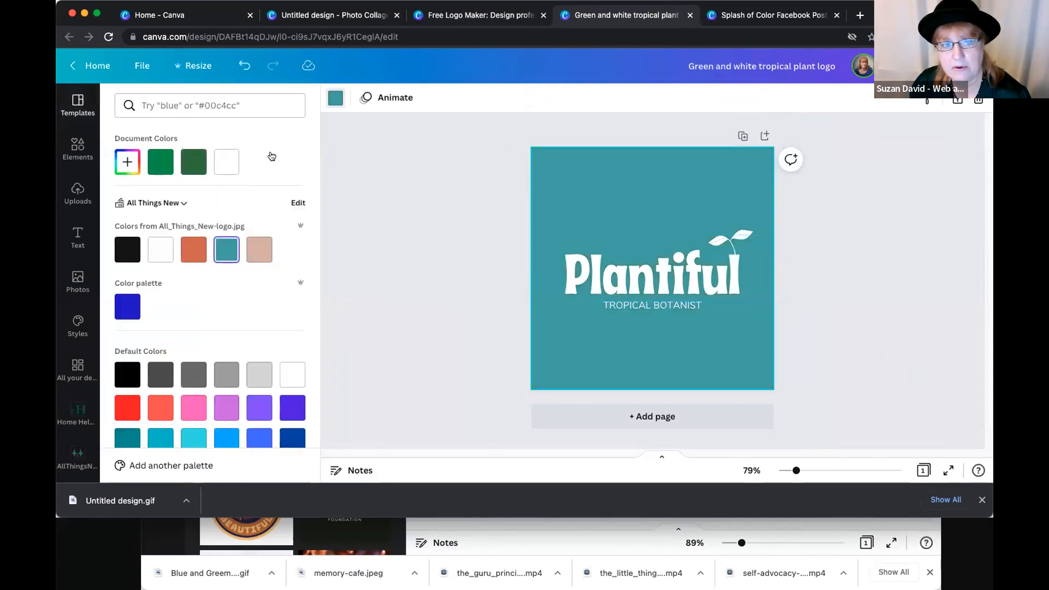
- Change the logo's background to the white from the All Things New brand colors
left_click(336, 99)
left_click(336, 99)
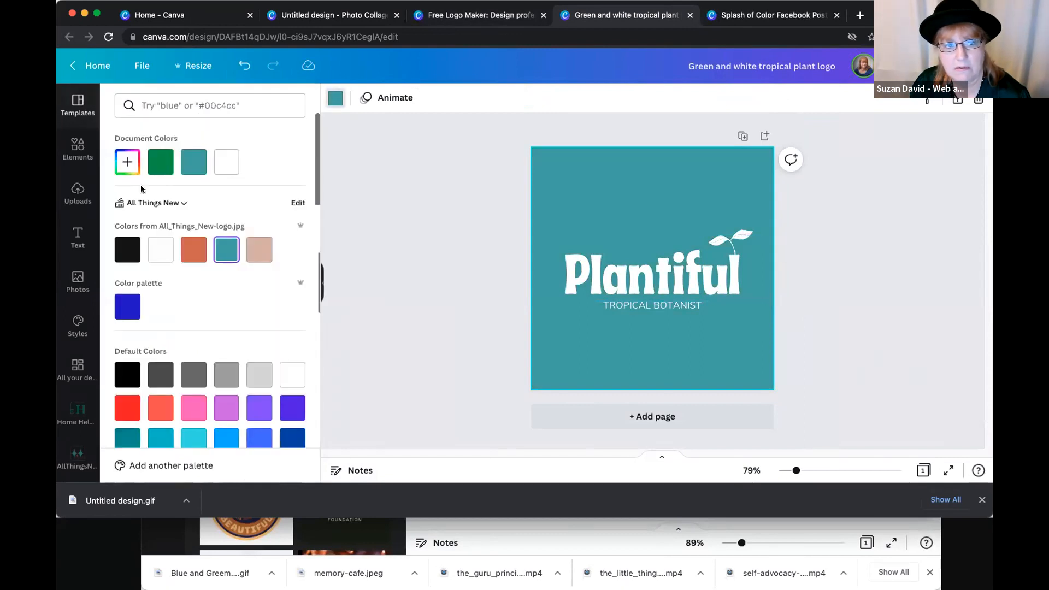
left_click(160, 250)
- Recolor the Plantiful text with the teal from the All Things New brand colors
left_click(649, 244)
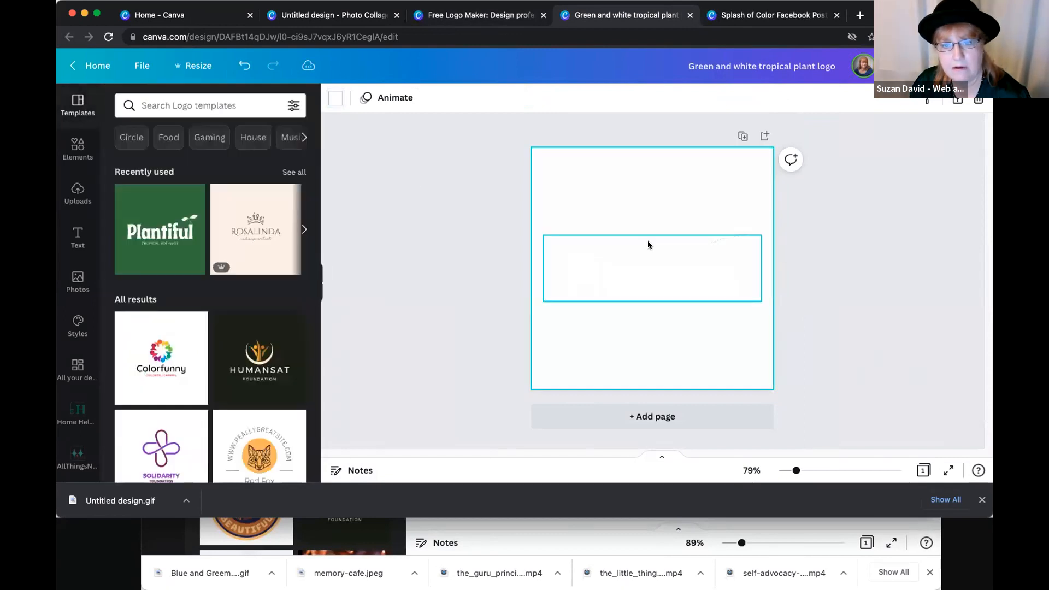
left_click(522, 98)
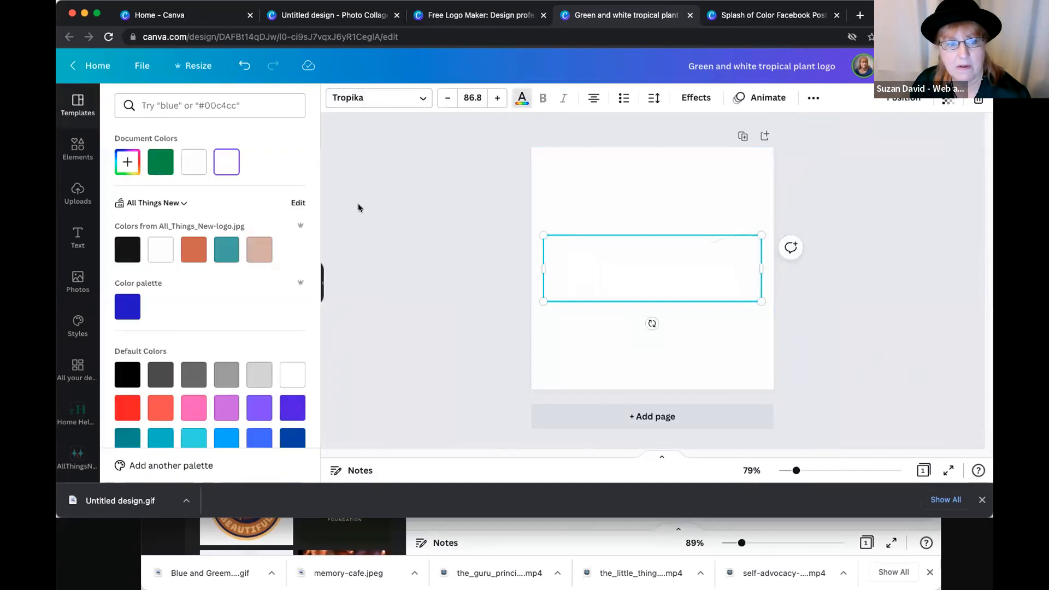
left_click(222, 260)
left_click(709, 311)
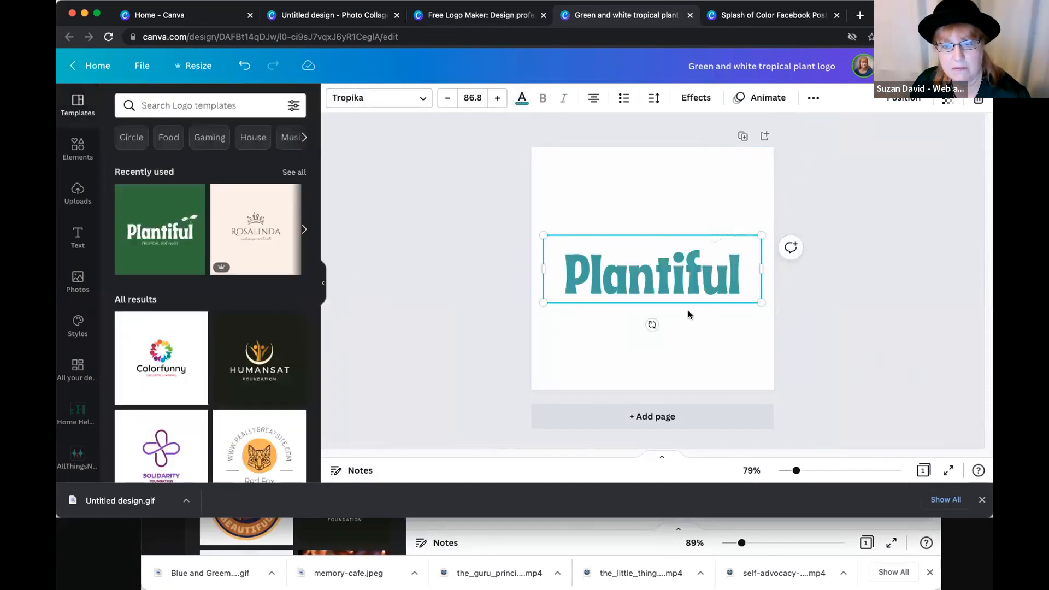
- Recolor the TROPICAL BOTANIST tagline with a purple from the default colors
left_click(670, 306)
left_click(522, 98)
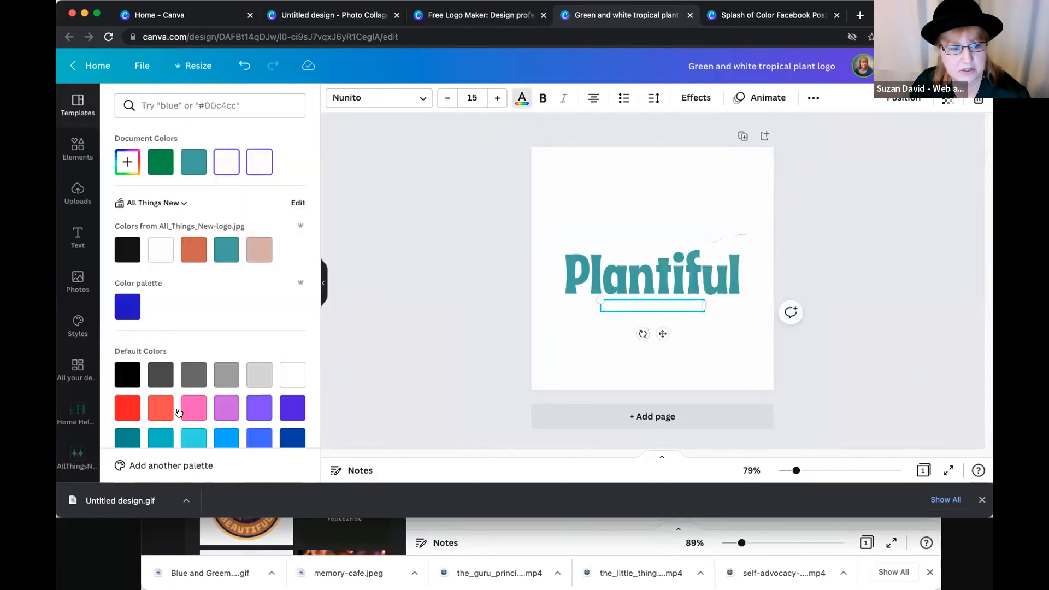
left_click(259, 407)
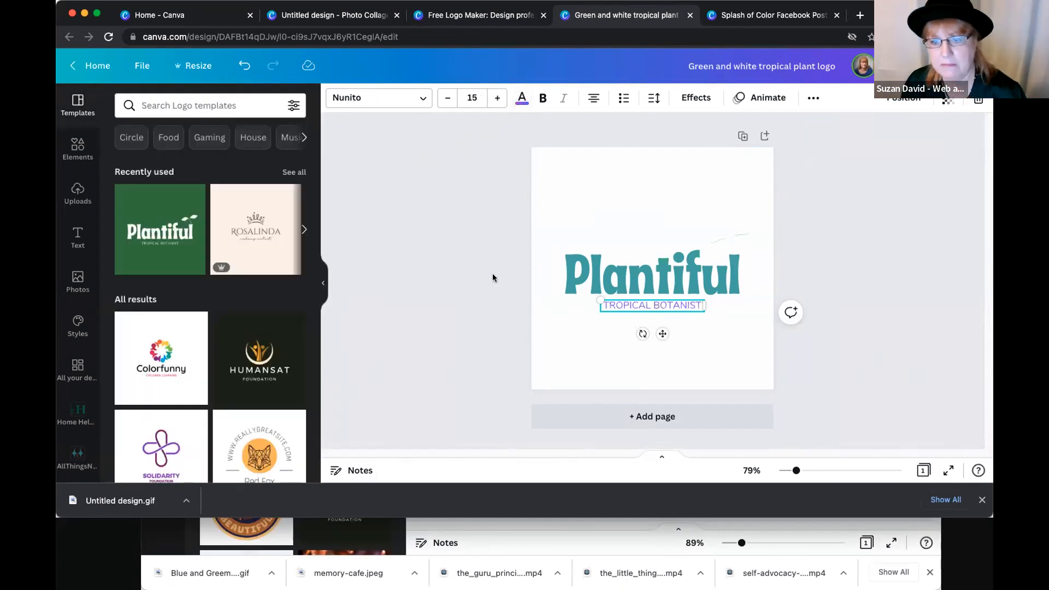
left_click(493, 278)
left_click(753, 232)
left_click(771, 212)
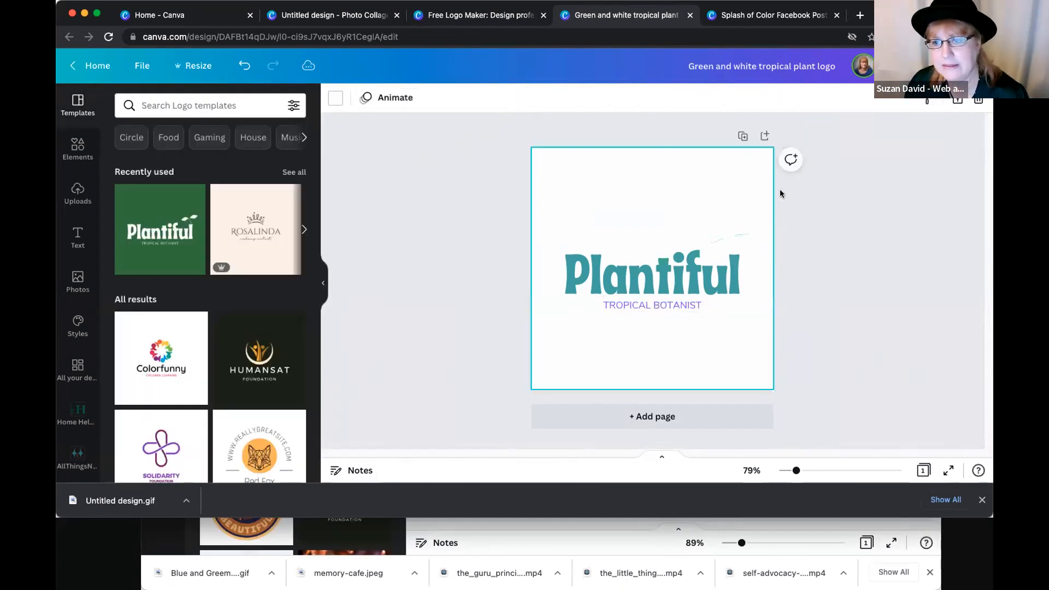
- Open the logo's PNG download options, enable the transparent background, and leave the options without downloading
left_click(957, 65)
left_click(785, 361)
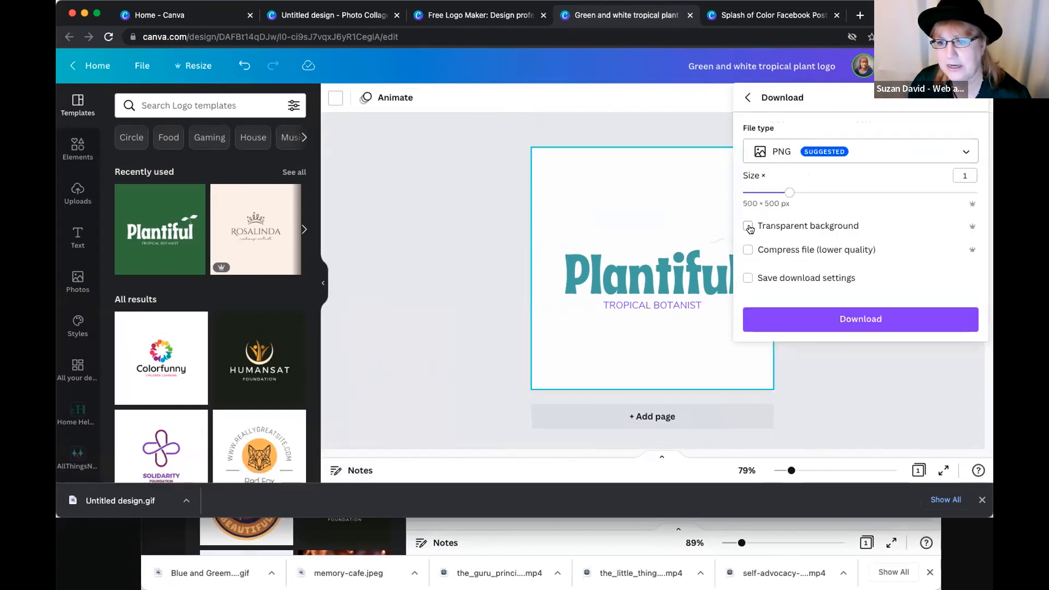
left_click(749, 227)
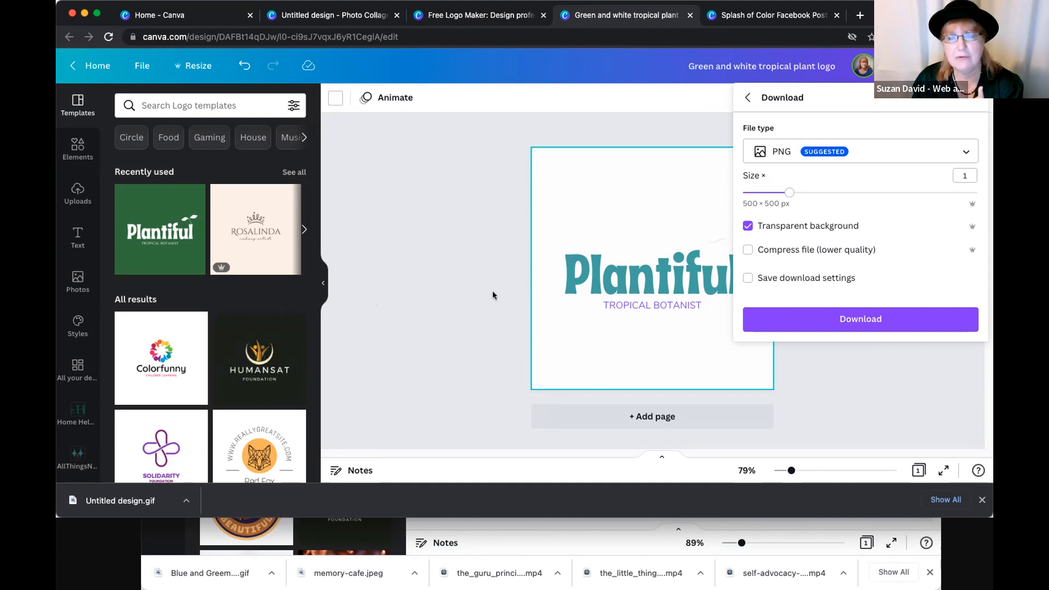
left_click(462, 199)
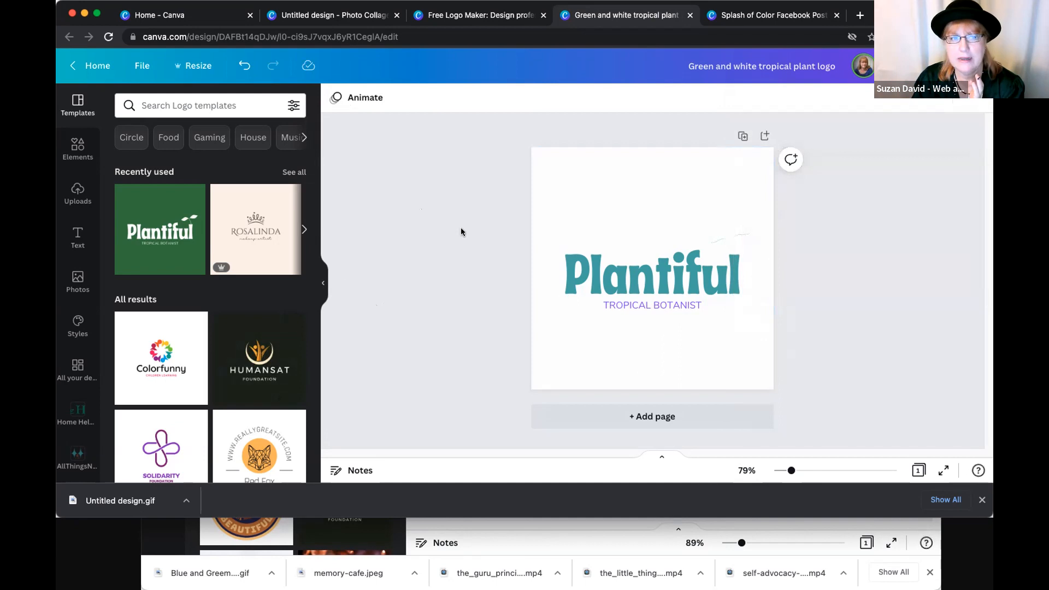
- Detach the first Home tab from the team account's window and switch to the window with the Orange Summer Camp Logo
left_click_drag(203, 23, 206, 45)
left_click(209, 16)
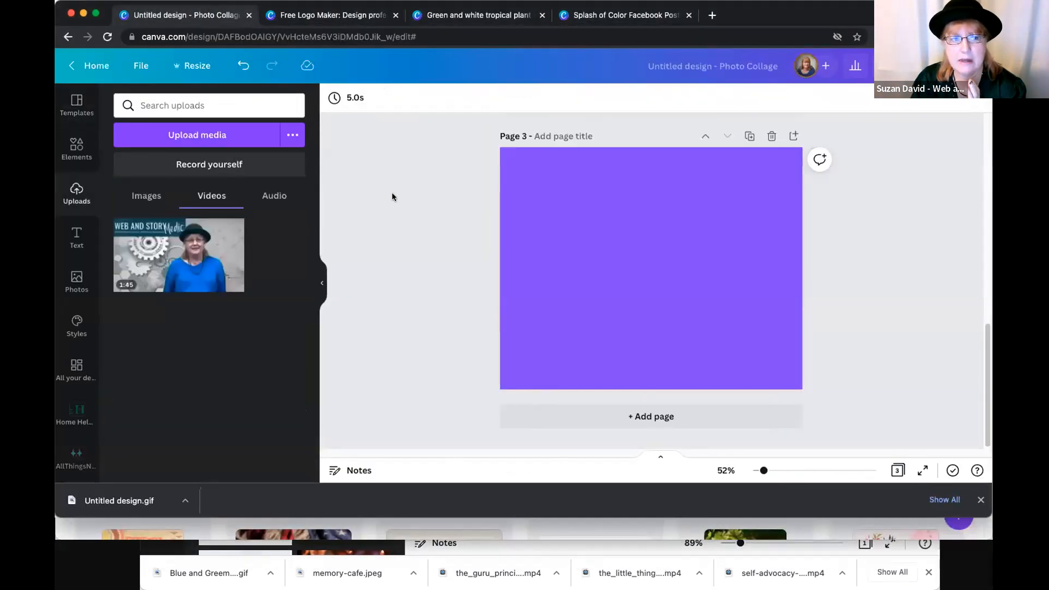
left_click(520, 558)
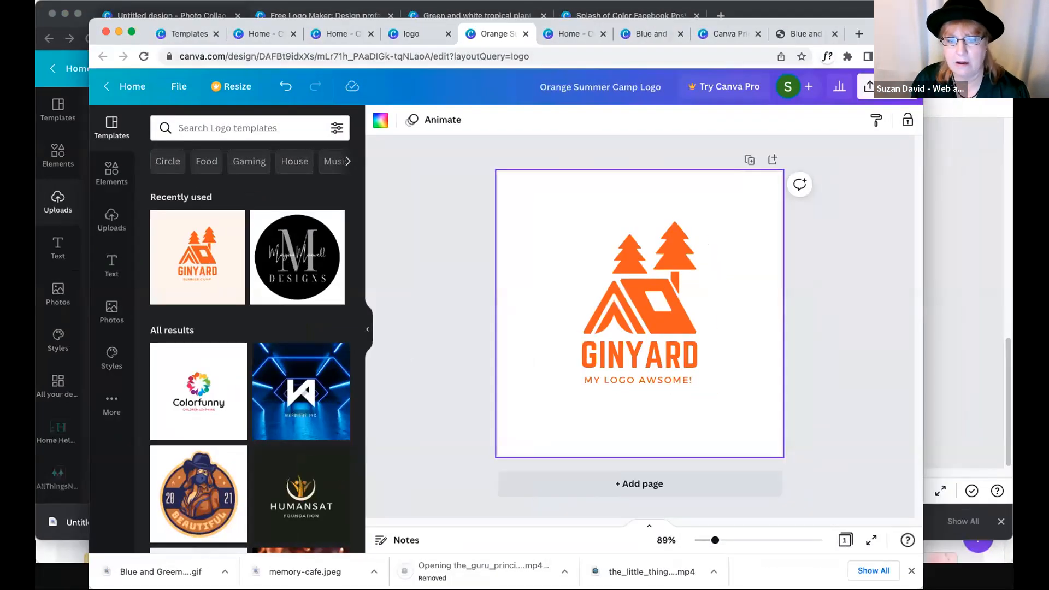
- Add a second page to the Orange Summer Camp Logo and apply the round "2021 BEAUTIFUL" badge template to it
left_click(650, 313)
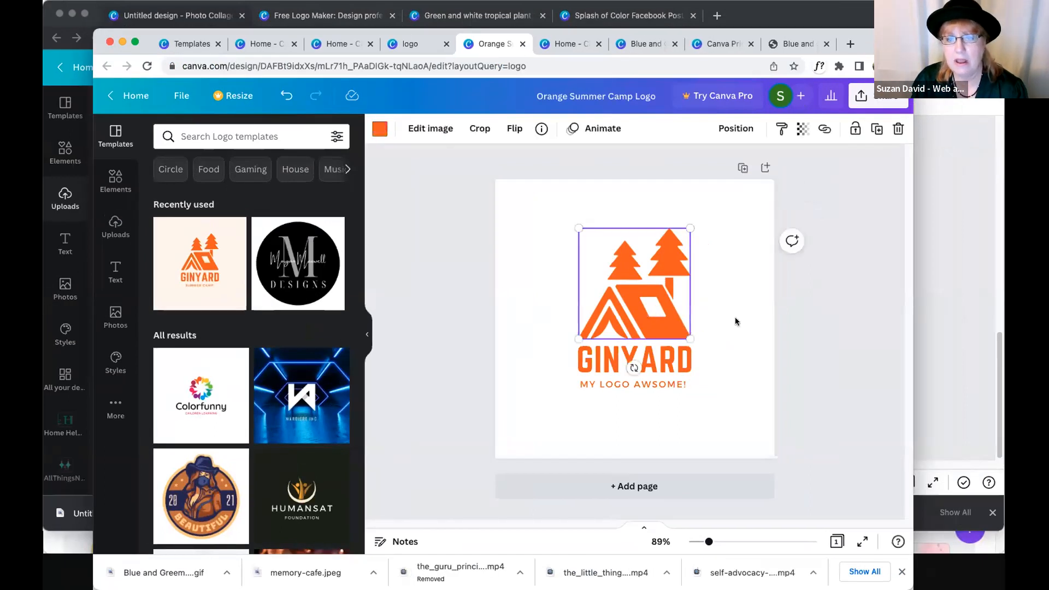
left_click(735, 321)
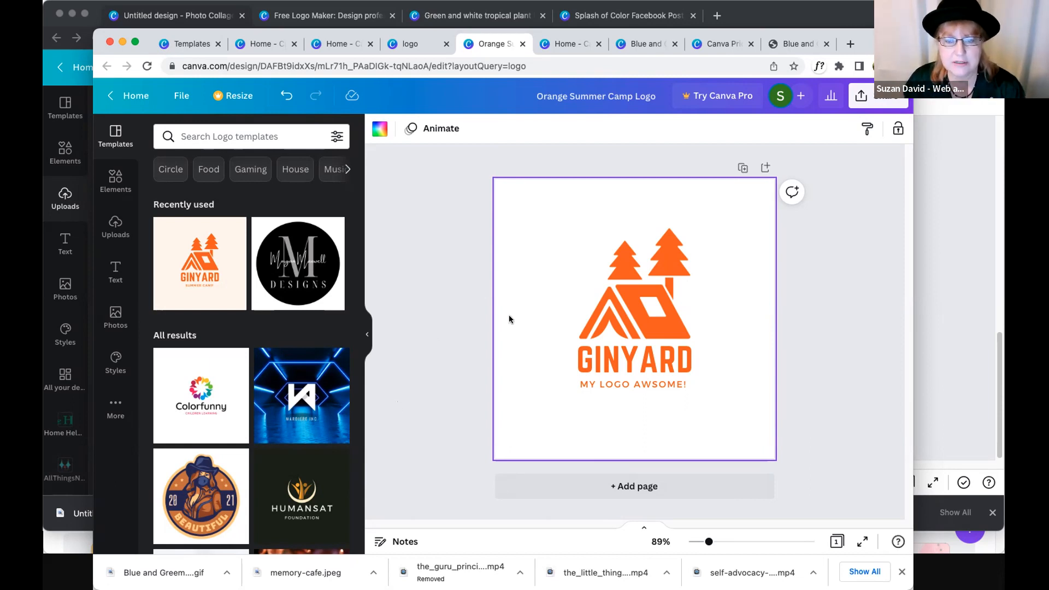
left_click(657, 486)
left_click(208, 481)
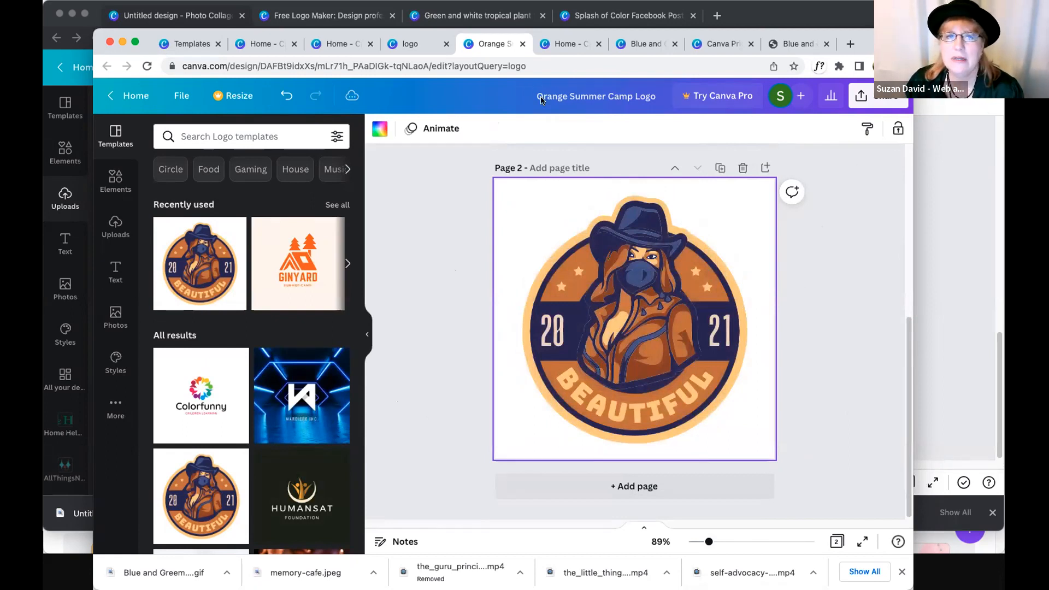
- Return to the home page, search for "flyer" with the "business flyer" suggestion, and look through the templates
left_click(135, 96)
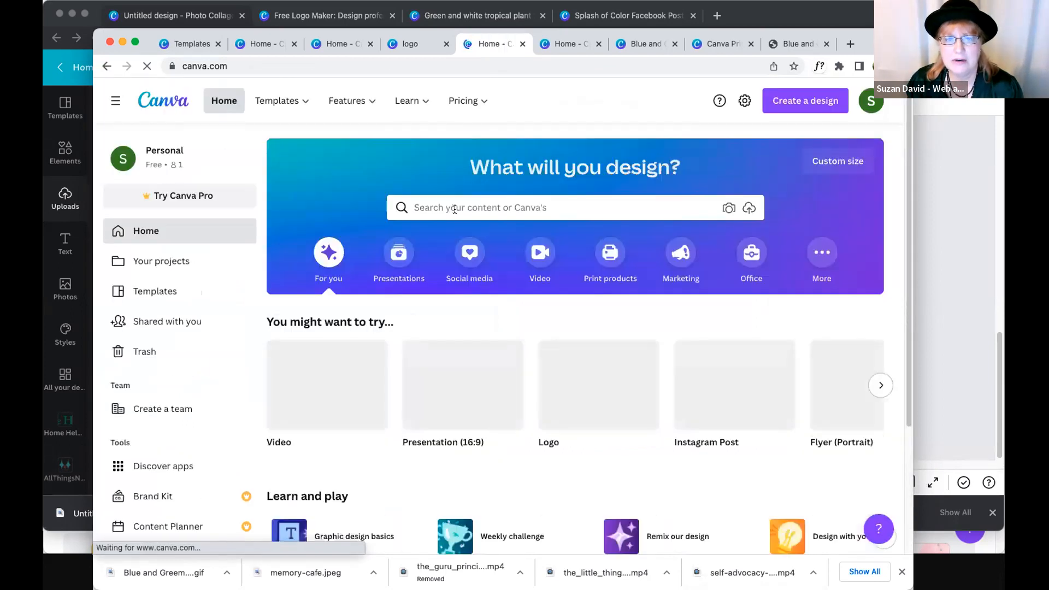
left_click(452, 208)
type("flyer")
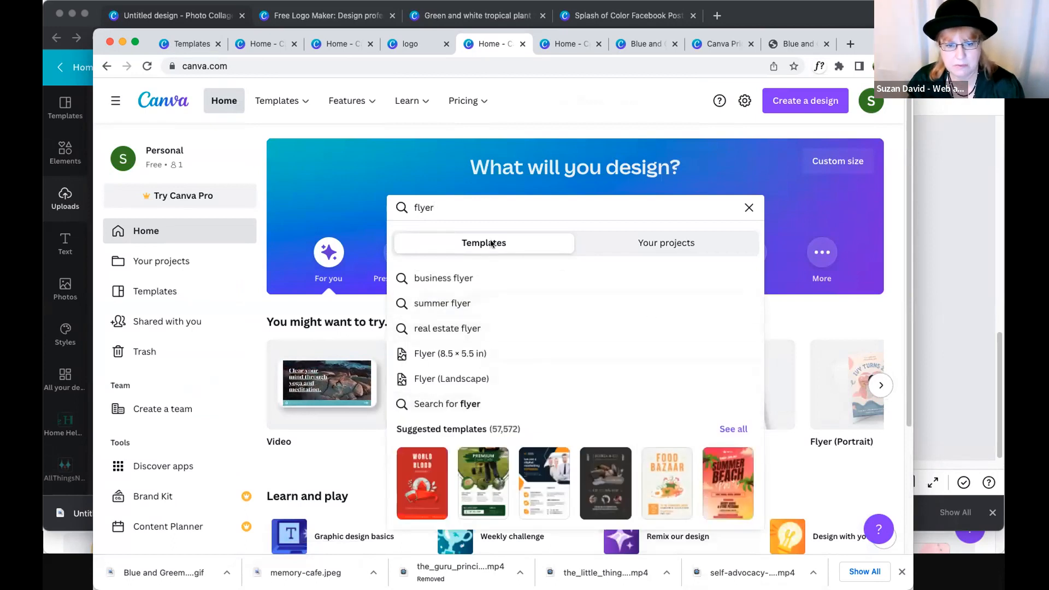
left_click(446, 280)
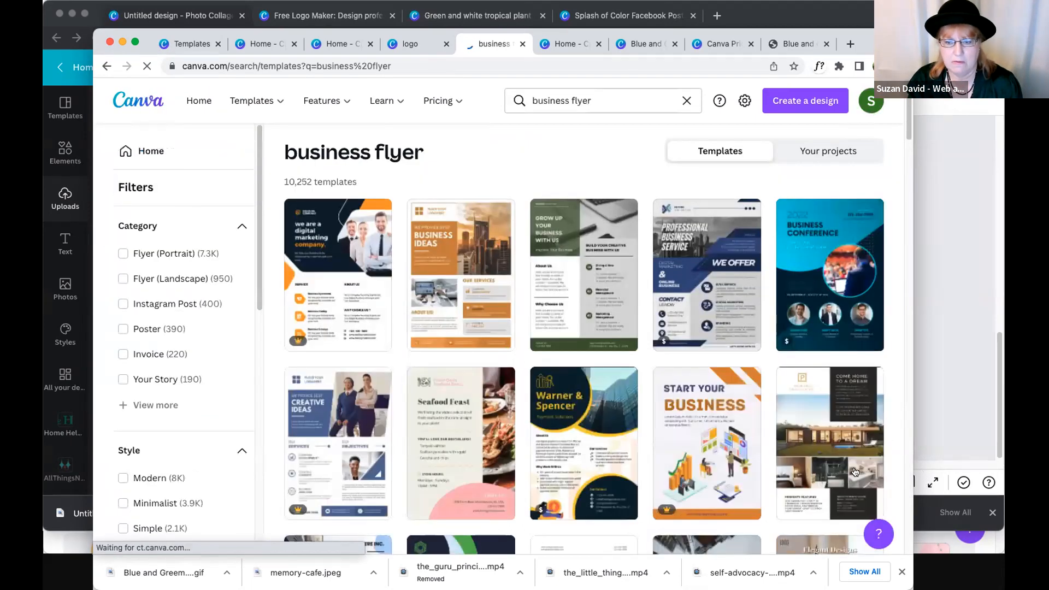
scroll(855, 472, "down", 4)
scroll(855, 472, "down", 4)
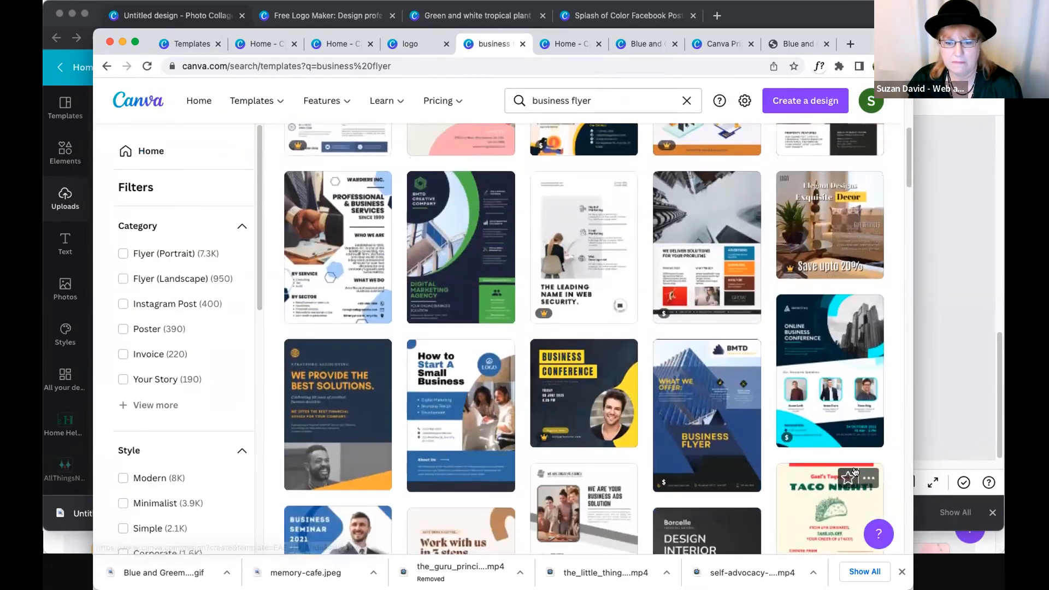
scroll(713, 399, "up", 6)
scroll(713, 399, "up", 2)
- Search the templates for "brochure" and open one of the matching designs in the editor
left_click(588, 101)
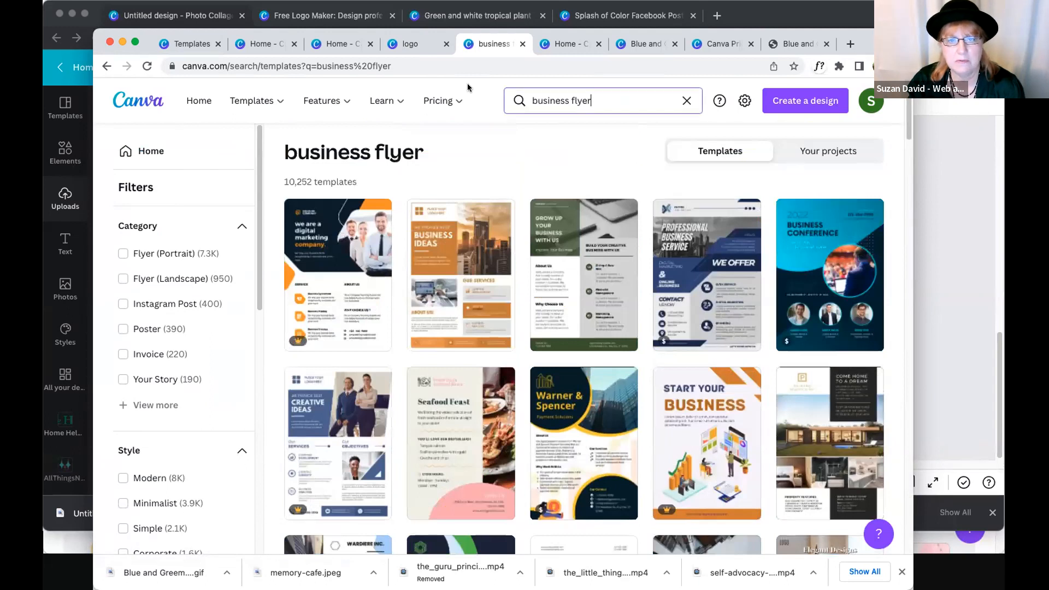
type("brochure")
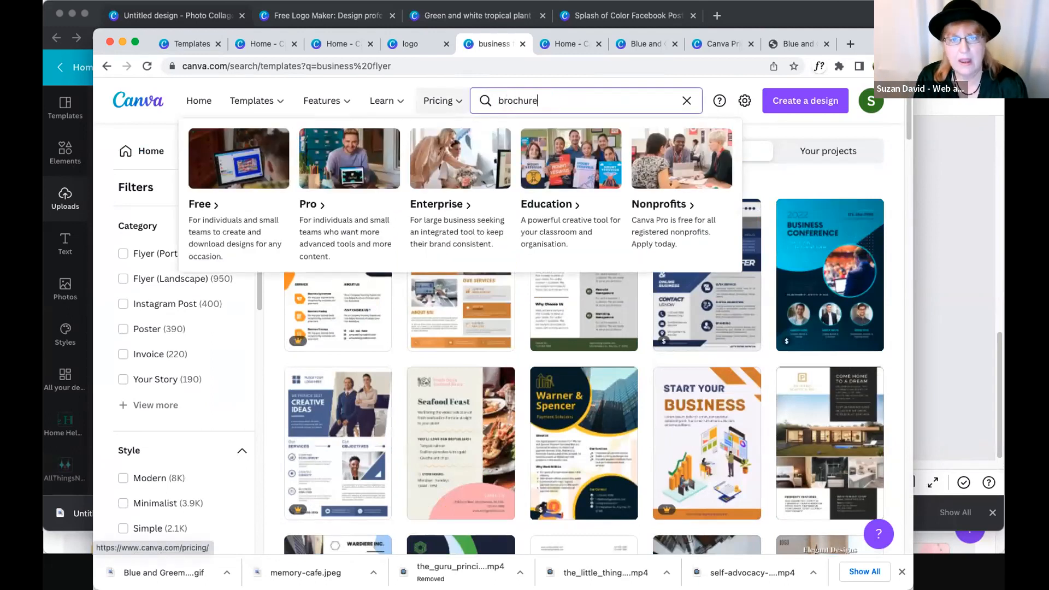
key("Return")
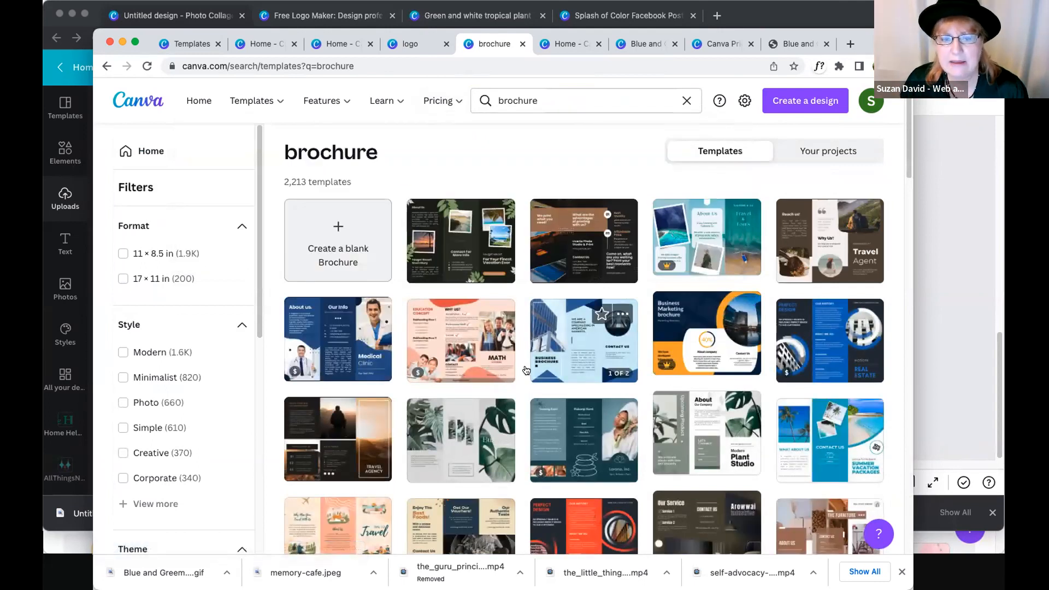
left_click(700, 399)
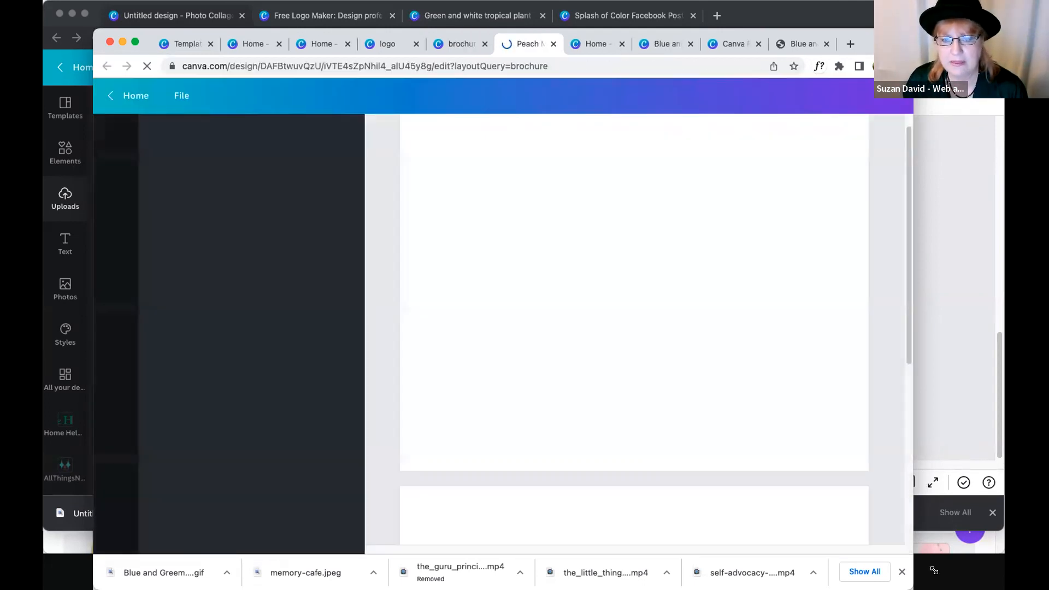
- Widen the browser window and look over both pages of the Peach Modern Course Brochure and their elements
left_click_drag(935, 571, 1040, 573)
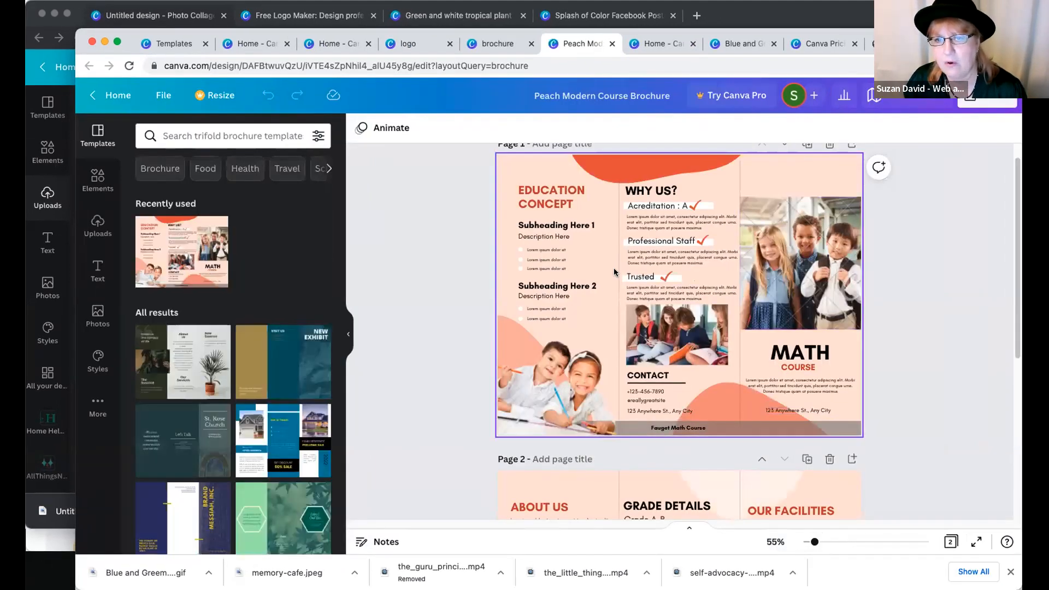
left_click(645, 280)
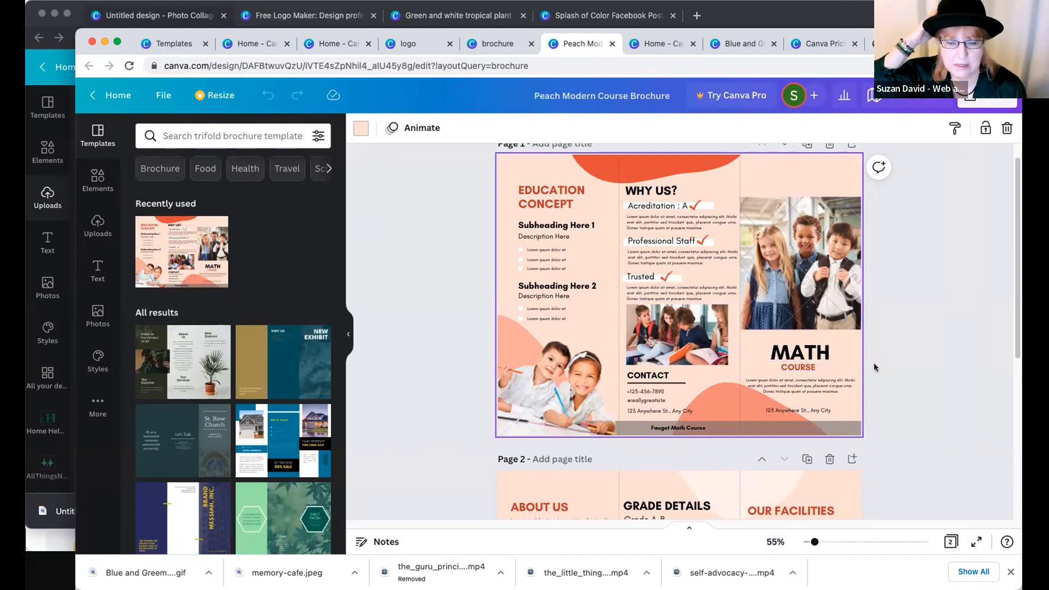
left_click(416, 335)
scroll(852, 481, "down", 5)
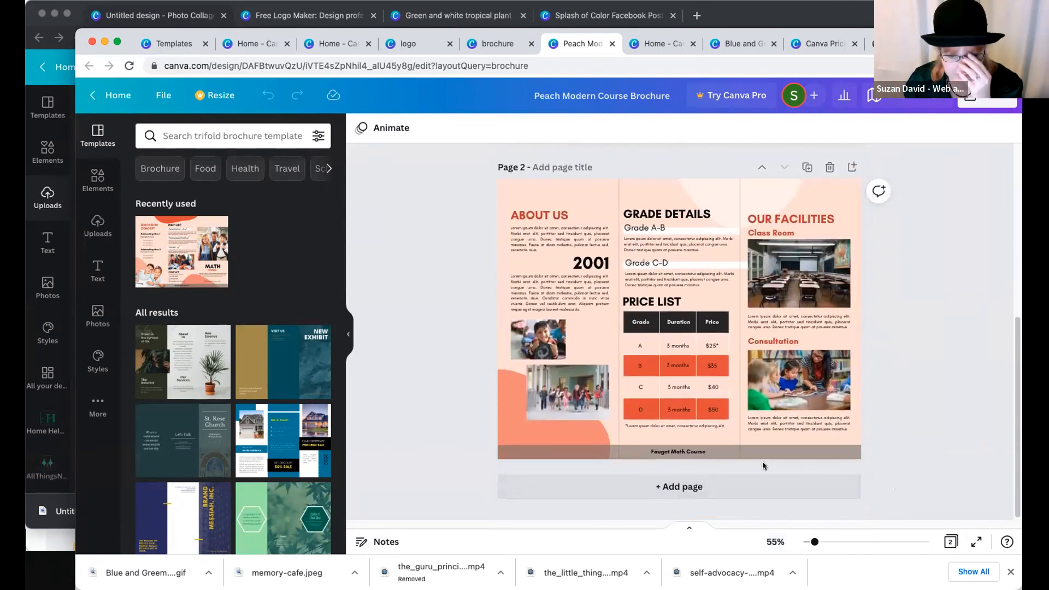
left_click(562, 439)
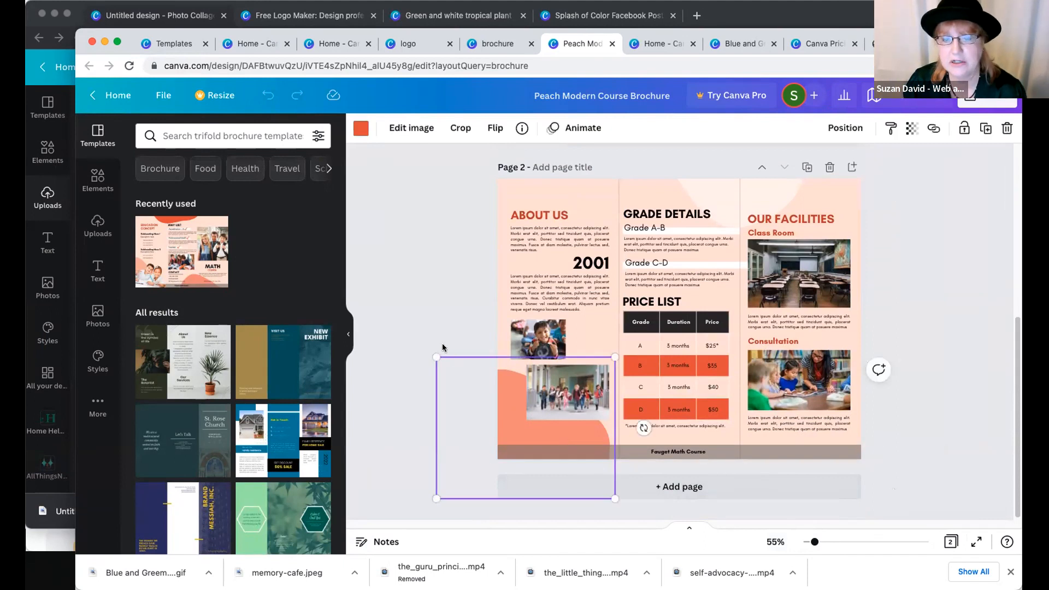
left_click(450, 316)
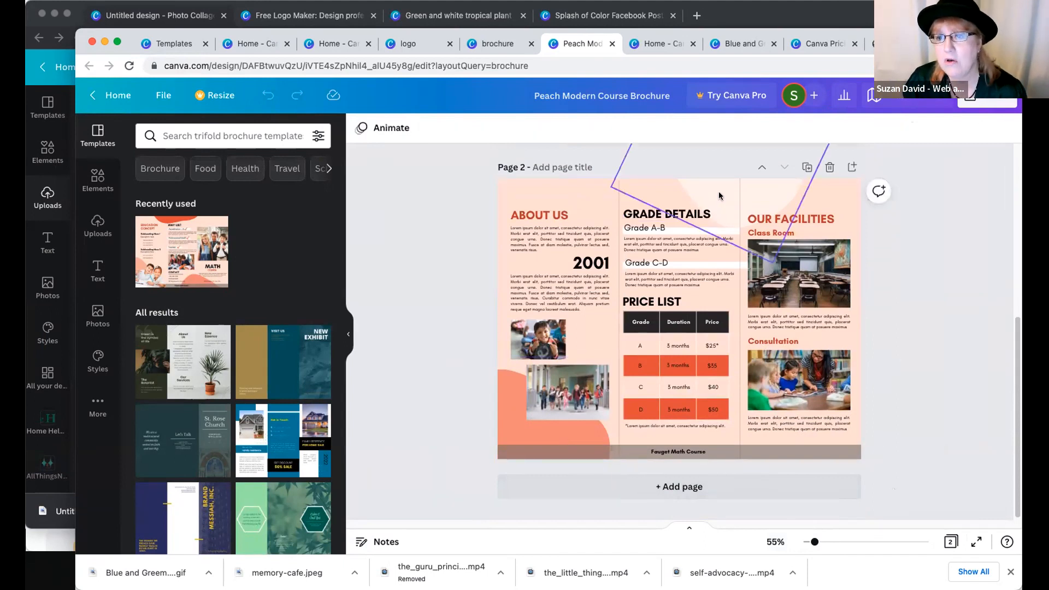
left_click(719, 193)
left_click(849, 232)
- Recolor the orange shape in page 2's lower corner with the darker orange-red document color
left_click(533, 425)
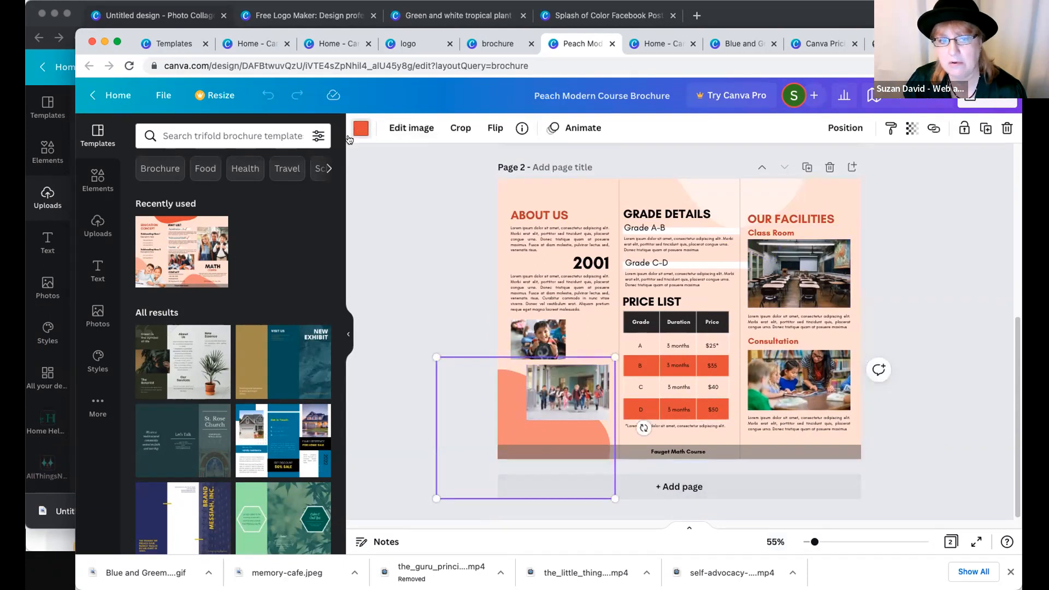
left_click(360, 129)
left_click(283, 194)
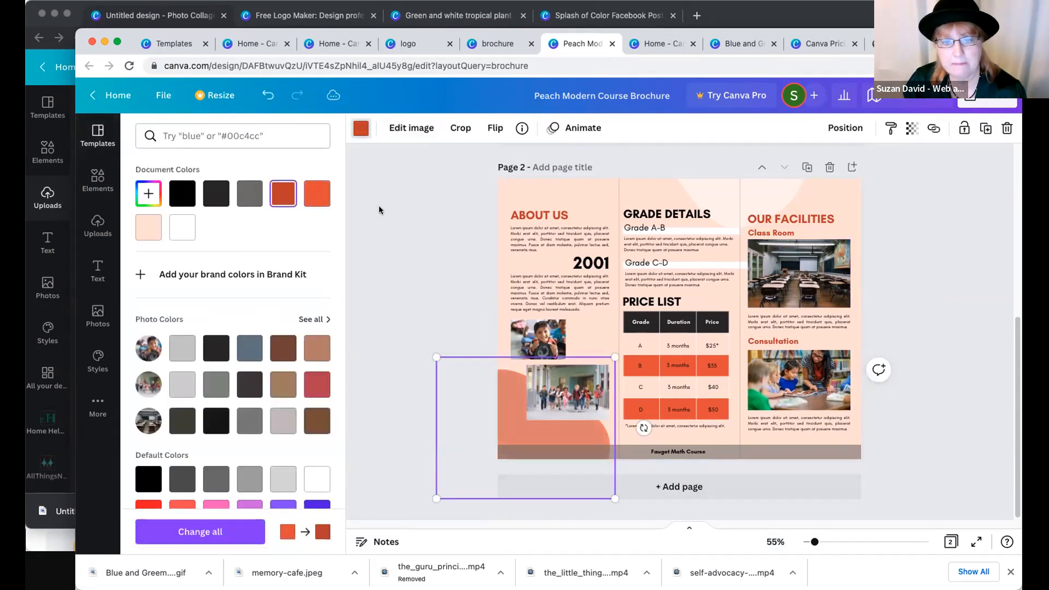
left_click(379, 210)
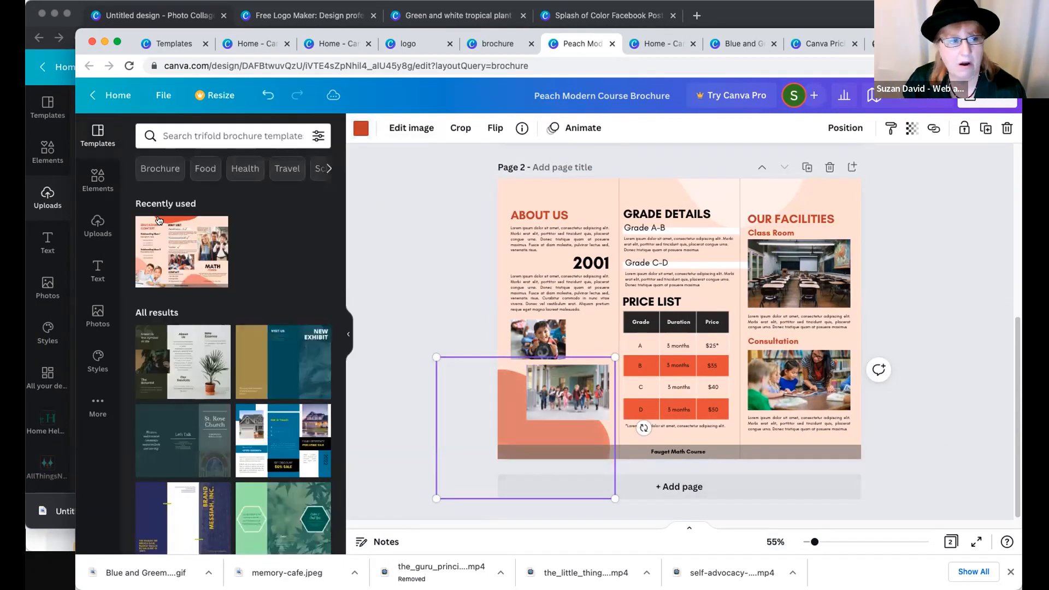
- Add the uploaded talk SHOPPE logo to page 2 and clear the "ABOUT US" heading and its paragraph from the first column
left_click(98, 225)
left_click(215, 410)
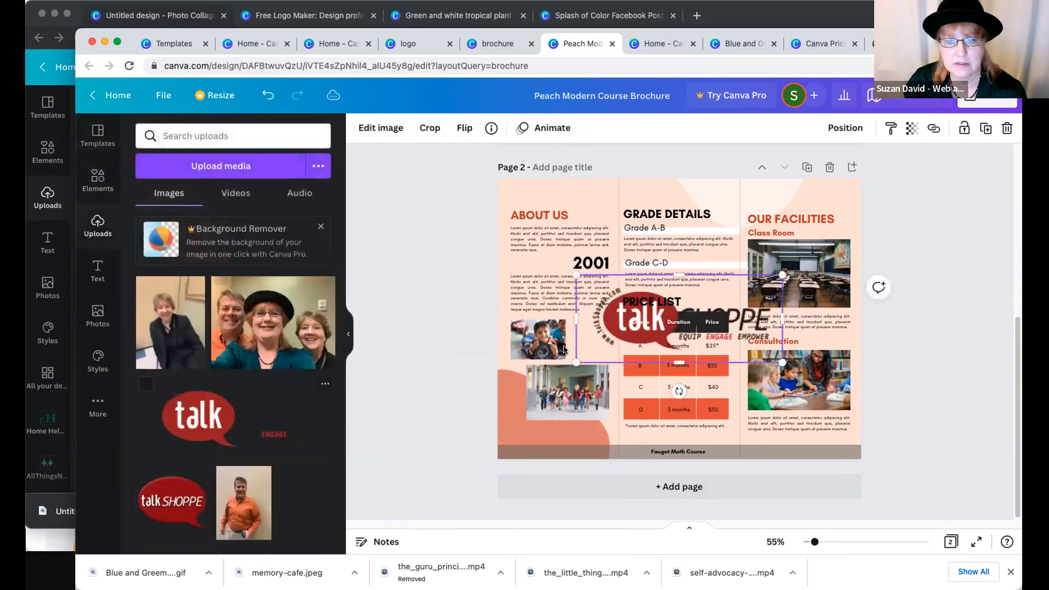
left_click_drag(634, 350, 818, 198)
left_click_drag(612, 209, 724, 210)
left_click(533, 234)
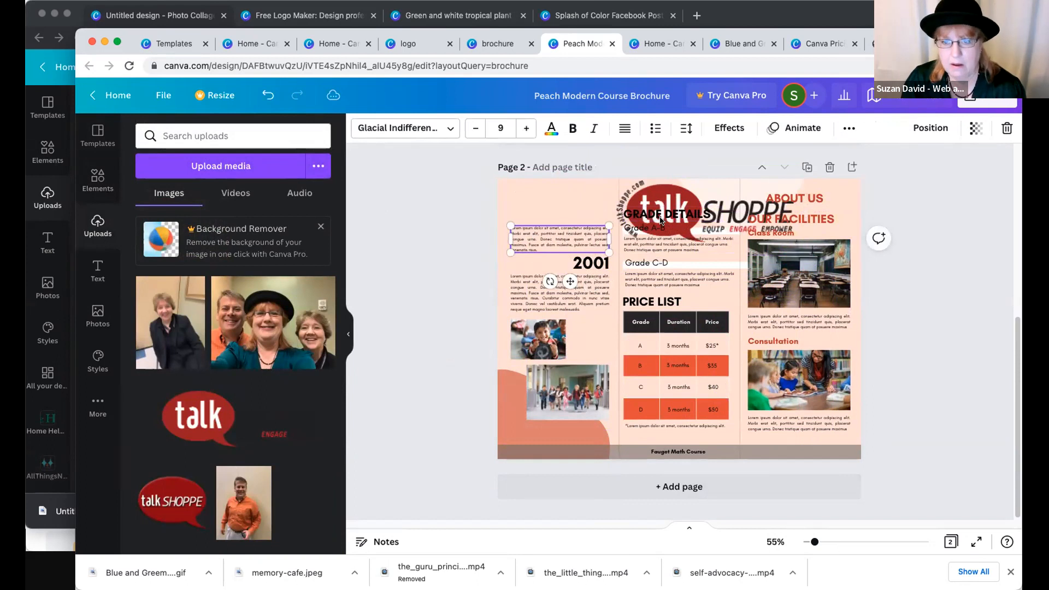
- Shrink the talk SHOPPE logo to fit the top of the first column and delete the displaced "ABOUT US" heading
left_click(662, 198)
left_click_drag(661, 198, 556, 197)
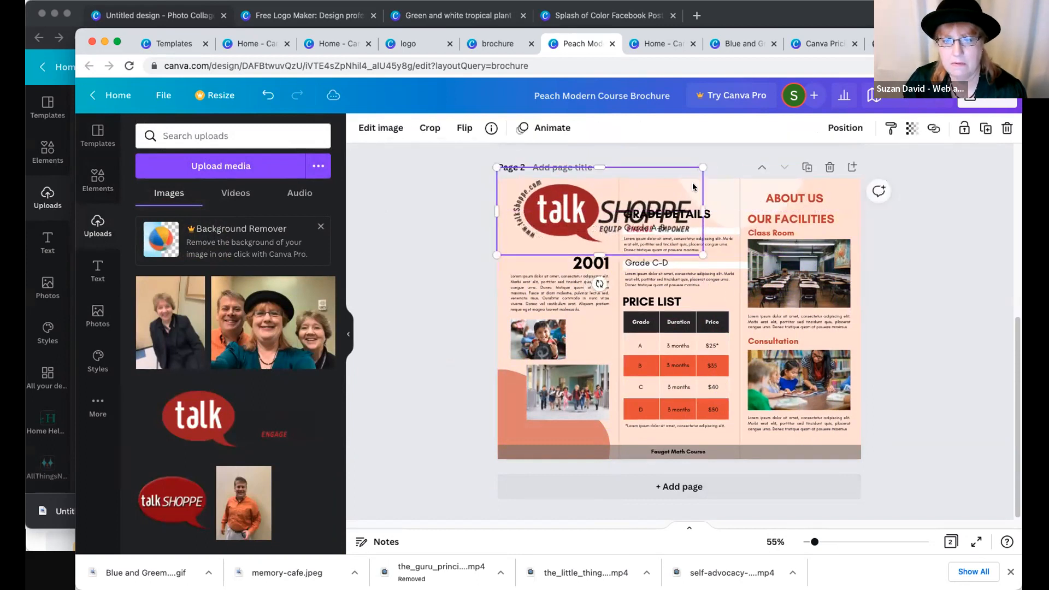
left_click_drag(702, 168, 614, 207)
left_click_drag(558, 228, 565, 210)
left_click(787, 203)
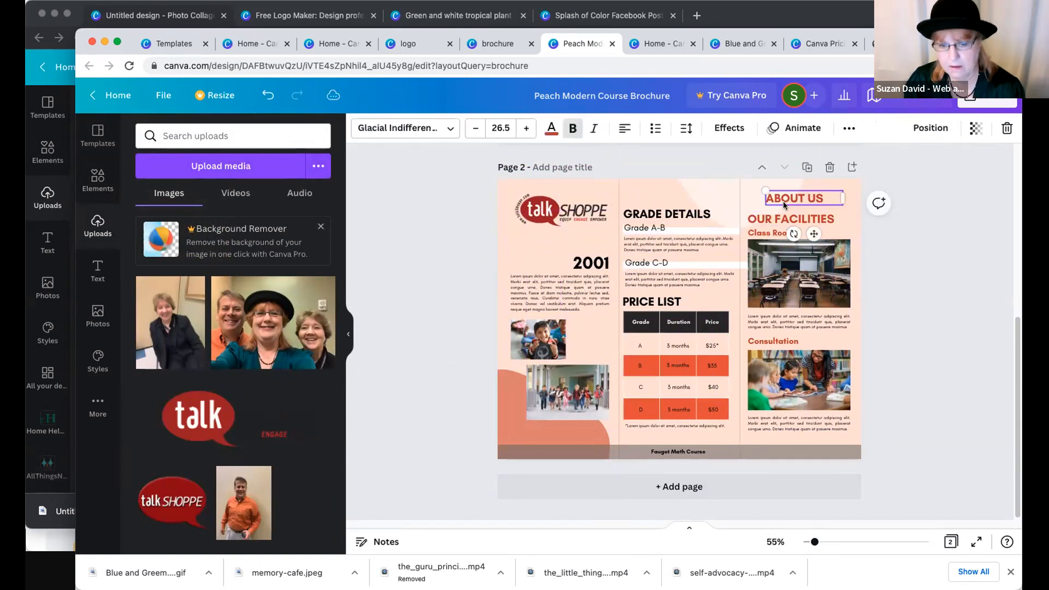
key("Delete")
- Recolor the shape in page 2's lower corner with the bright red default color
left_click(507, 405)
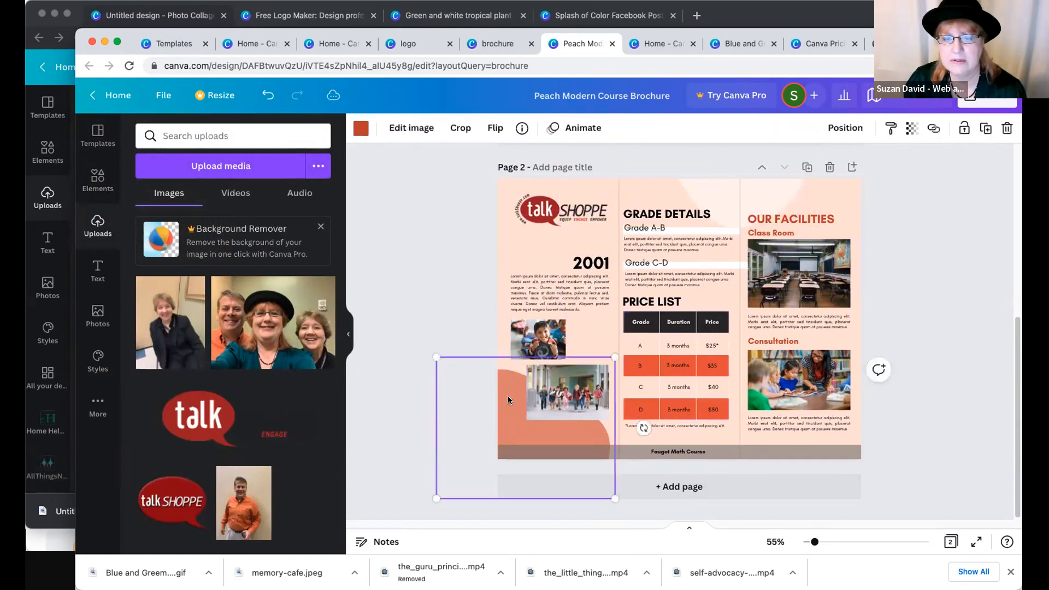
left_click(359, 127)
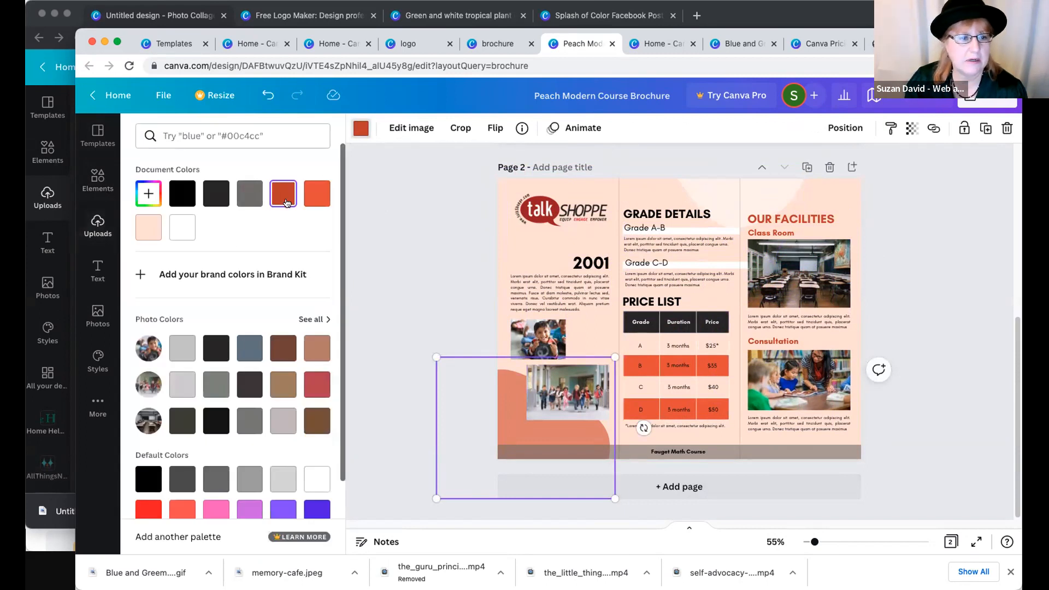
left_click(522, 219)
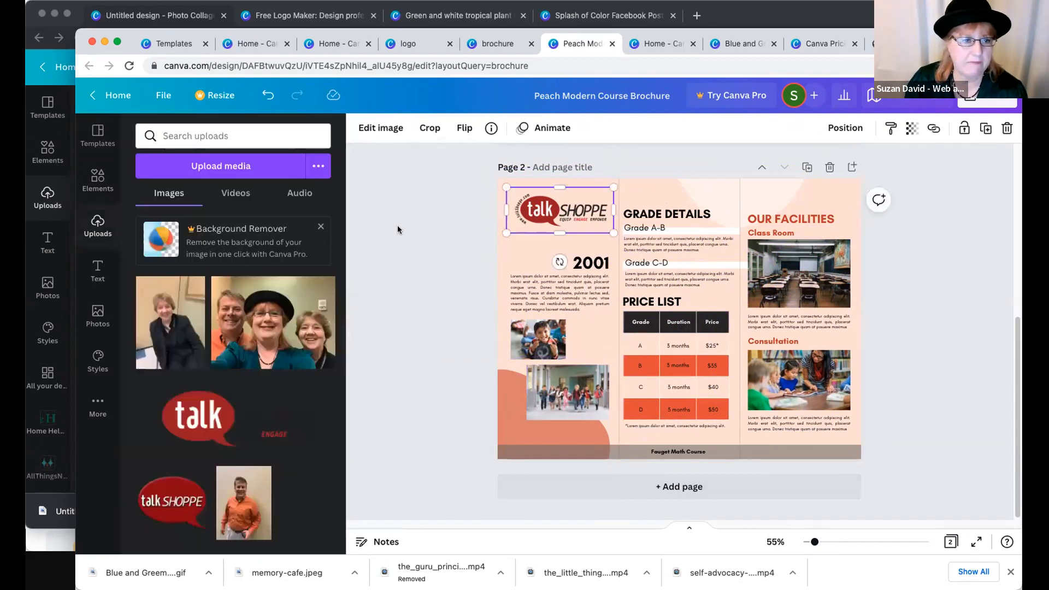
left_click(516, 425)
left_click(361, 128)
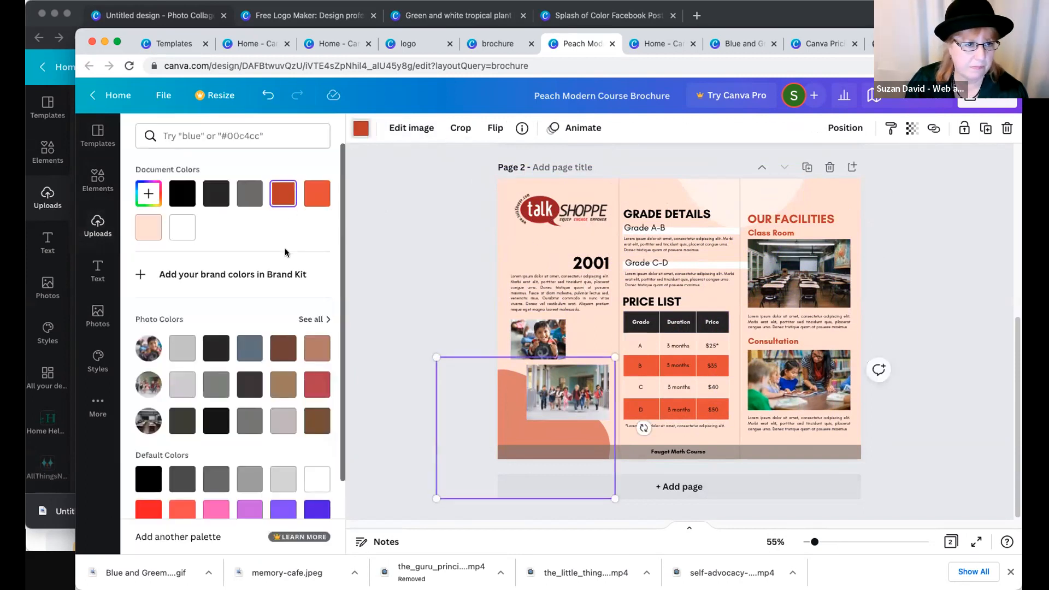
scroll(219, 328, "down", 3)
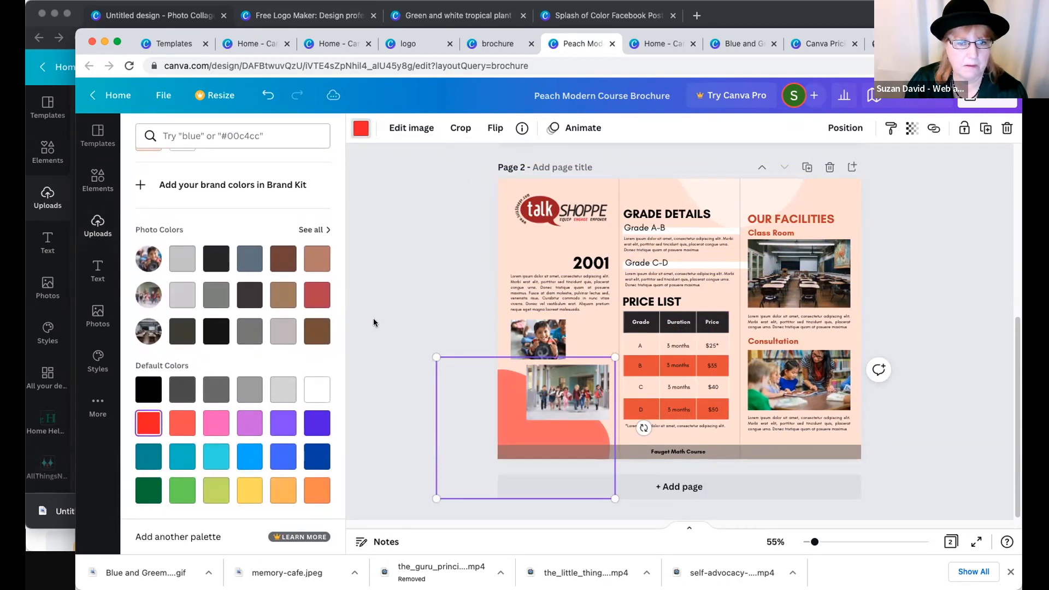
left_click(452, 353)
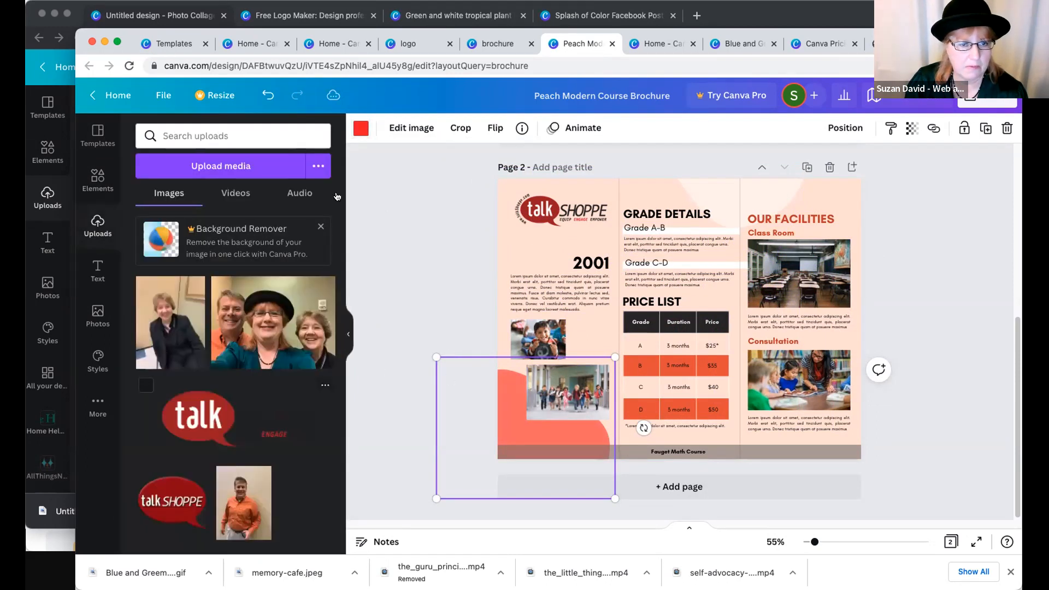
left_click(357, 130)
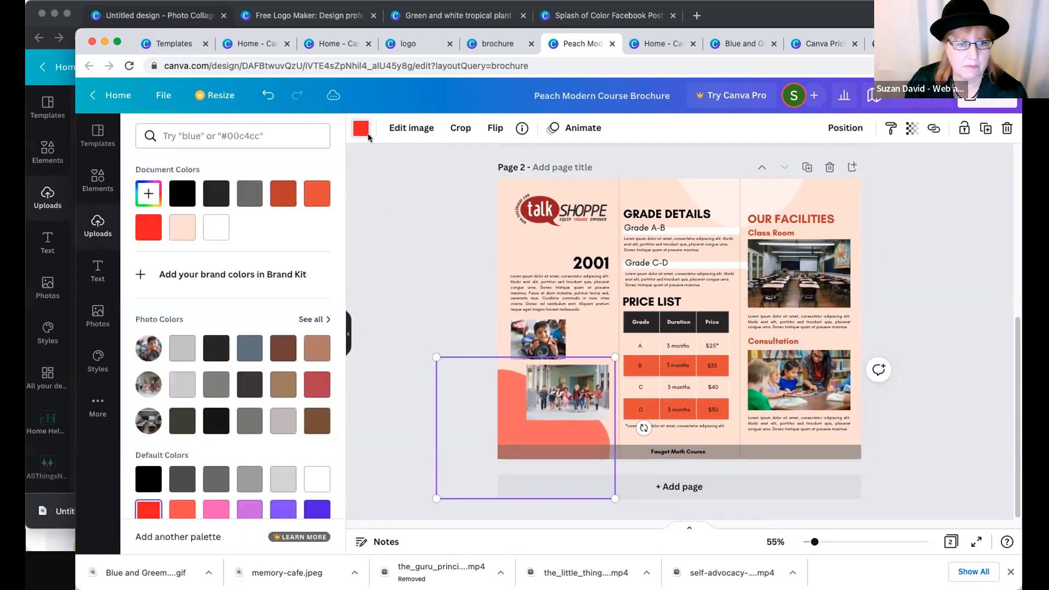
left_click(493, 209)
- Enlarge the talk SHOPPE logo slightly and shift it closer to the upper corner of page 2
left_click(530, 211)
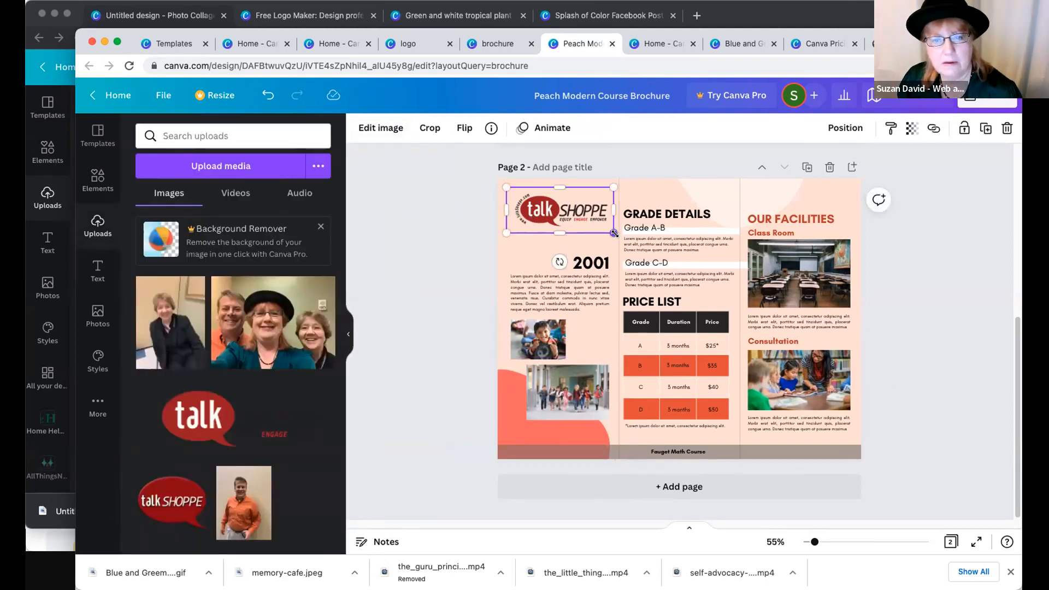
left_click_drag(614, 233, 617, 235)
left_click_drag(573, 206, 568, 199)
left_click(372, 208)
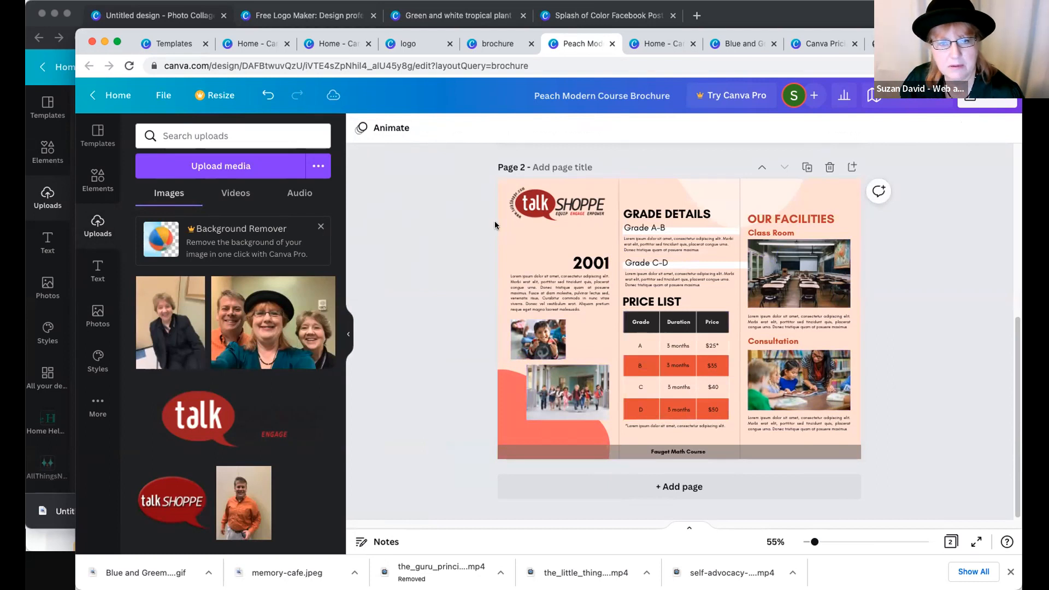
- Recolor the lower corner shape with the dark red from the logo's photo colors and make it fully opaque
left_click(510, 397)
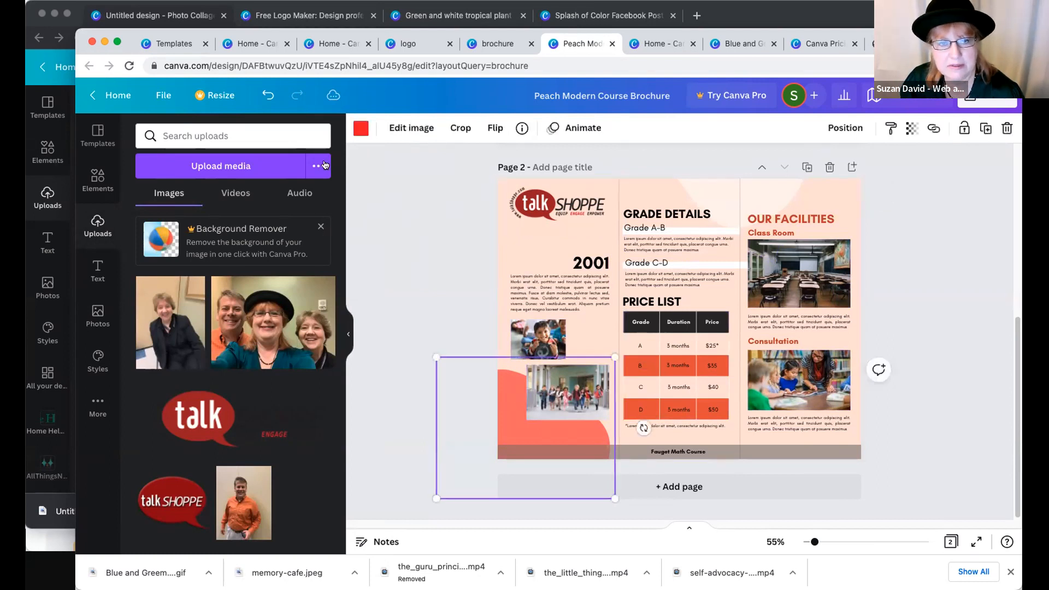
left_click(360, 129)
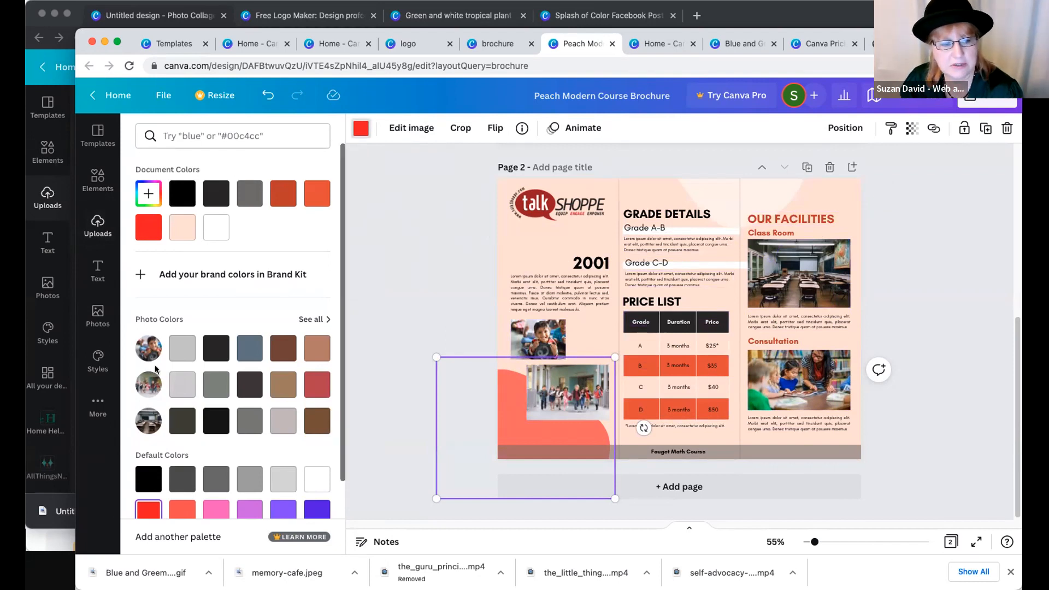
left_click(308, 320)
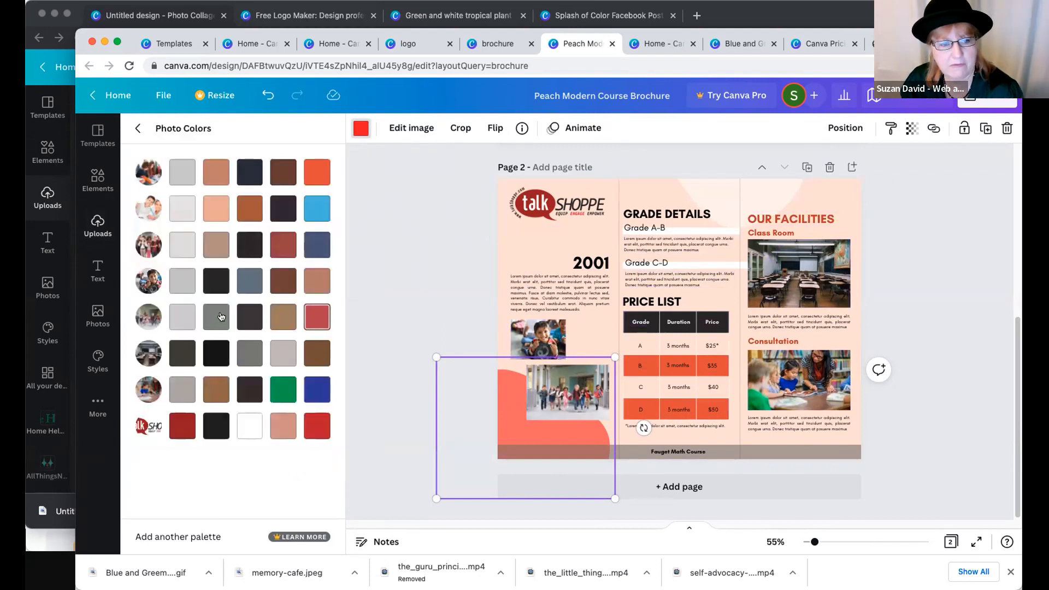
left_click(177, 425)
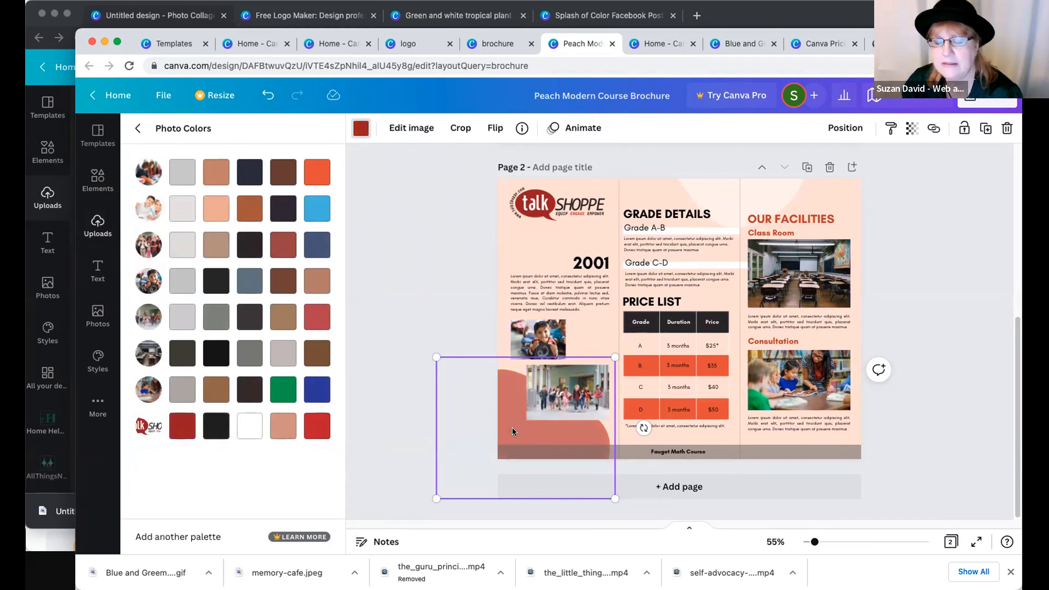
left_click(910, 129)
left_click_drag(873, 176, 922, 193)
left_click(922, 192)
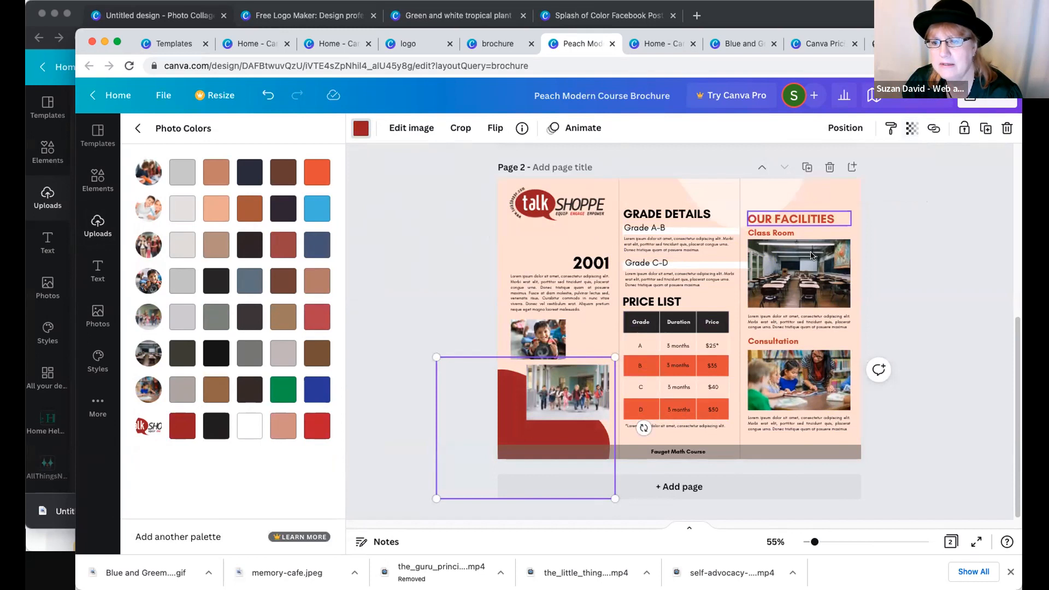
- Set the transparency of the "Class Room" photo on page 2 to 31
left_click(813, 262)
left_click(911, 129)
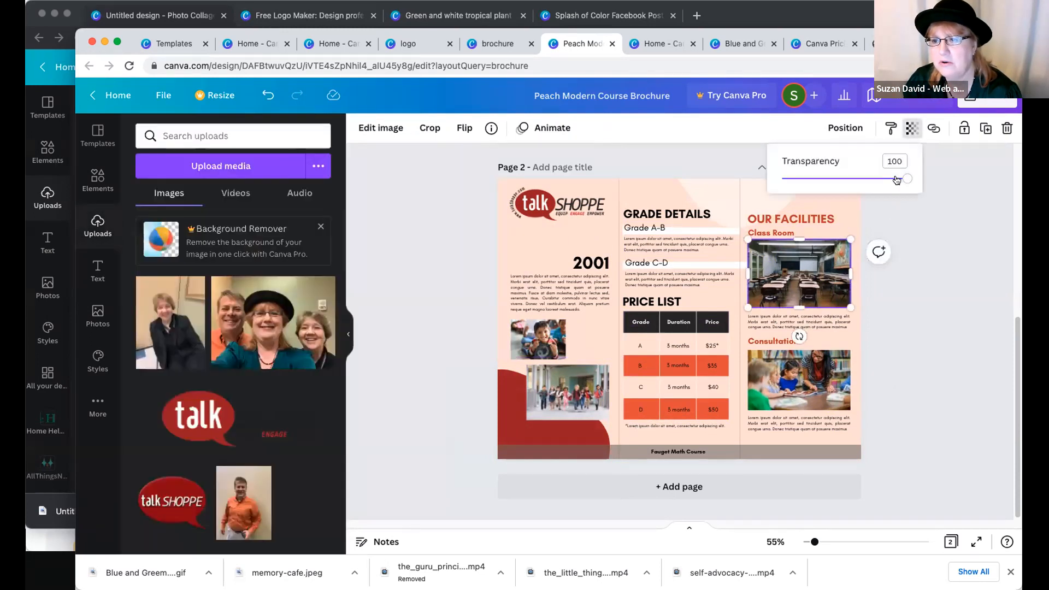
left_click_drag(855, 186, 820, 181)
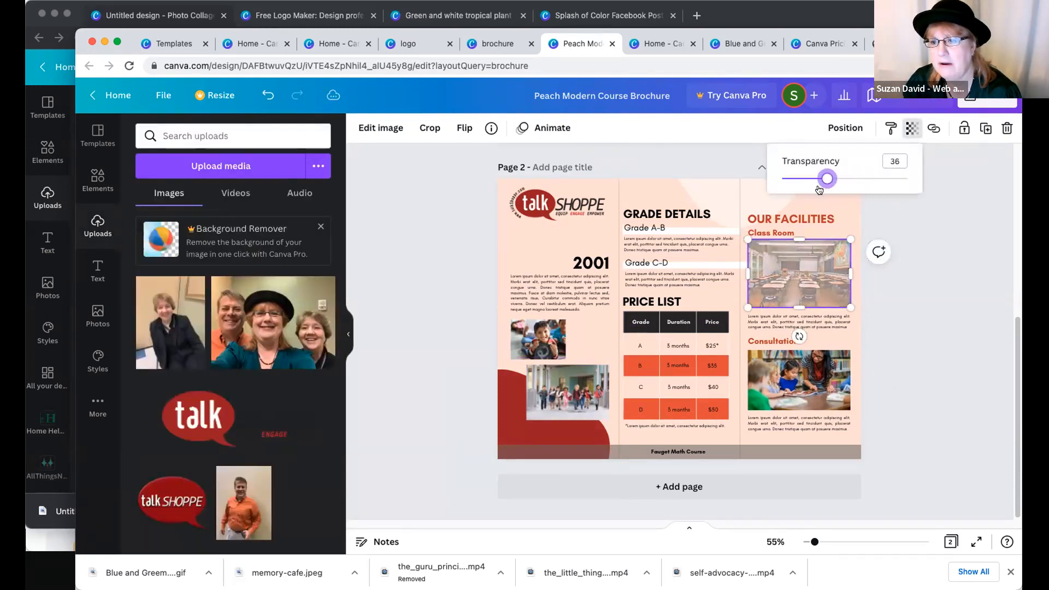
left_click(912, 207)
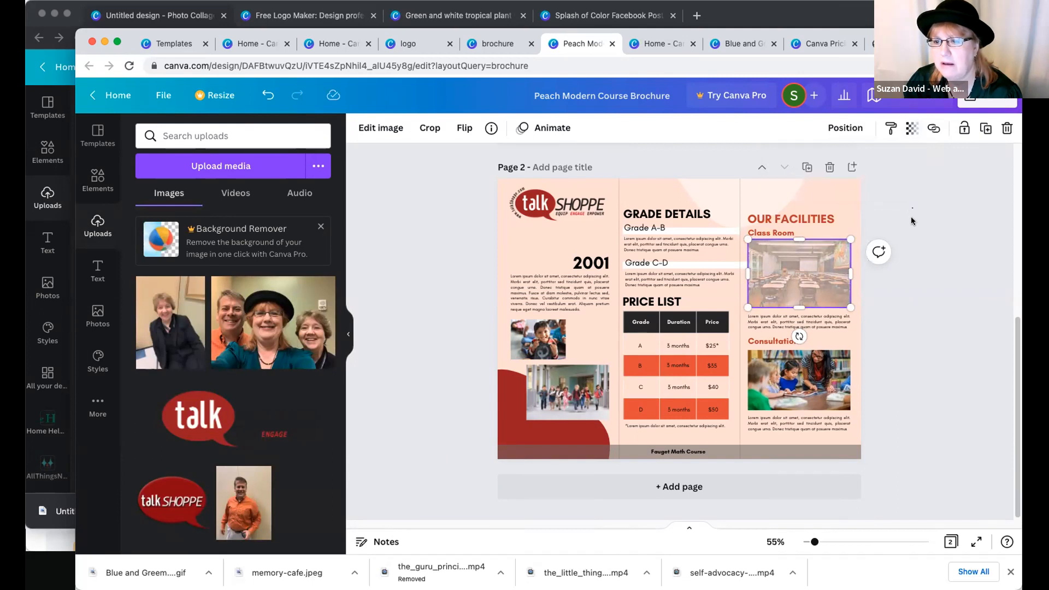
left_click(906, 279)
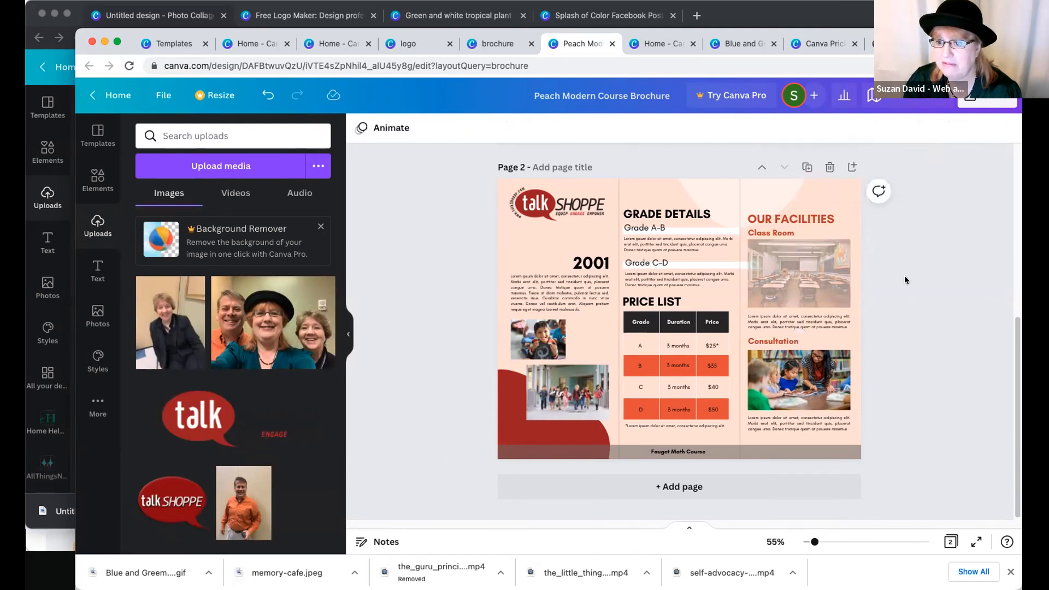
- Move the "OUR FACILITIES" heading up slightly and recolor the pale shape at the top of page 2 with the logo's dark red
left_click(670, 374)
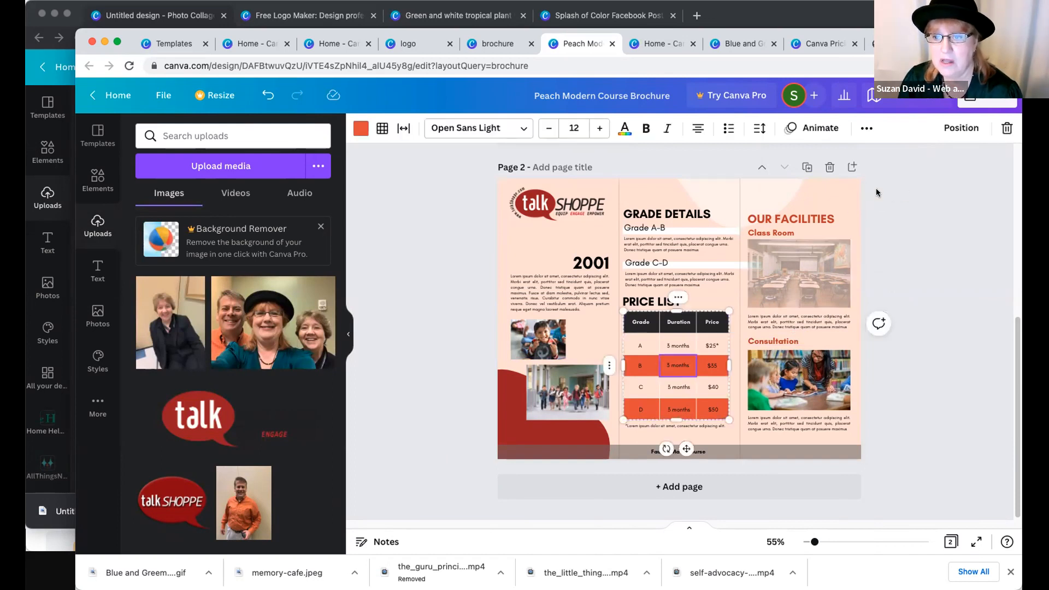
left_click_drag(763, 209, 771, 188)
left_click(771, 188)
left_click(397, 126)
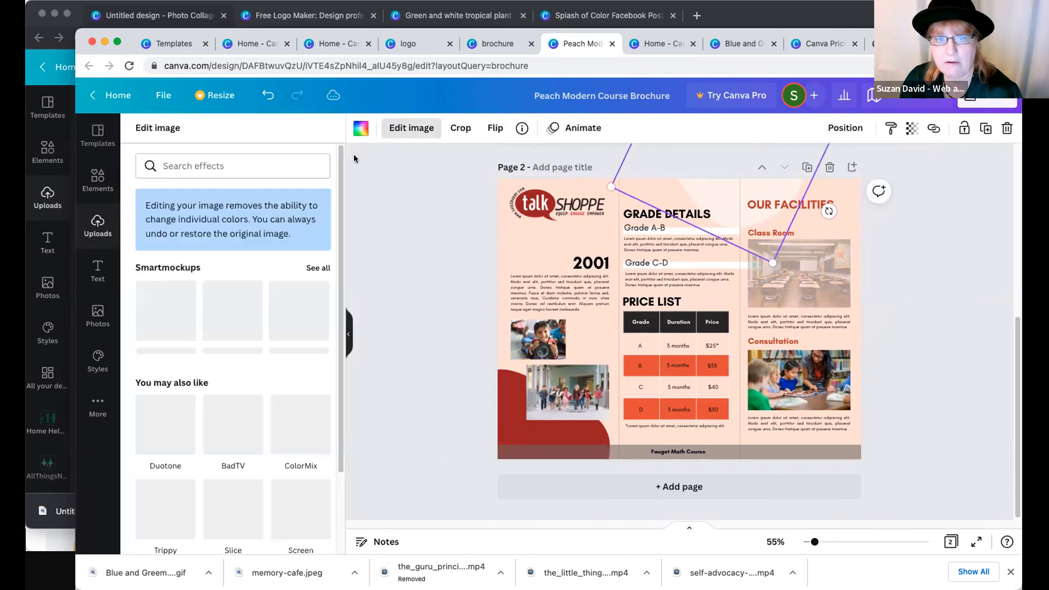
left_click(397, 129)
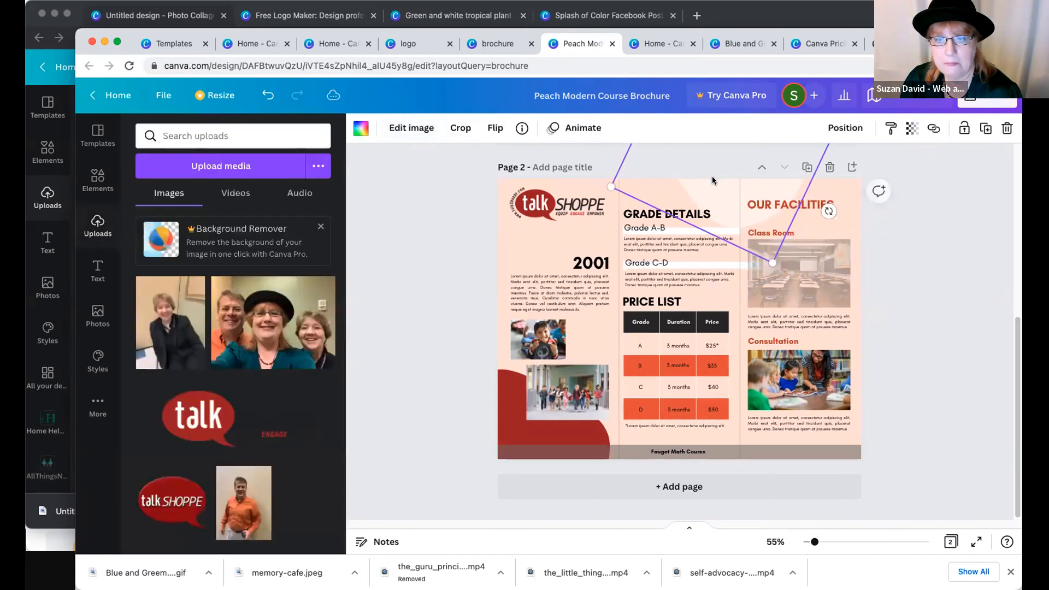
left_click(361, 128)
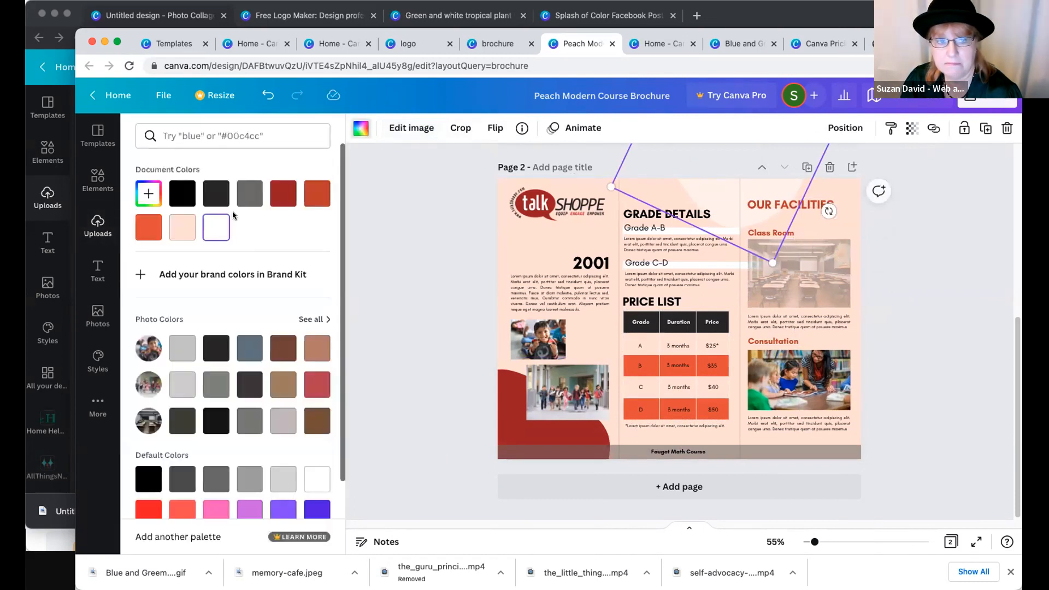
left_click(281, 190)
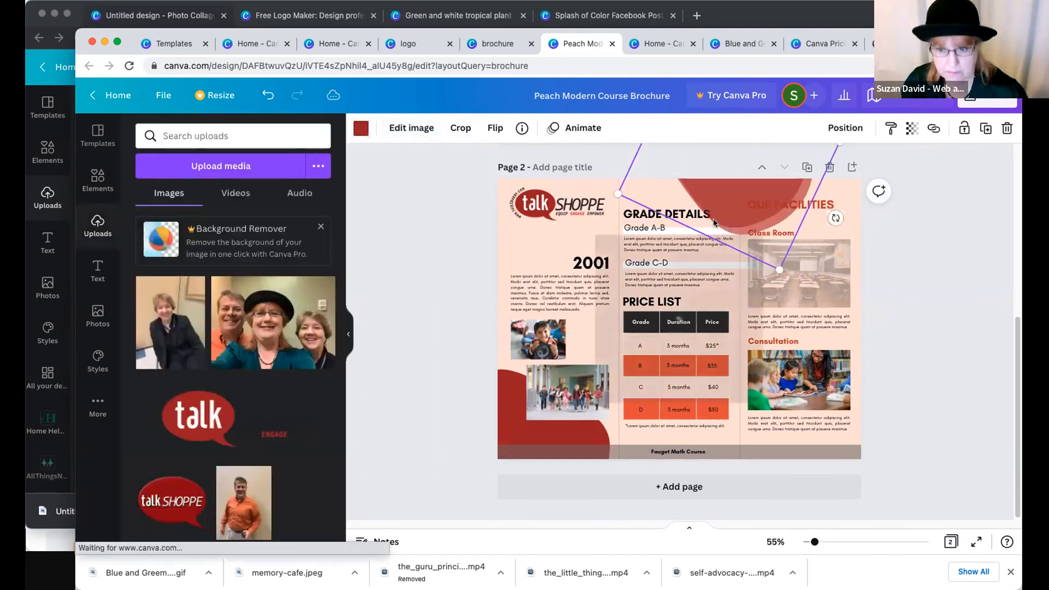
- Move the recolored shape at the top of page 2 behind the "OUR FACILITIES" heading in the corner and recolor it gray
left_click_drag(768, 218, 829, 239)
left_click(361, 129)
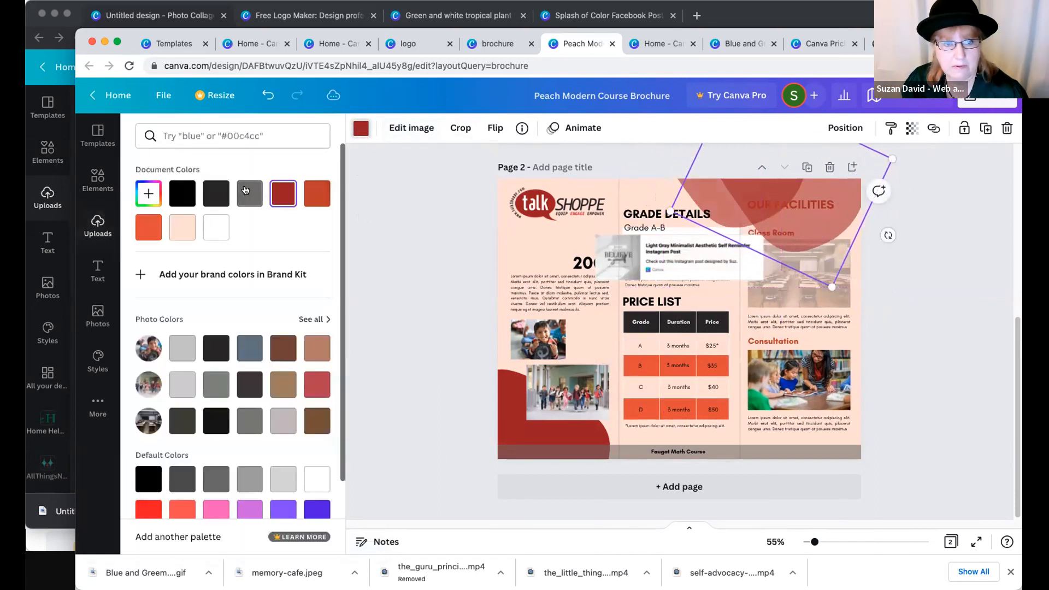
left_click(378, 267)
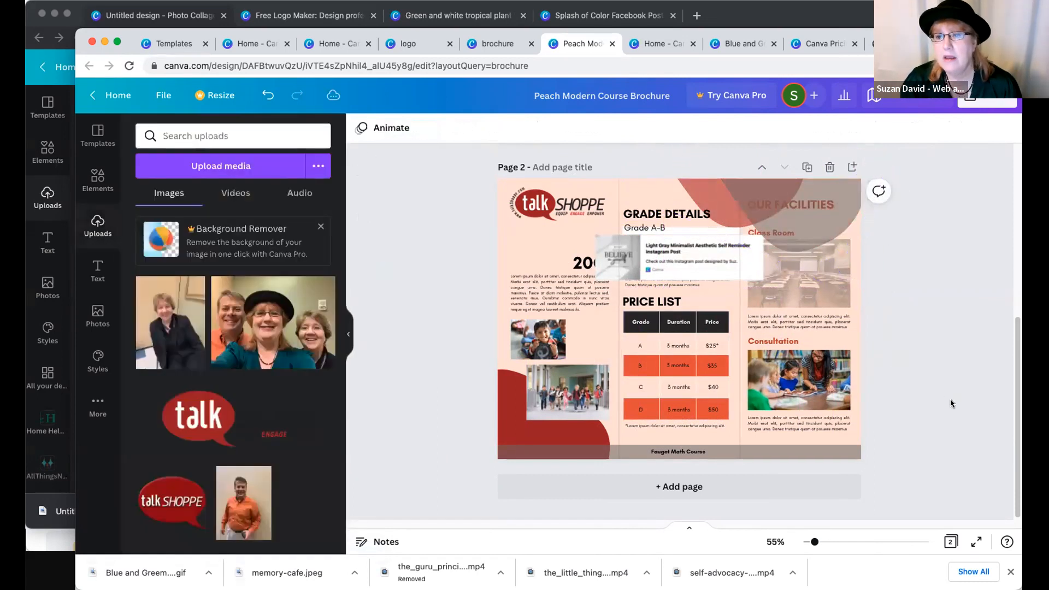
left_click_drag(893, 263, 904, 260)
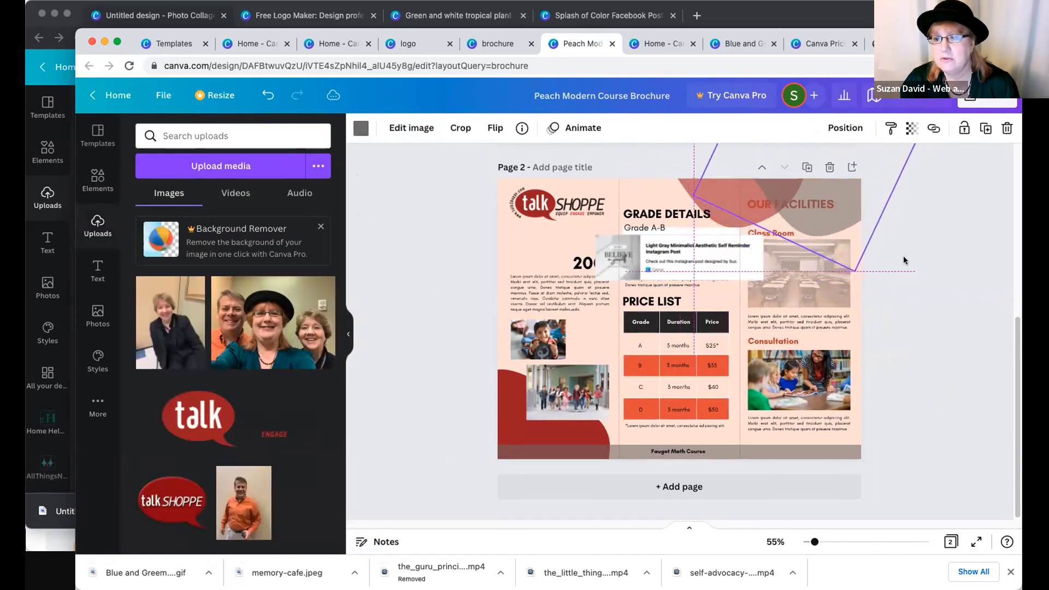
left_click(466, 281)
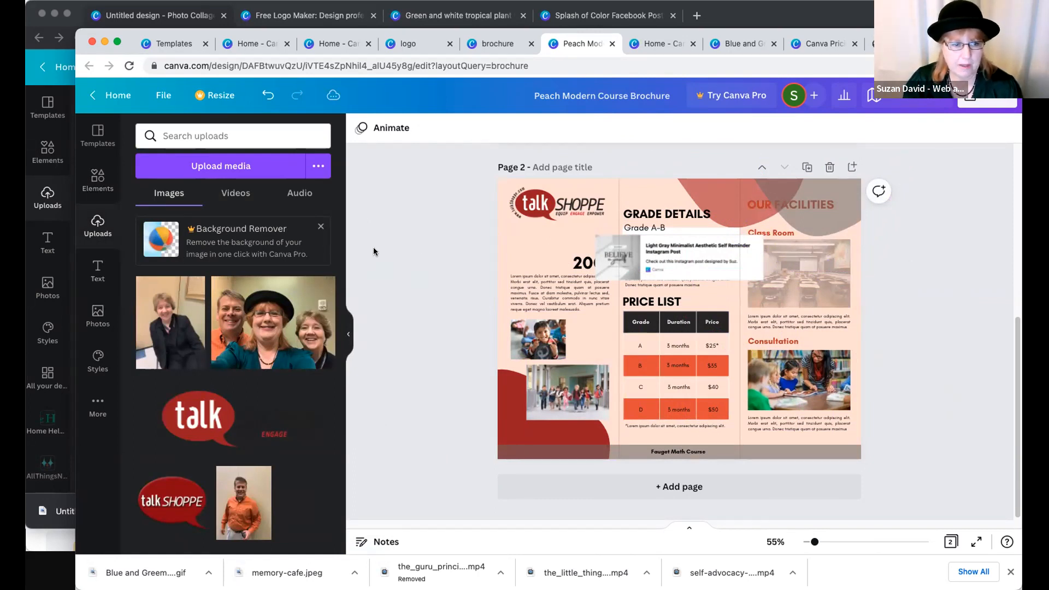
- Add a blank page 3 to the brochure and browse the available design elements
left_click(571, 486)
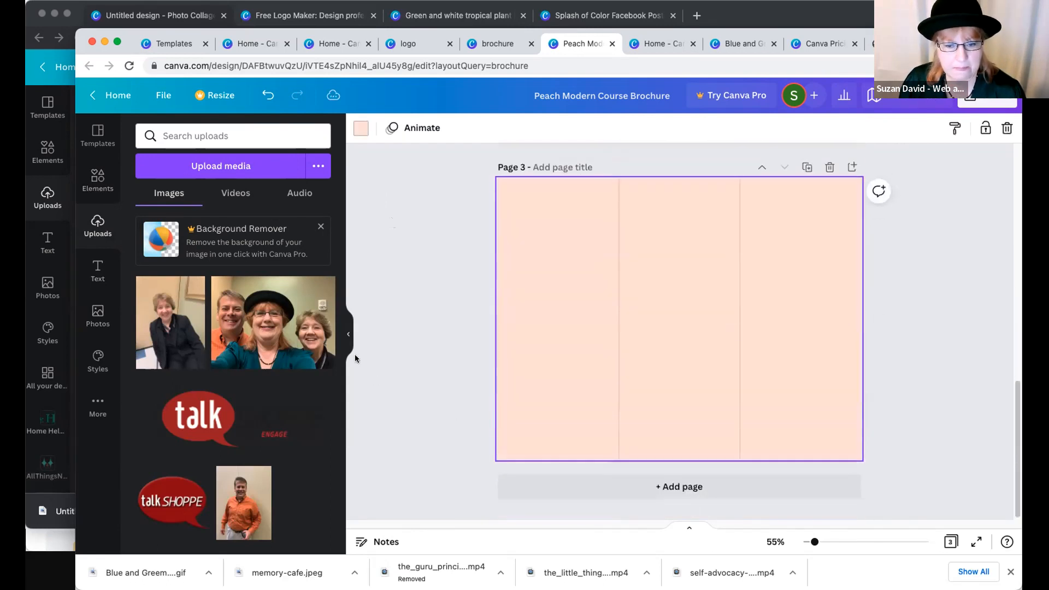
left_click(98, 178)
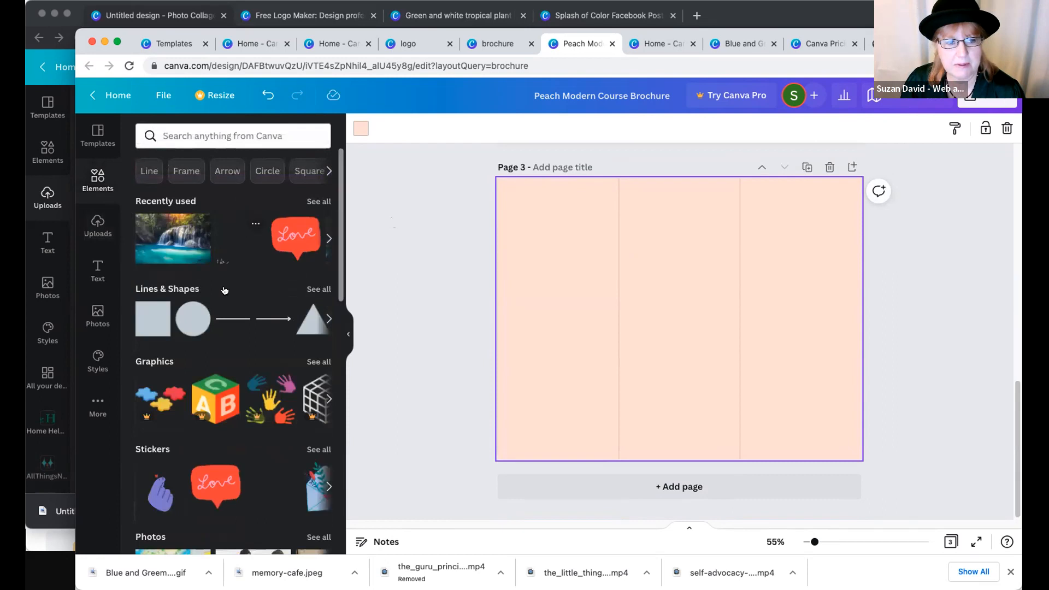
scroll(245, 351, "down", 10)
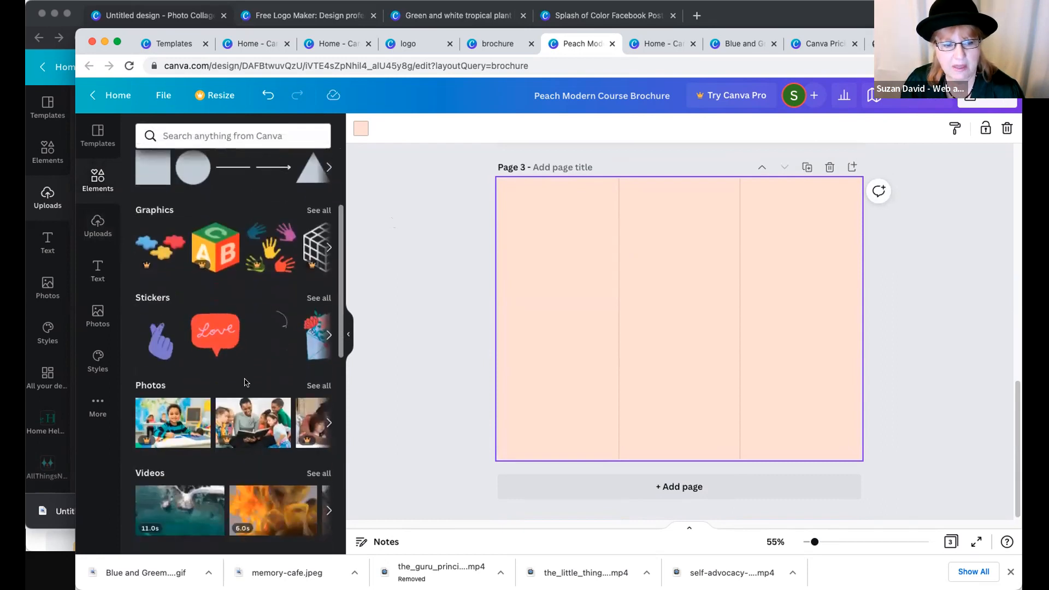
scroll(245, 377, "up", 5)
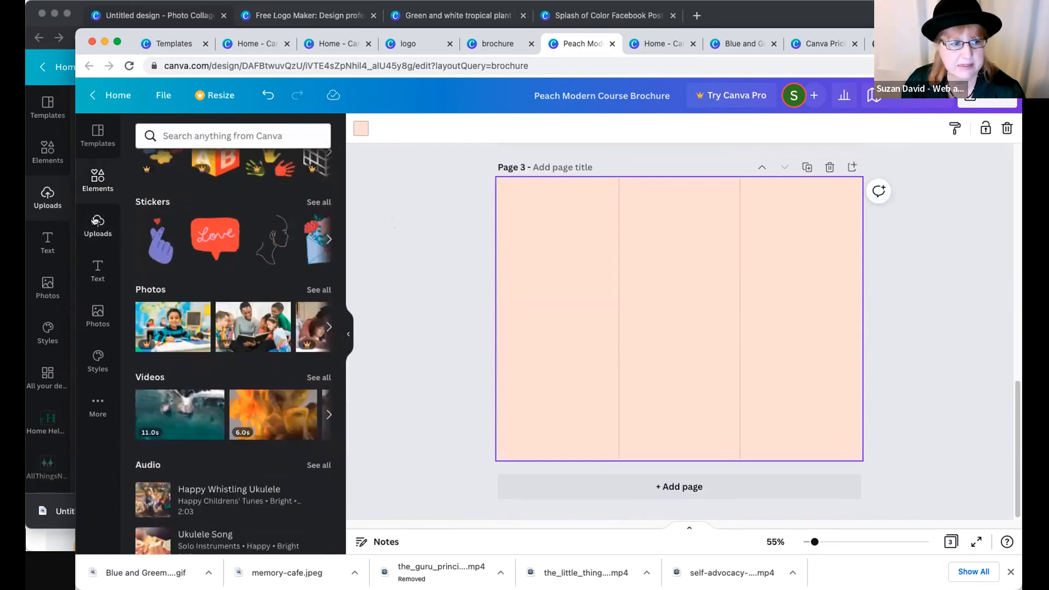
scroll(280, 457, "up", 5)
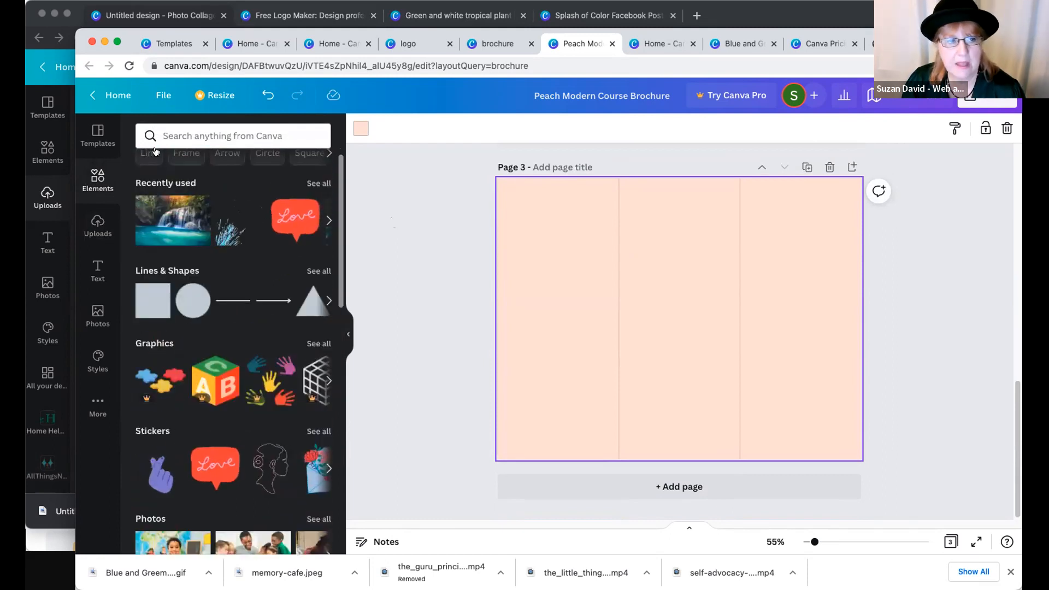
- Search the elements for "animated loop" and add the animated white looping arrow to page 3
left_click(171, 137)
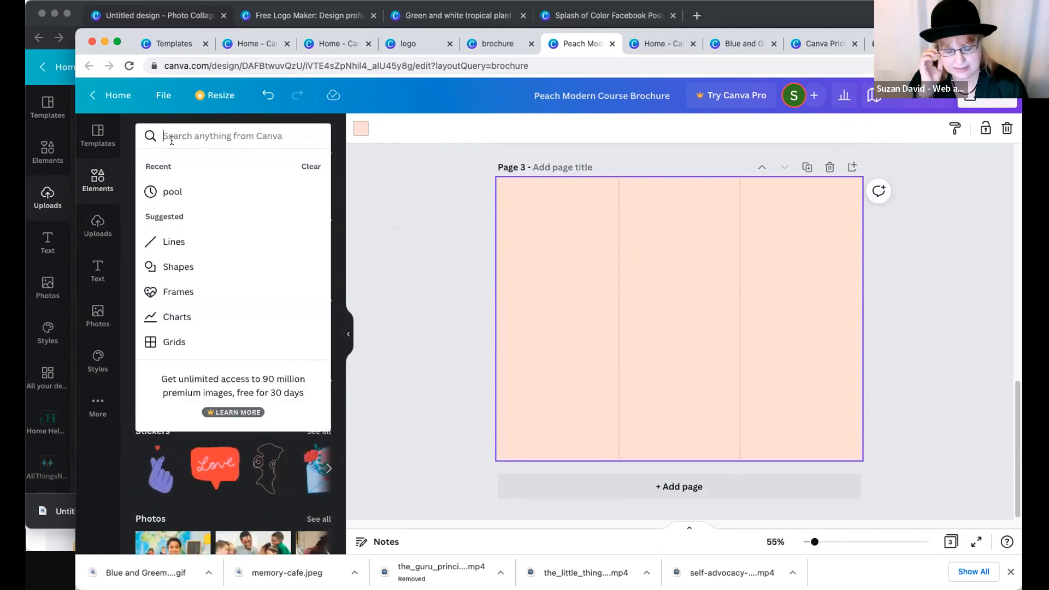
type("animated")
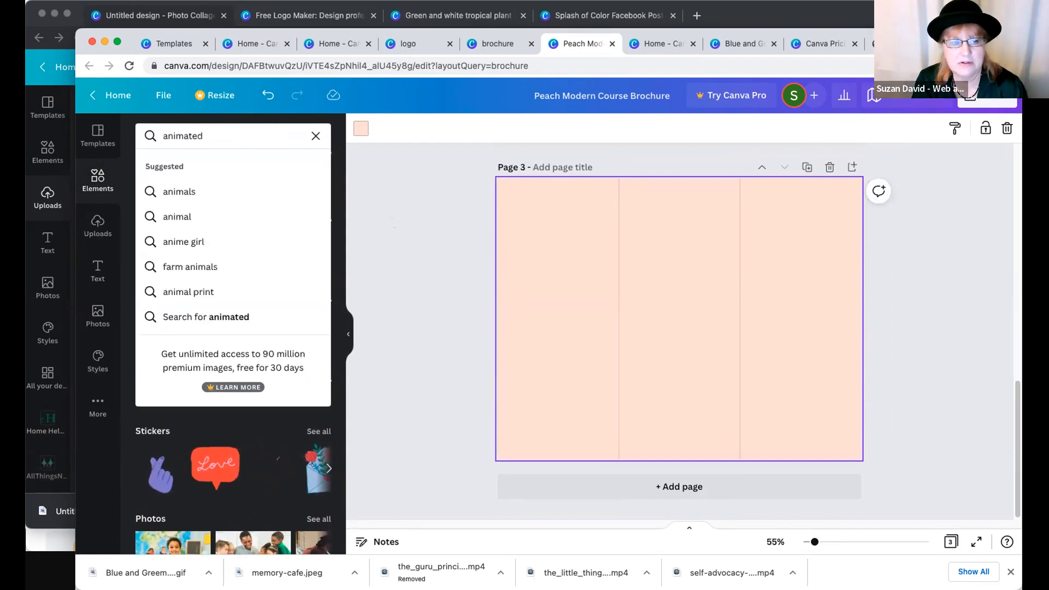
type(" loop")
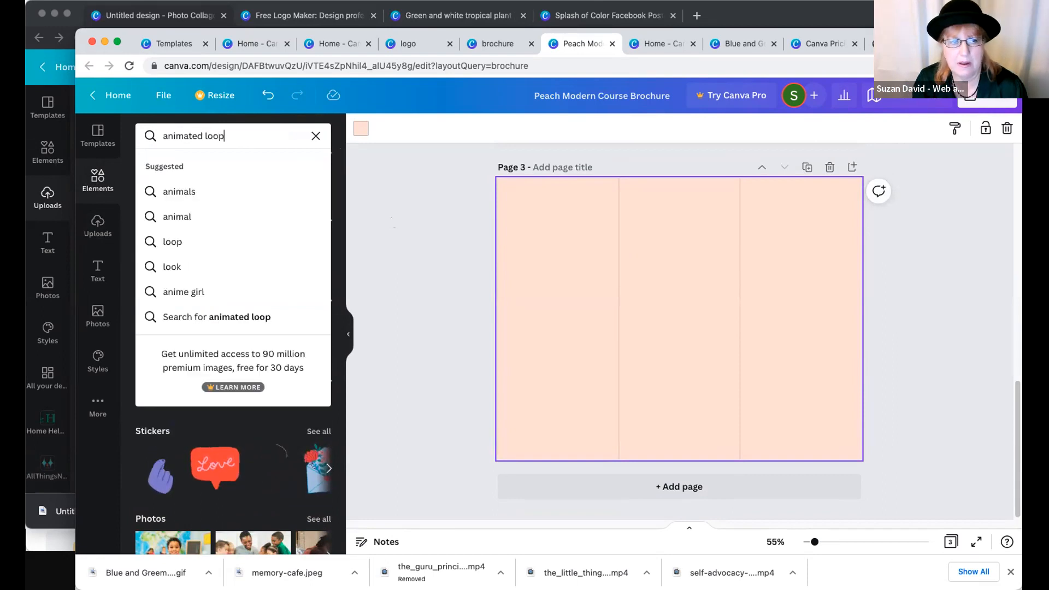
key("Return")
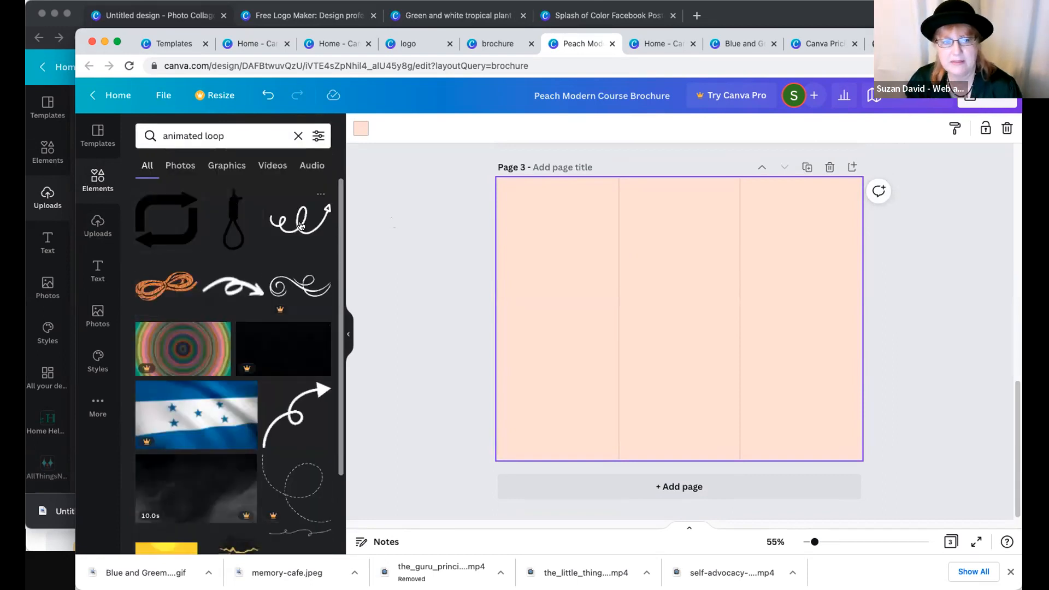
left_click(294, 408)
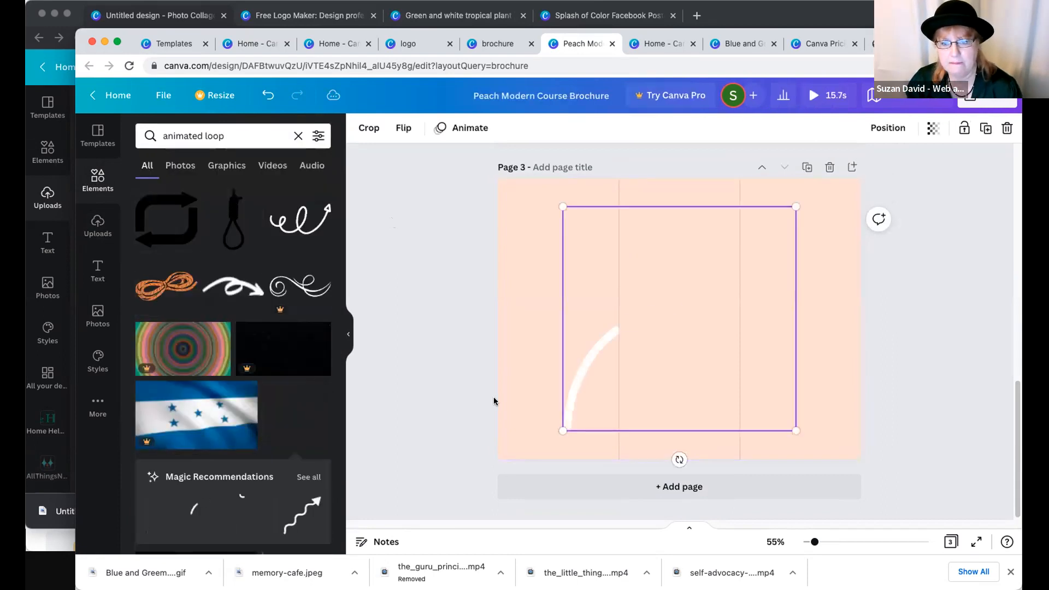
- Shrink the looping arrow and place it in the lower part of page 3's first panel
left_click_drag(796, 207, 645, 352)
left_click_drag(601, 384, 555, 377)
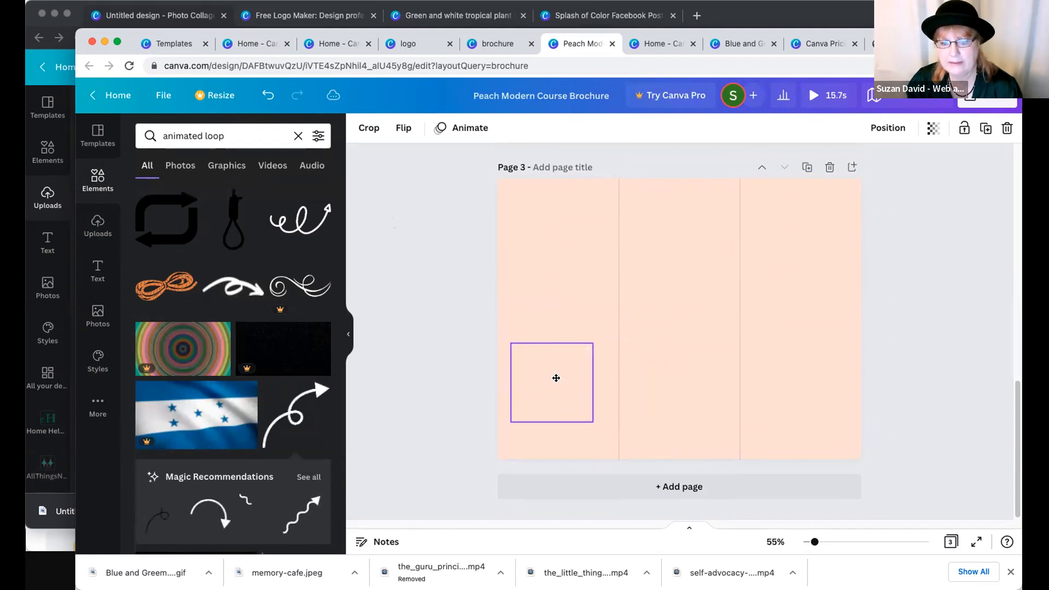
left_click(369, 408)
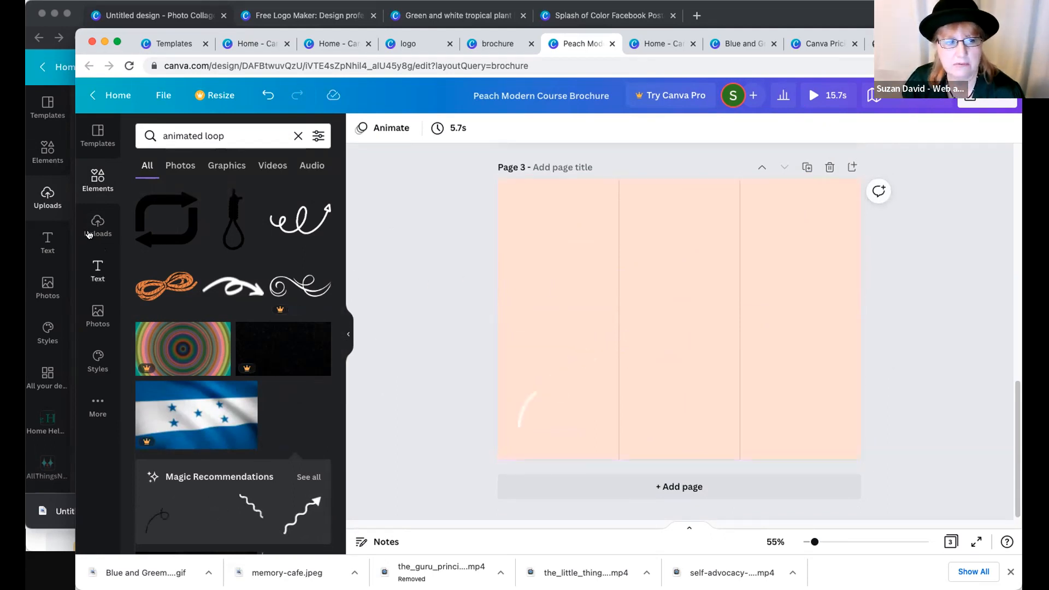
- Add the ABC block graphic to page 3, place it near the top of the third panel and shrink it slightly
left_click(98, 180)
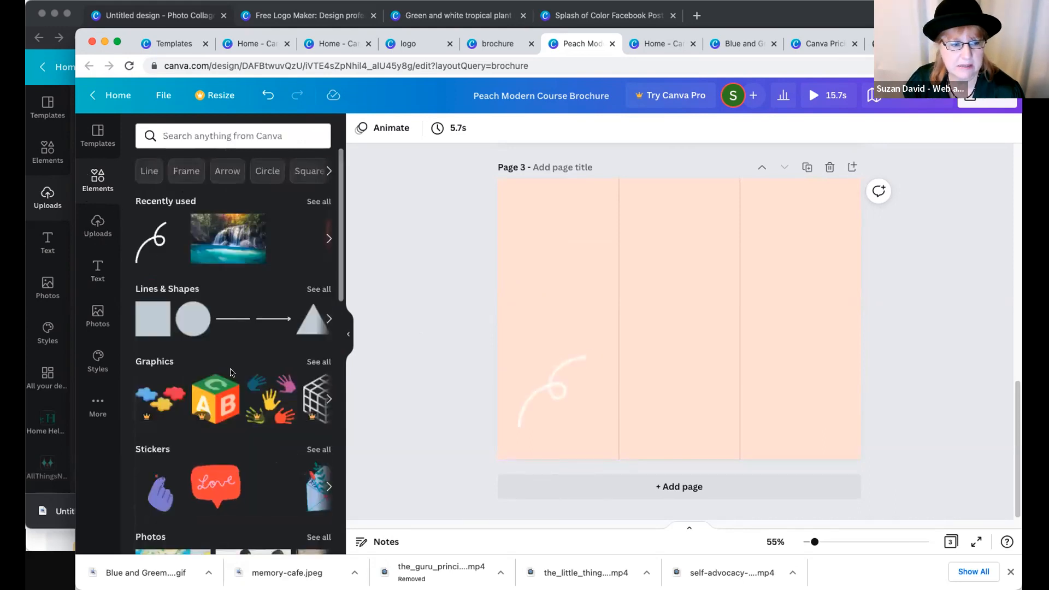
left_click(215, 399)
left_click_drag(733, 274, 853, 217)
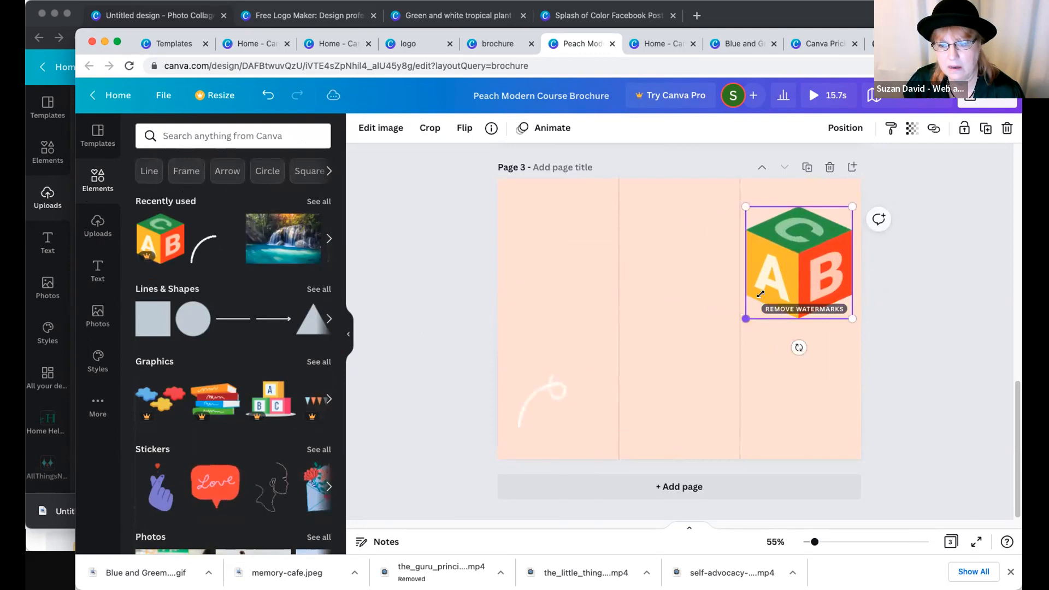
left_click_drag(760, 294, 772, 293)
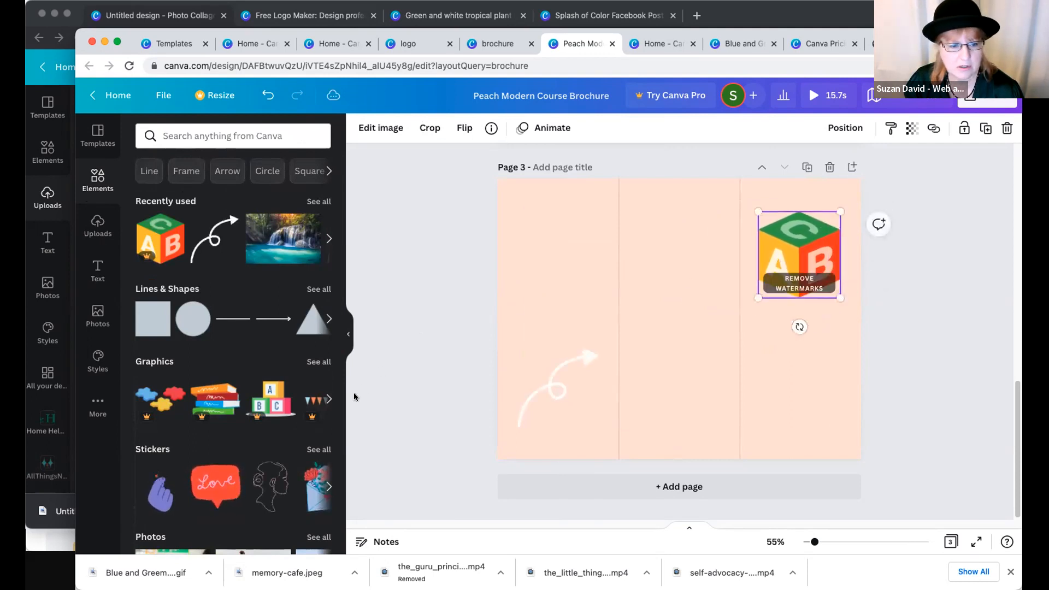
- Add the pennant bunting graphic to page 3, enlarge it and place it across the top of the first two panels
left_click(327, 399)
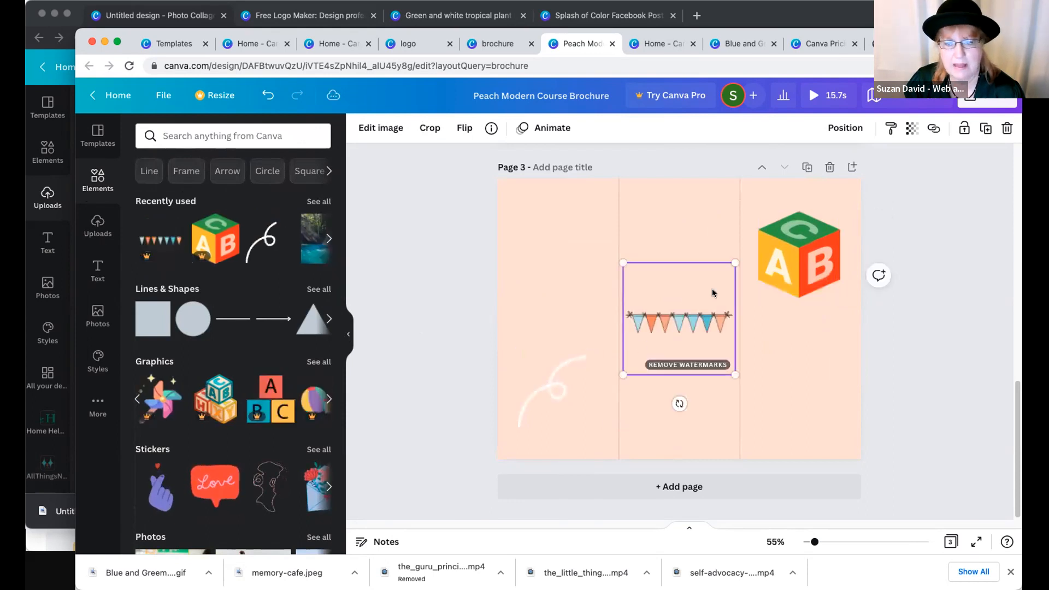
left_click_drag(623, 262, 552, 250)
left_click_drag(677, 226, 677, 174)
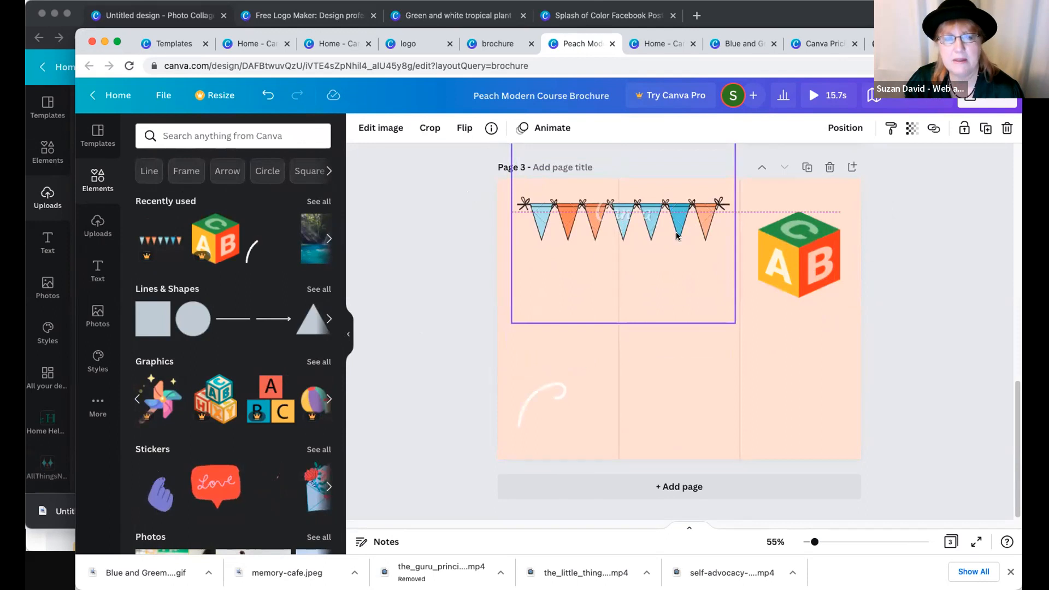
left_click(641, 255)
left_click(648, 261)
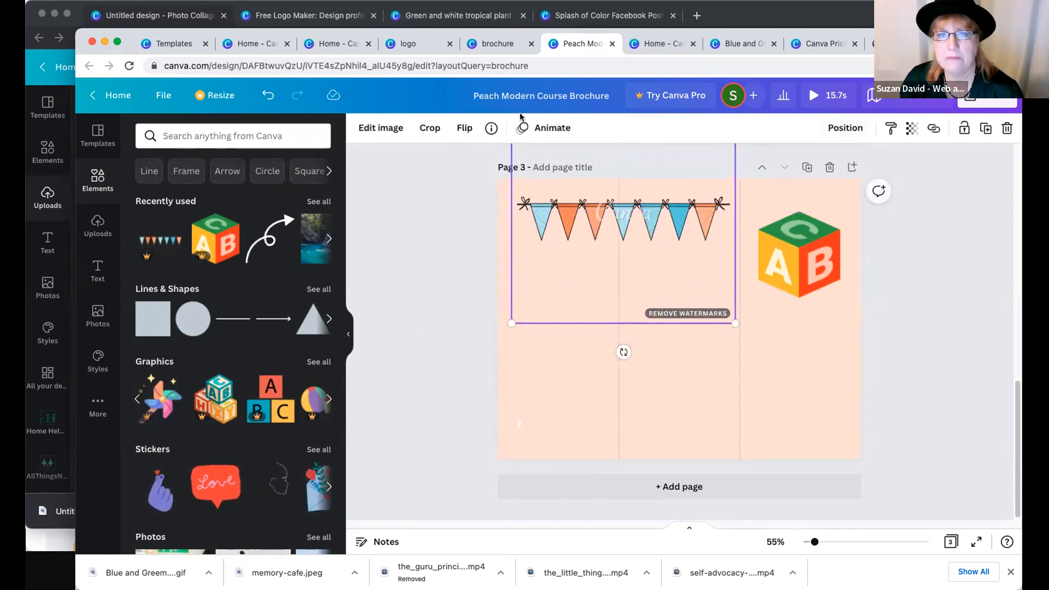
- Apply the Stomp element animation to the pennant bunting, set to play on enter
left_click(377, 129)
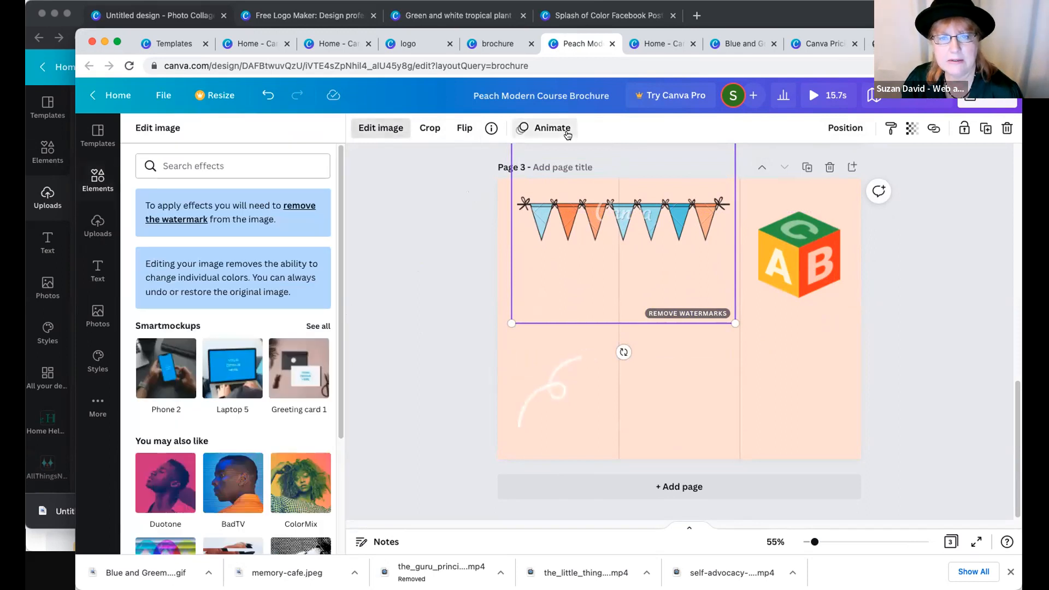
left_click(562, 131)
left_click(232, 322)
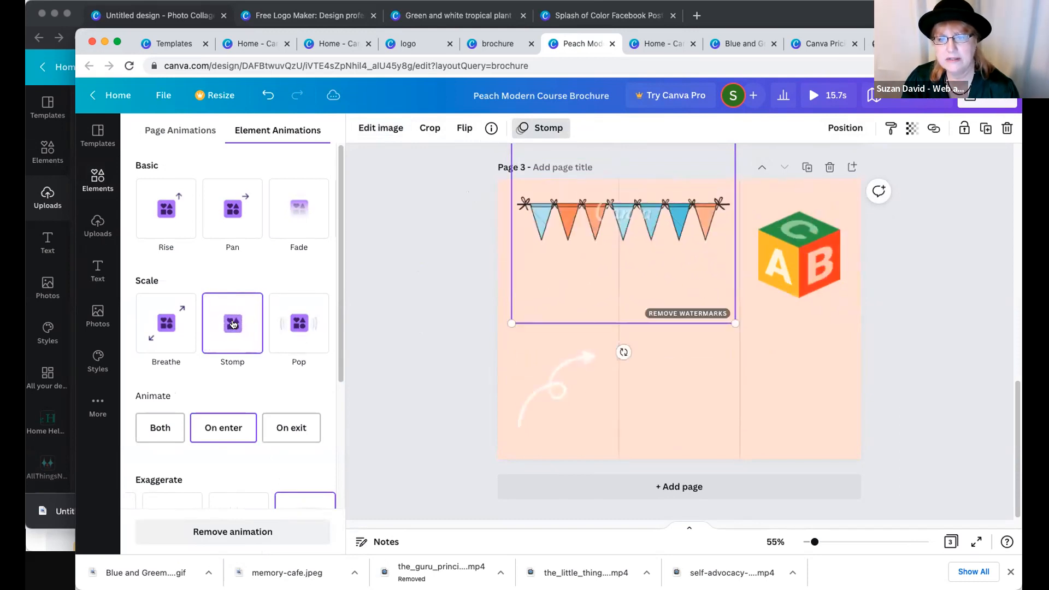
left_click(363, 331)
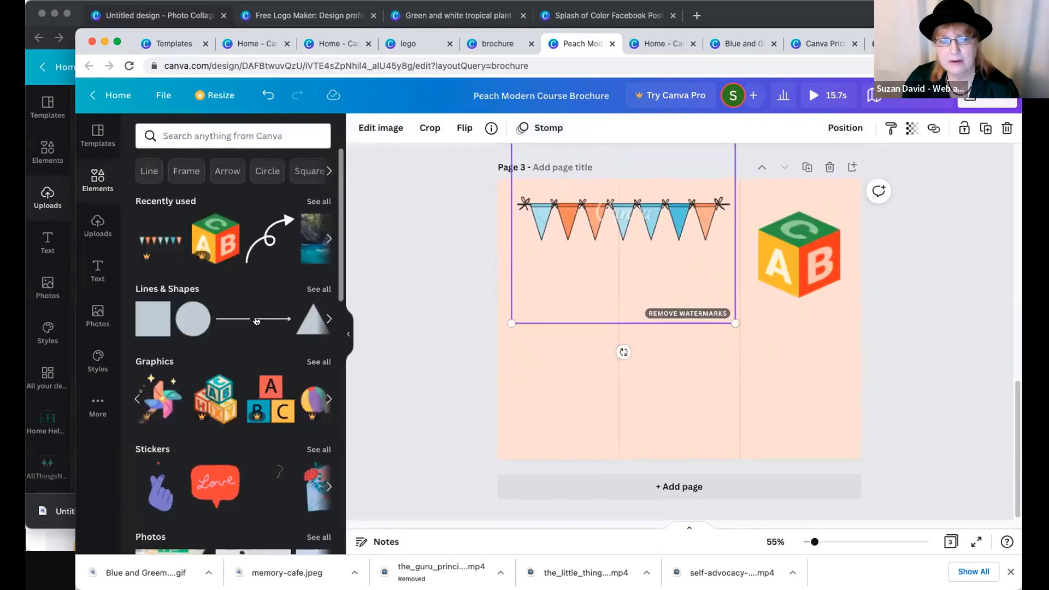
left_click(801, 268)
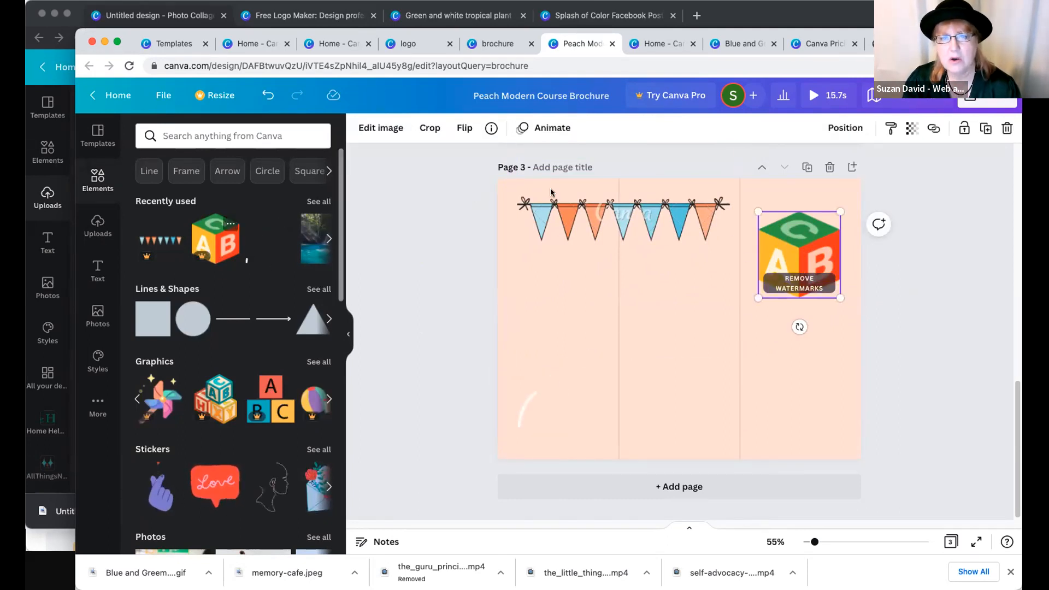
left_click(549, 397)
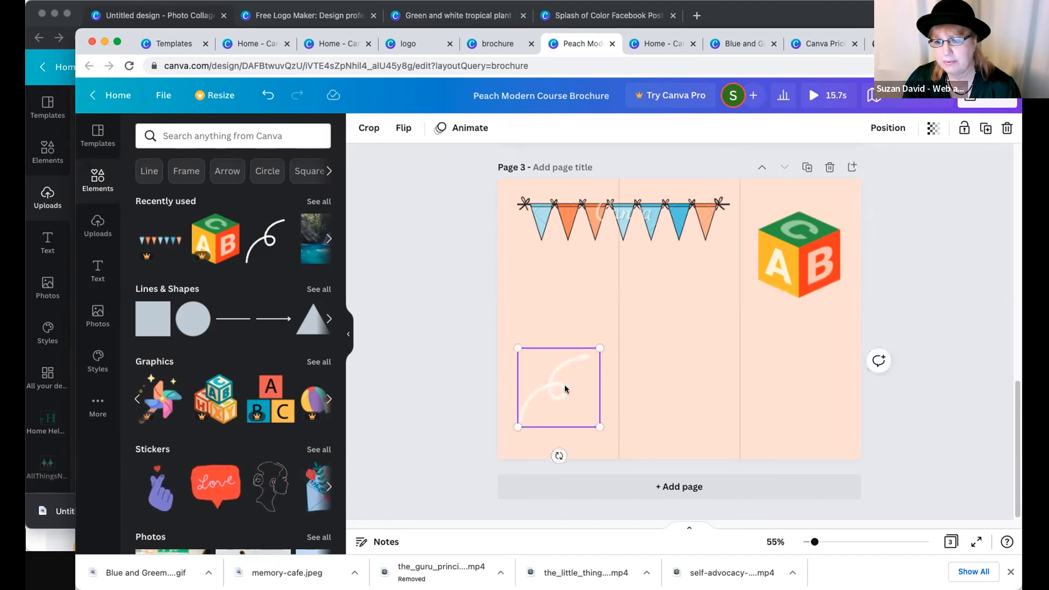
- Try the Neon and Scrapbook animations on the gray shape at the top of page 2, and settle on Tumble with the Both option
scroll(672, 358, "up", 1)
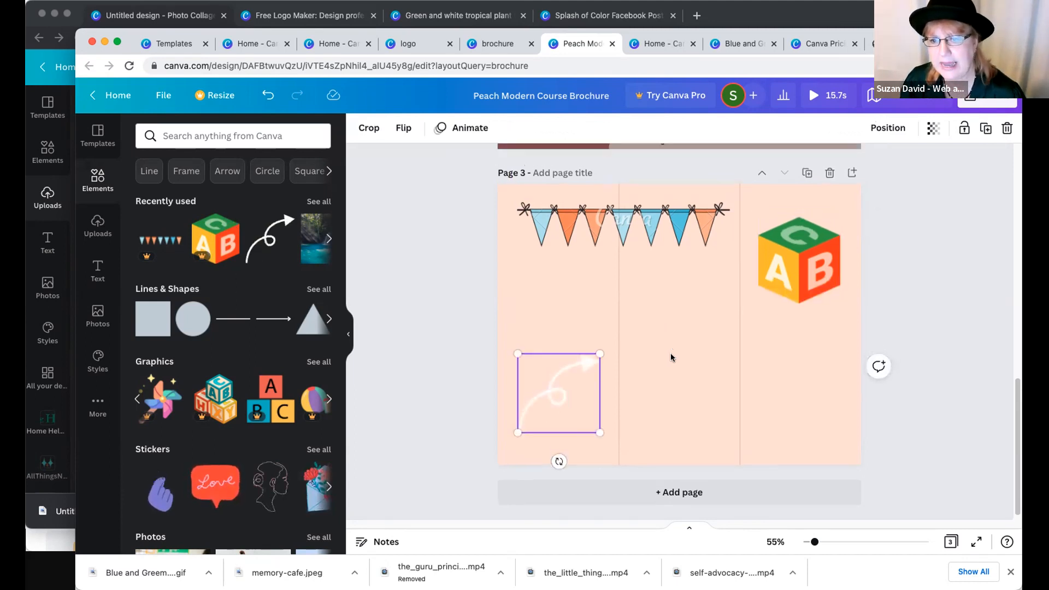
scroll(671, 357, "up", 5)
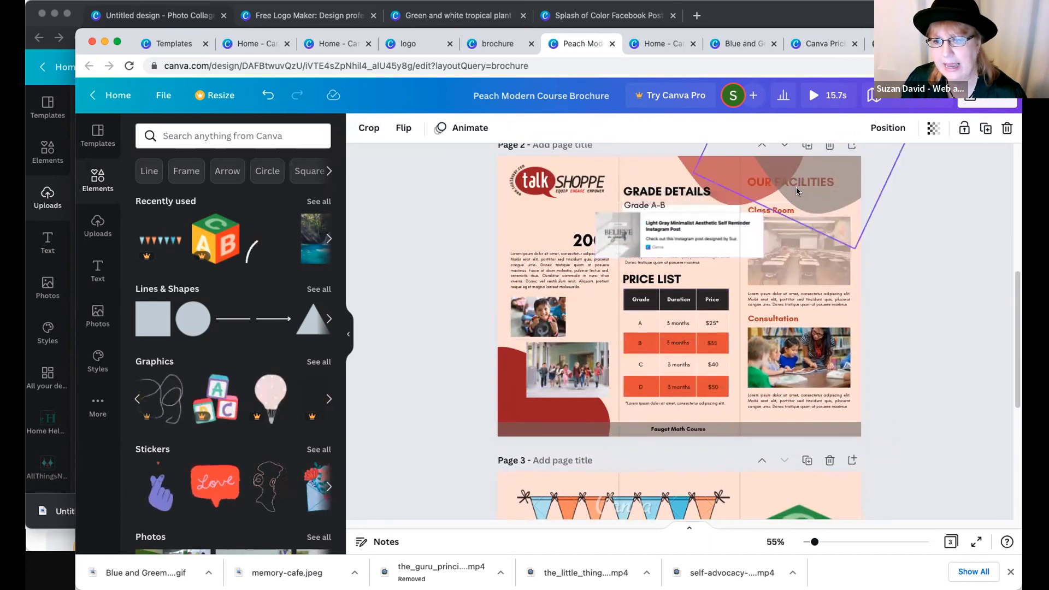
left_click(797, 191)
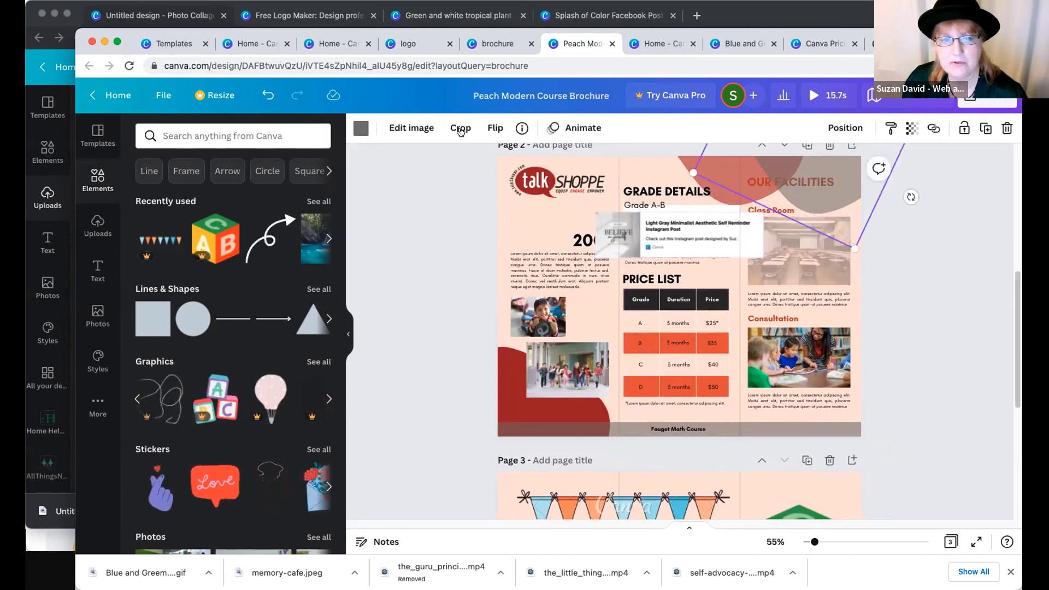
left_click(581, 128)
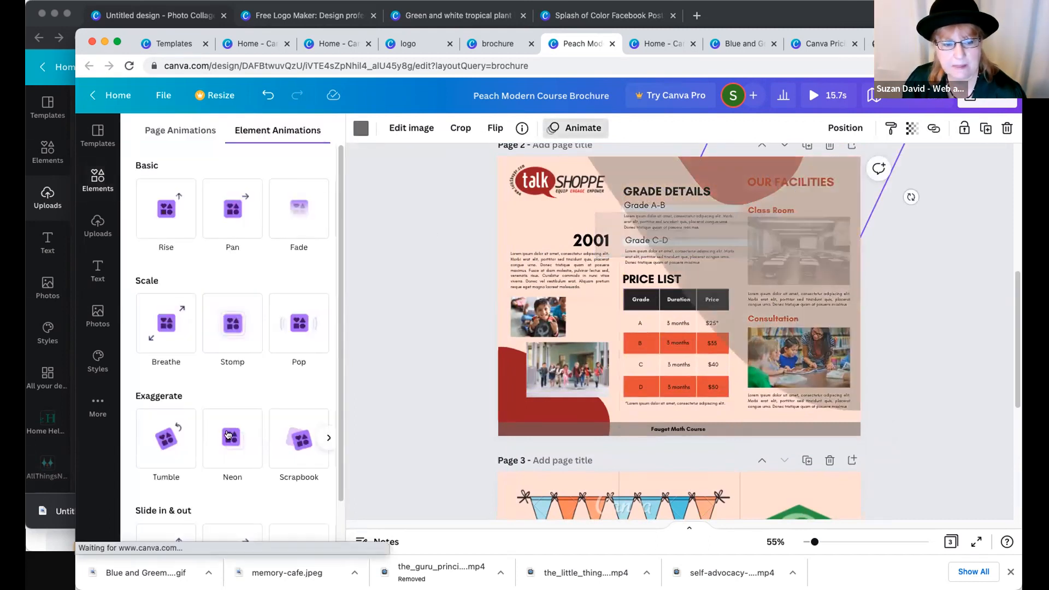
left_click(237, 433)
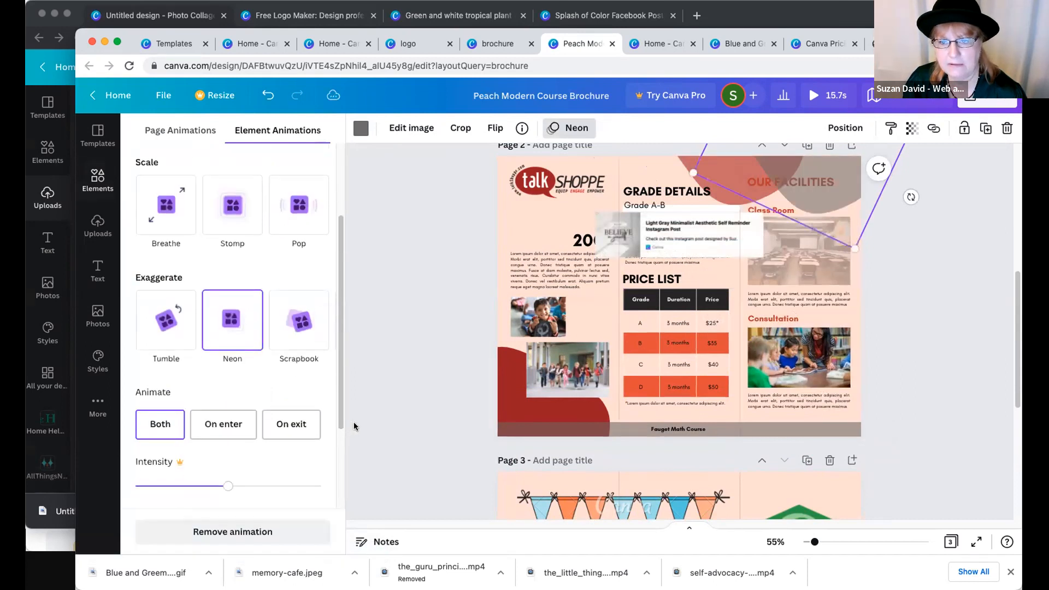
scroll(309, 365, "up", 1)
left_click(323, 370)
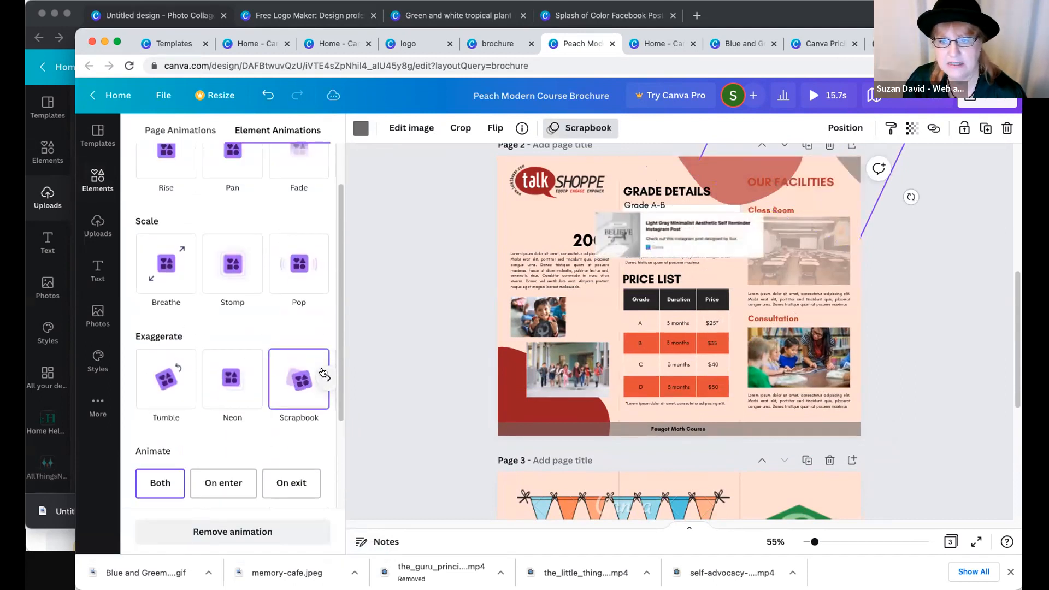
left_click(165, 380)
scroll(295, 413, "down", 2)
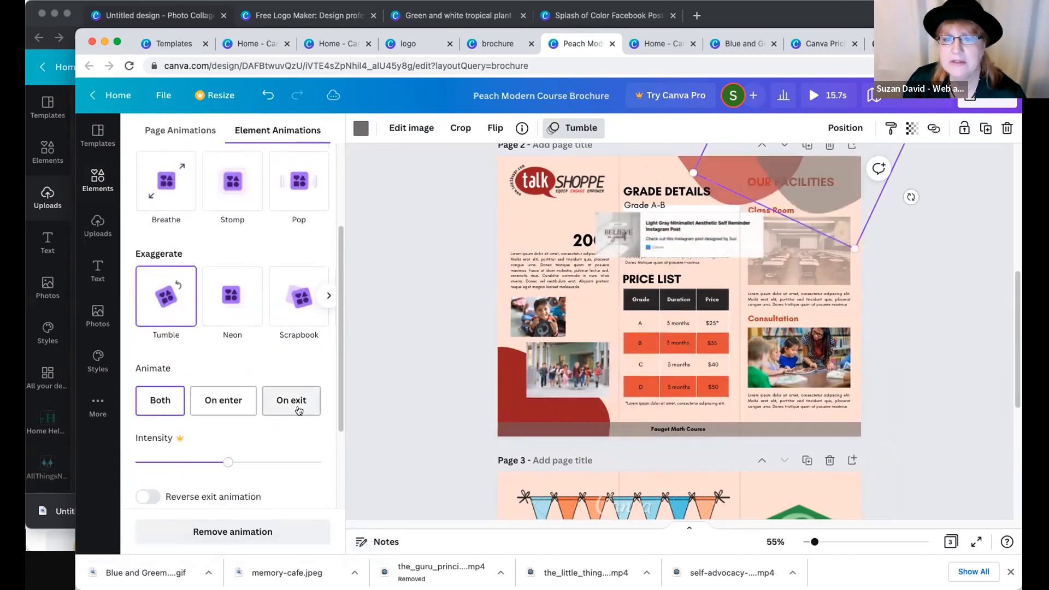
left_click(384, 380)
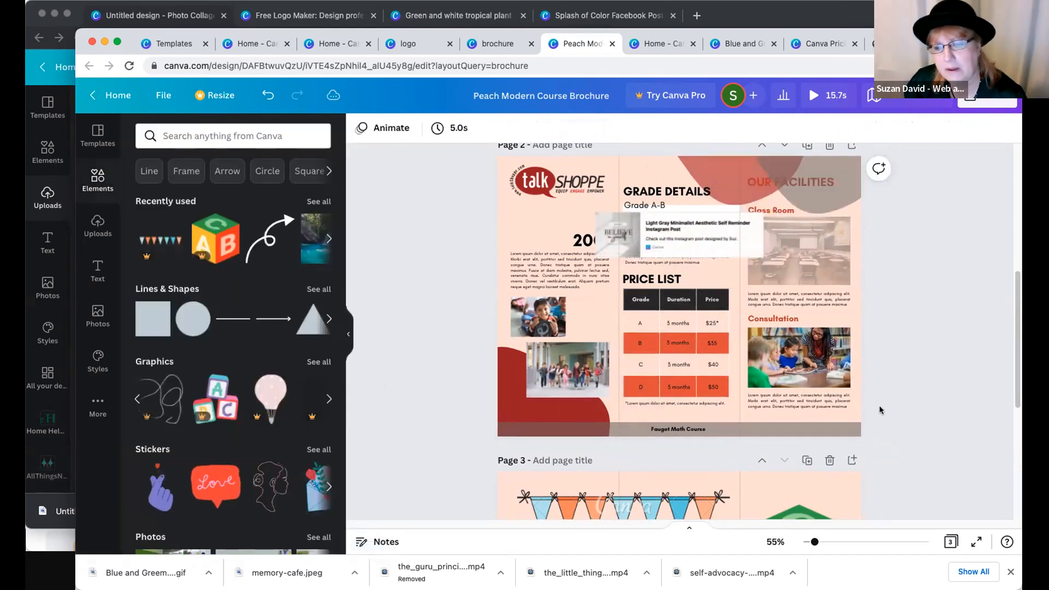
- Try the recently used waterfall photo on page 3, remove it and browse the trending photos
scroll(880, 410, "down", 5)
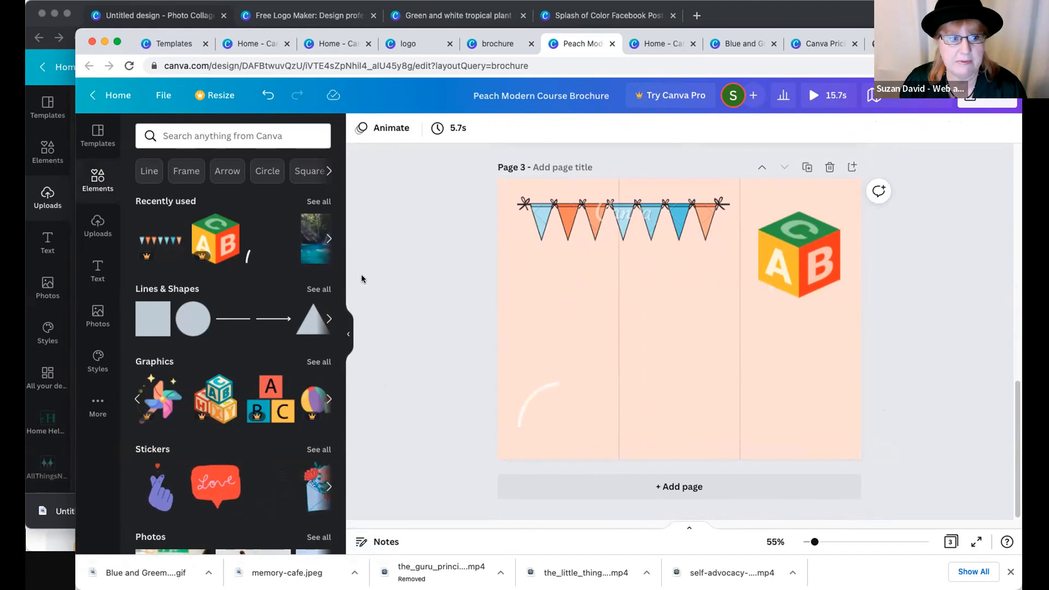
scroll(253, 336, "down", 10)
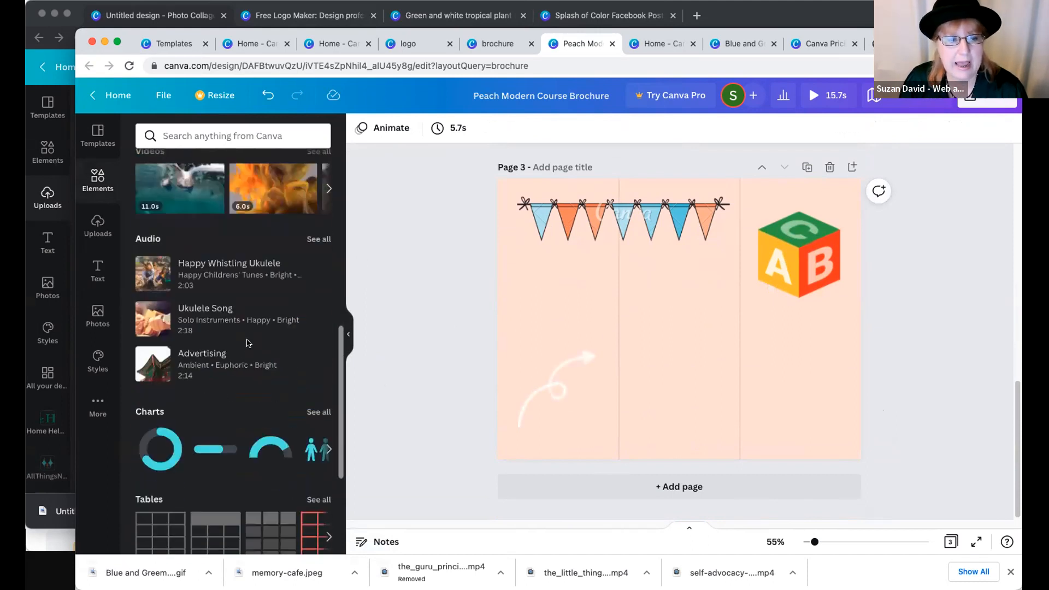
scroll(247, 345, "down", 5)
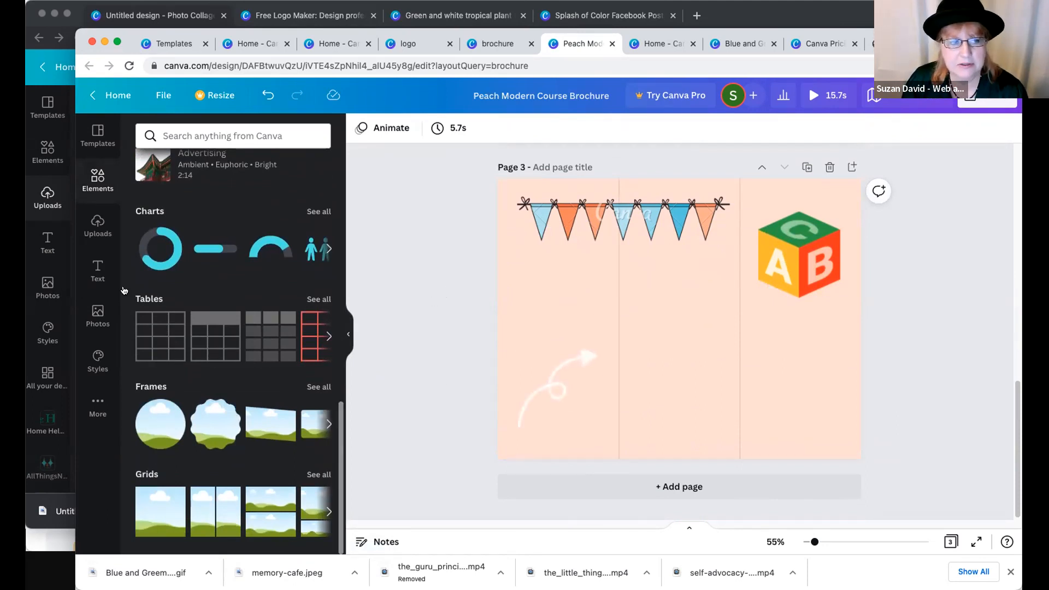
left_click(96, 312)
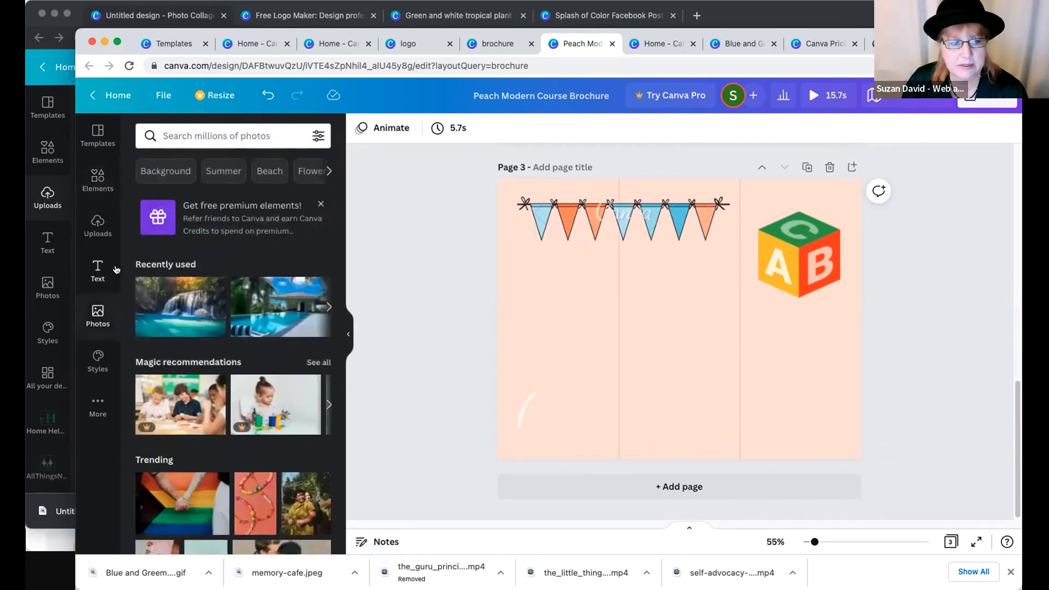
left_click(168, 304)
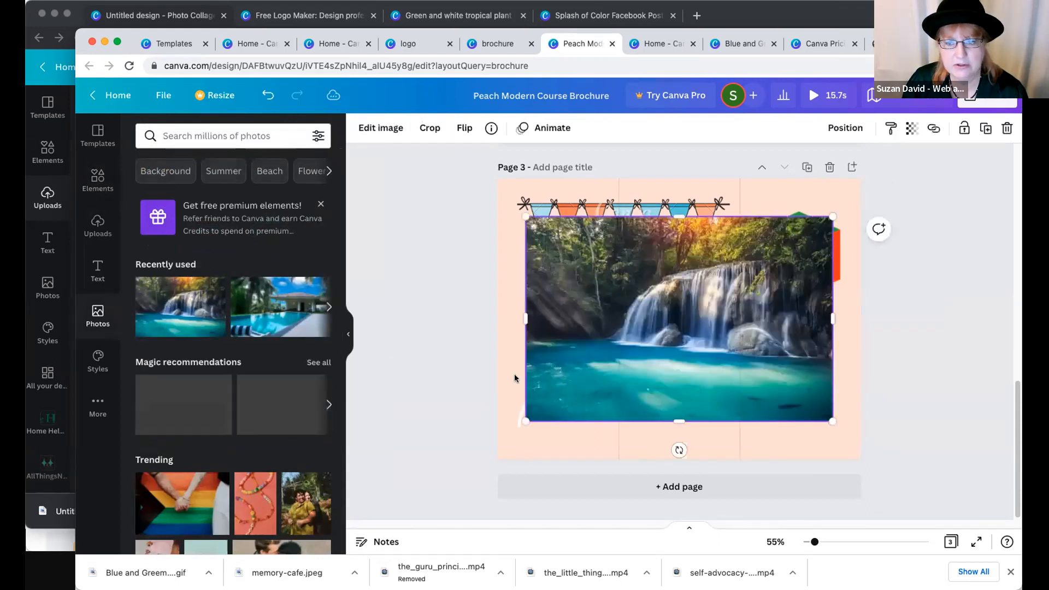
key("Delete")
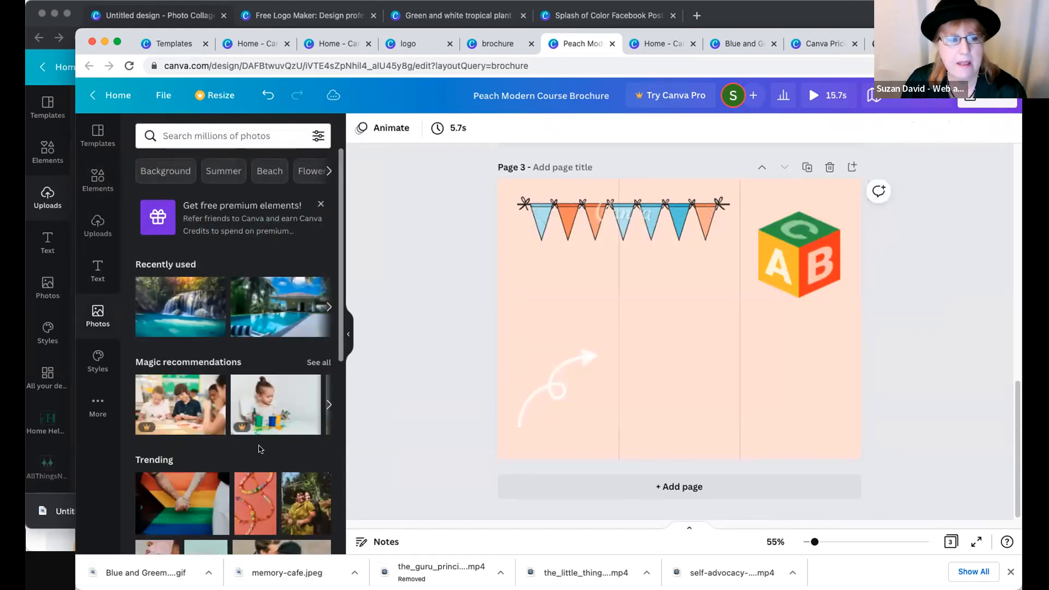
scroll(252, 443, "down", 5)
scroll(253, 443, "down", 10)
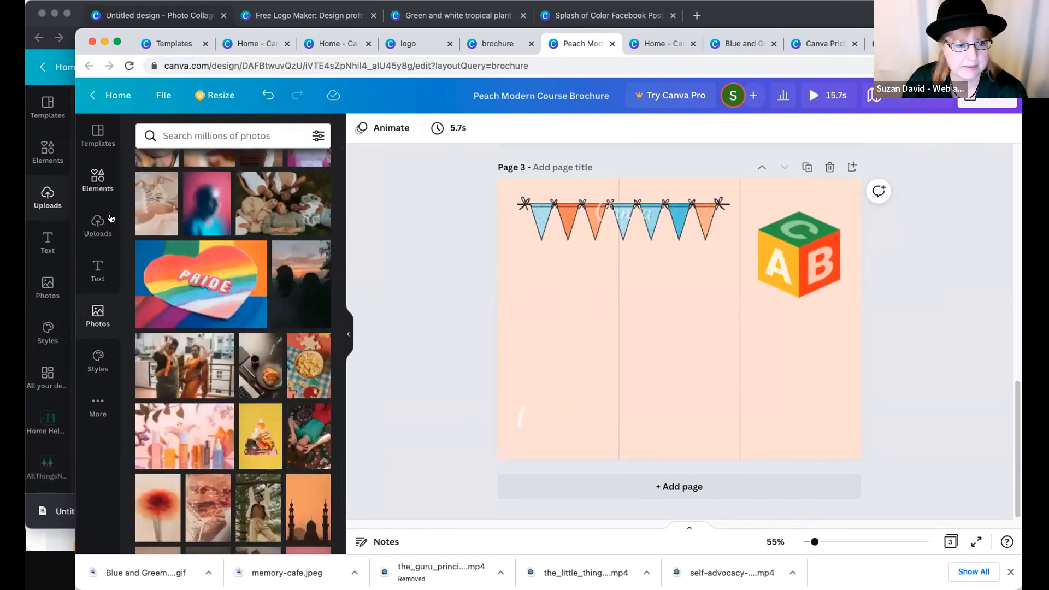
- Add the rounded square frame to page 3 and place it in the lower middle of the page
left_click(98, 180)
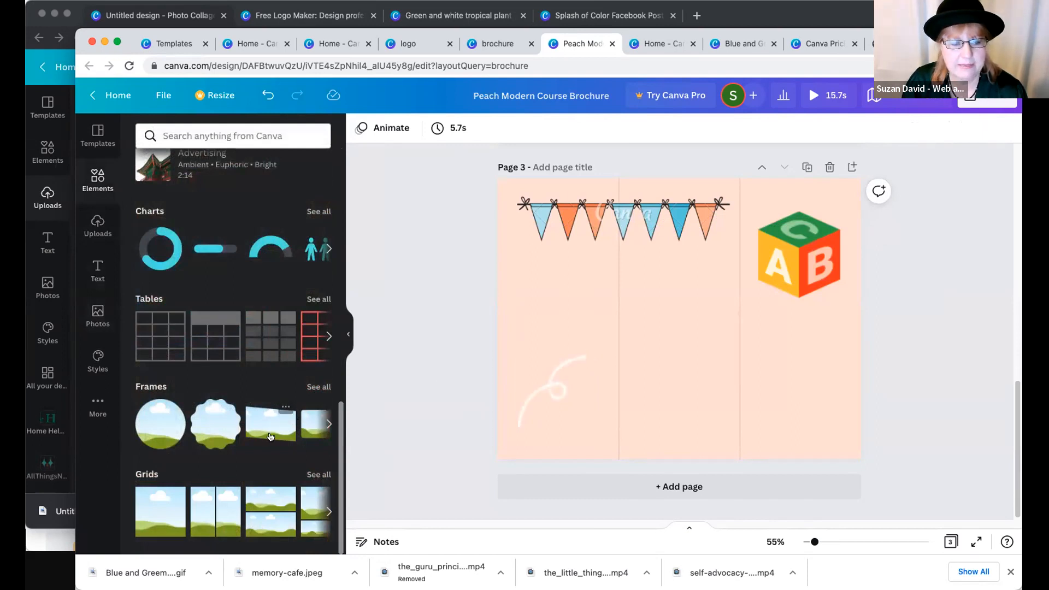
left_click(328, 424)
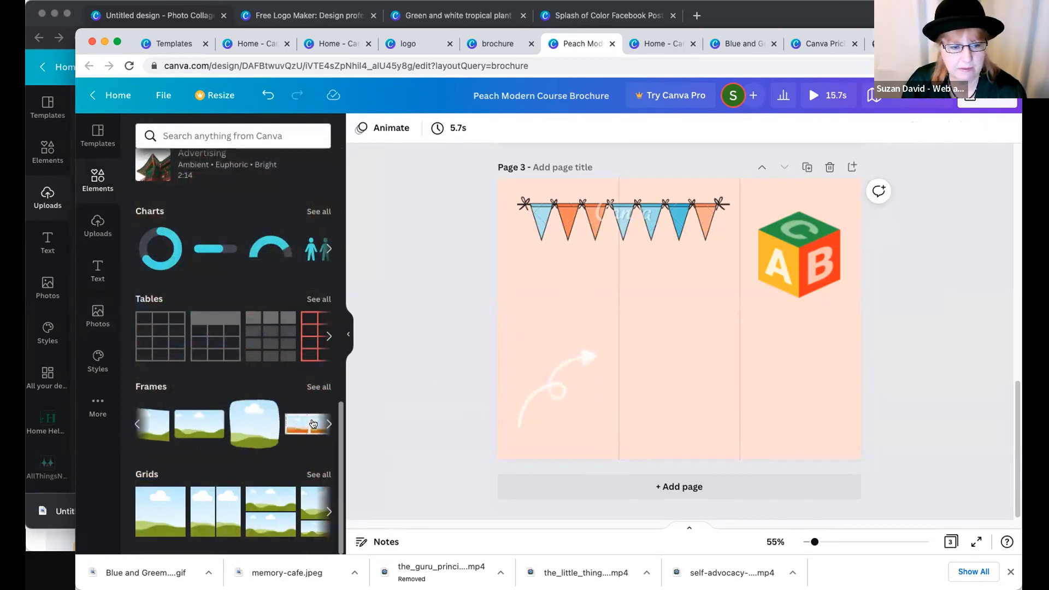
left_click(205, 424)
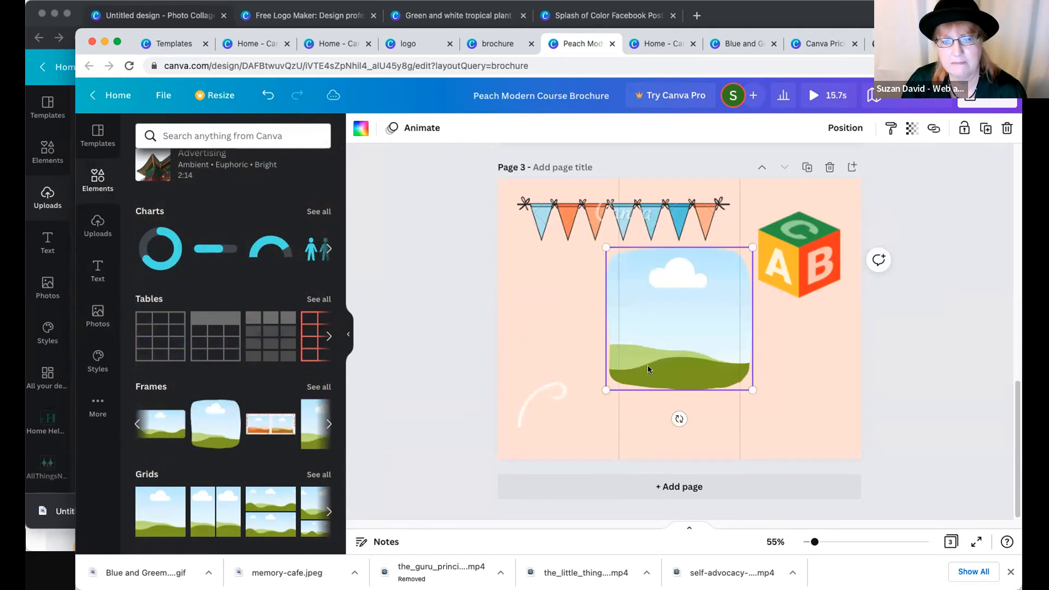
left_click_drag(669, 371, 700, 418)
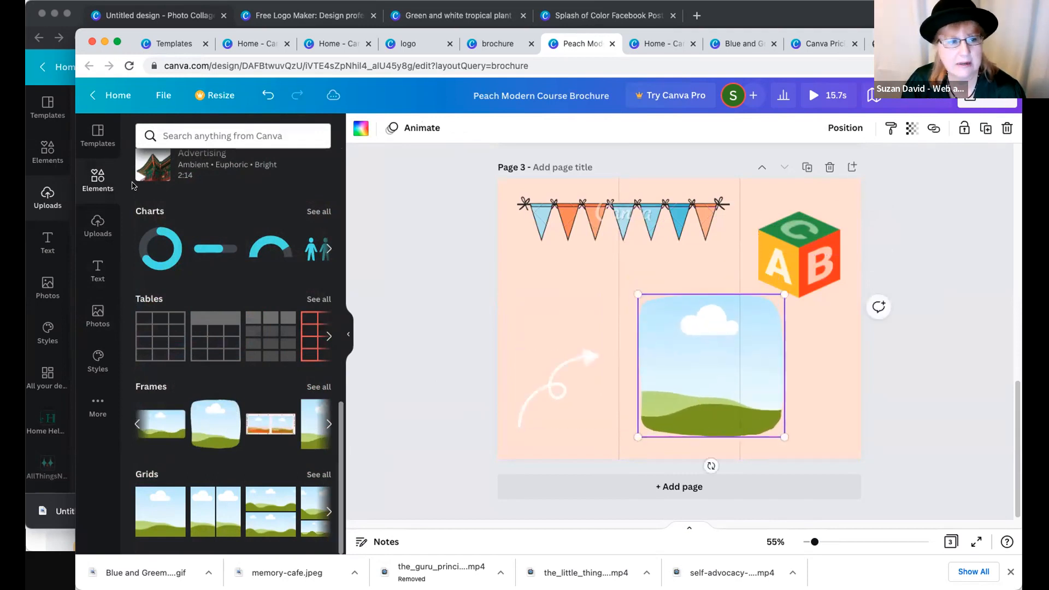
- Fill the rounded frame on page 3 with the photo of two women dancing on a balcony
left_click(99, 313)
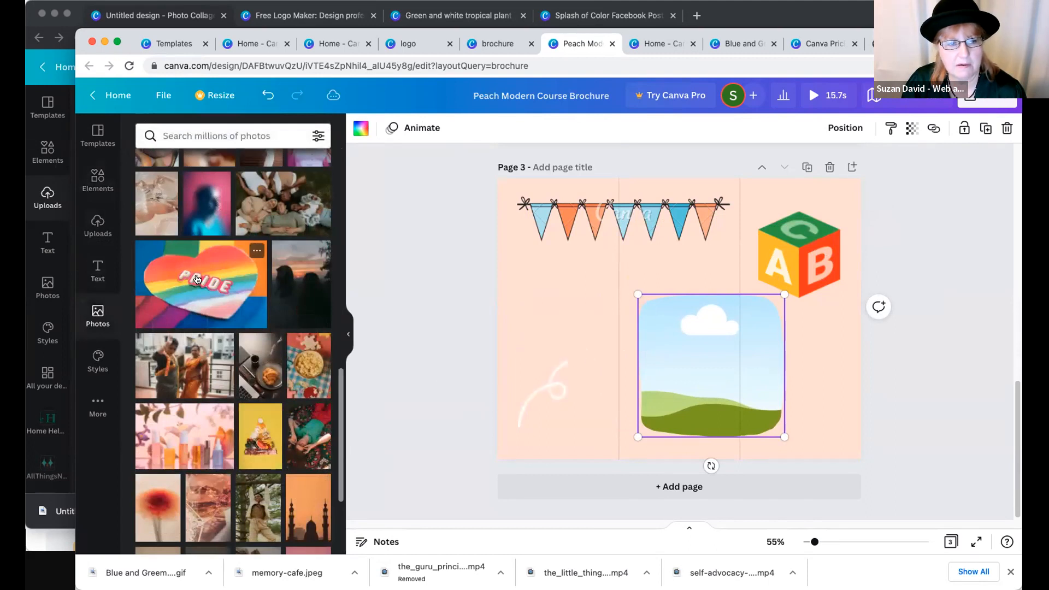
left_click(197, 279)
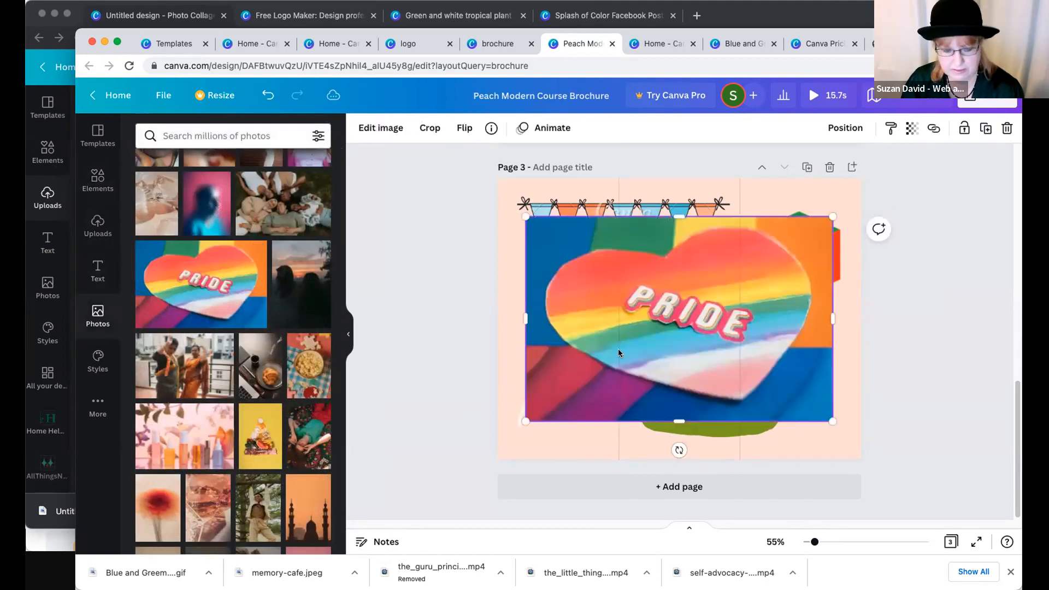
key("Delete")
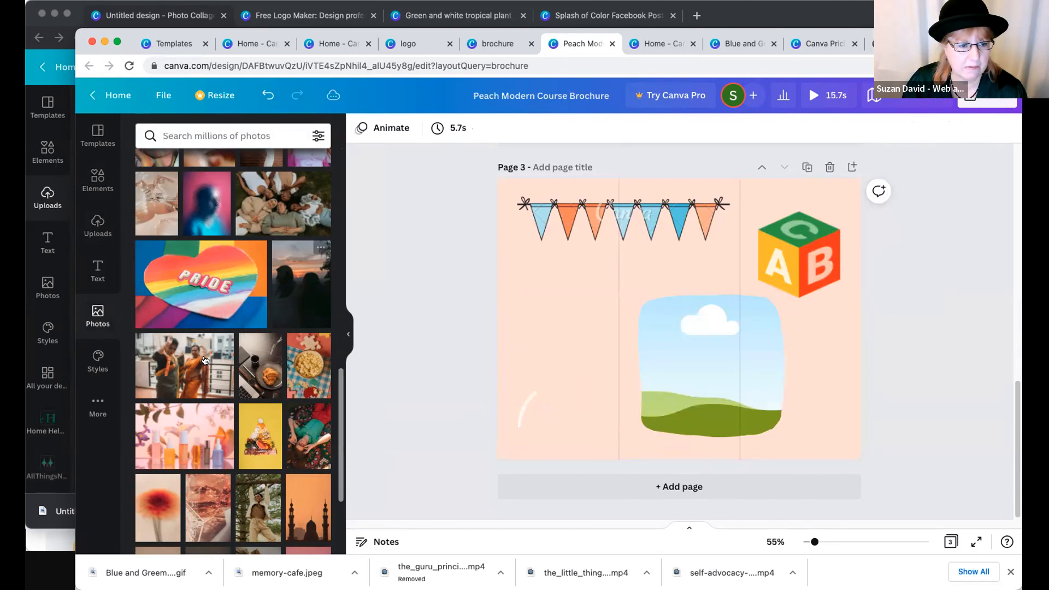
left_click_drag(208, 363, 741, 351)
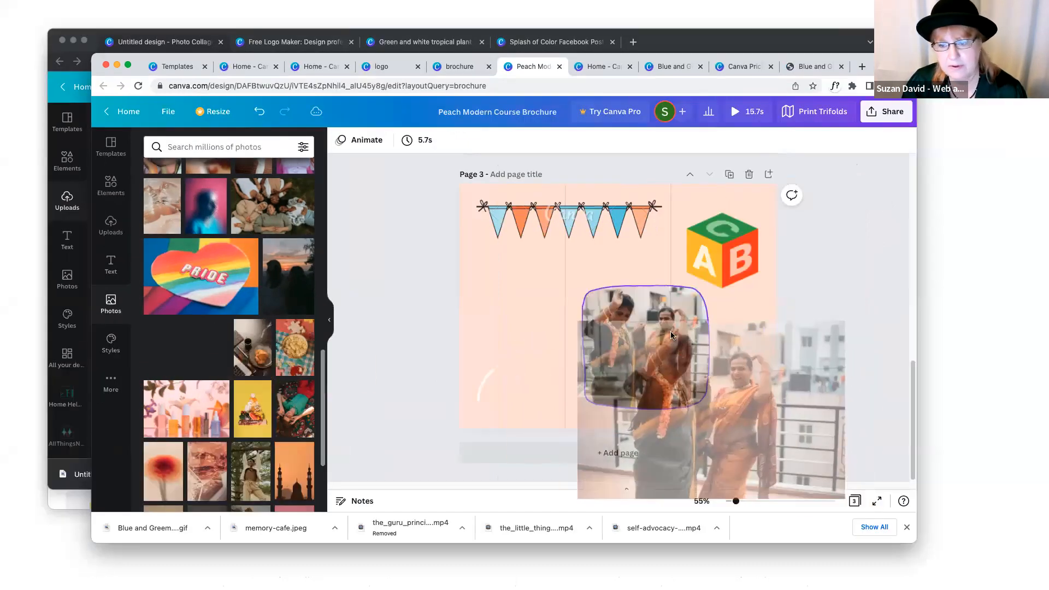
left_click_drag(672, 335, 674, 338)
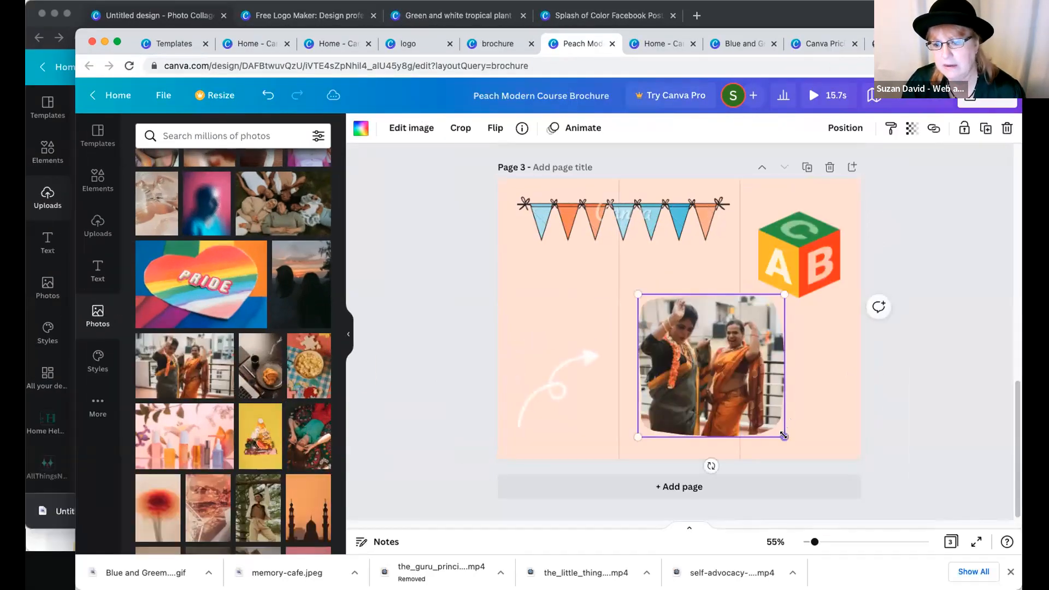
- Shrink the framed dancers photo and fit it into the middle panel of page 3
left_click_drag(784, 436, 733, 386)
left_click_drag(687, 342, 674, 317)
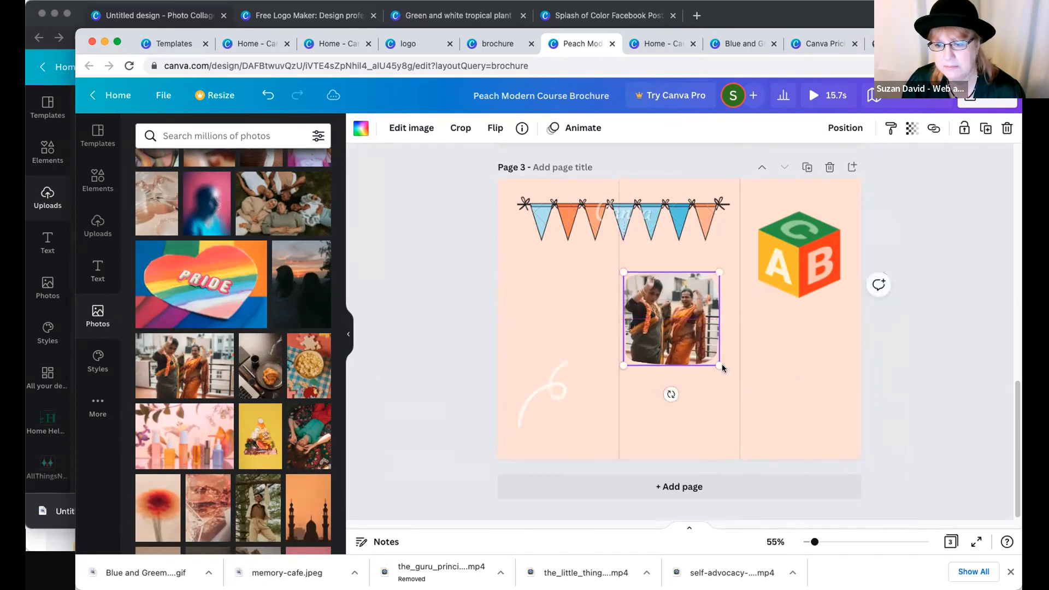
left_click_drag(724, 371, 737, 381)
left_click(382, 307)
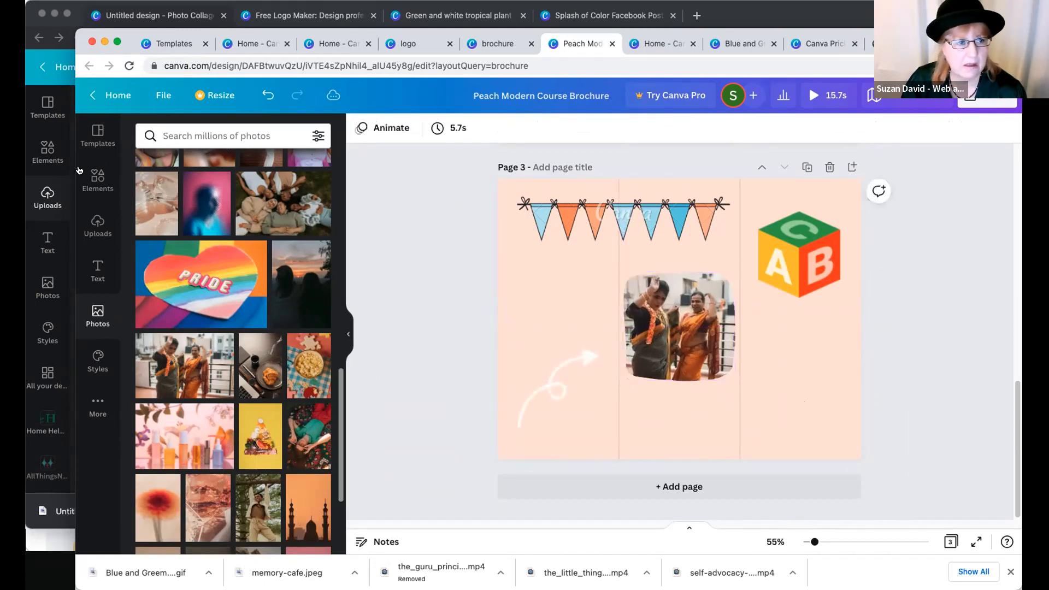
- Add the grid with two stacked cells to page 3 and select its upper cell
left_click(97, 185)
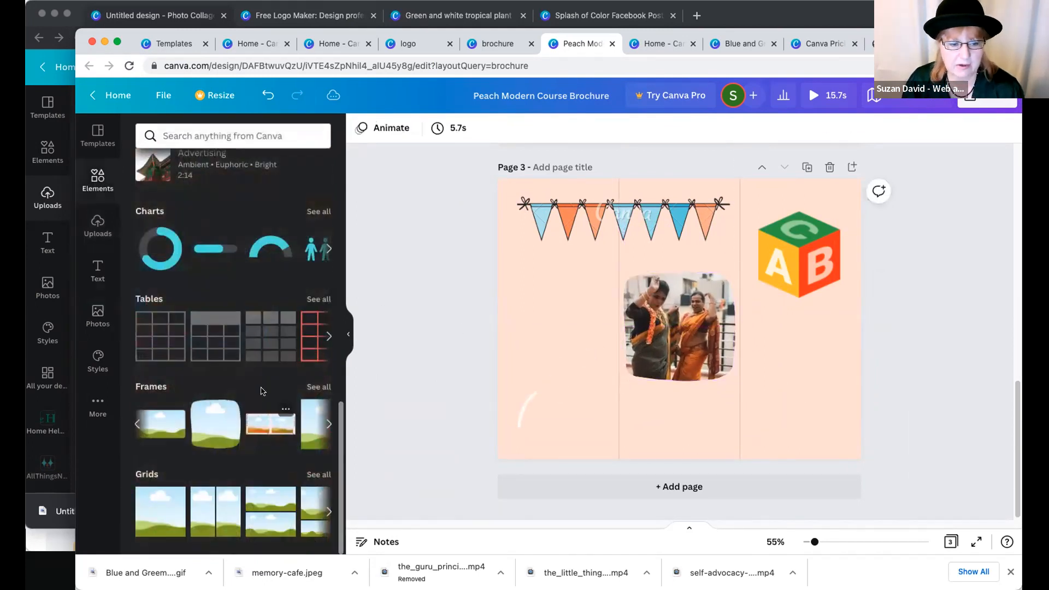
left_click(266, 503)
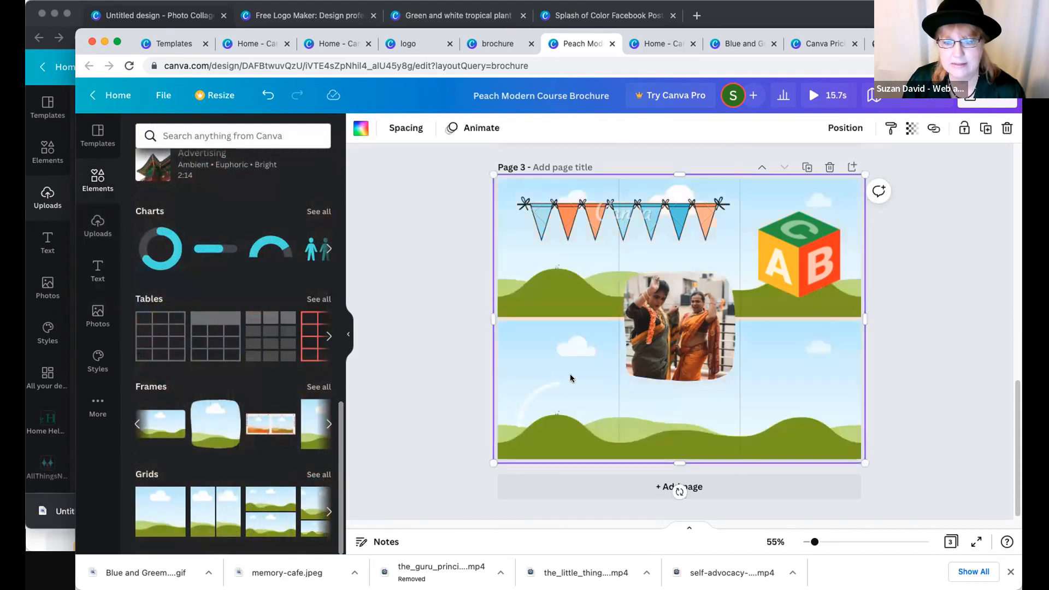
left_click(524, 295)
left_click(496, 308)
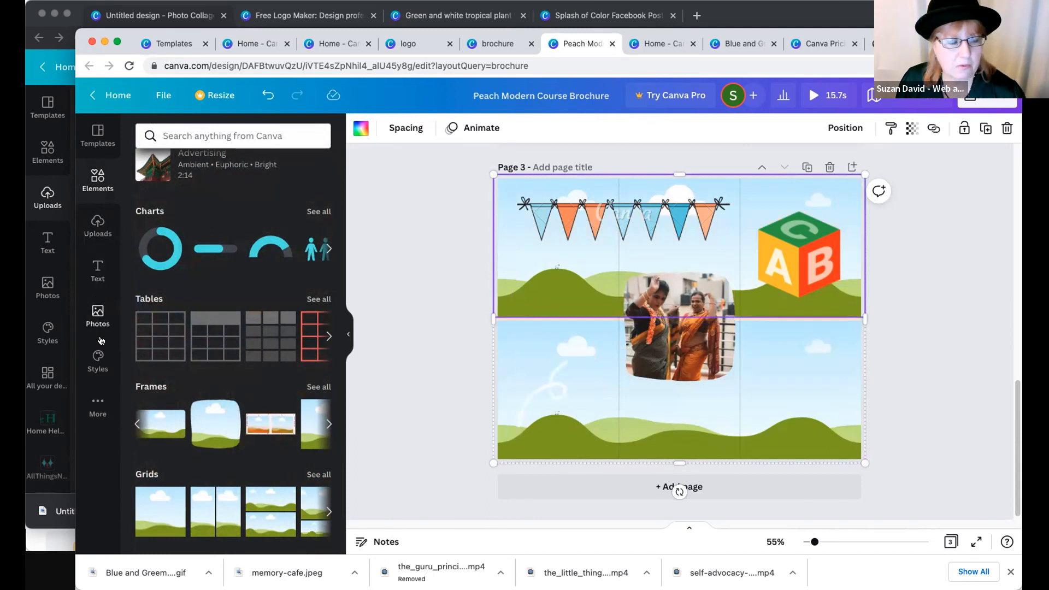
- Fill the grid's lower cell with the red flowers photo and its upper cell with the ornate chandelier interior photo
left_click(97, 312)
scroll(204, 404, "down", 5)
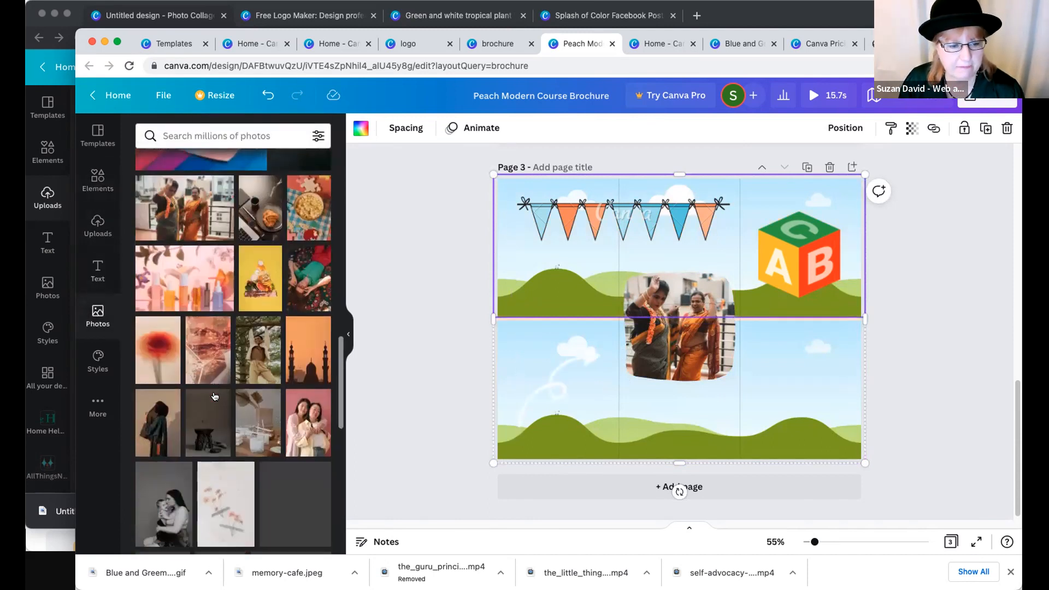
scroll(204, 405, "down", 3)
left_click(165, 399)
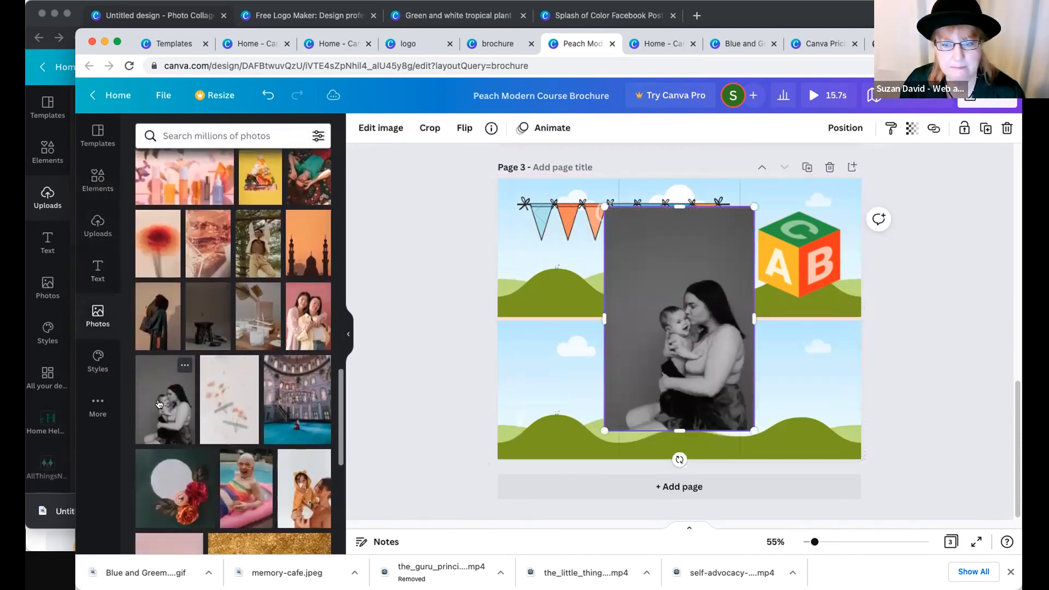
key("BackSpace")
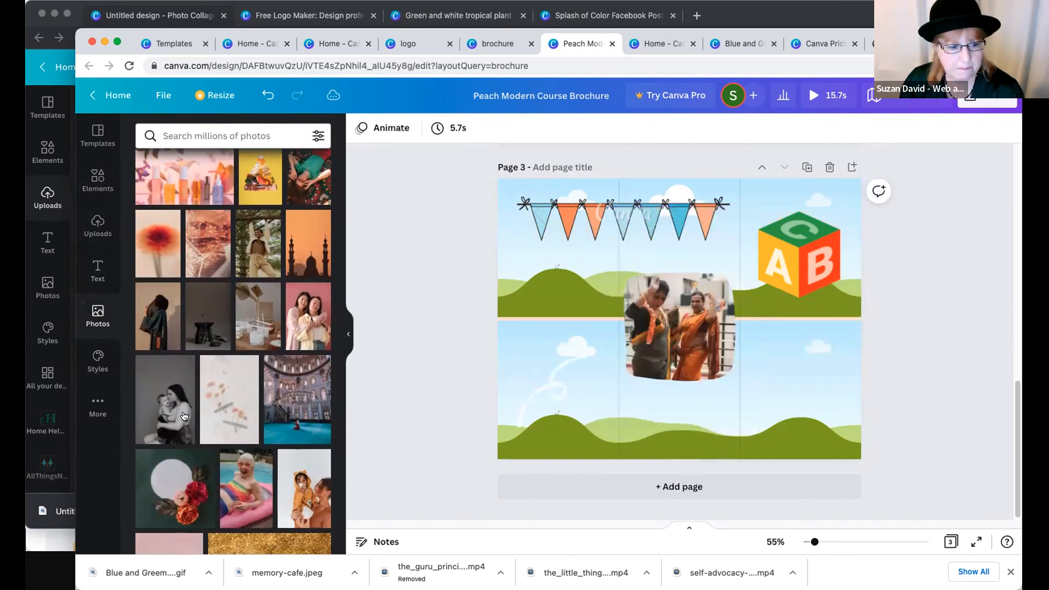
left_click_drag(177, 483, 499, 324)
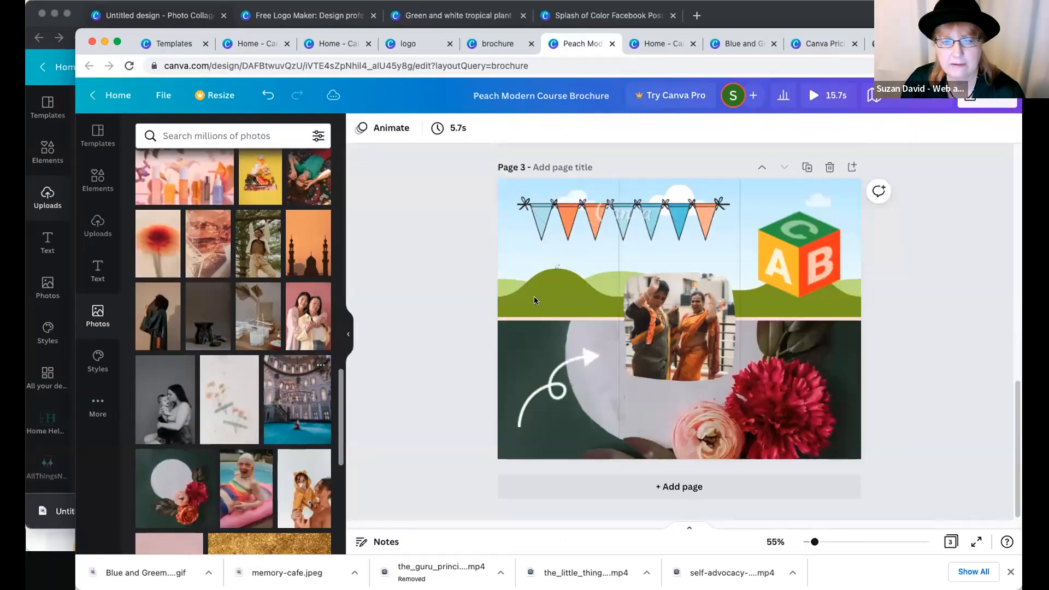
left_click_drag(593, 282, 464, 218)
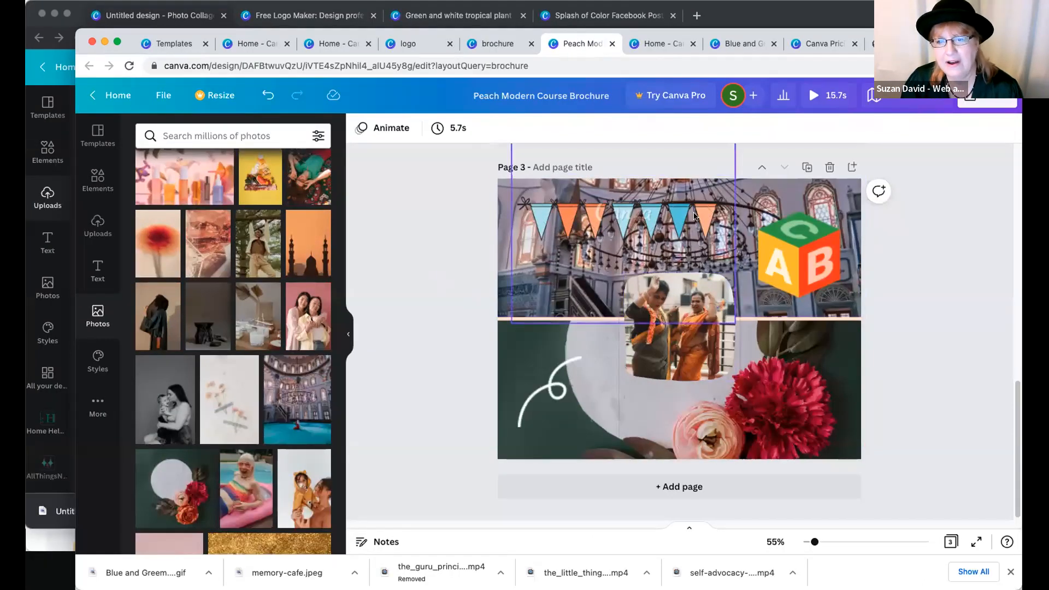
- Move the pennant bunting down on page 3 and delete the dancers photo together with its frame
left_click_drag(695, 226, 697, 339)
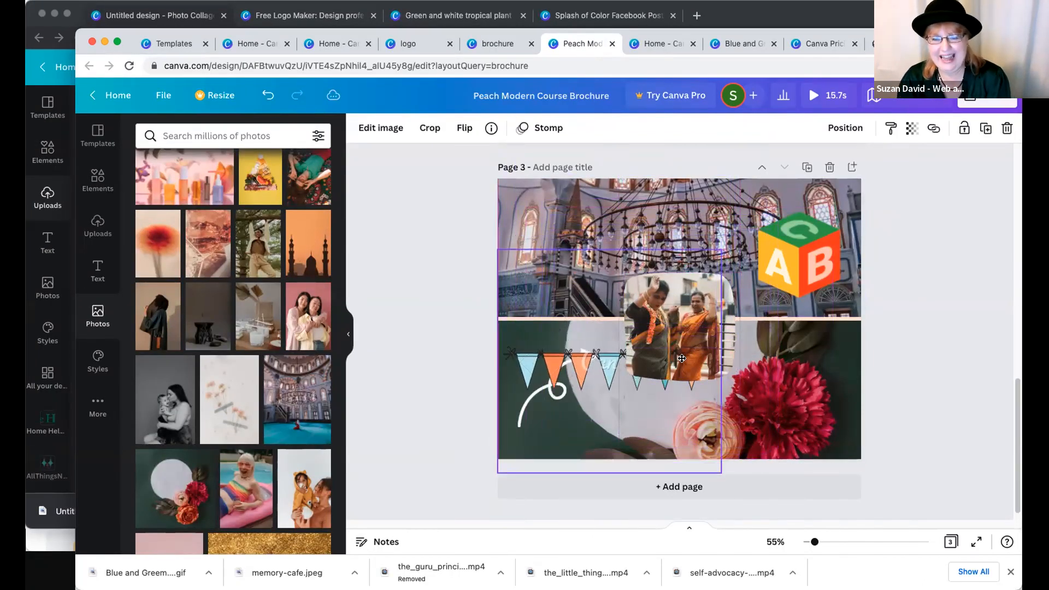
left_click(697, 339)
key("Delete")
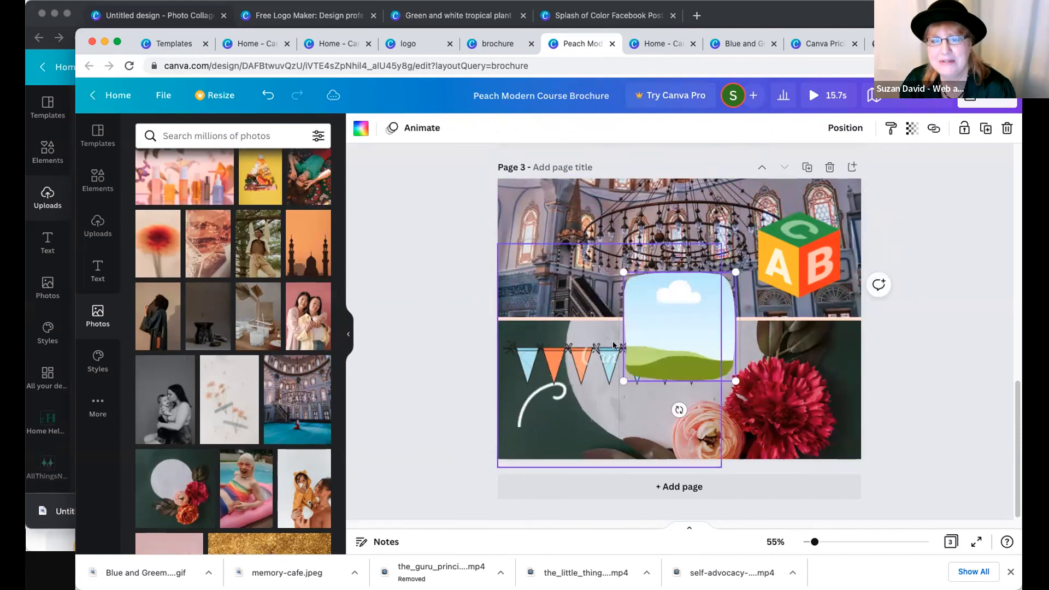
key("Delete")
- Move the pennant bunting back to the top of page 3, across the first two panels
mouse_move(660, 337)
left_mouse_down()
mouse_move(659, 200)
mouse_move(672, 183)
left_mouse_up()
left_click(429, 230)
left_click(656, 207)
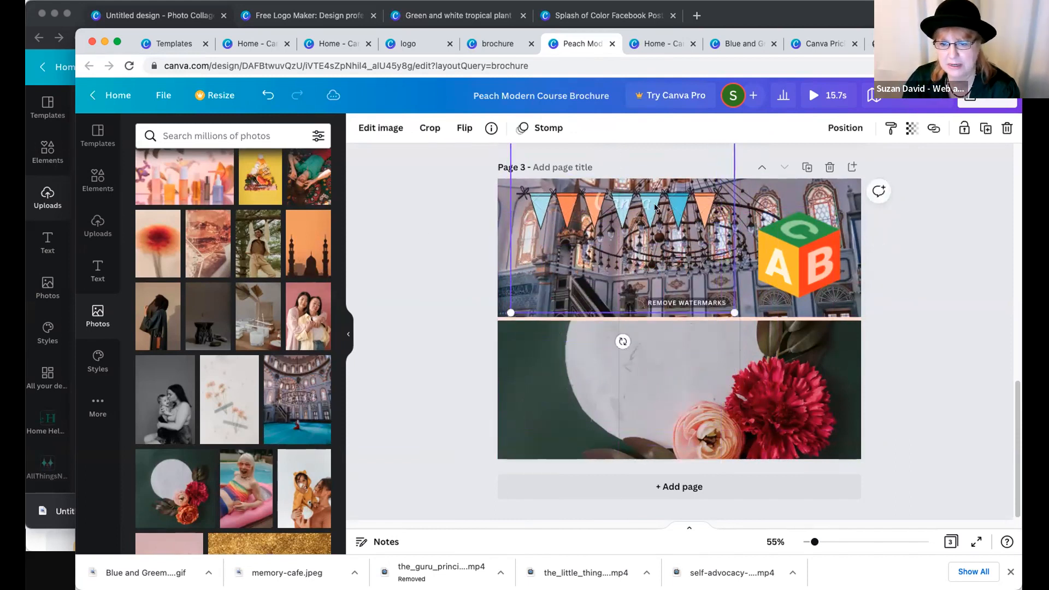
- Delete the two-cell grid and its photos from page 3, and lower the pennant bunting slightly below the page's top edge
left_click(853, 334)
key("Delete")
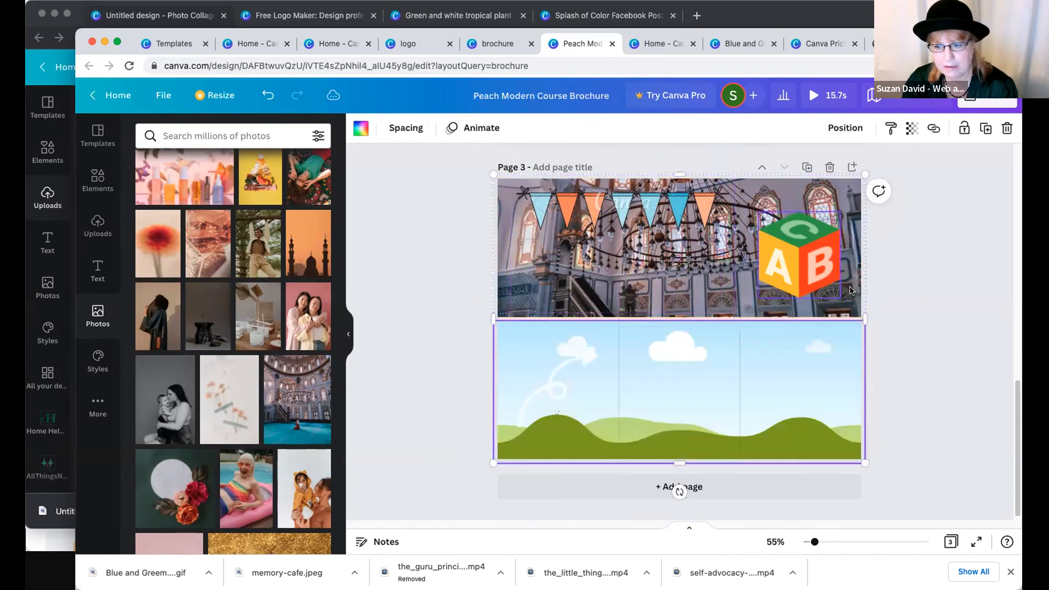
key("Delete")
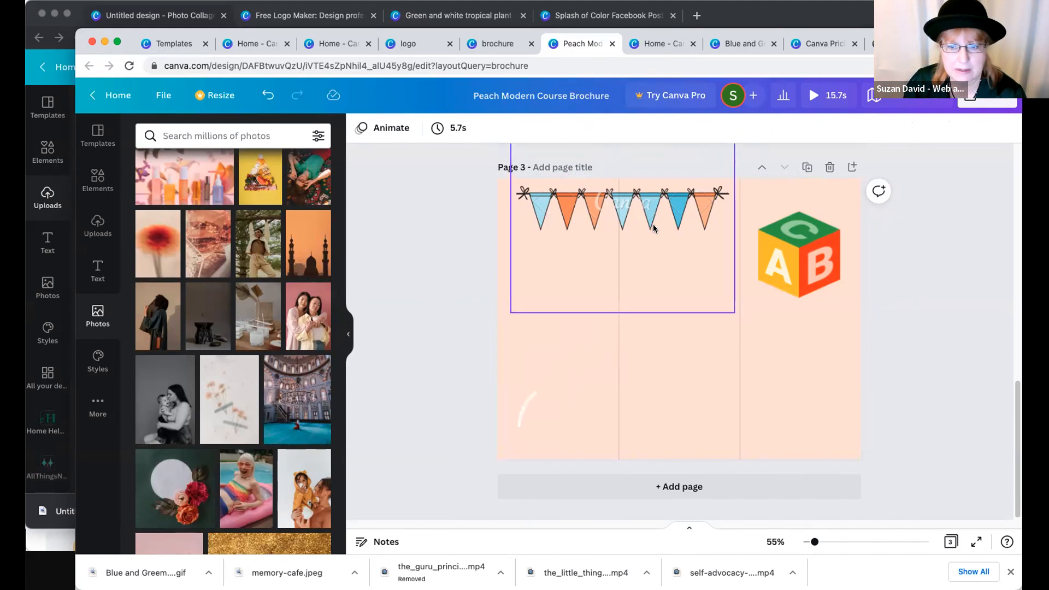
left_click_drag(630, 204, 623, 215)
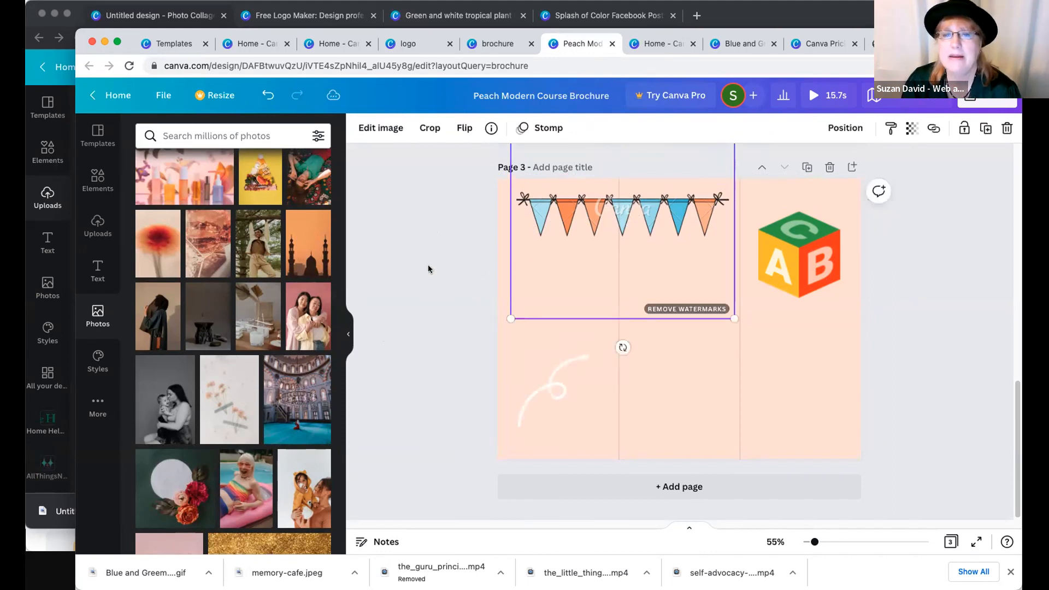
left_click(477, 257)
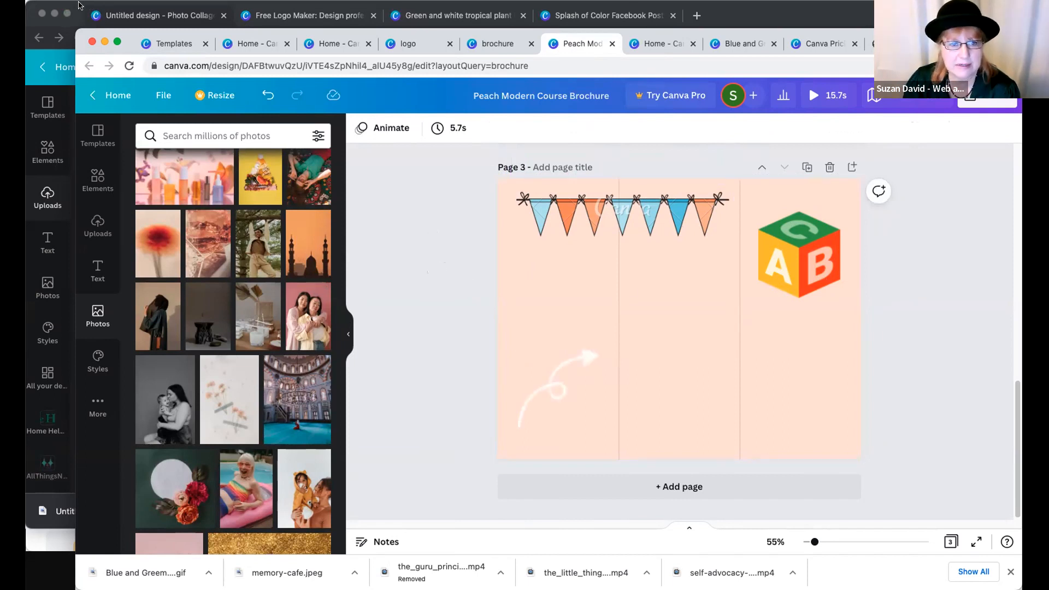
- Switch to the window with the untitled Photo Collage design and move that window lower on the screen
left_click(78, 6)
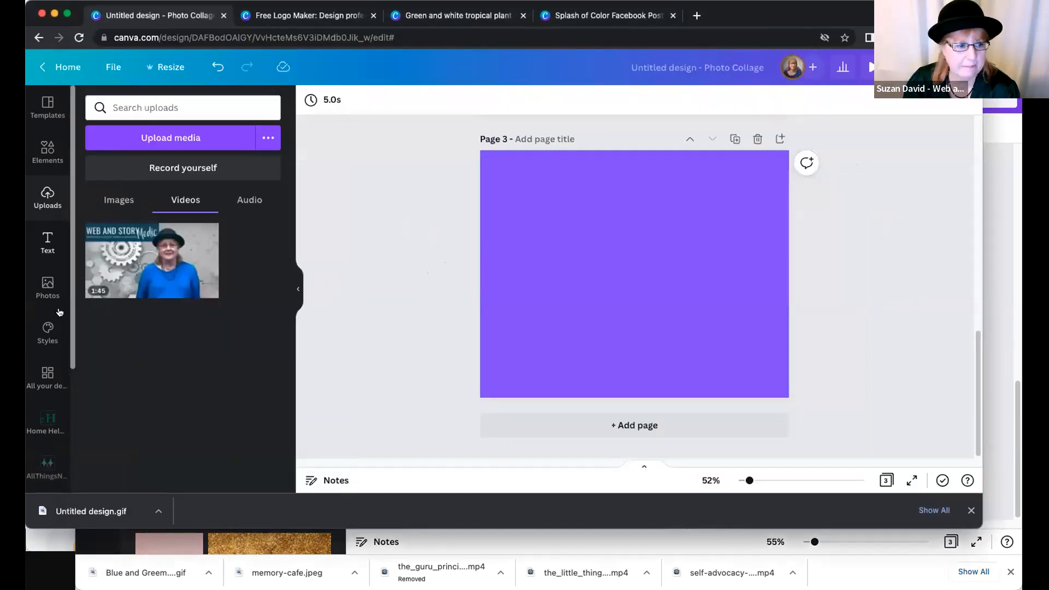
scroll(54, 233, "down", 3)
scroll(55, 233, "up", 3)
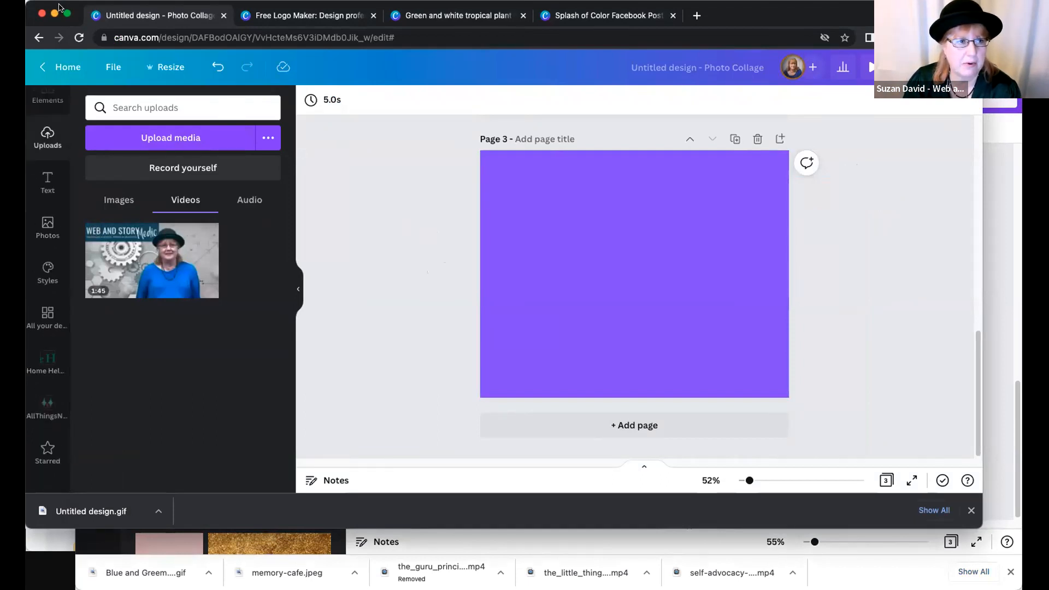
left_click_drag(60, 5, 142, 16)
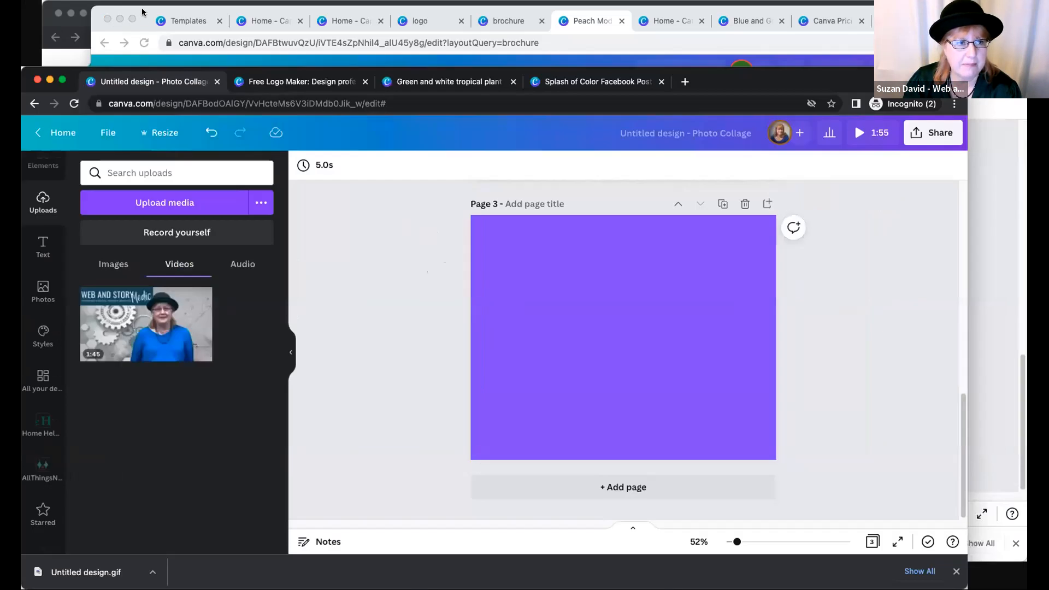
- Switch back to the Peach Modern Course Brochure window and browse the suggested photos in the library
left_click(142, 12)
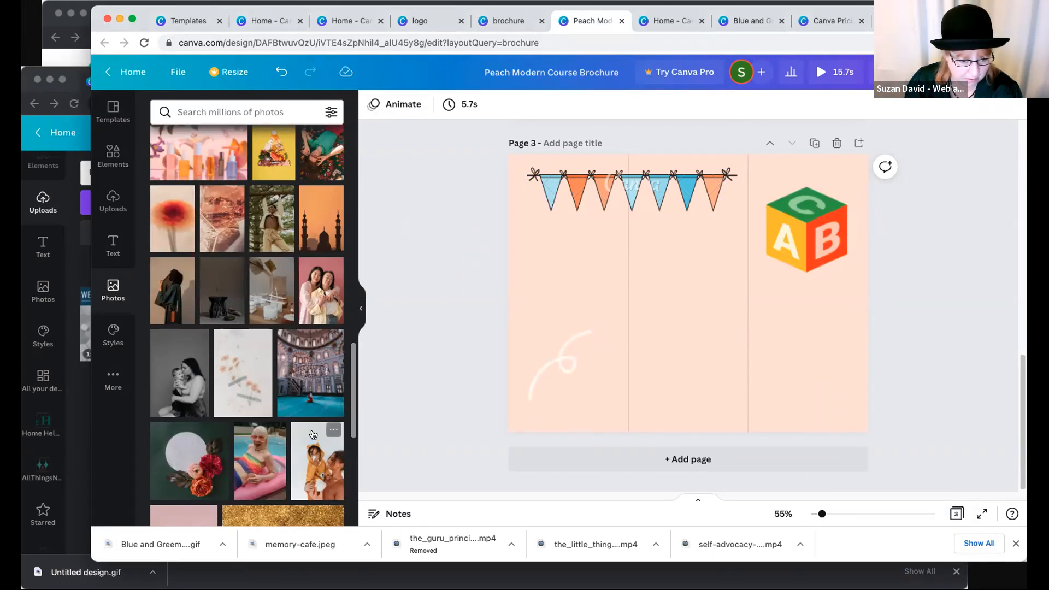
scroll(285, 436, "down", 5)
scroll(284, 432, "down", 5)
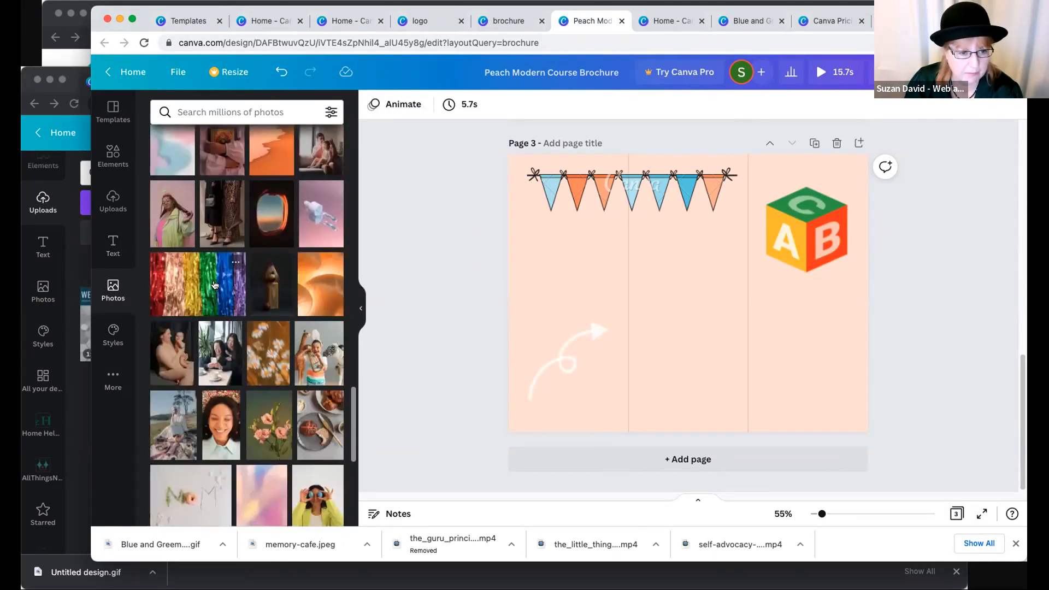
scroll(202, 323, "down", 2)
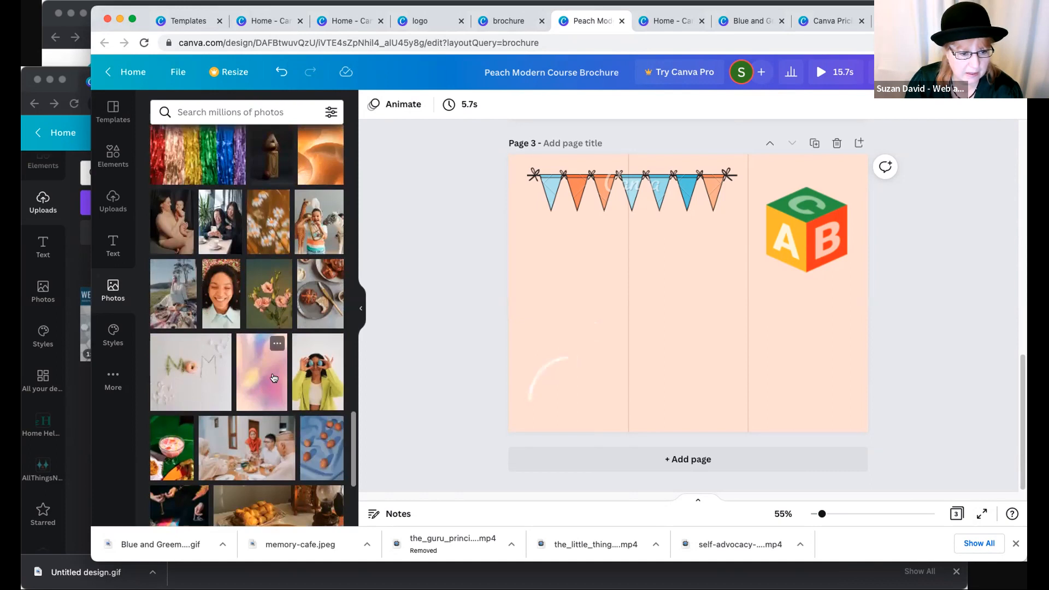
scroll(246, 384, "down", 6)
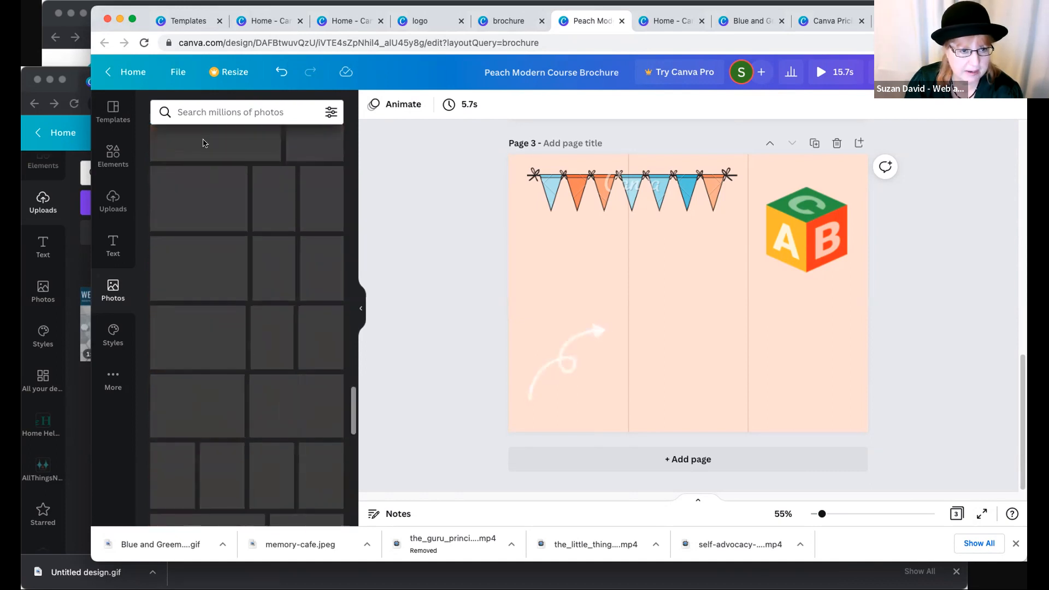
- Search the photo library for waterfall
left_click(207, 111)
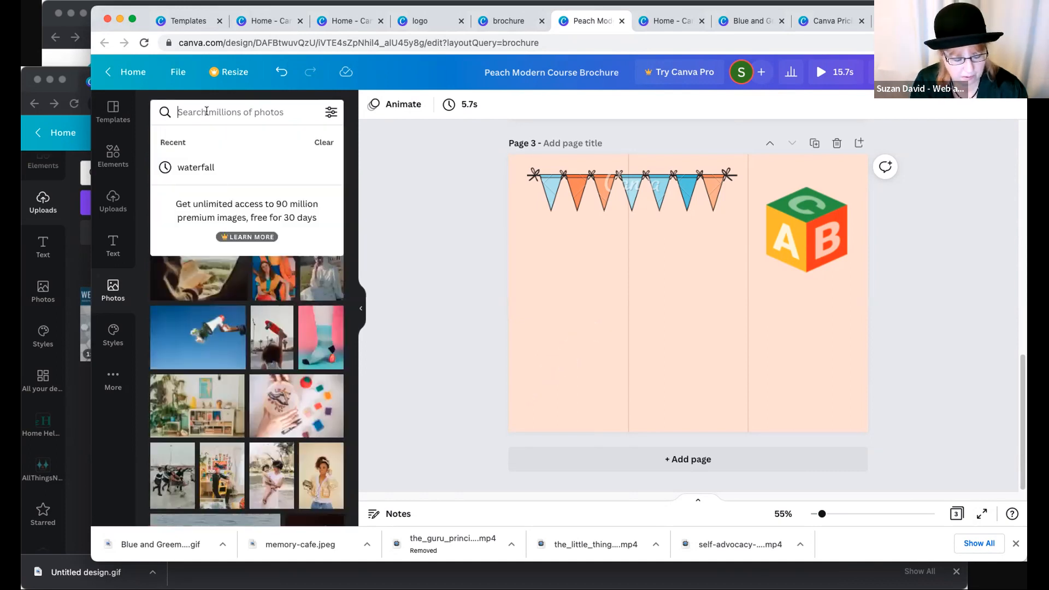
type("pro")
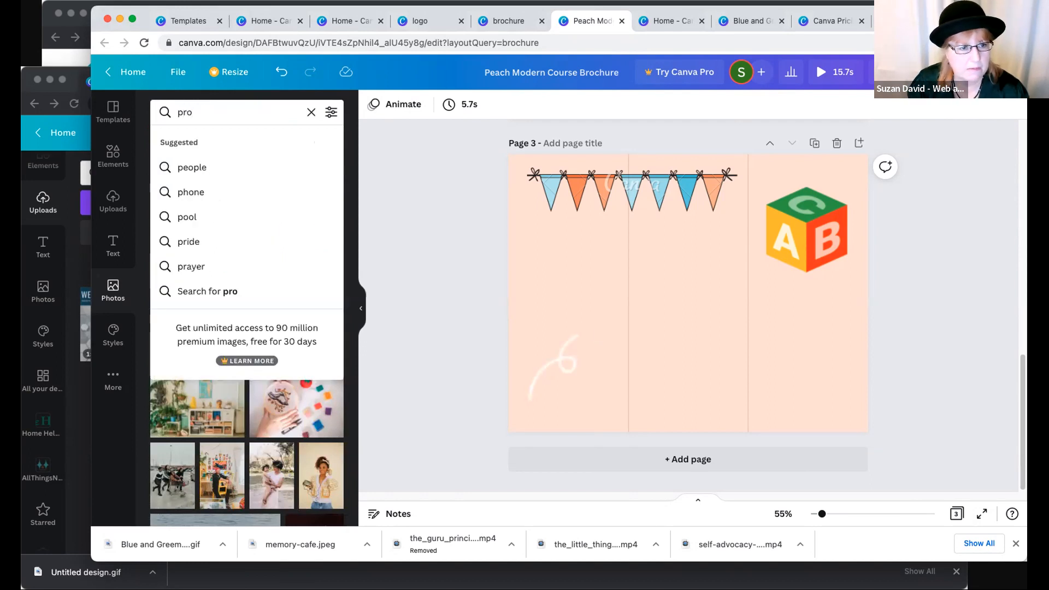
left_click(195, 109)
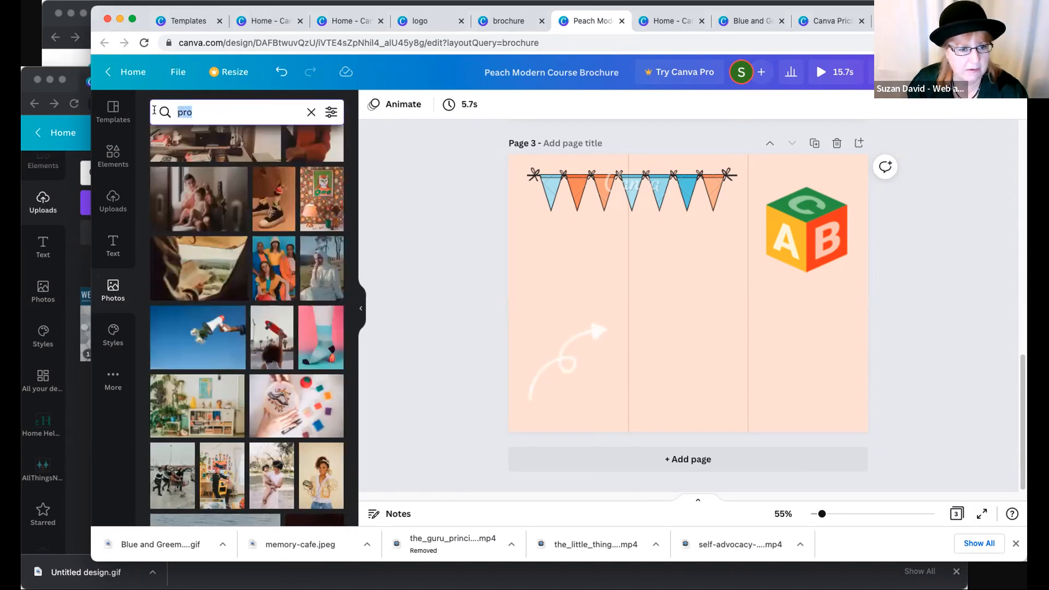
type("water")
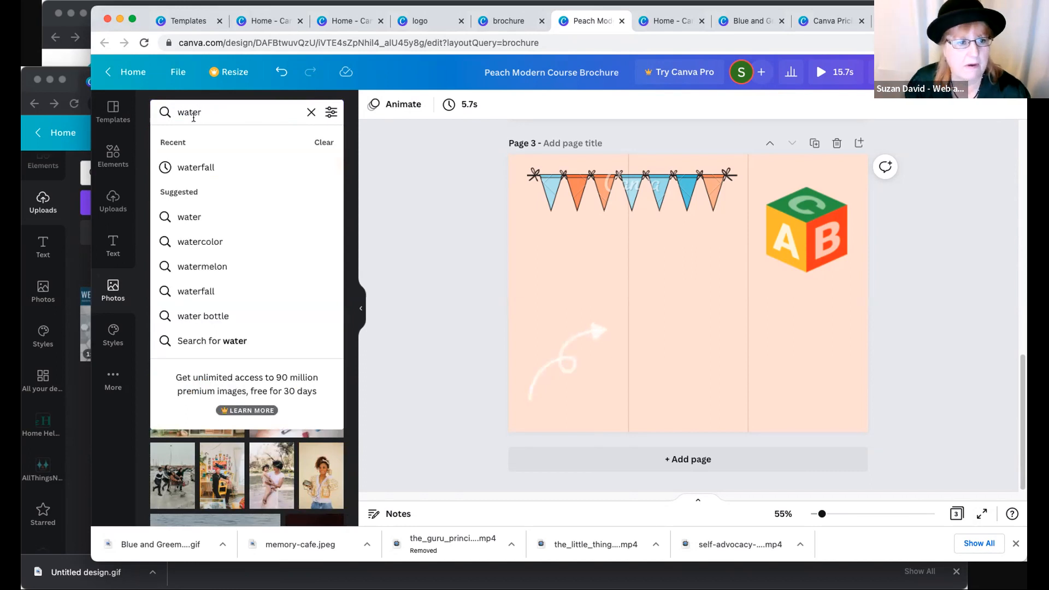
left_click(203, 169)
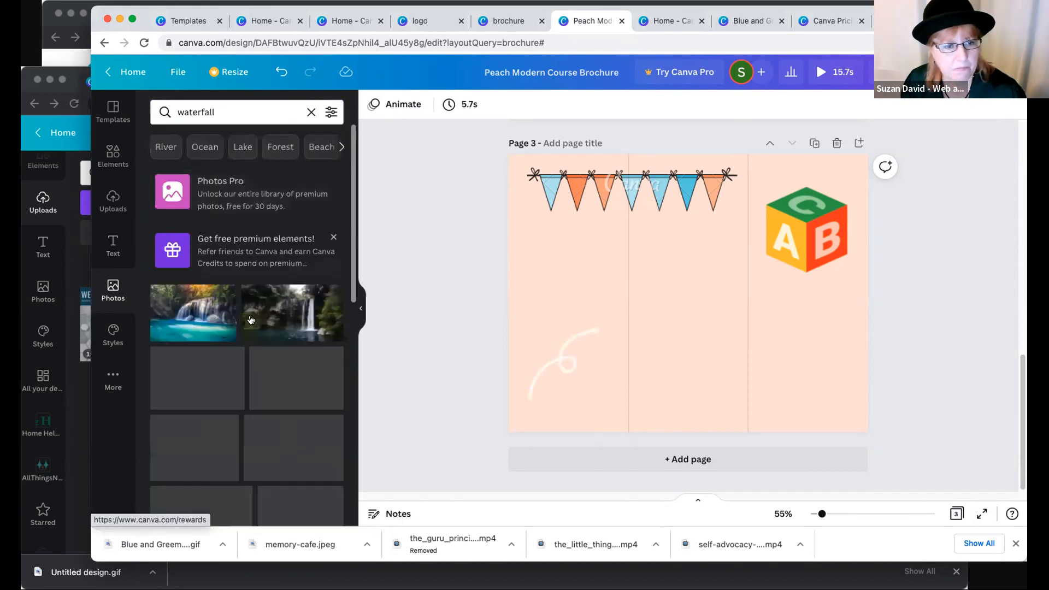
- Add the premium sunset waterfall photo to page 3's lower-left corner and move the ABC block up toward the page's top edge
scroll(276, 389, "down", 5)
left_click(284, 294)
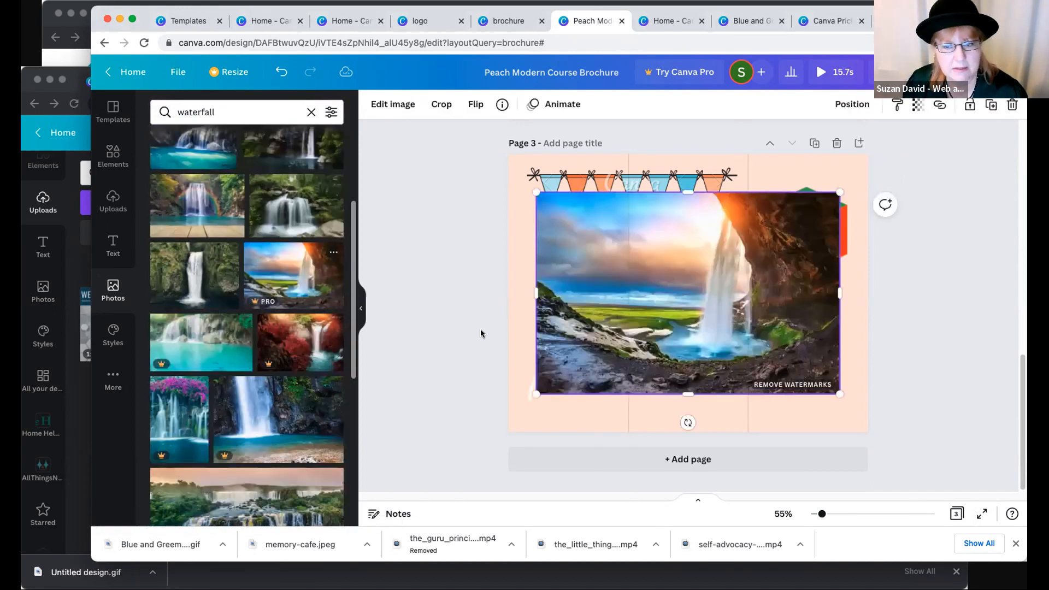
left_click_drag(646, 337, 683, 349)
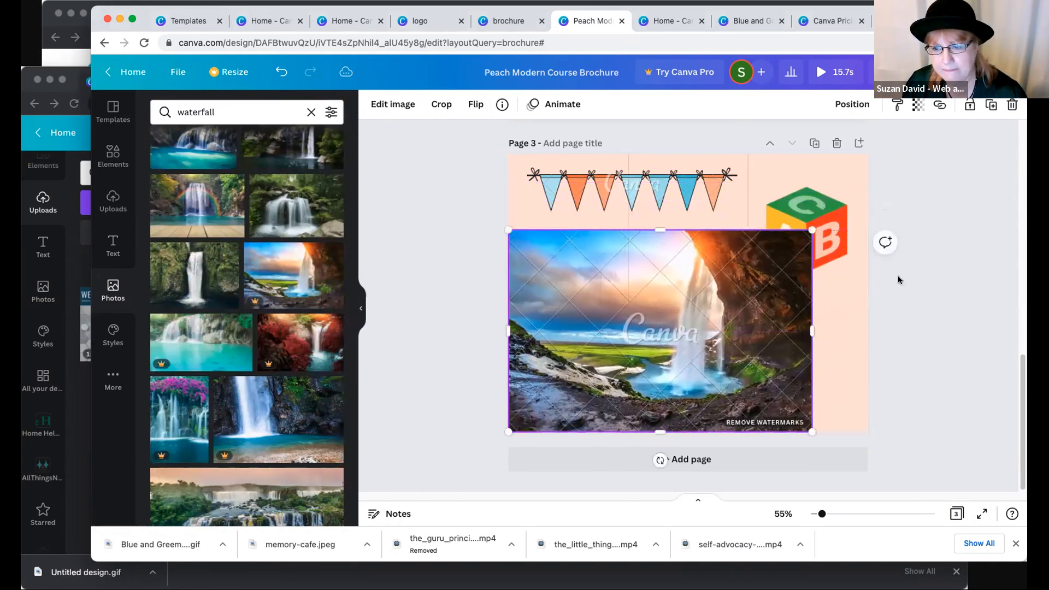
left_click_drag(840, 232, 846, 199)
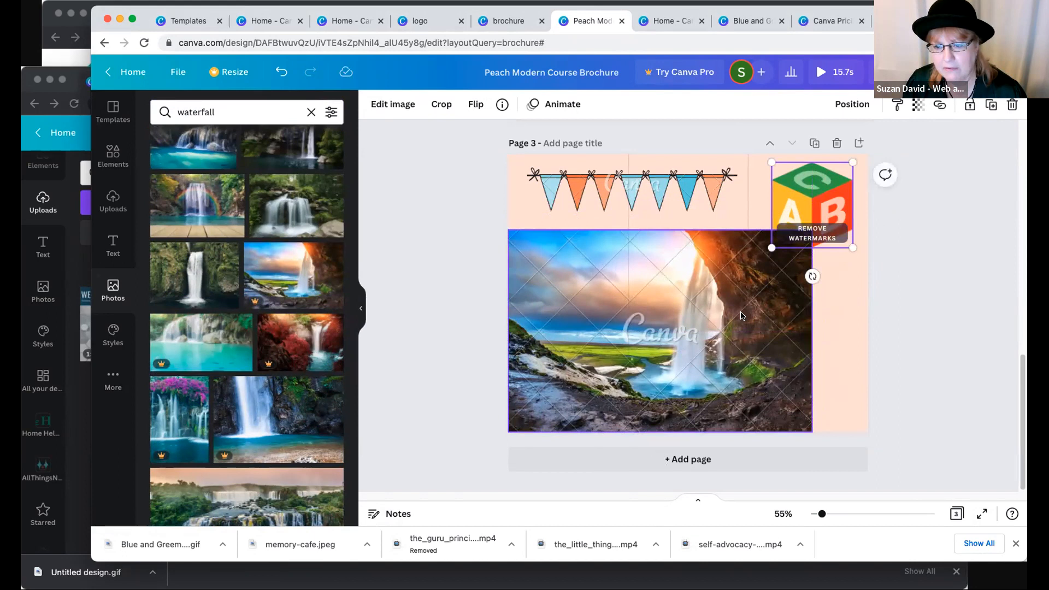
left_click(966, 176)
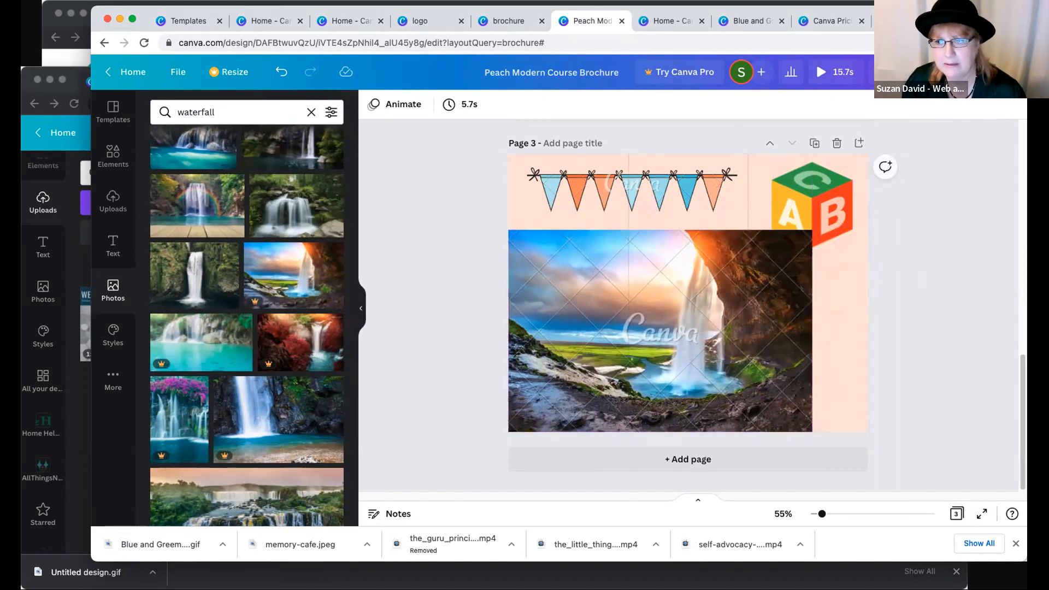
- Try to download all three brochure pages as JPG with Canva Pro, and dismiss the free trial offer
left_click(991, 72)
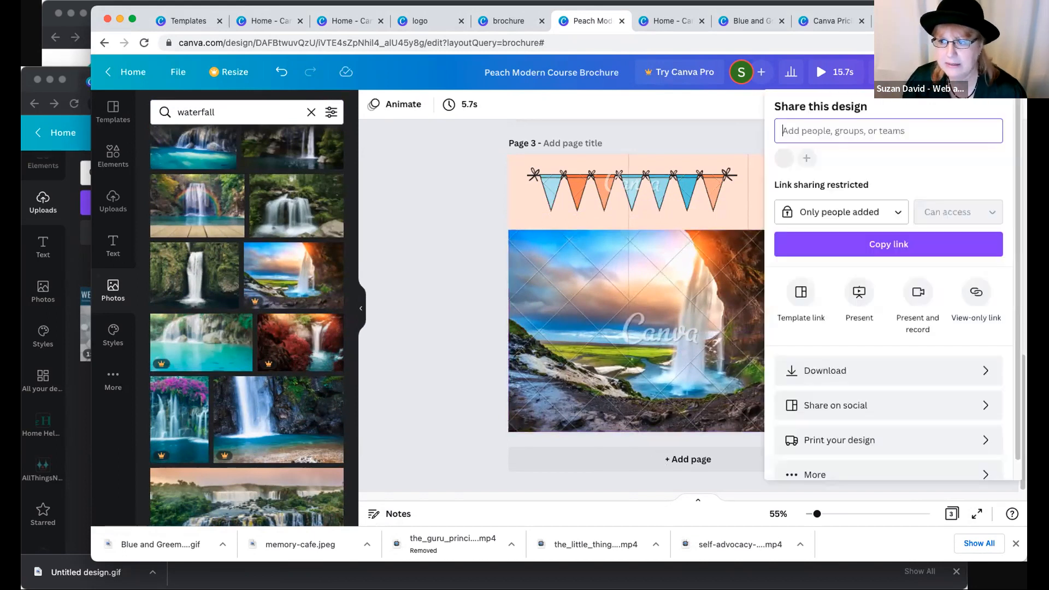
left_click(845, 371)
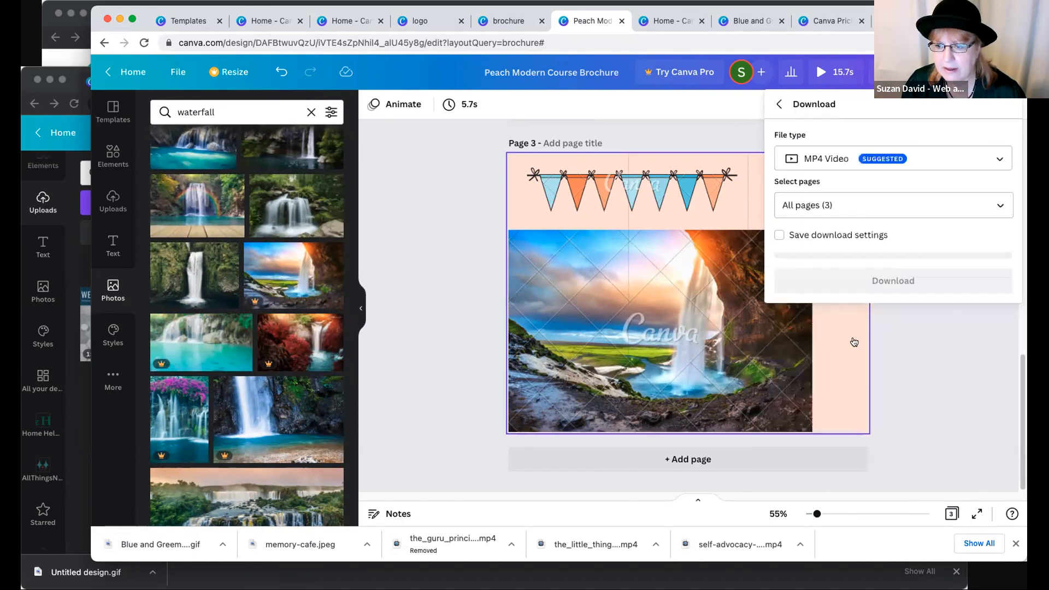
left_click(836, 172)
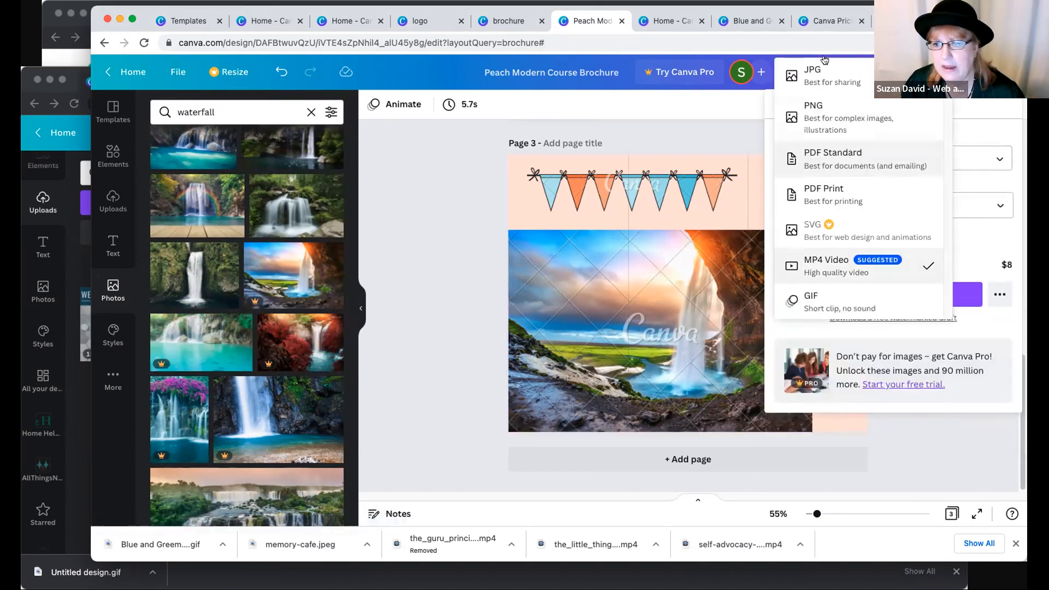
left_click(825, 71)
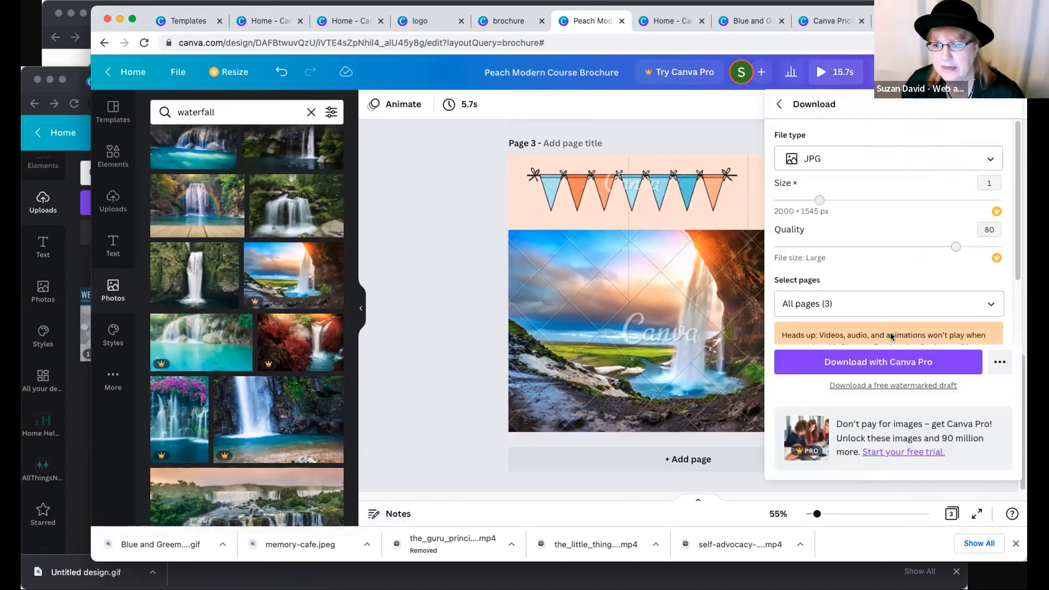
left_click(875, 362)
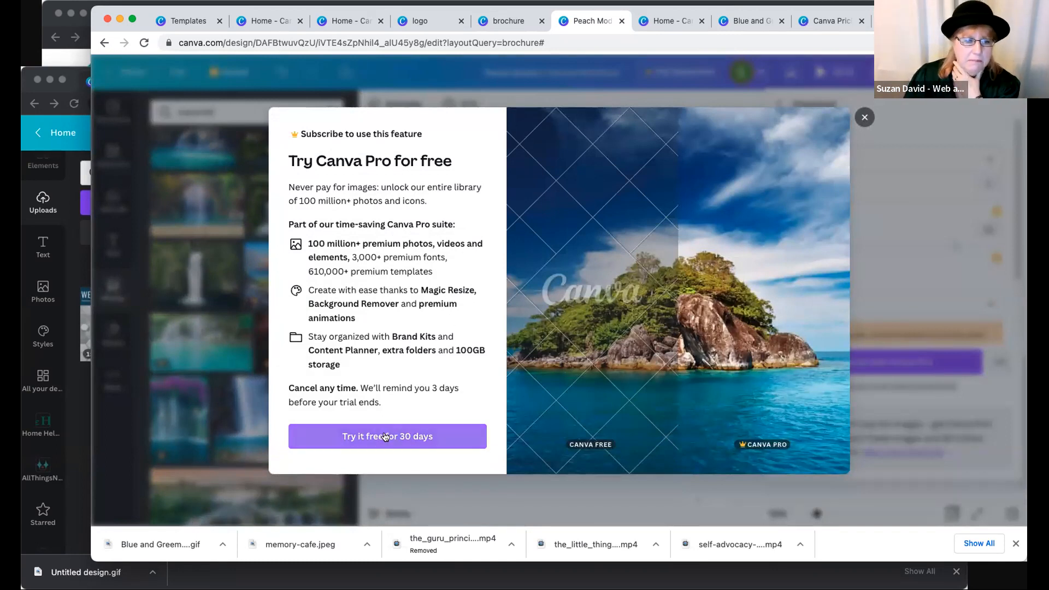
right_click(861, 117)
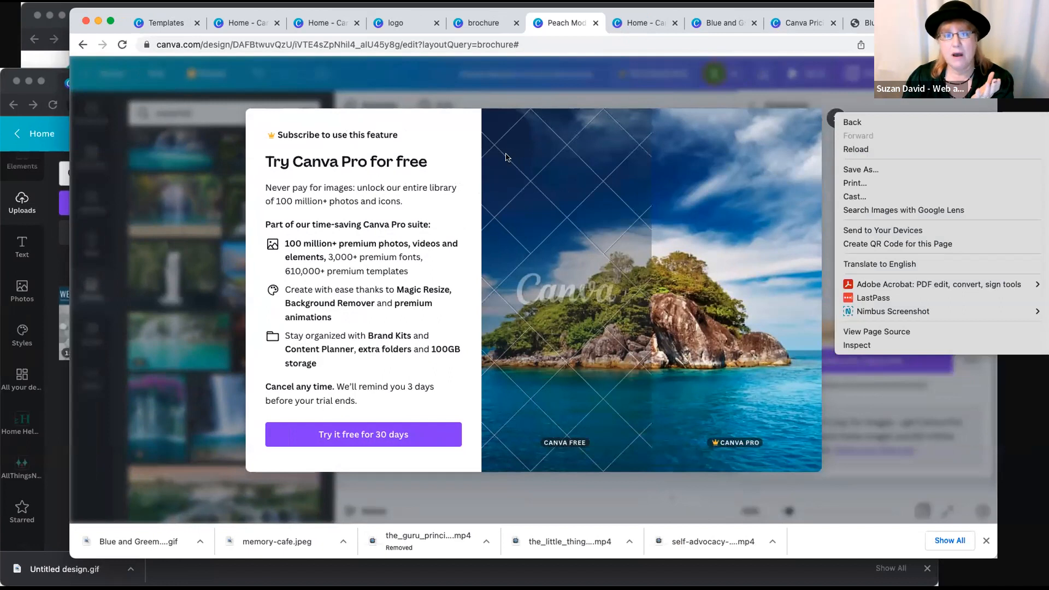
left_click(736, 327)
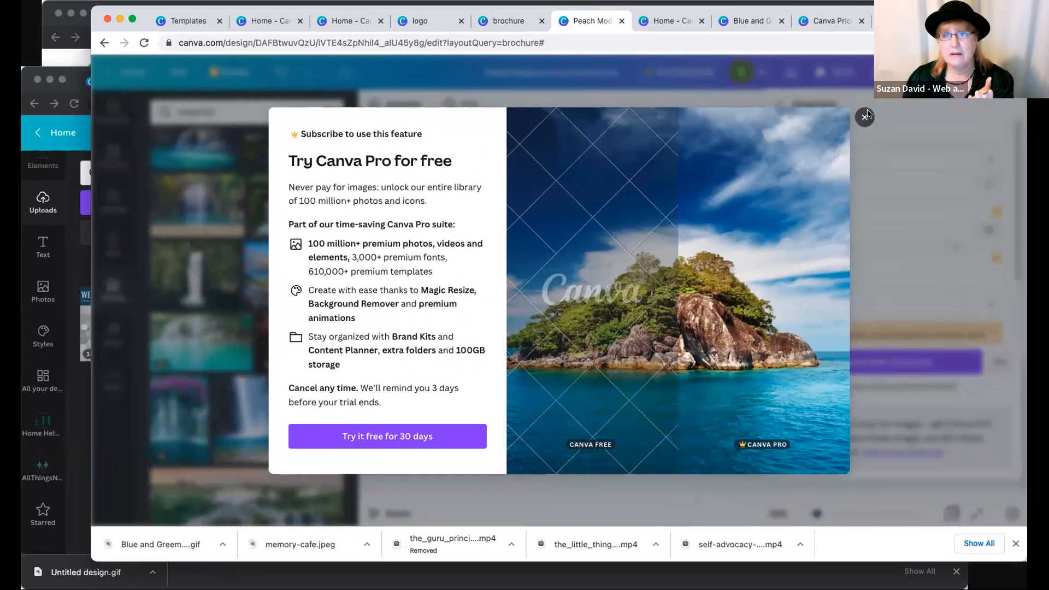
left_click(837, 118)
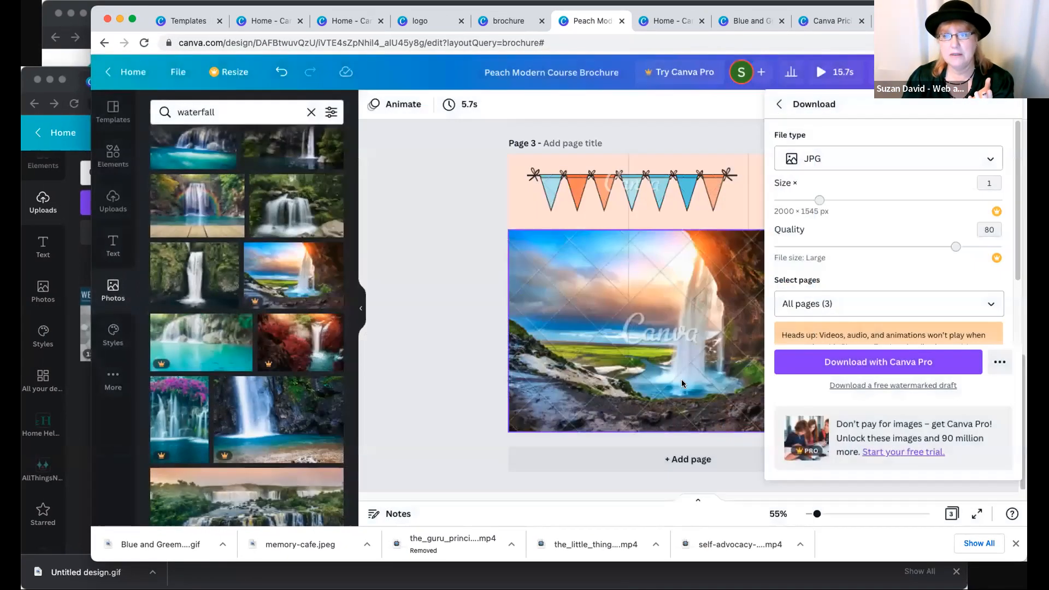
- Enlarge the waterfall photo on page 3 to span the full width of the page
left_click(711, 362)
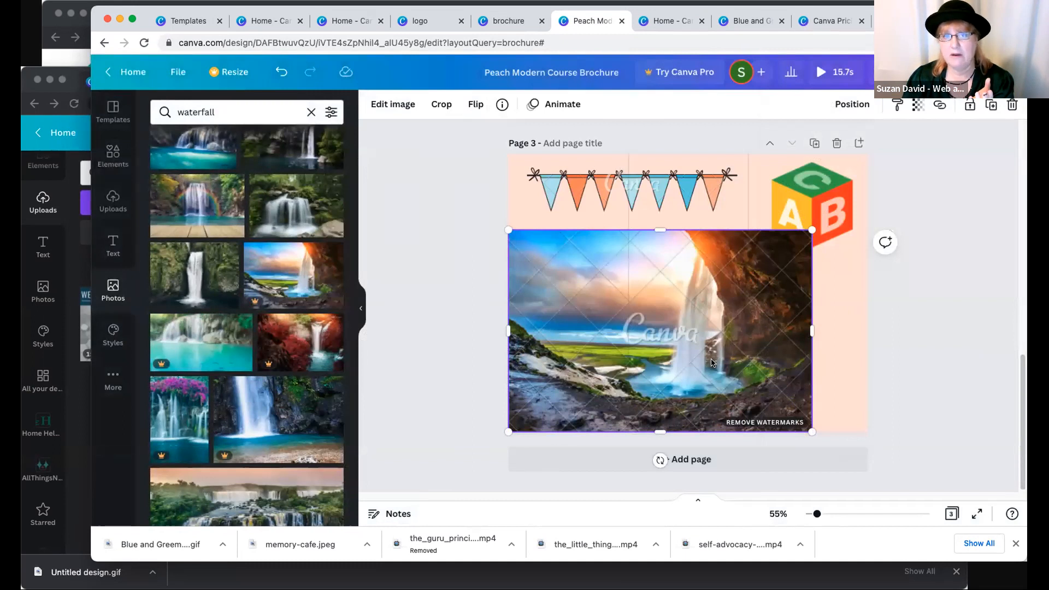
left_click_drag(812, 230, 869, 202)
left_click(426, 419)
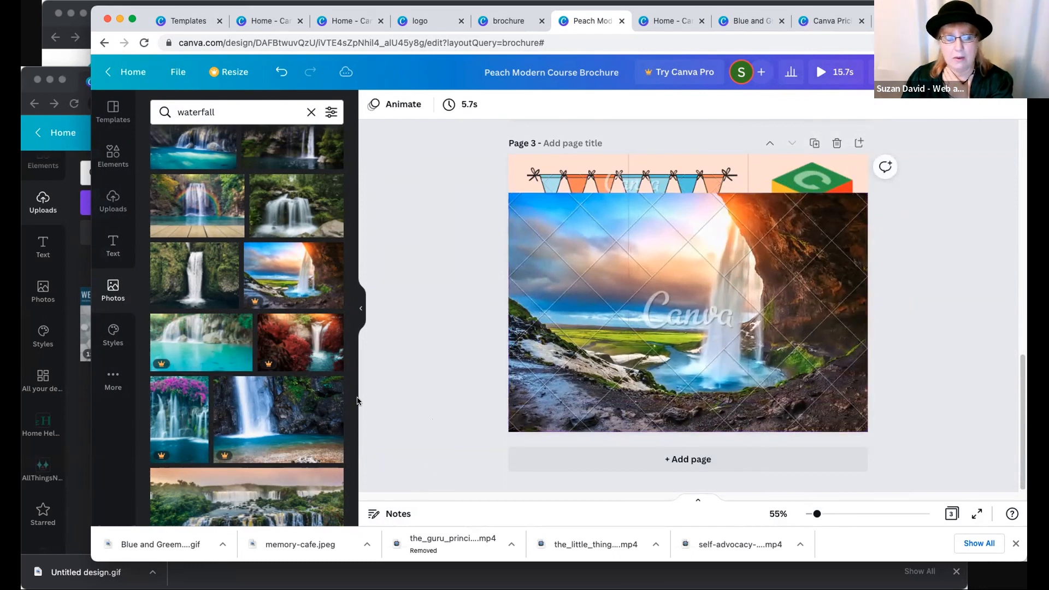
left_click(553, 389)
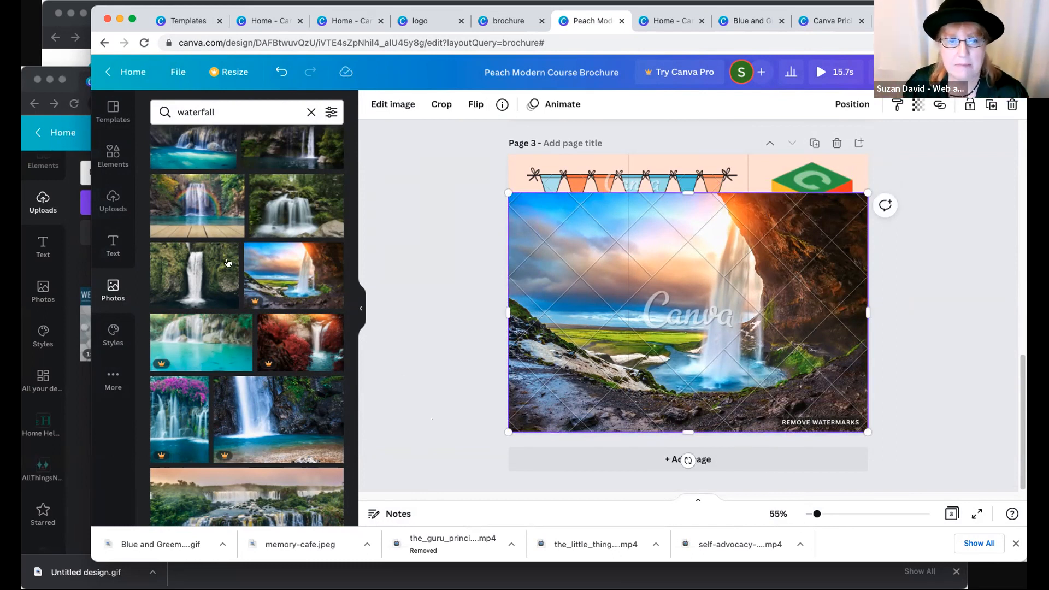
- Return to the home page, search for presentation, and create a blank presentation design
left_click(122, 69)
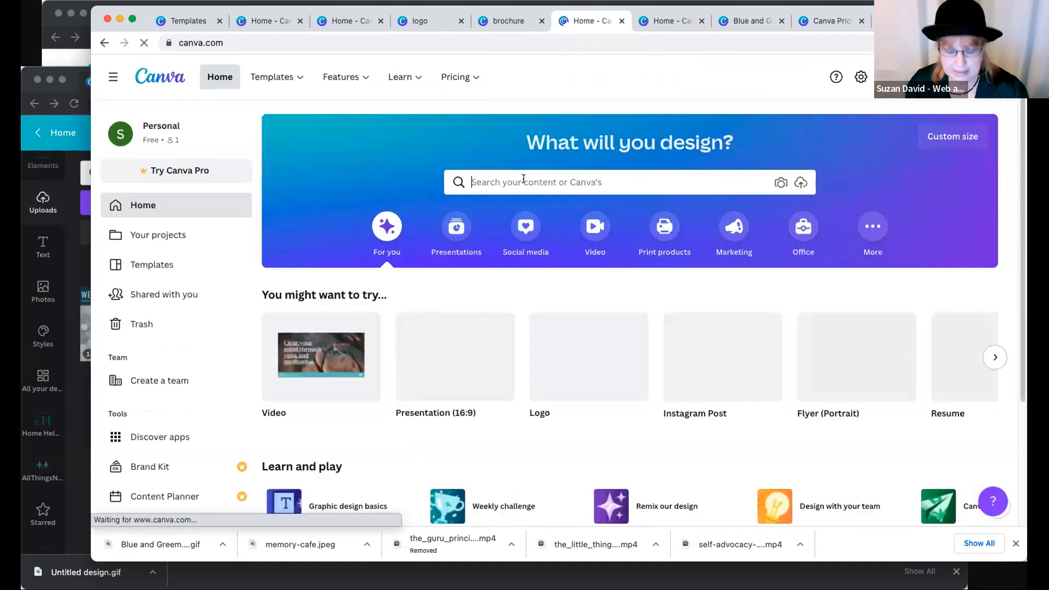
left_click(522, 182)
type("presentation")
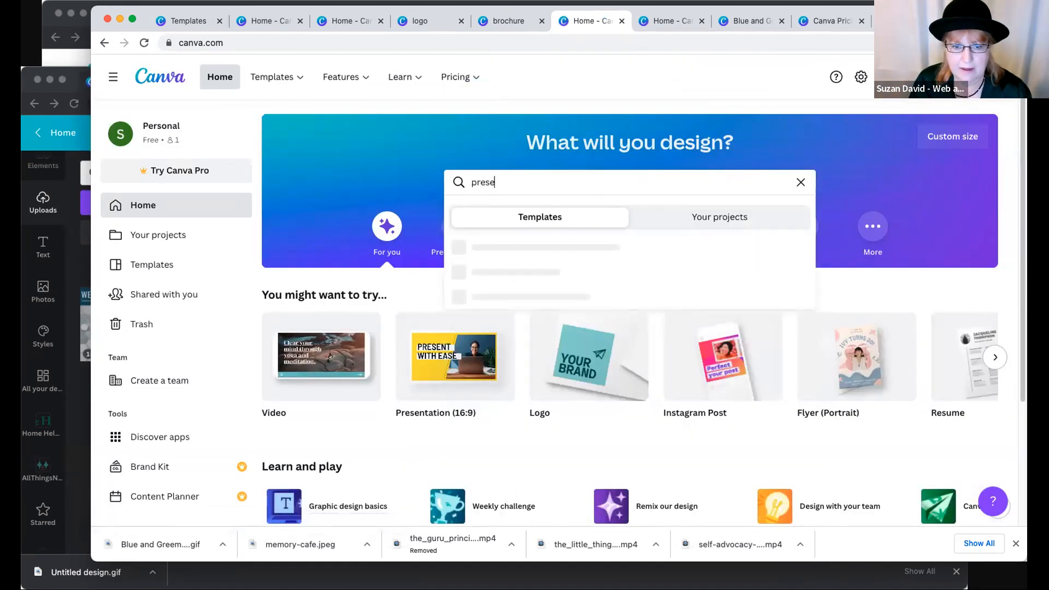
left_click(427, 356)
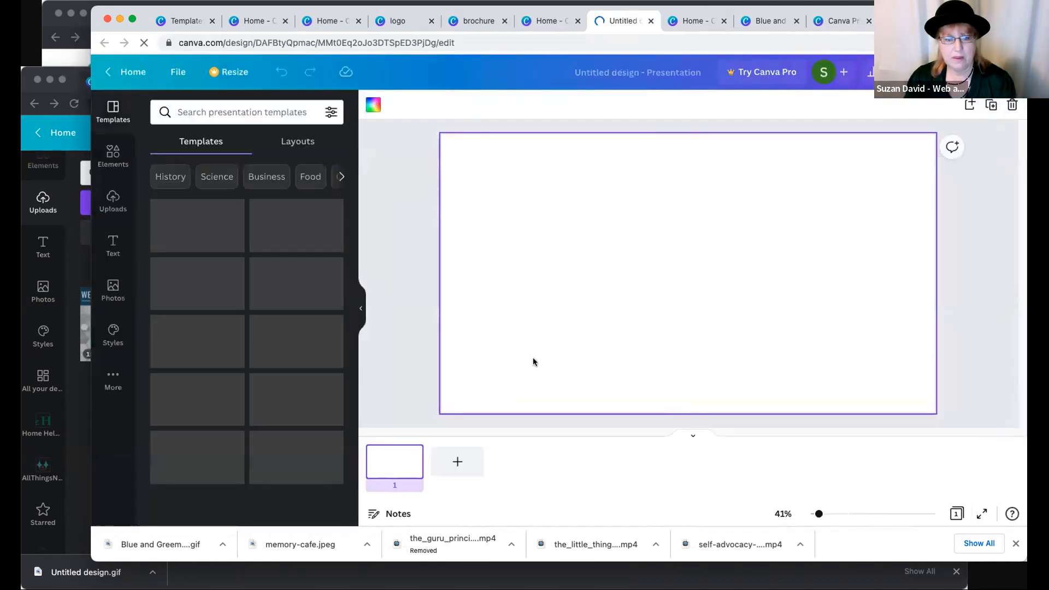
- Add the recently used waterfall photo to the first slide and enlarge it to fill the whole slide
left_click(113, 289)
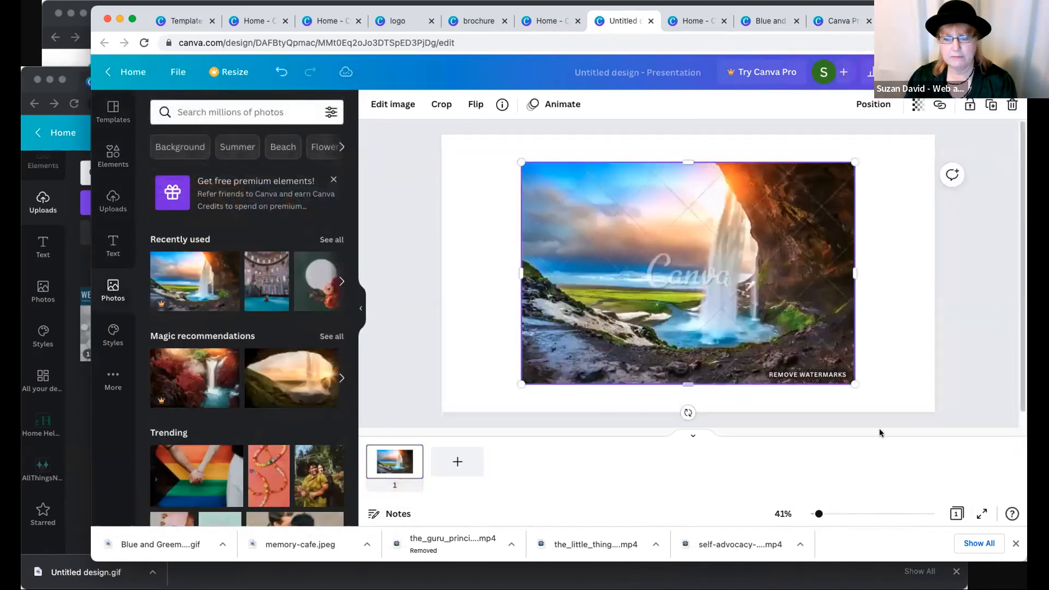
left_click_drag(850, 381, 907, 419)
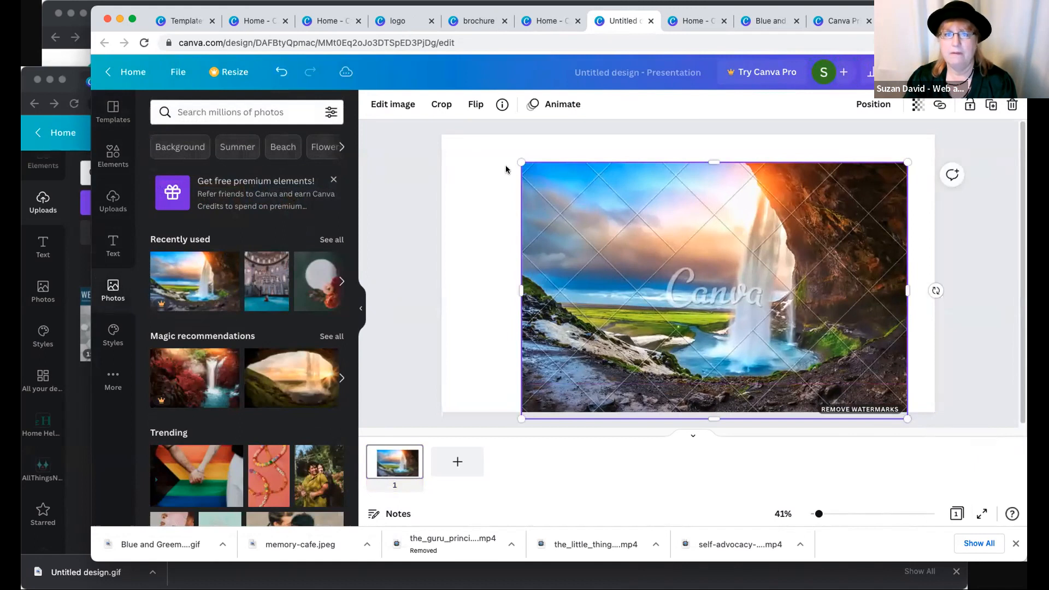
left_click_drag(521, 162, 394, 123)
left_click_drag(907, 419, 941, 441)
left_click(959, 397)
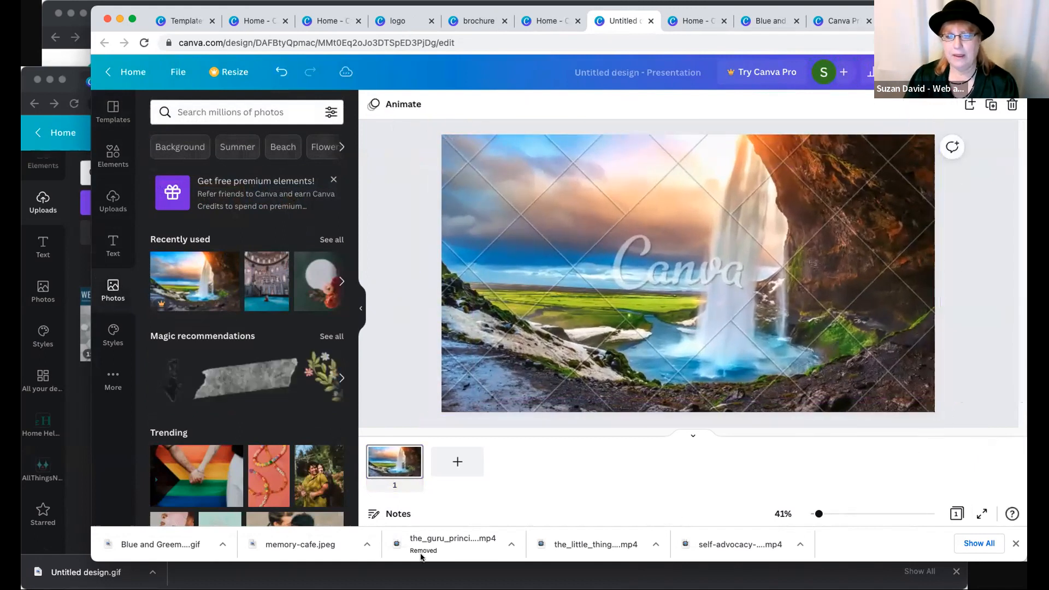
- Add a second slide and place the gray torn tape image from the recommendations on it
left_click(457, 462)
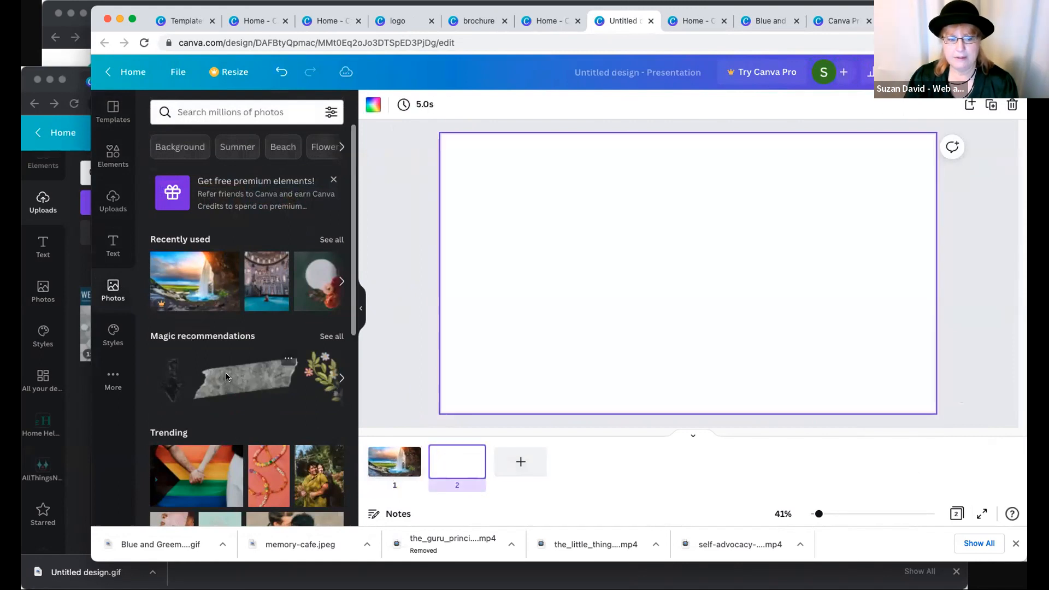
left_click(252, 377)
left_click(475, 454)
- Add a third slide, place the trending bead necklace photo on it, and deselect the photo
left_click(521, 462)
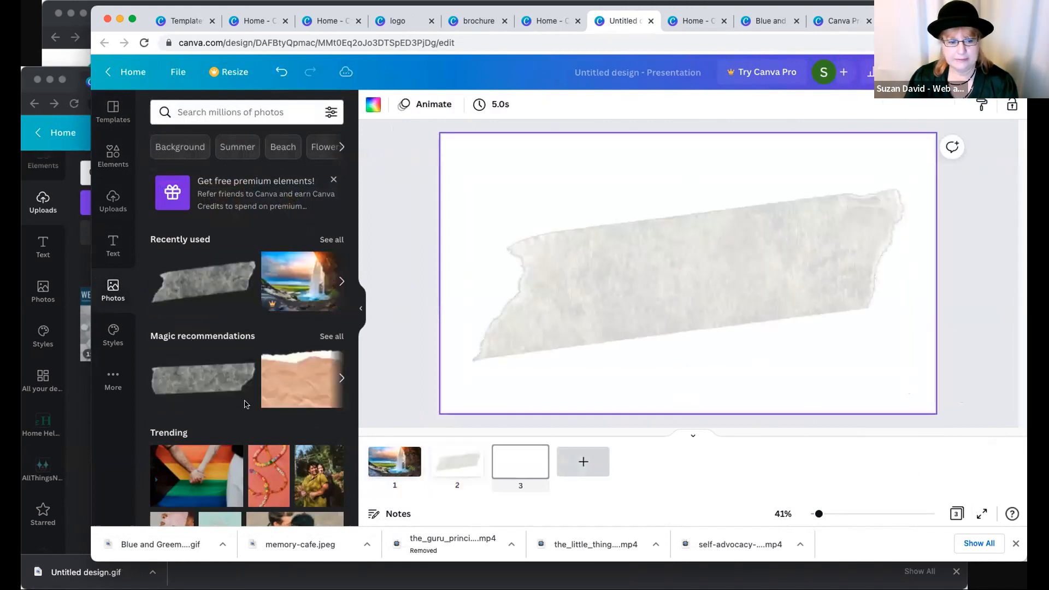
left_click(269, 476)
left_click(668, 401)
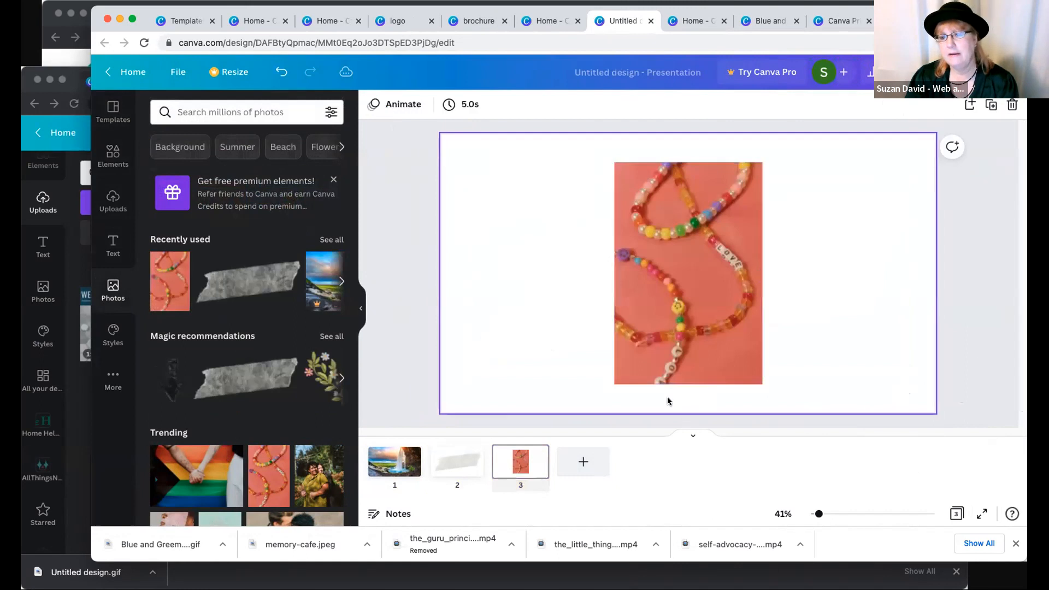
left_click(429, 321)
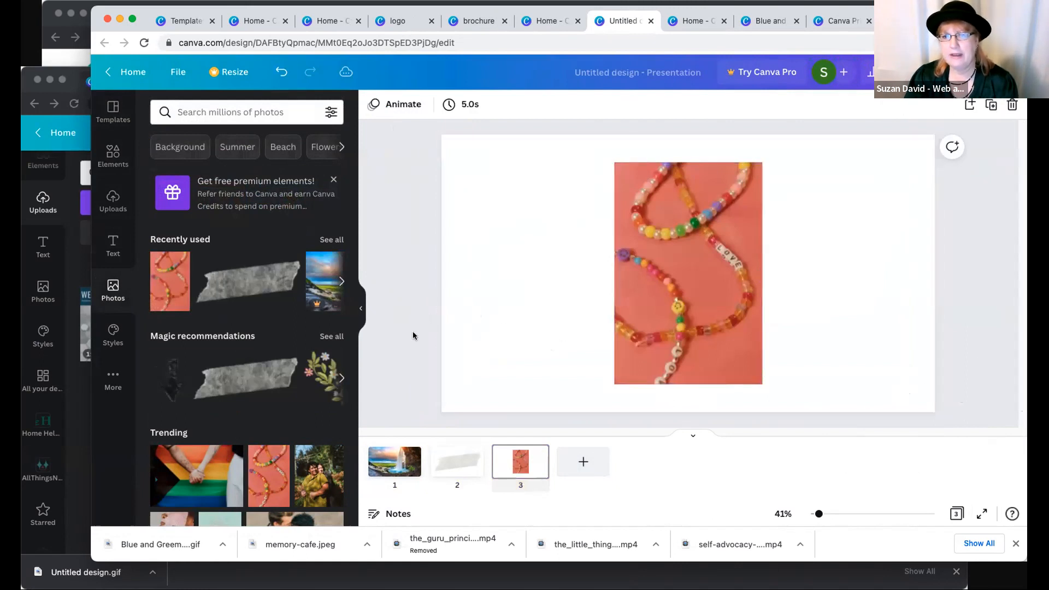
left_click(451, 334)
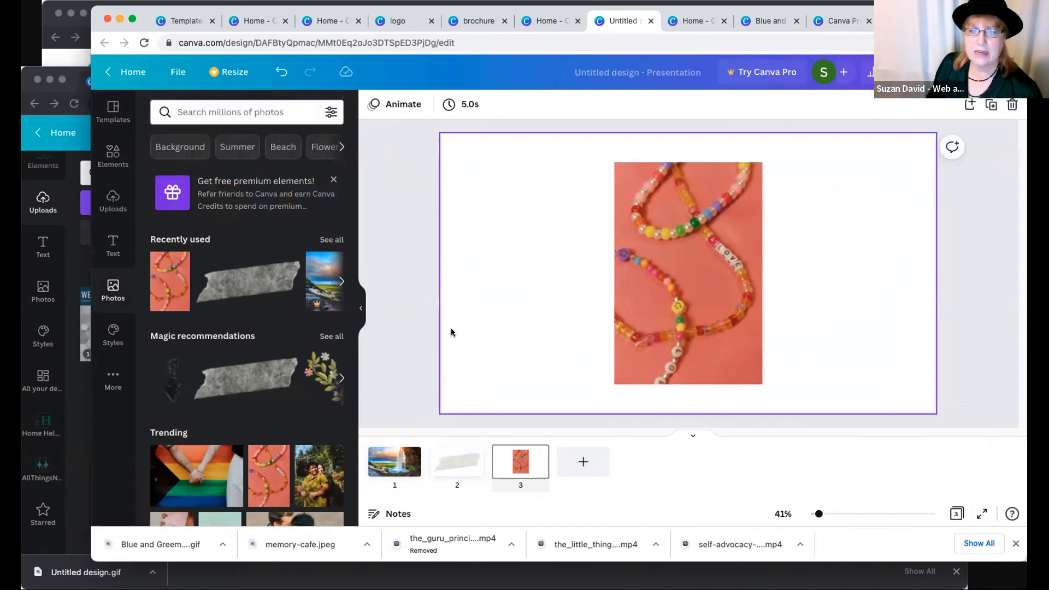
- Leave the presentation for the home page and open the Facebook Covers template collection
left_click(703, 335)
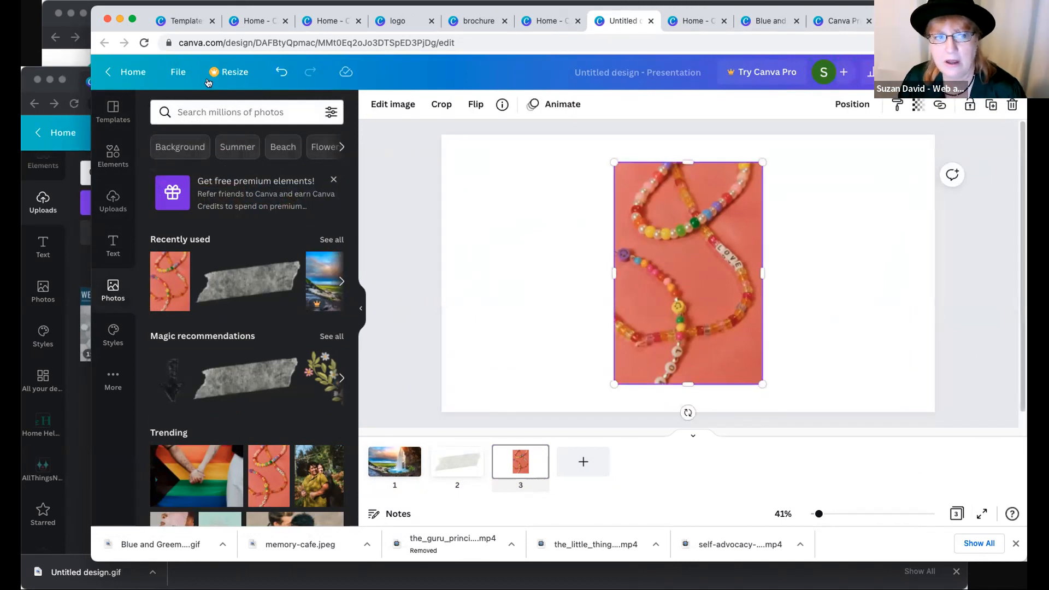
left_click(137, 72)
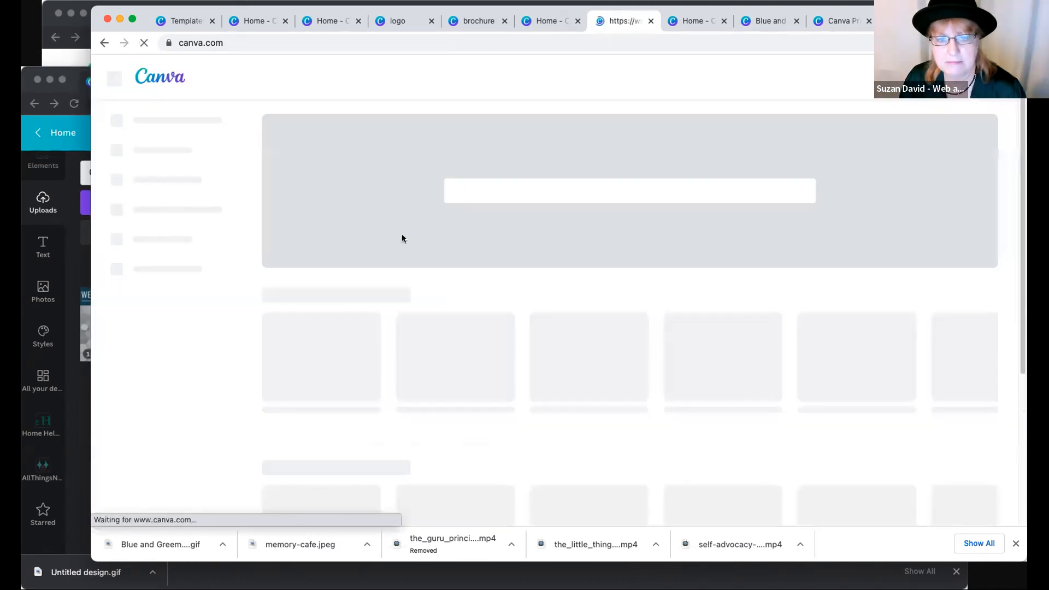
left_click(483, 183)
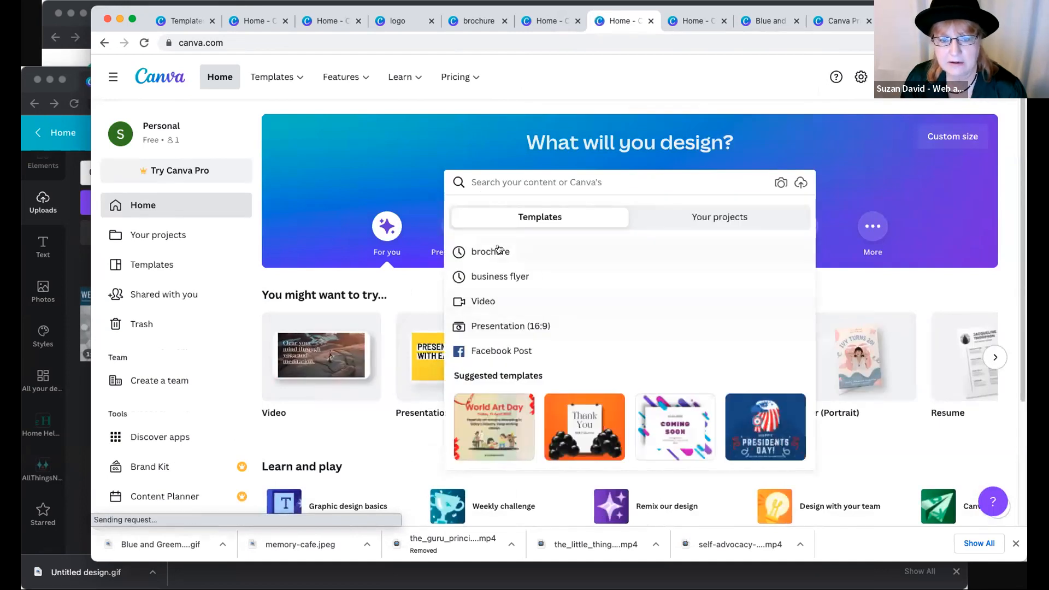
left_click(370, 182)
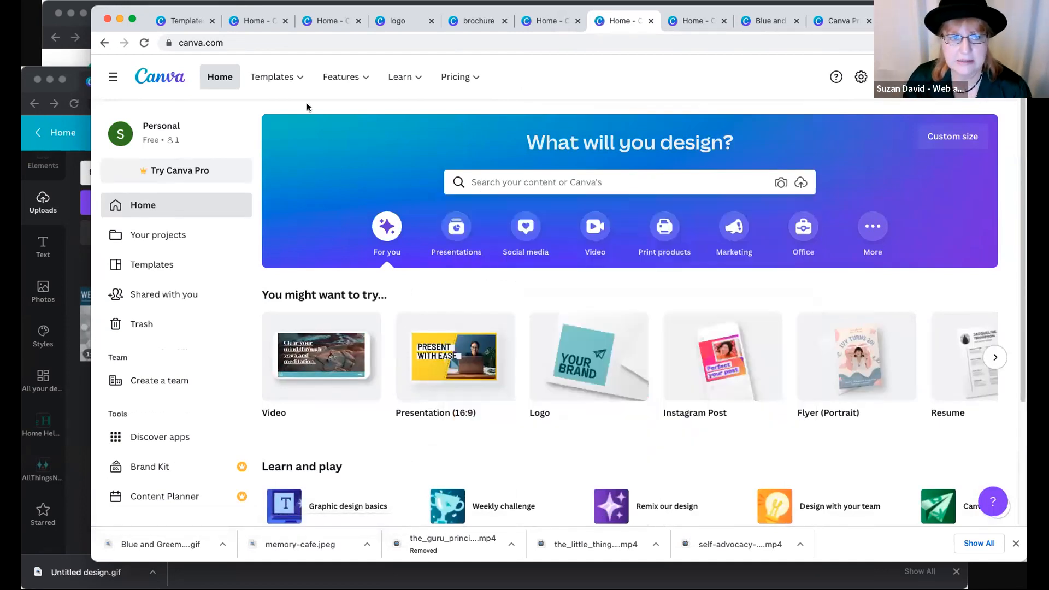
mouse_move(281, 77)
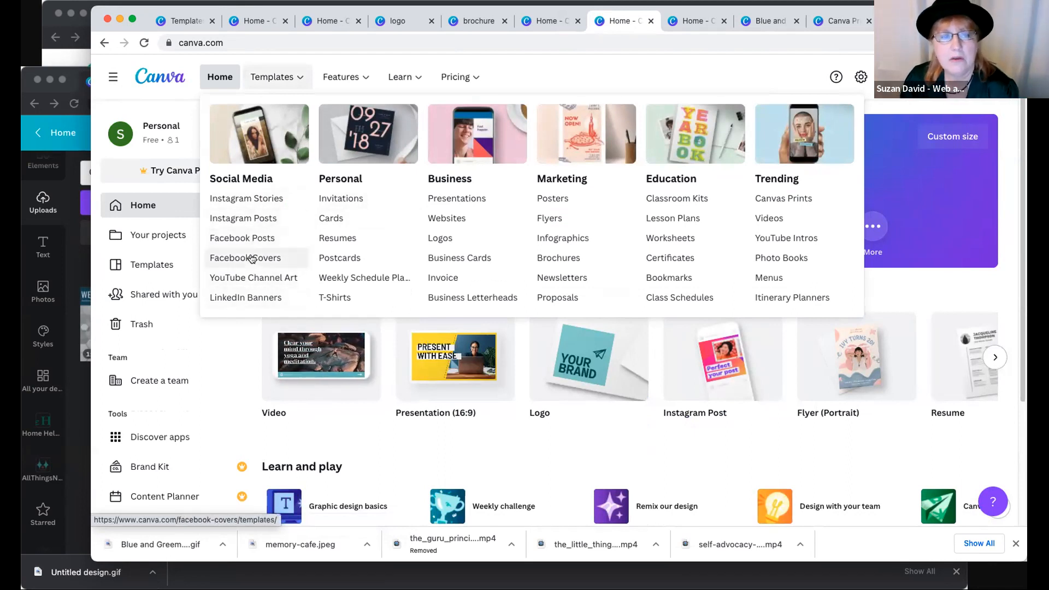
left_click(449, 286)
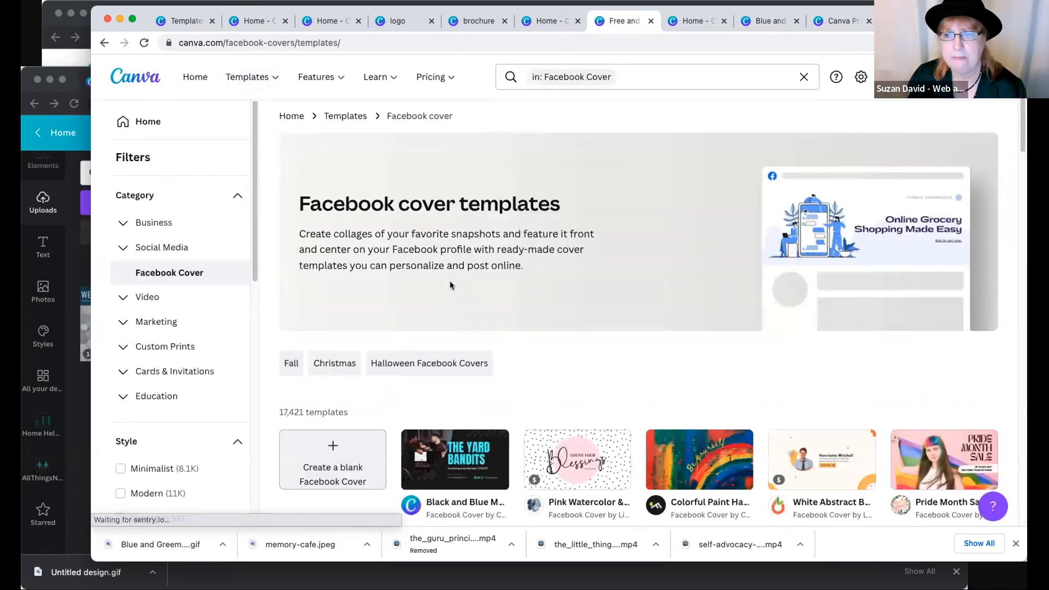
- Browse the Facebook cover templates and clear the Facebook Cover filter from the template search
scroll(455, 379, "down", 3)
scroll(454, 378, "up", 3)
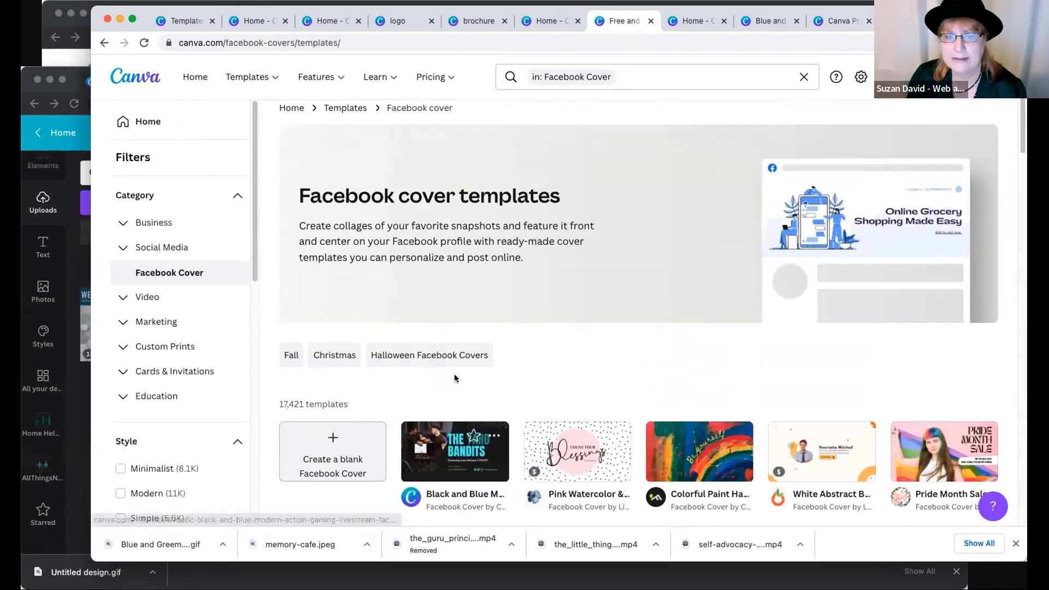
scroll(455, 381, "down", 3)
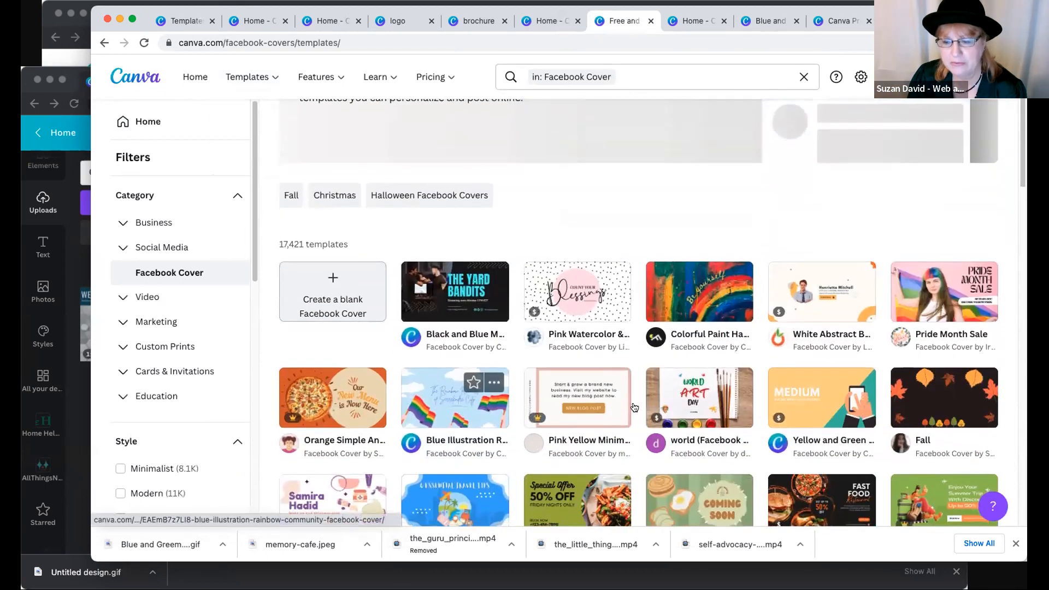
scroll(409, 365, "down", 1)
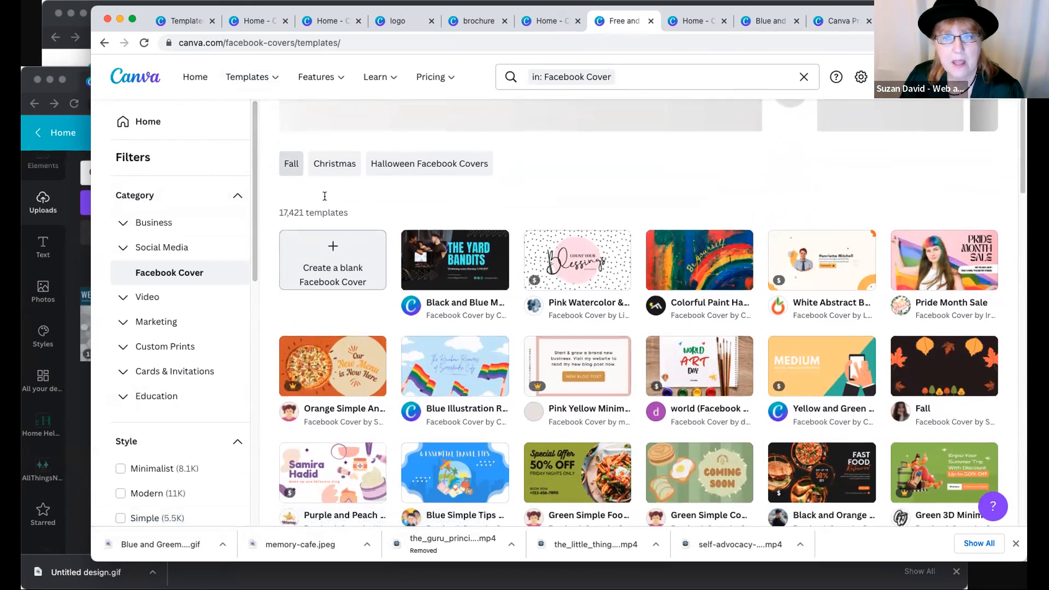
scroll(287, 184, "up", 2)
scroll(287, 184, "up", 2)
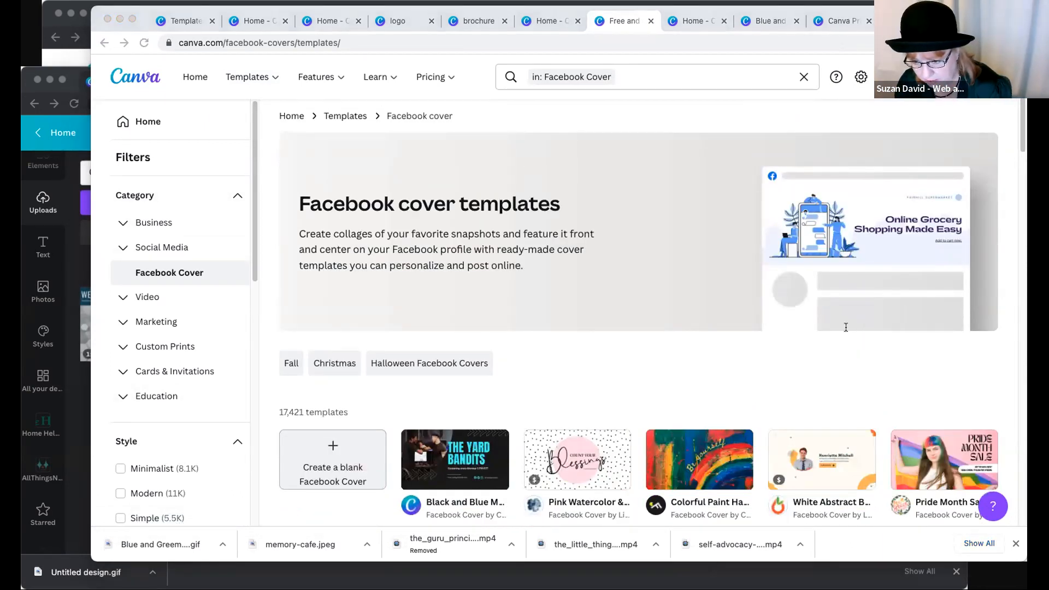
left_click(513, 227)
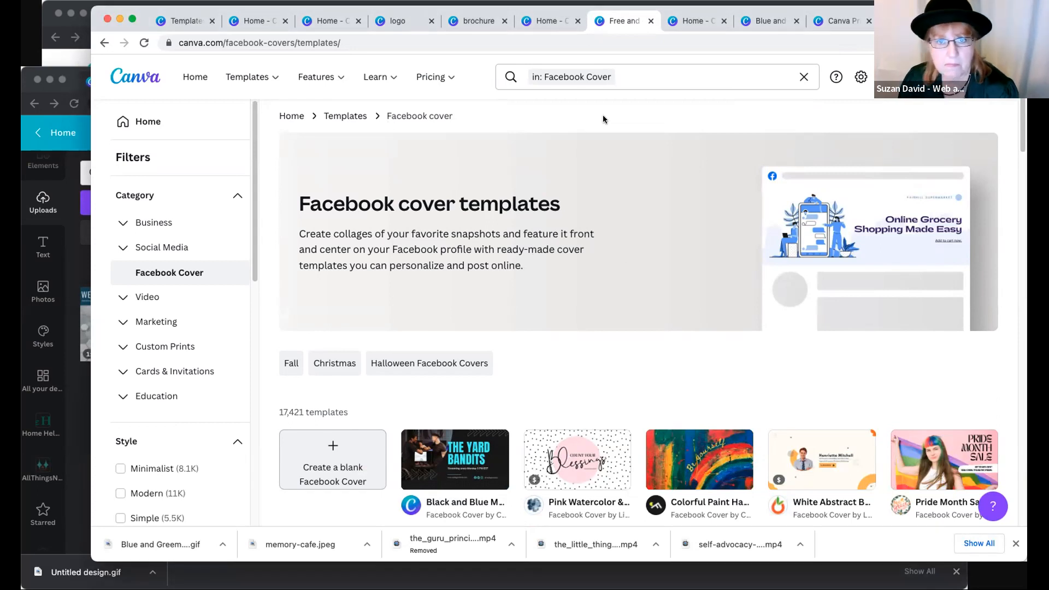
left_click(635, 81)
left_click(983, 168)
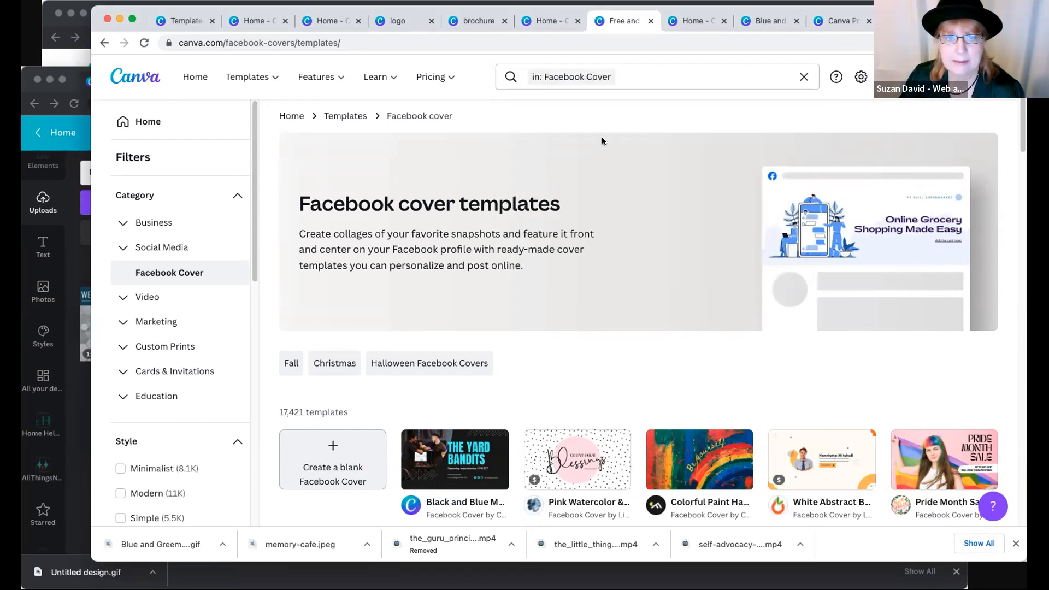
left_click(804, 76)
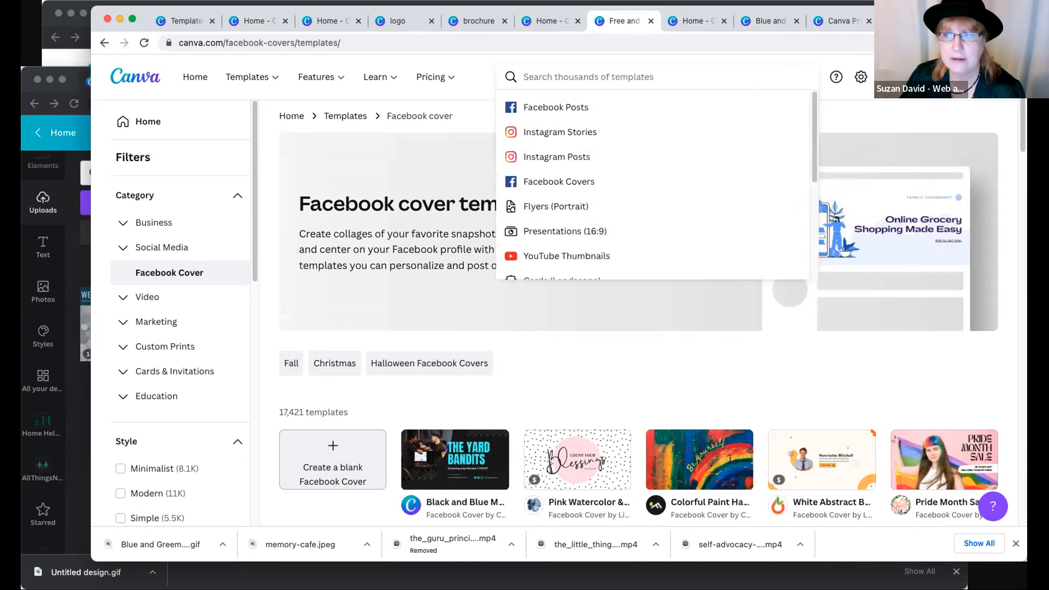
- Switch to the browser window with the Pro team's Canva home page and show its side navigation
left_click_drag(146, 32, 154, 44)
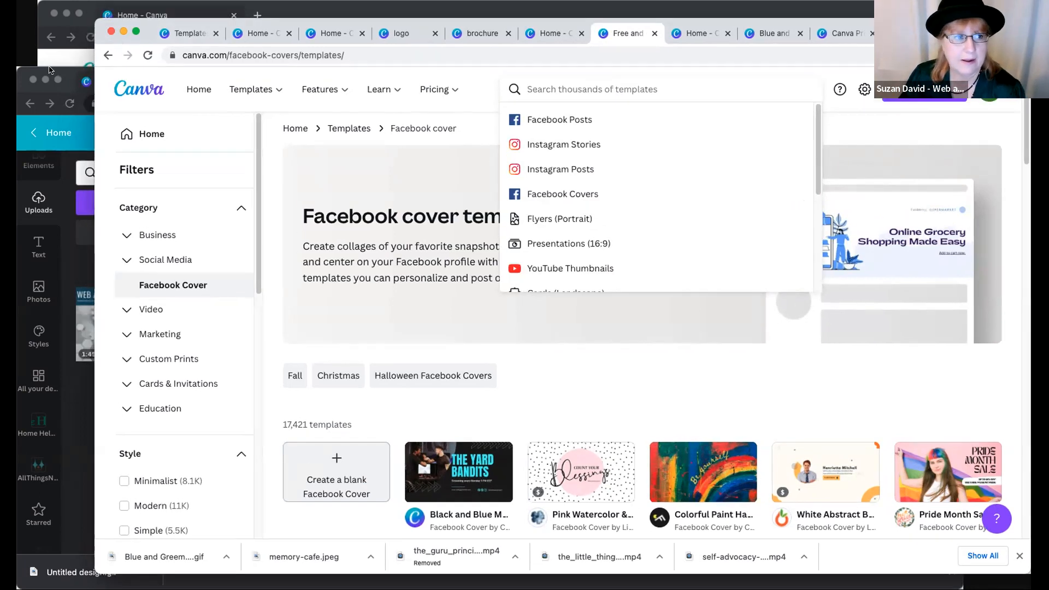
left_click(49, 73)
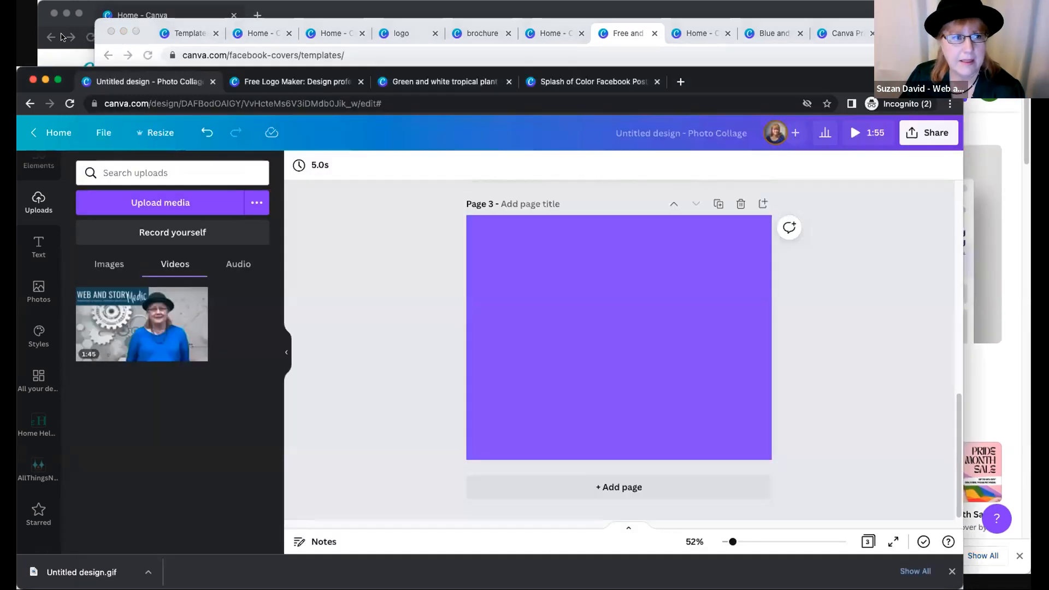
left_click(118, 7)
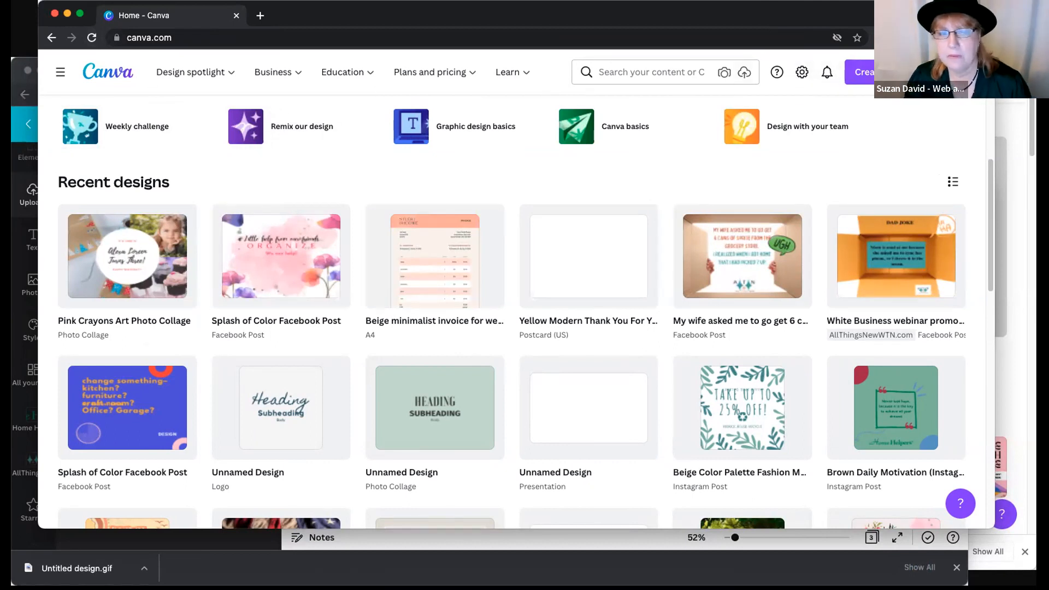
left_click(60, 72)
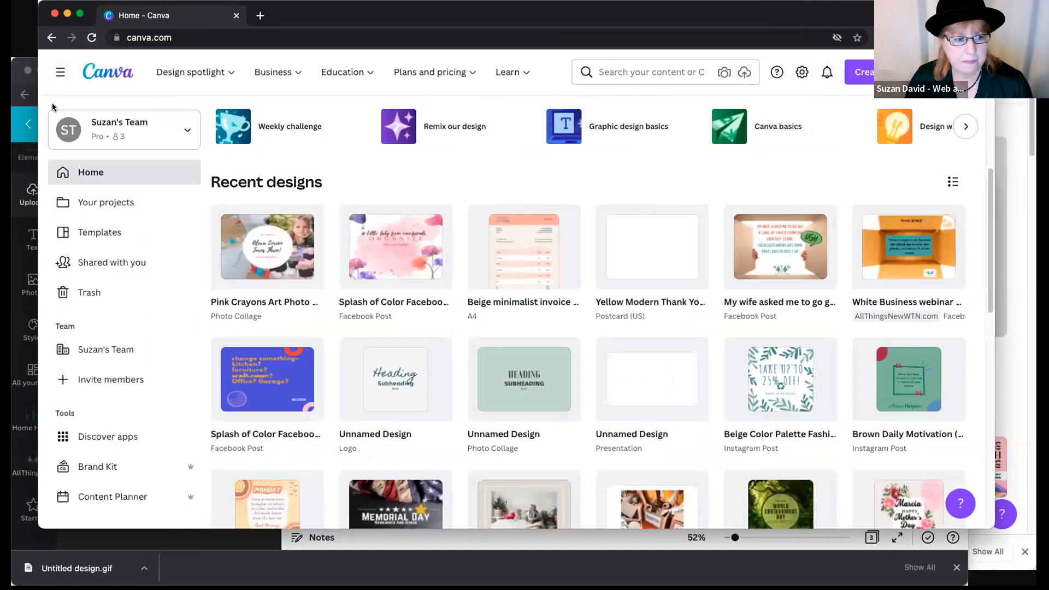
- Look through the recent designs on the Pro team's home page
scroll(128, 343, "down", 1)
scroll(127, 342, "down", 5)
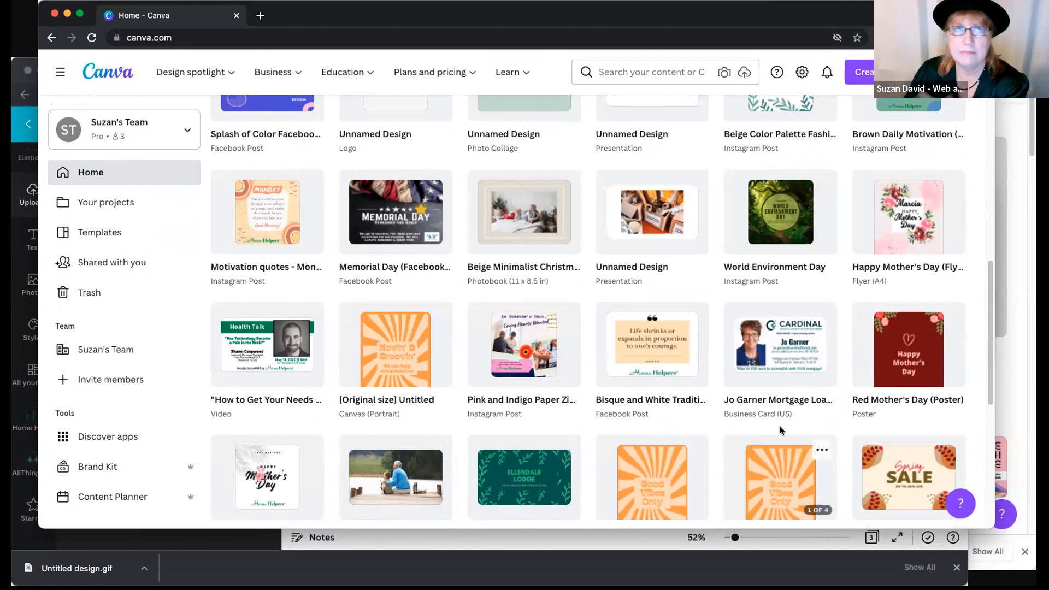
scroll(783, 431, "down", 1)
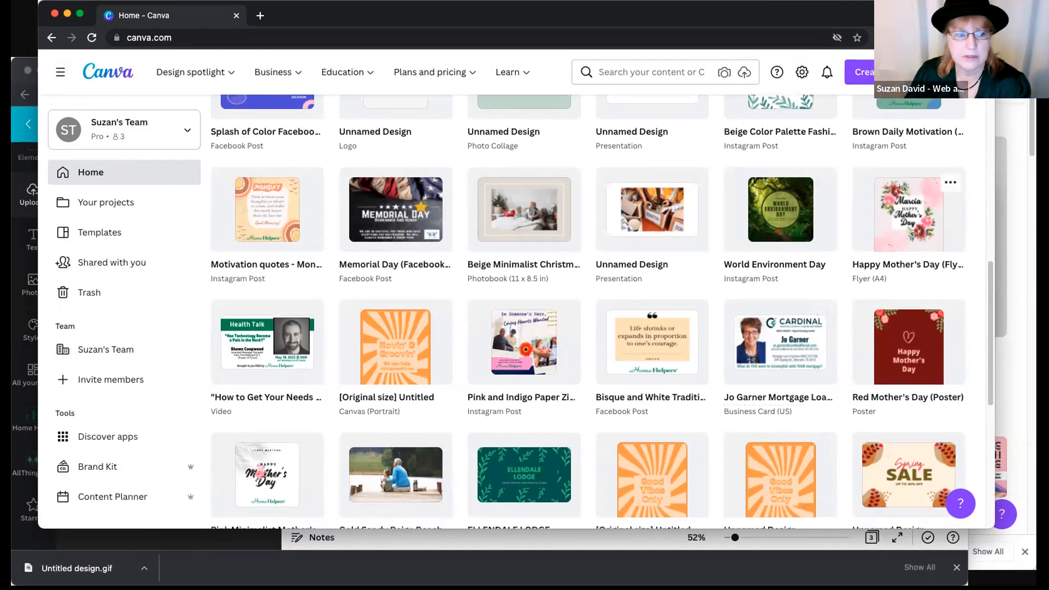
- Create a new Brand Kit named Brand Aid 911
left_click(90, 466)
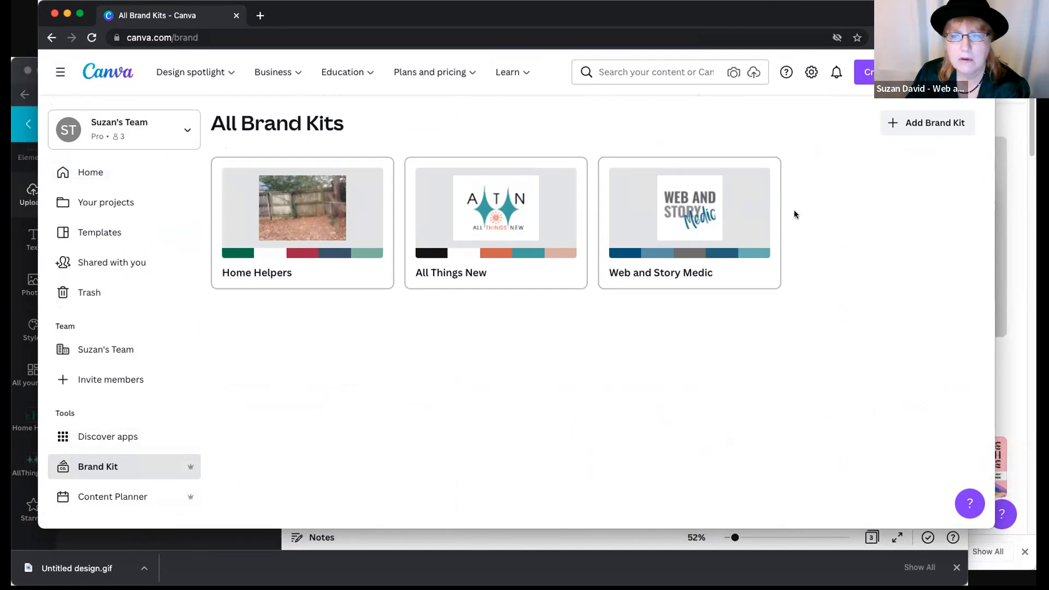
left_click(923, 122)
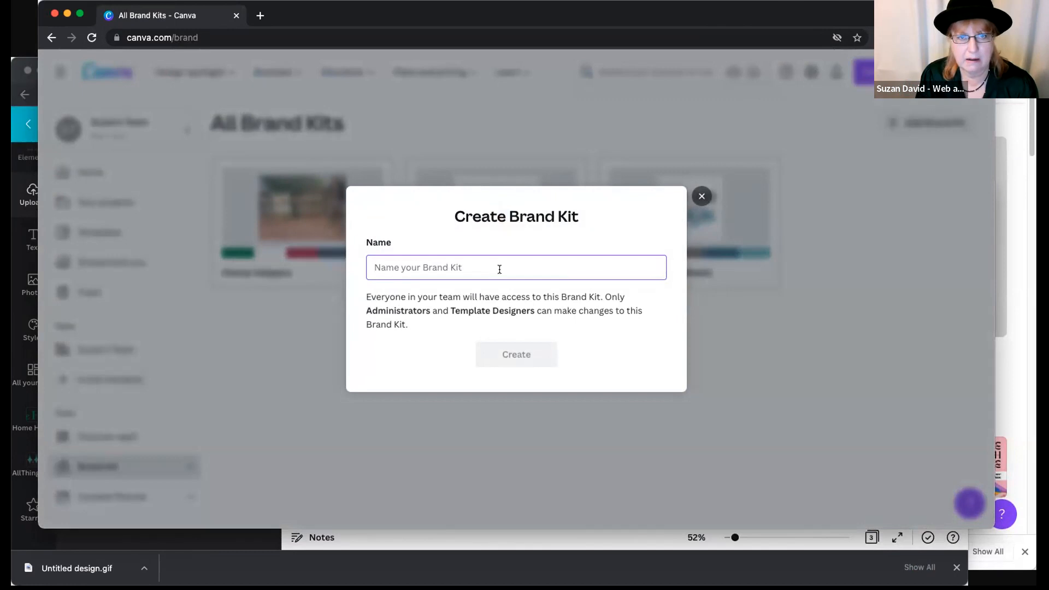
type("Brand Aid 911")
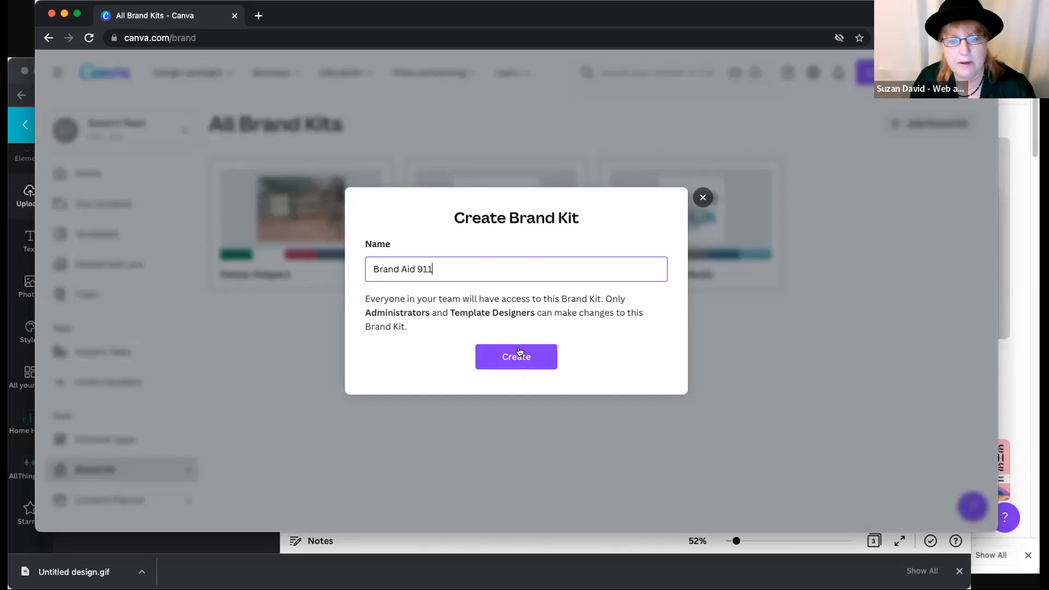
left_click(520, 352)
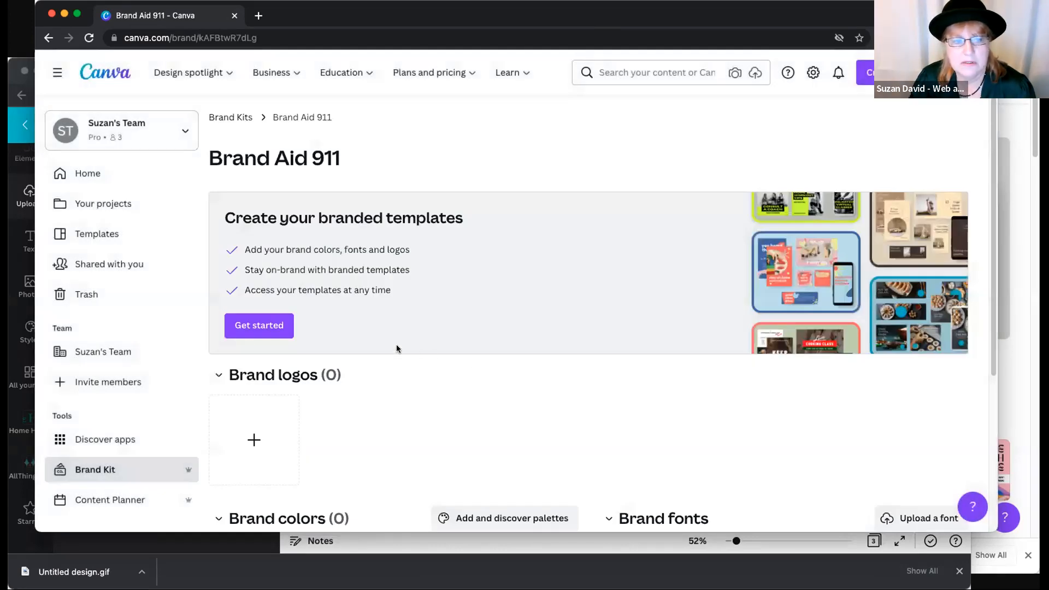
- Add the dark blue #331D8B to the brand color palette and include its CMYK value
scroll(372, 394, "down", 5)
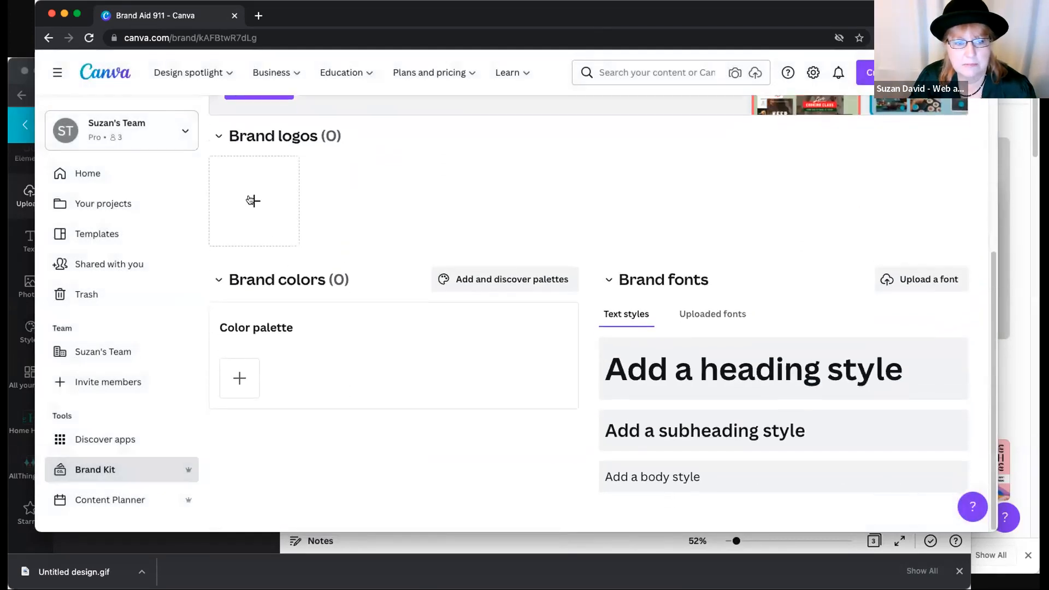
left_click(239, 377)
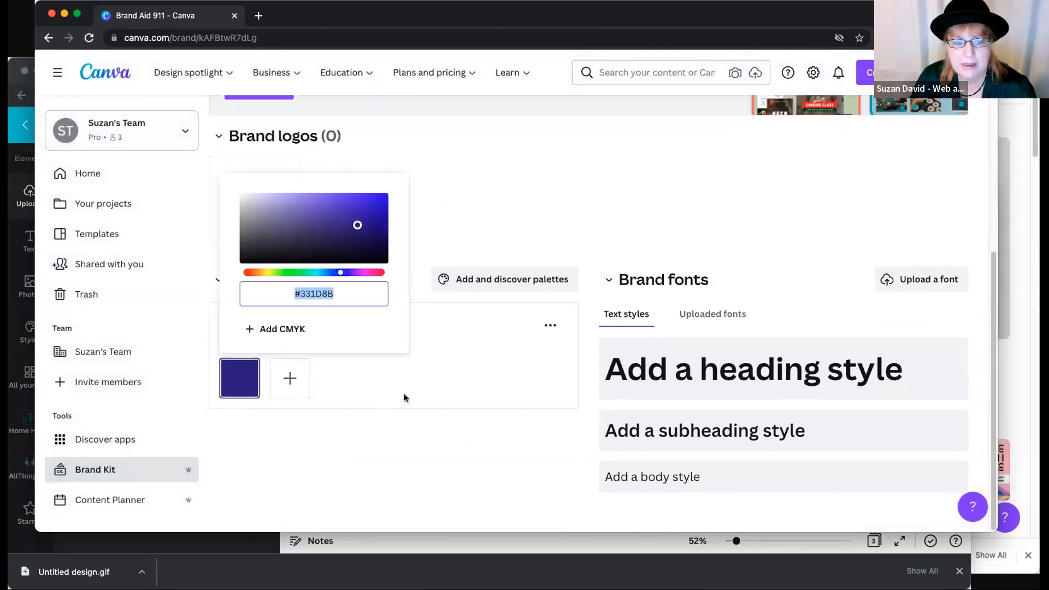
left_click(257, 331)
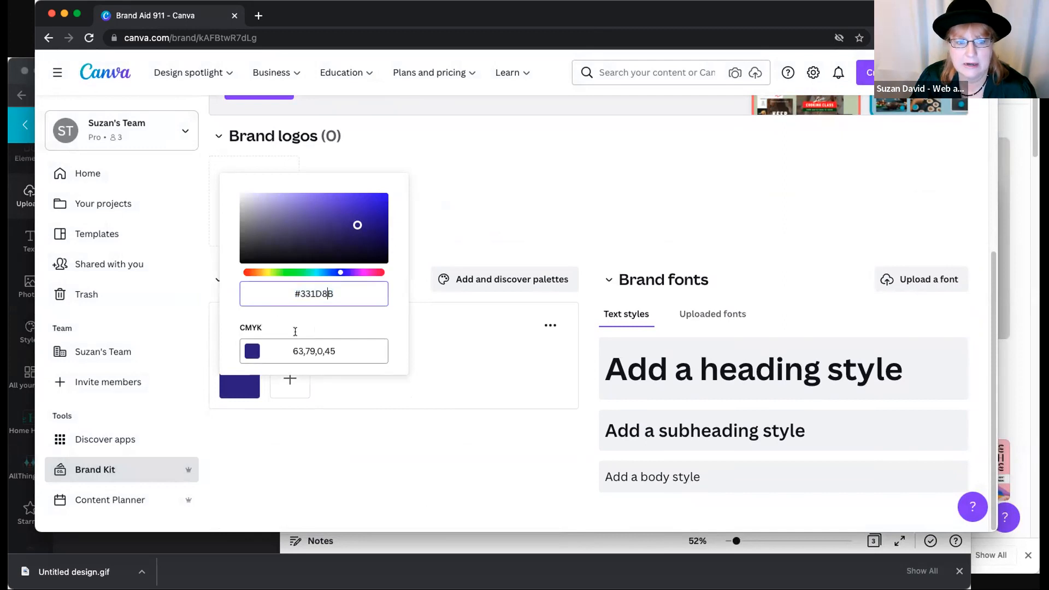
left_click_drag(291, 351, 336, 351)
left_click_drag(294, 294, 359, 293)
left_click(460, 324)
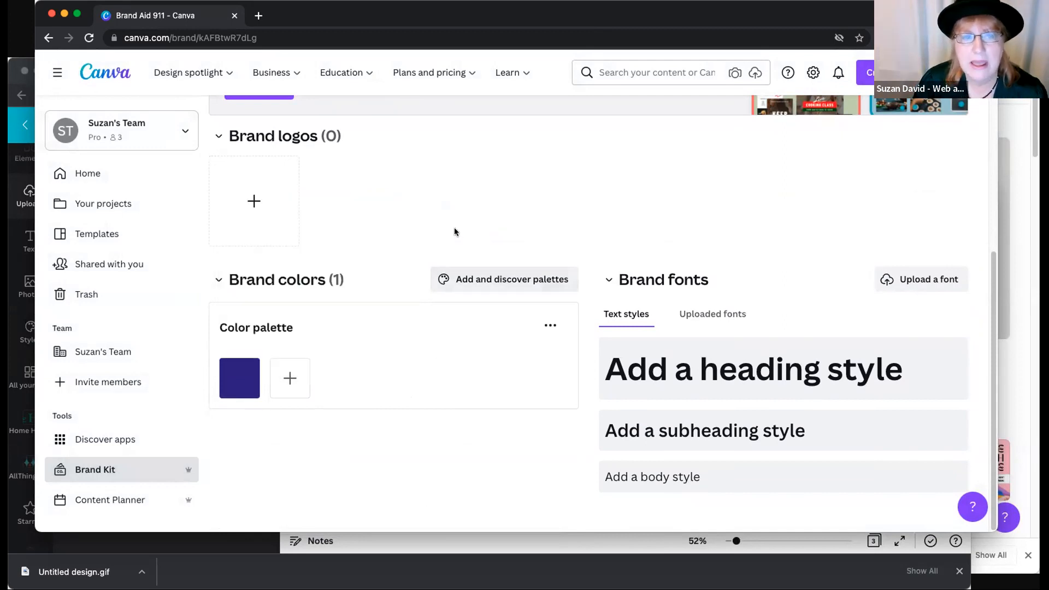
- View the Home Helpers brand kit, then look over the recent designs on the home page
left_click(93, 469)
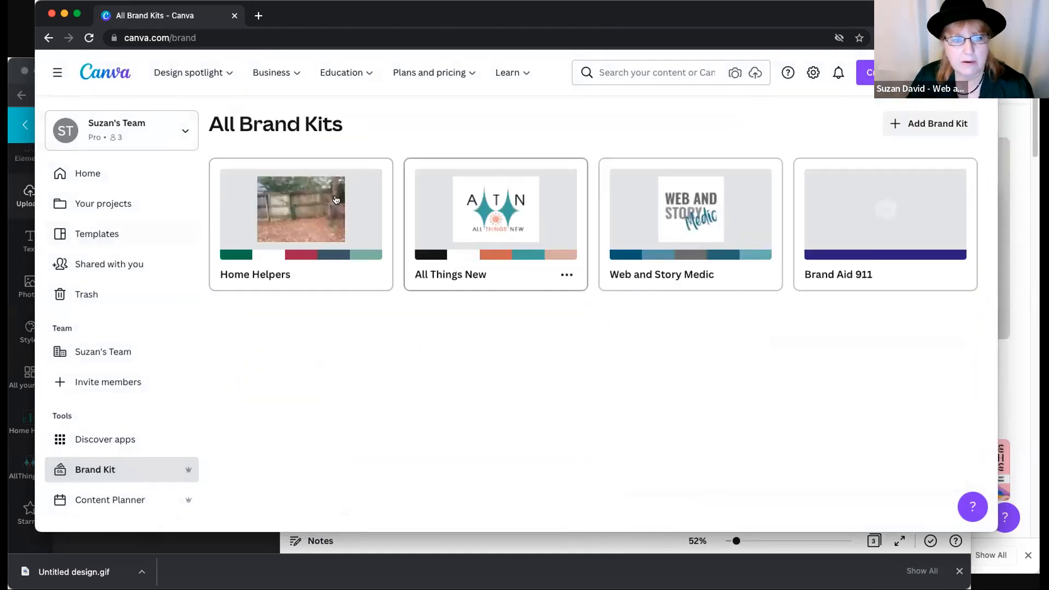
left_click(279, 213)
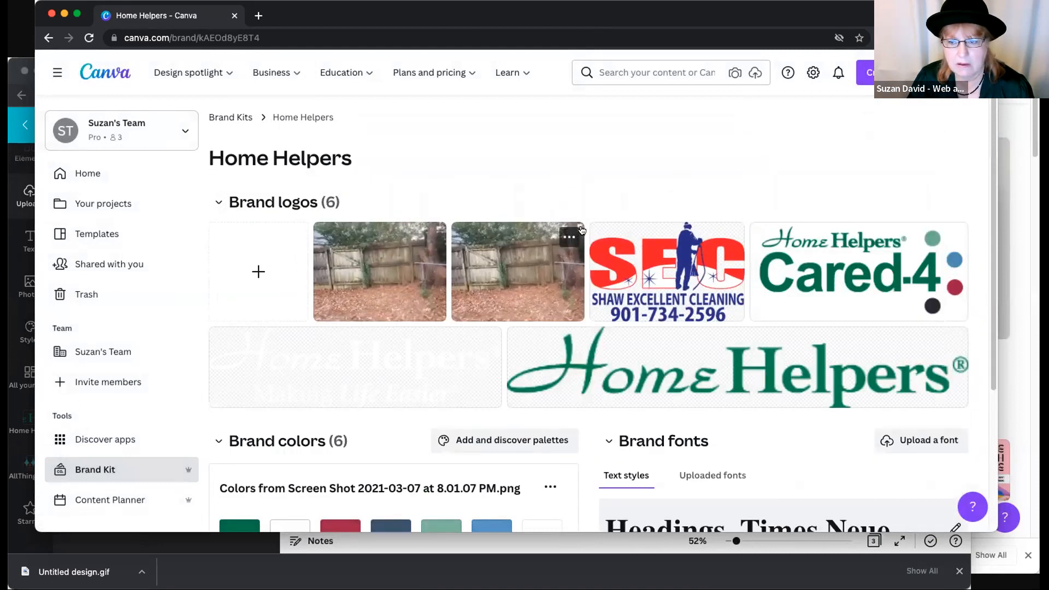
left_click(110, 173)
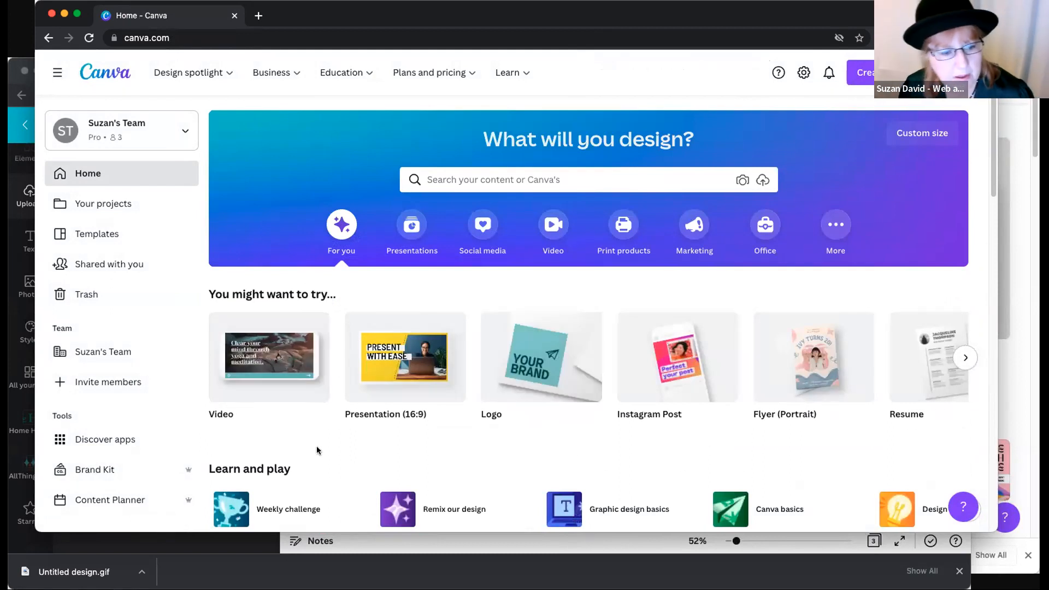
scroll(317, 448, "down", 12)
scroll(318, 439, "down", 6)
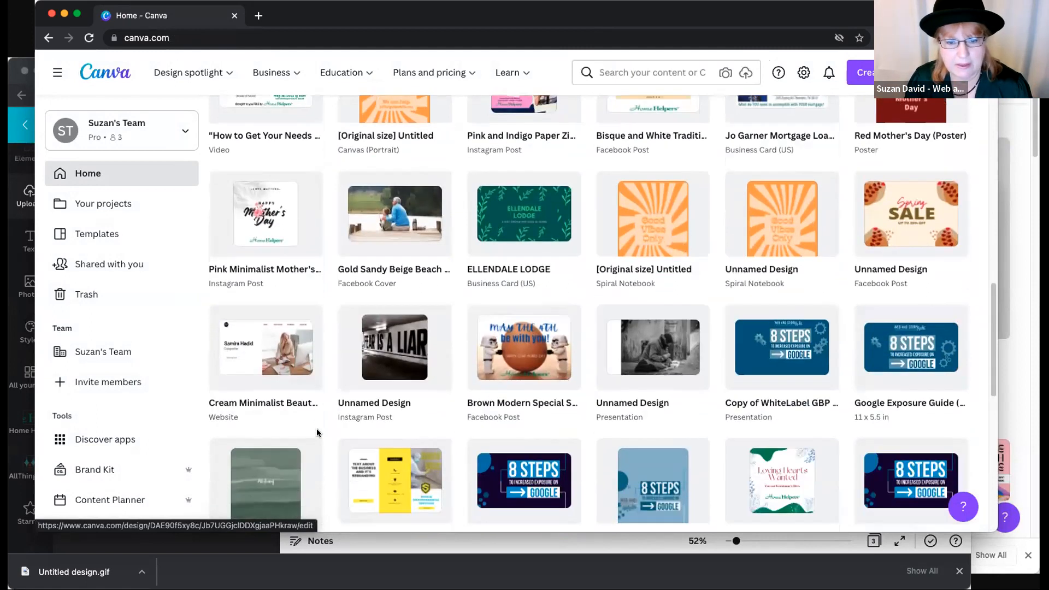
- Reopen the Brand Aid 911 kit and set its heading style to the Bobby Jones Condensed font
left_click(102, 468)
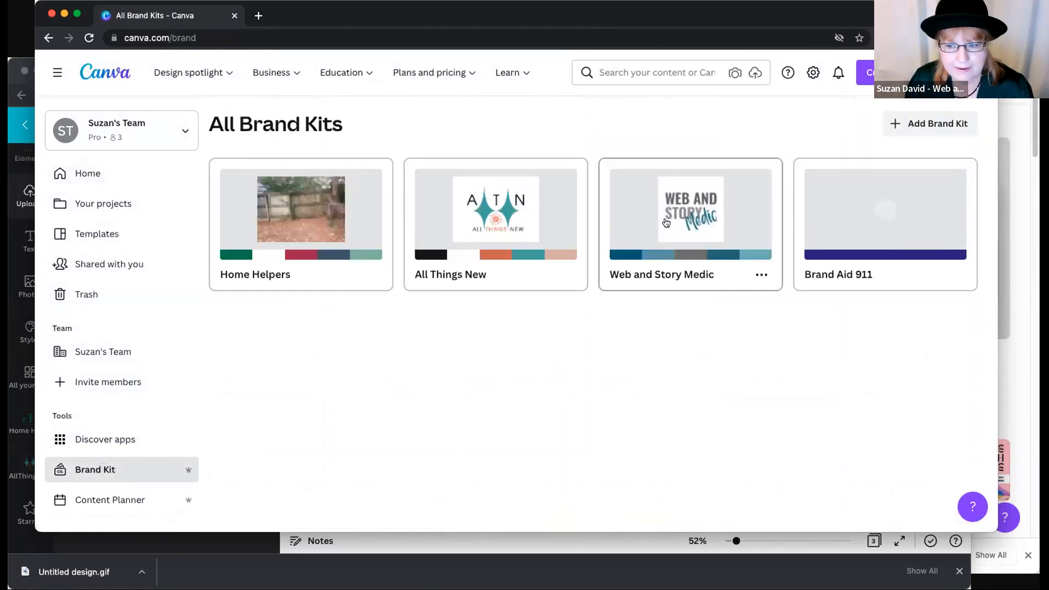
left_click(853, 214)
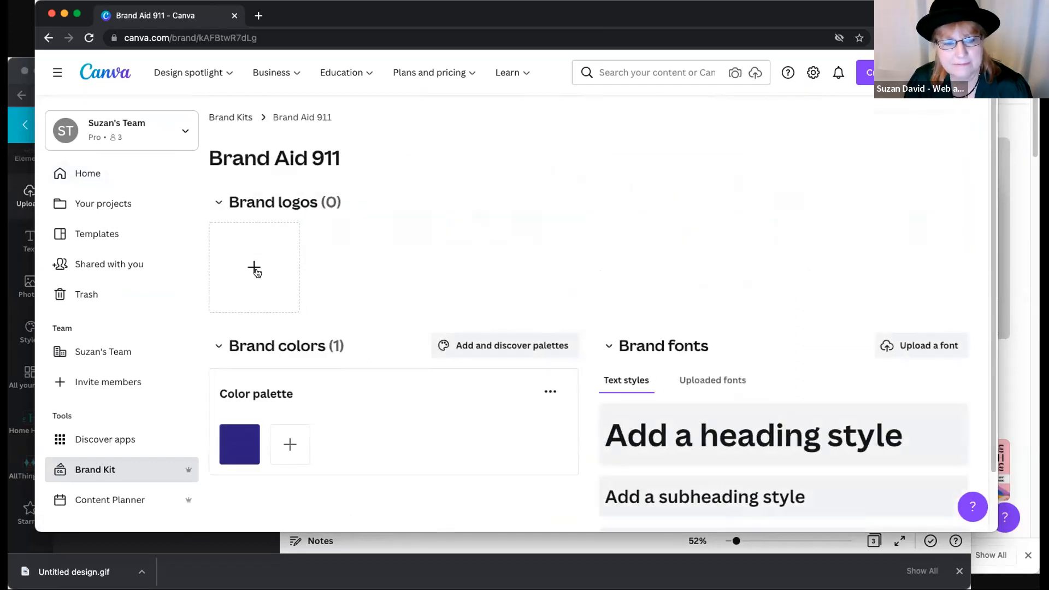
scroll(481, 315, "down", 3)
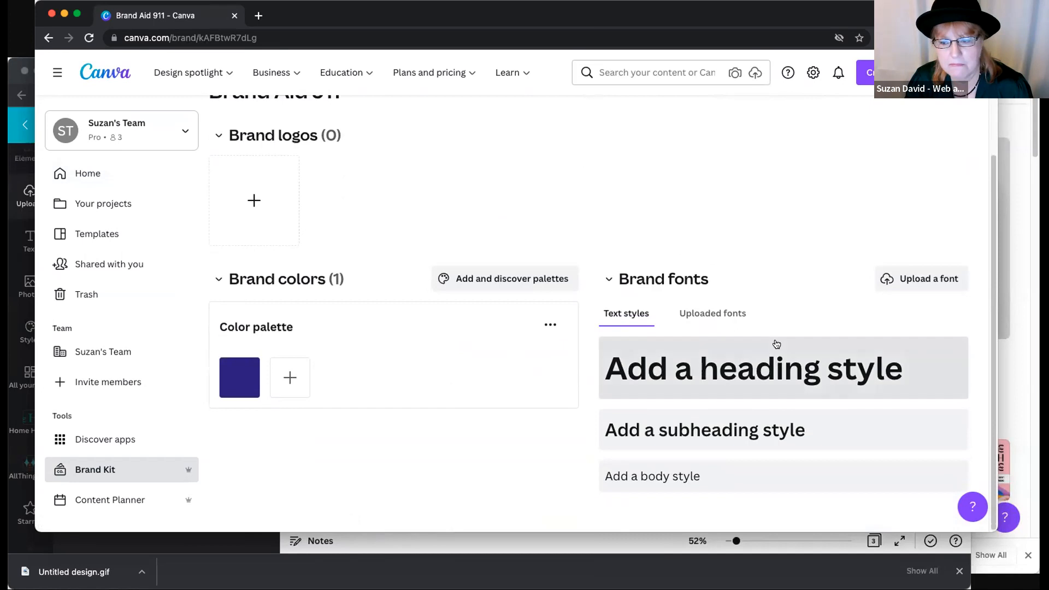
left_click(723, 374)
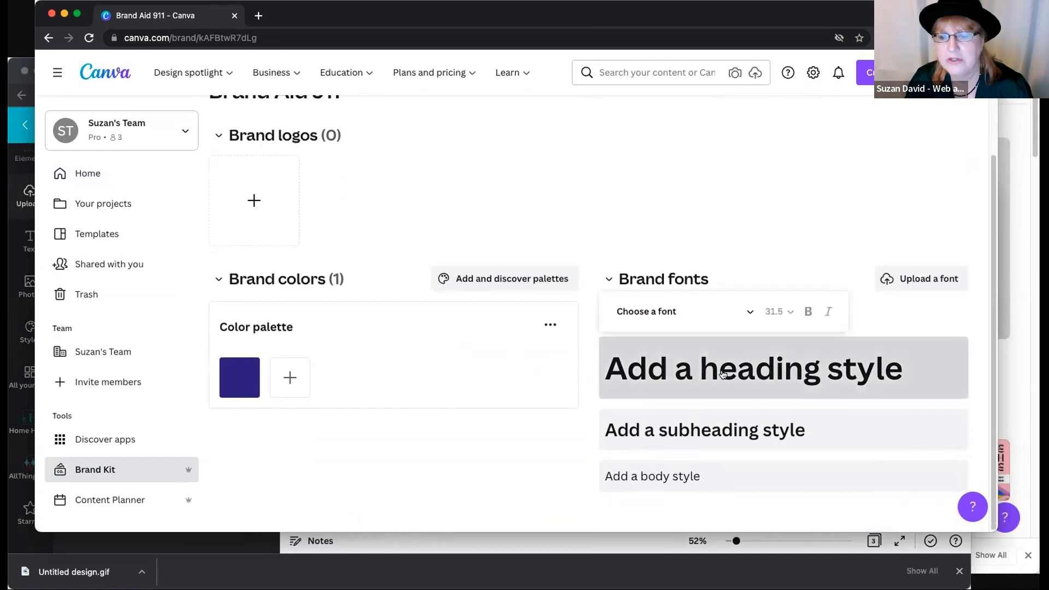
left_click(676, 313)
left_click(628, 356)
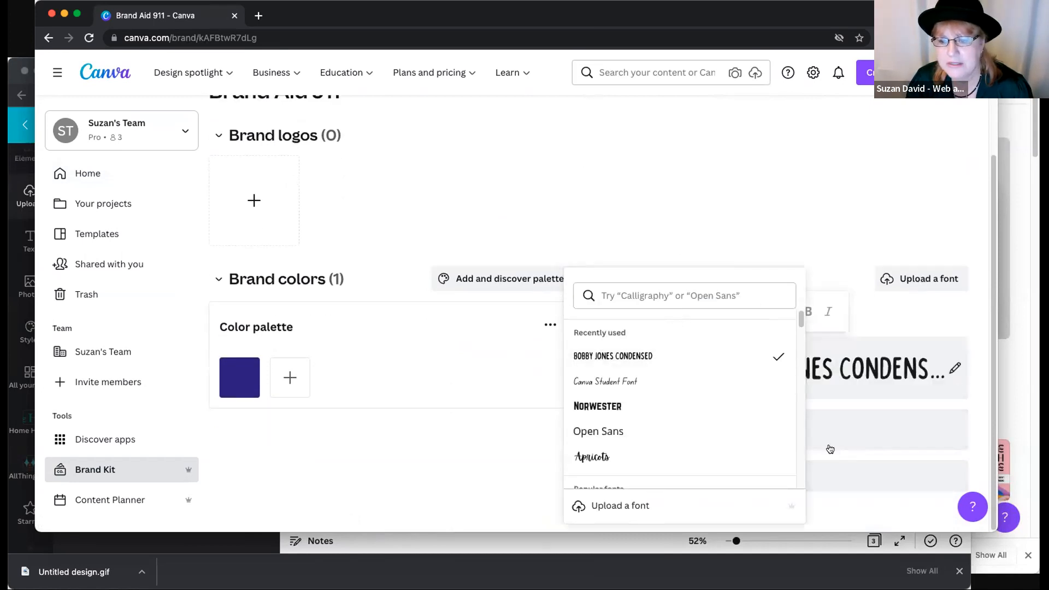
left_click(896, 227)
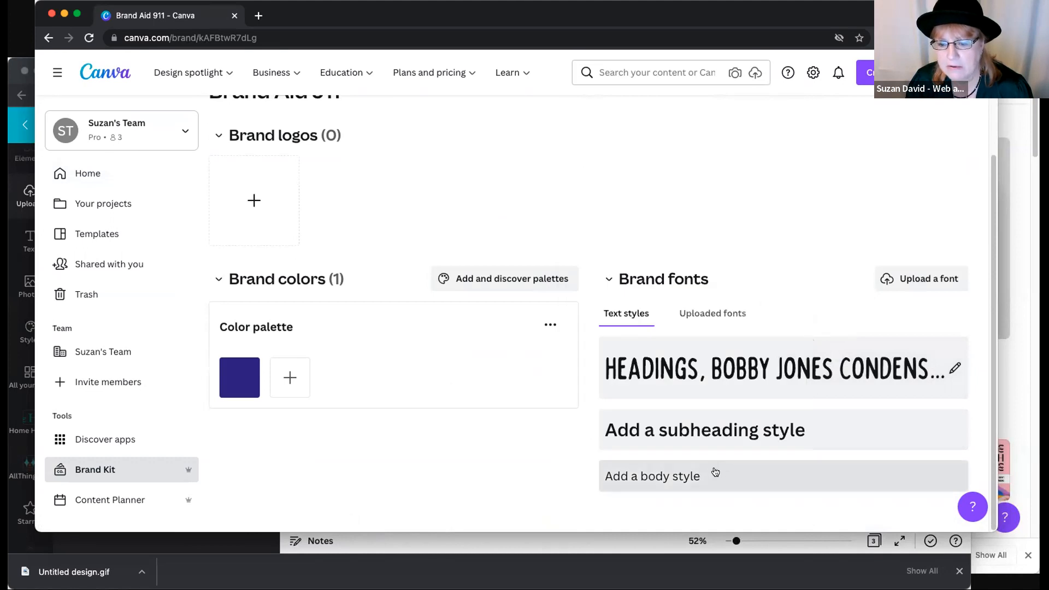
- Set the brand kit's body text style to the Open Sans font
left_click(698, 449)
left_click(692, 436)
left_click(628, 327)
left_click(519, 435)
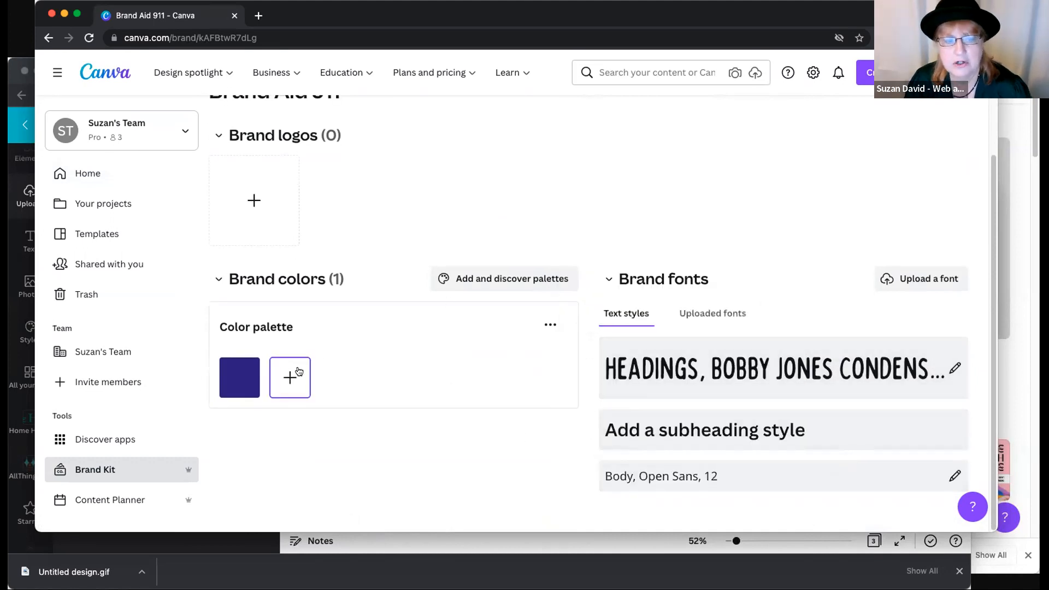
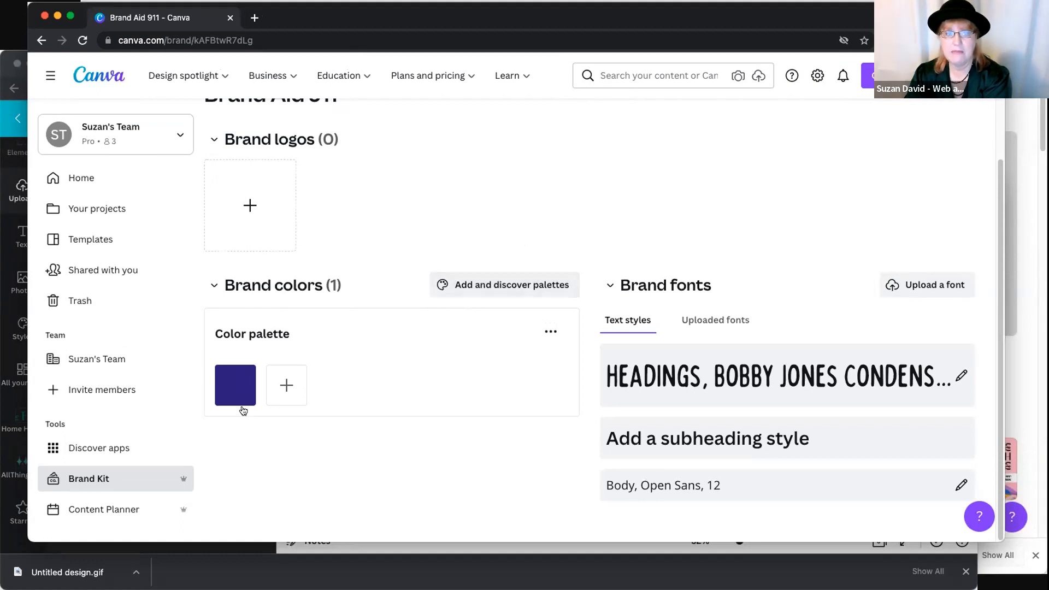
- Inspect the dark blue palette color's hex and CMYK values, then open the brand logo upload and cancel it
left_click(236, 386)
left_click(331, 277)
left_click_drag(331, 277, 254, 296)
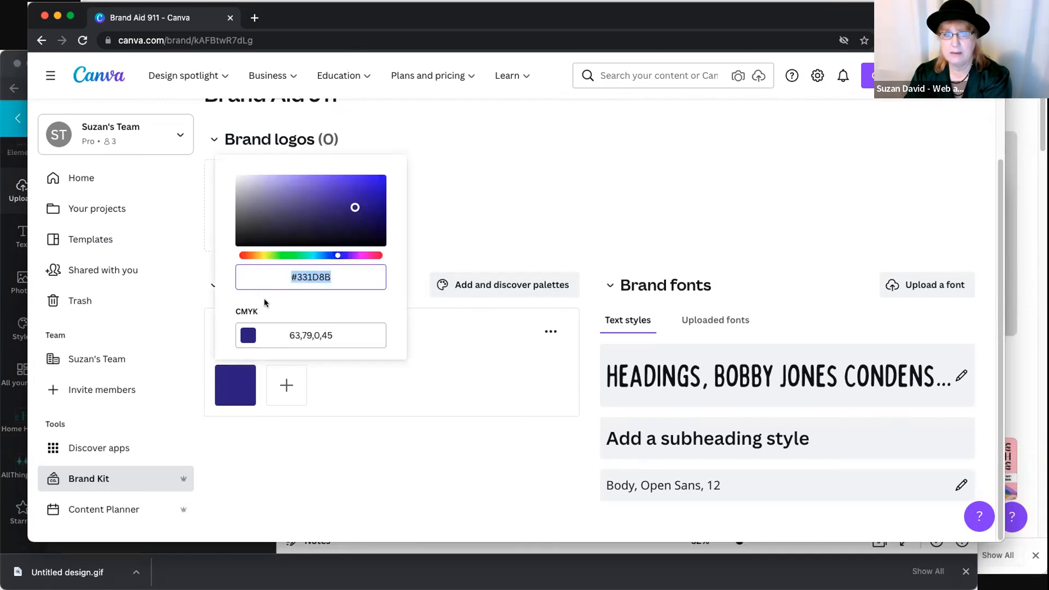
left_click(430, 367)
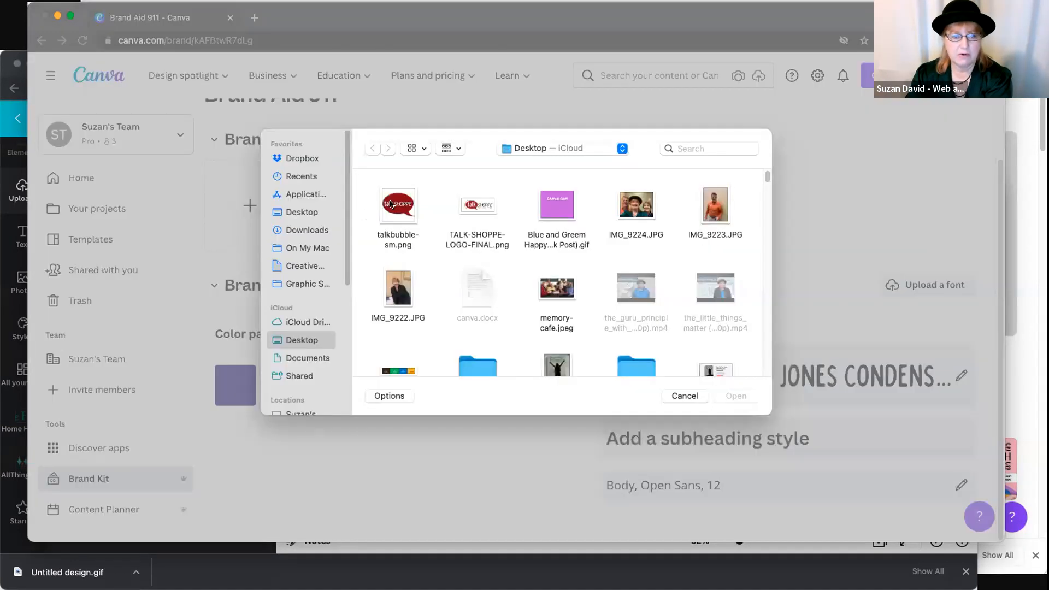
left_click(685, 396)
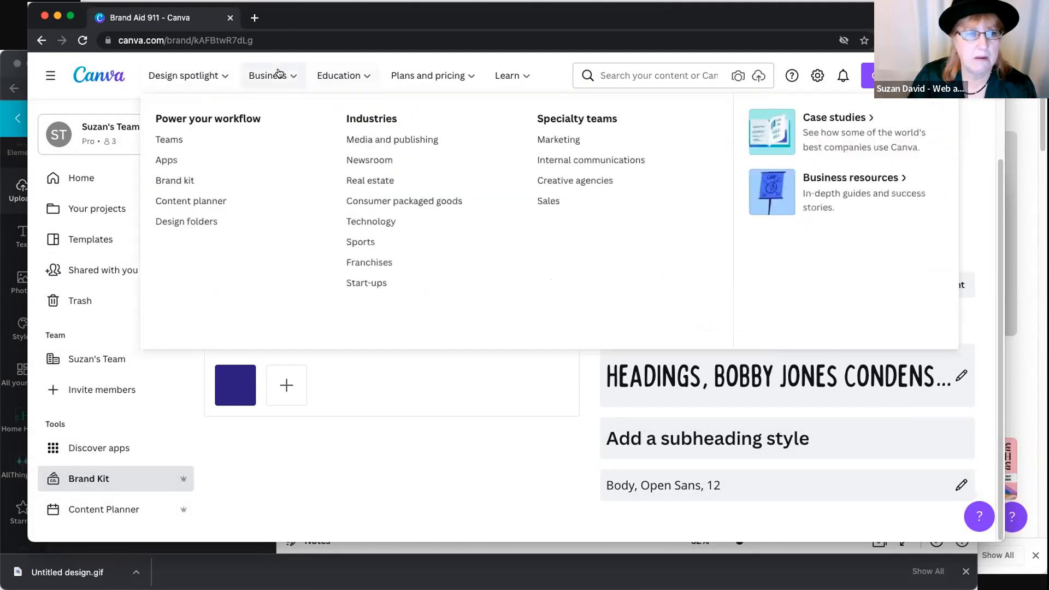
- Browse the social media templates and open the Beige Maple Leaf Victoria Day Social Media Graphic for customizing
mouse_move(195, 74)
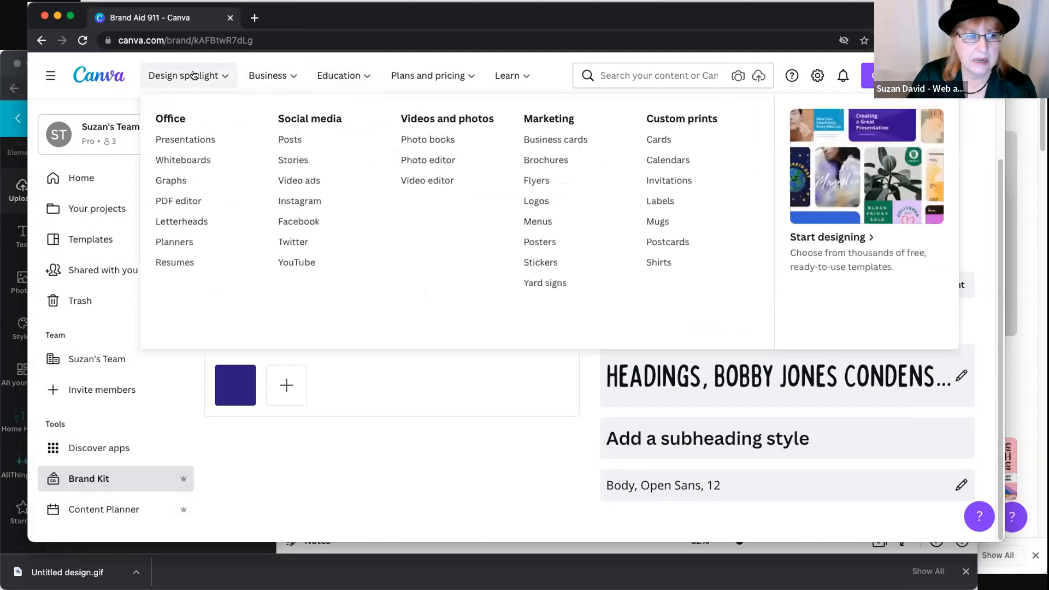
left_click(291, 140)
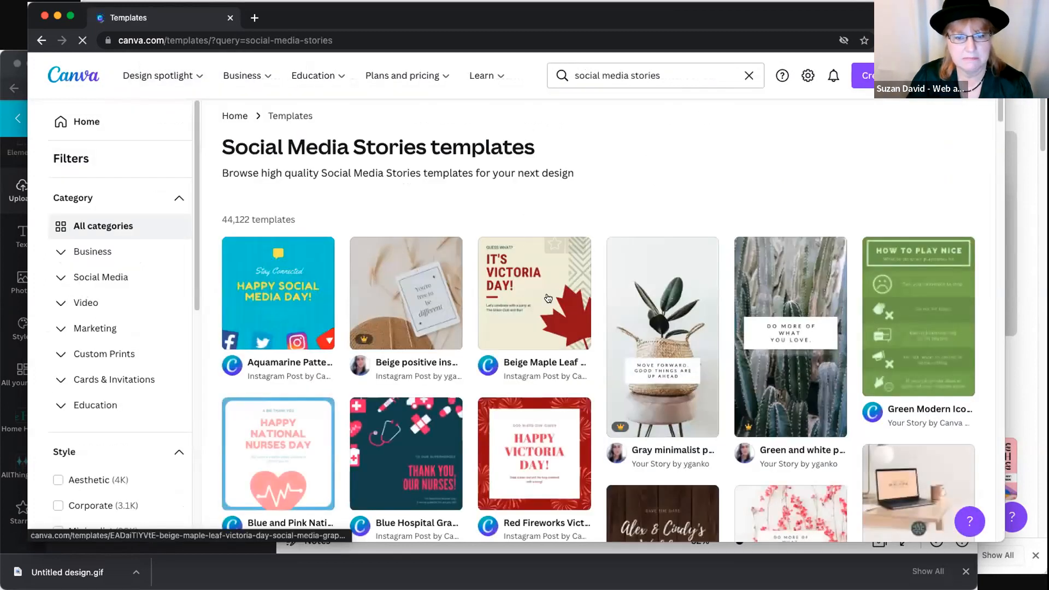
left_click(491, 264)
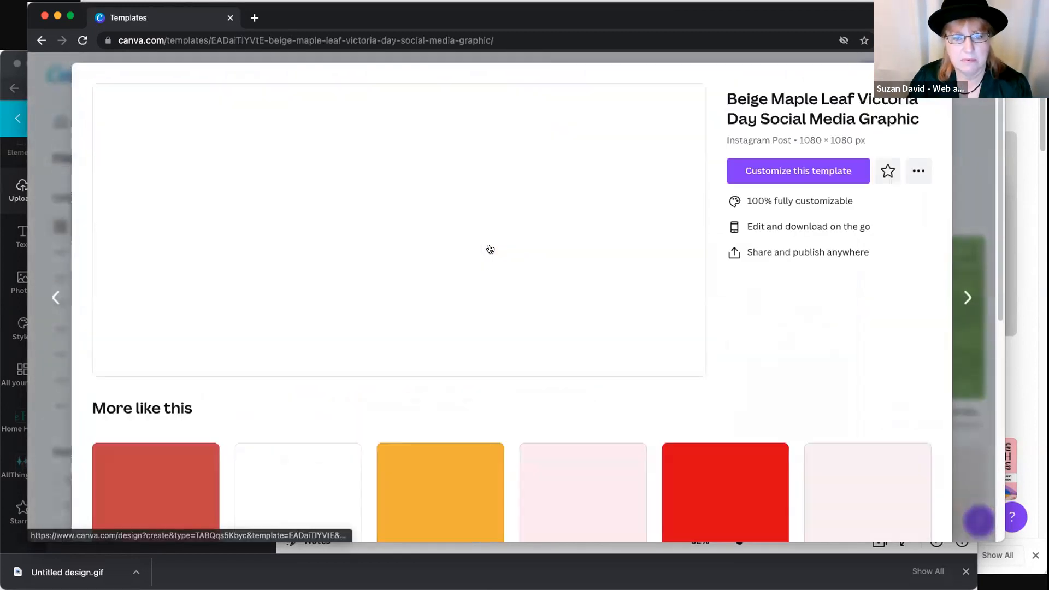
left_click(504, 277)
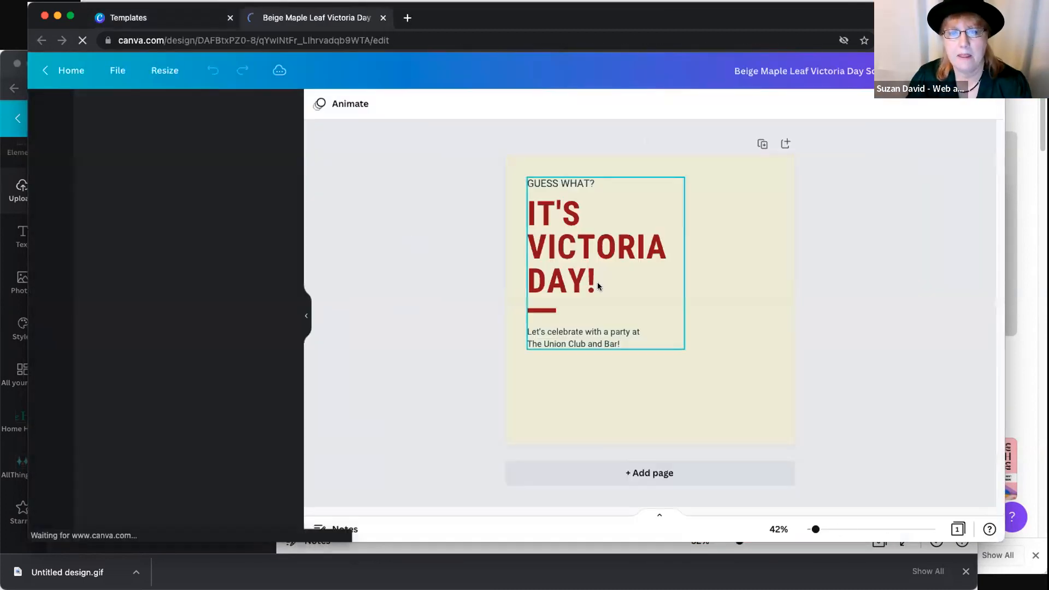
- Delete the rotated maple leaf graphic from the lower corner of the Victoria Day design
left_click(607, 277)
left_click(713, 298)
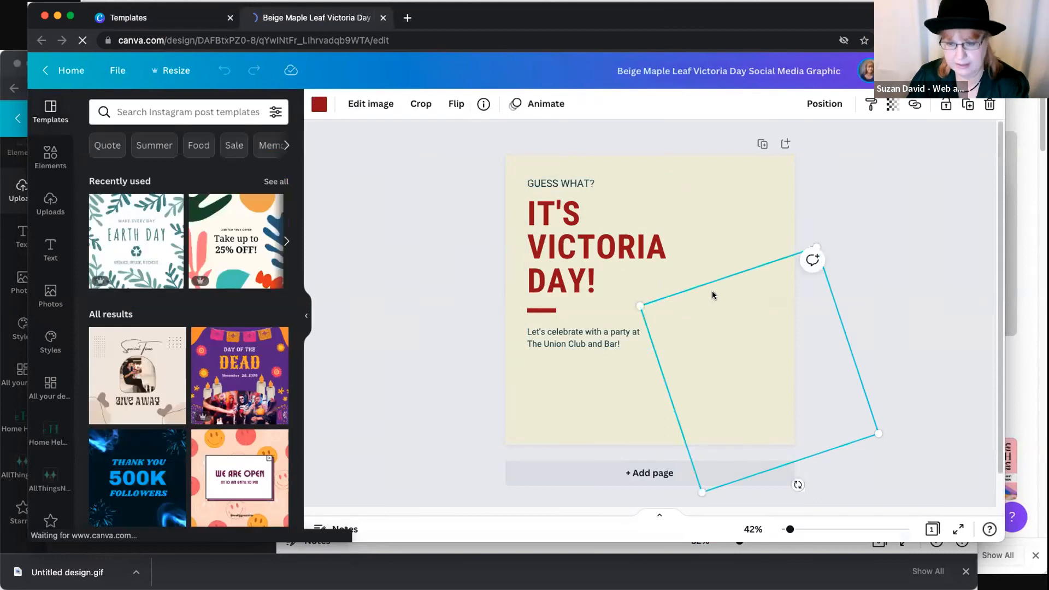
left_click(644, 276)
left_click(455, 267)
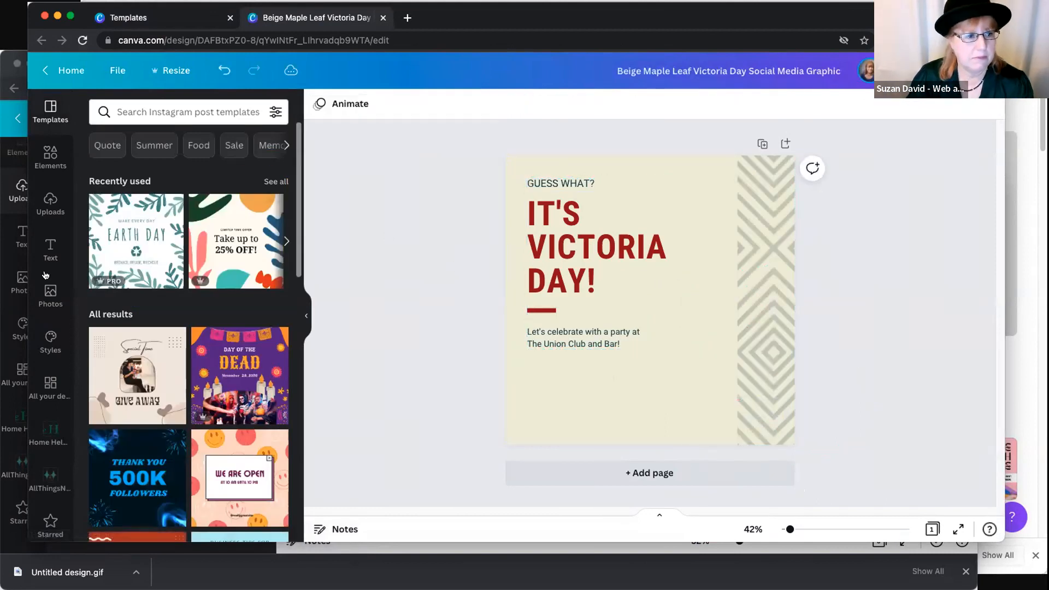
- Add the Home Helpers logo from its folder and place it below the text near the design's lower edge
left_click(50, 434)
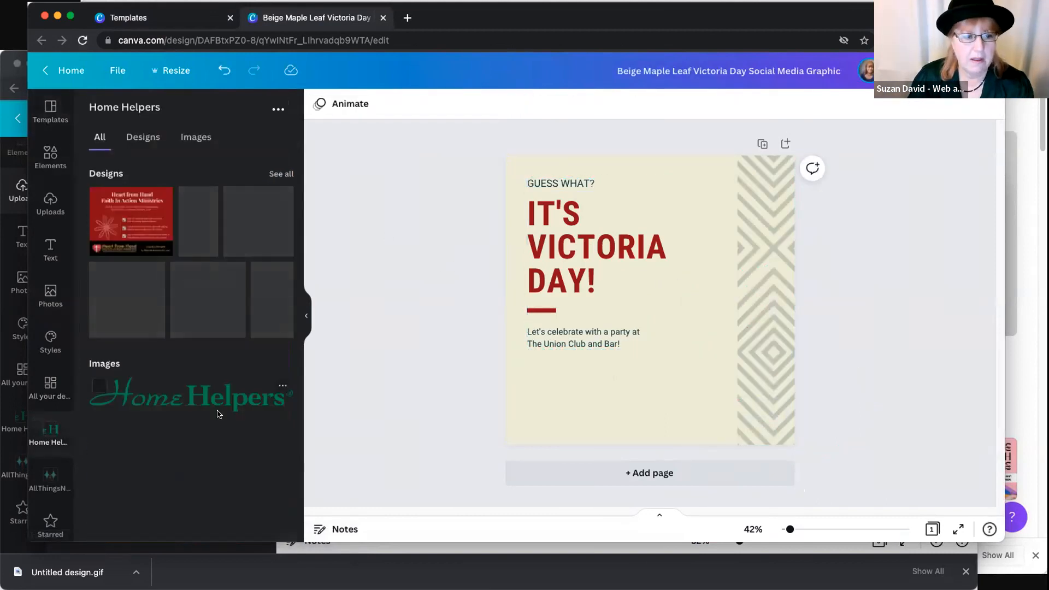
left_click(221, 396)
left_click_drag(608, 298, 561, 413)
- Add the All Things New logo on white from the AllThingsNewWTN.com folder, shrink it and place it in the design's upper right corner
left_click(54, 476)
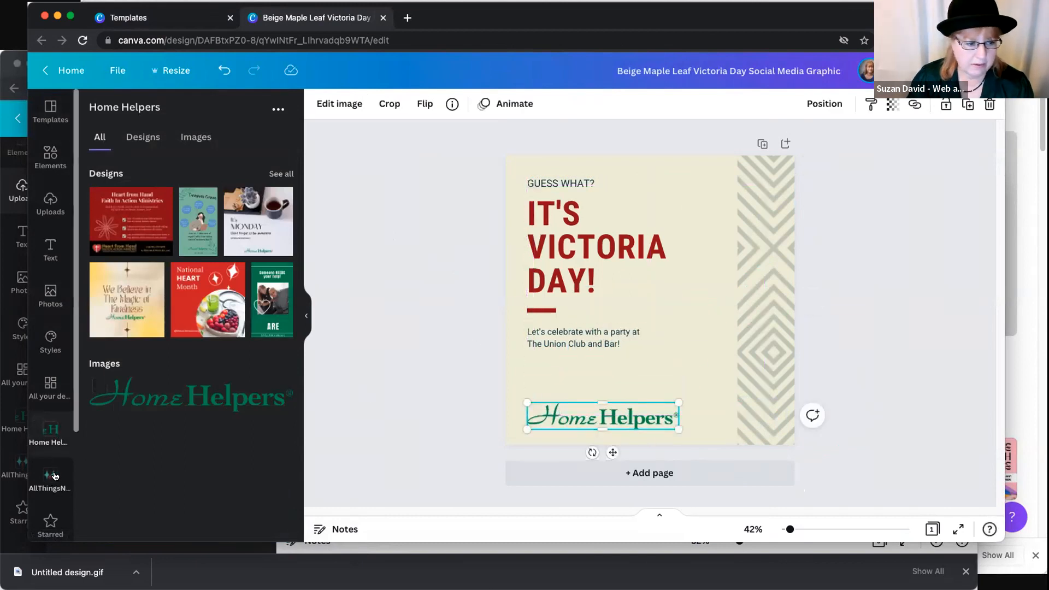
left_click(254, 418)
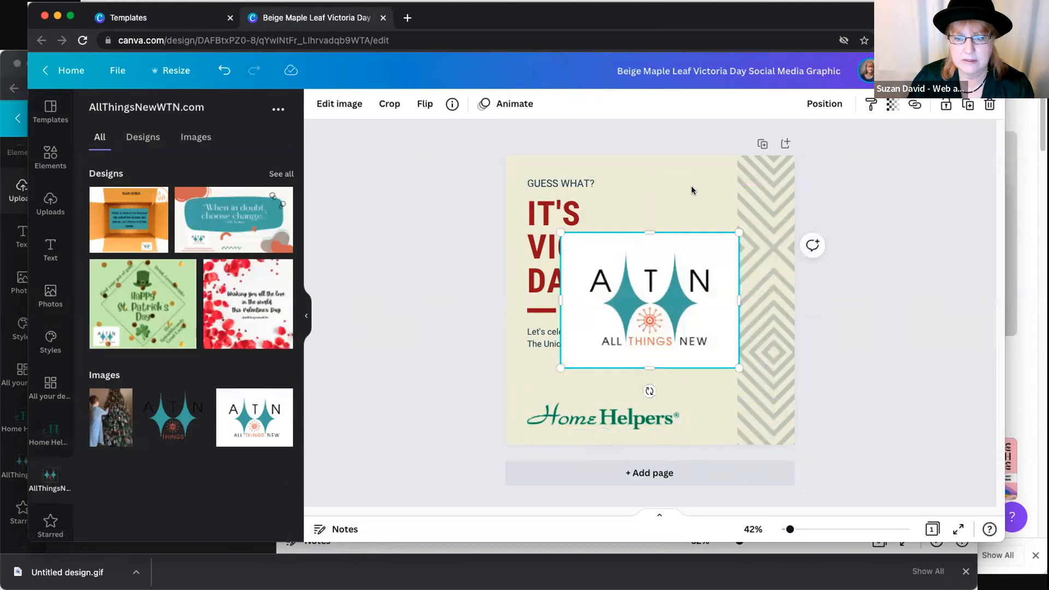
left_click_drag(554, 234, 634, 288)
left_click_drag(705, 306, 745, 184)
- Delete the Home Helpers logo from the design
right_click(745, 184)
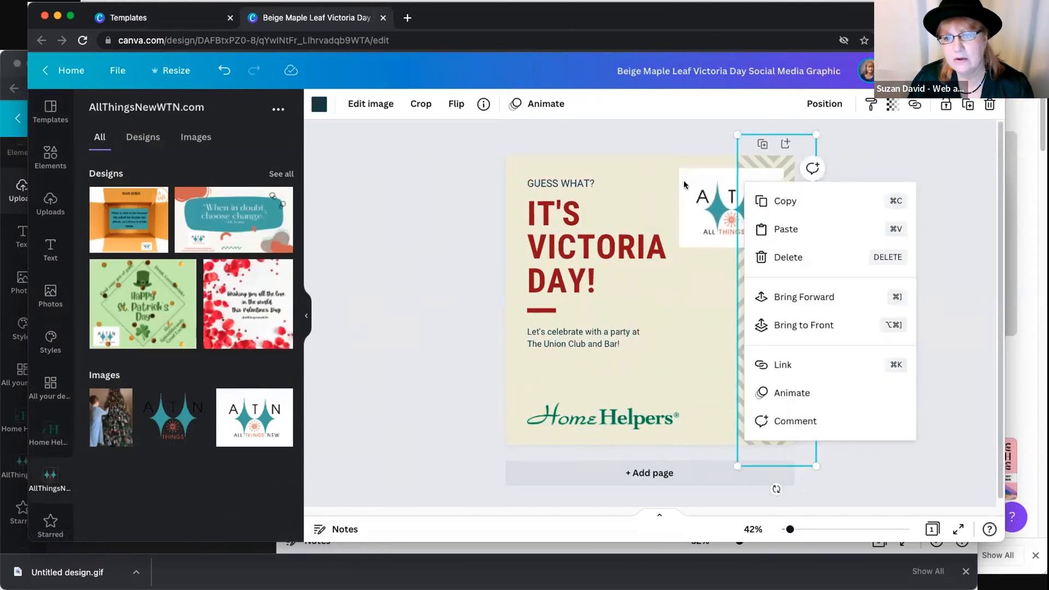
left_click(644, 223)
left_click(717, 313)
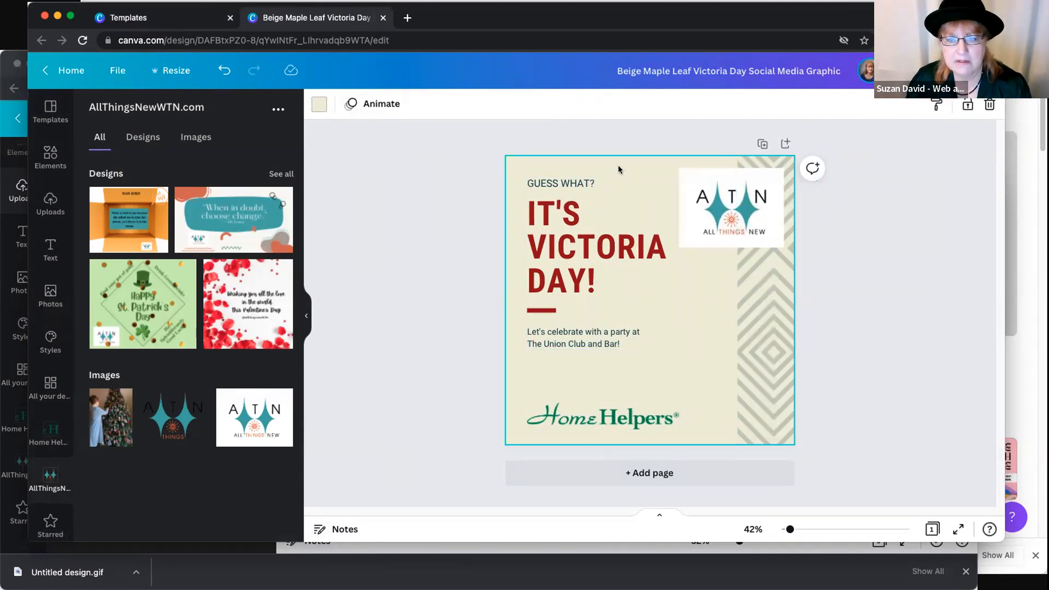
left_click(571, 420)
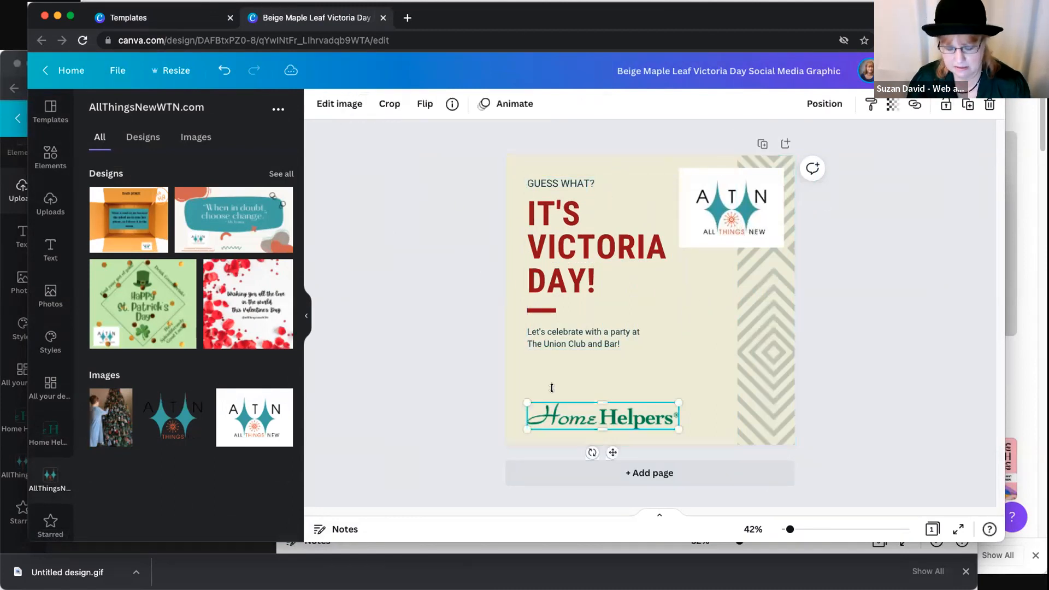
key("Delete")
- Set the design's background to the teal from the All Things New logo colors
left_click(562, 159)
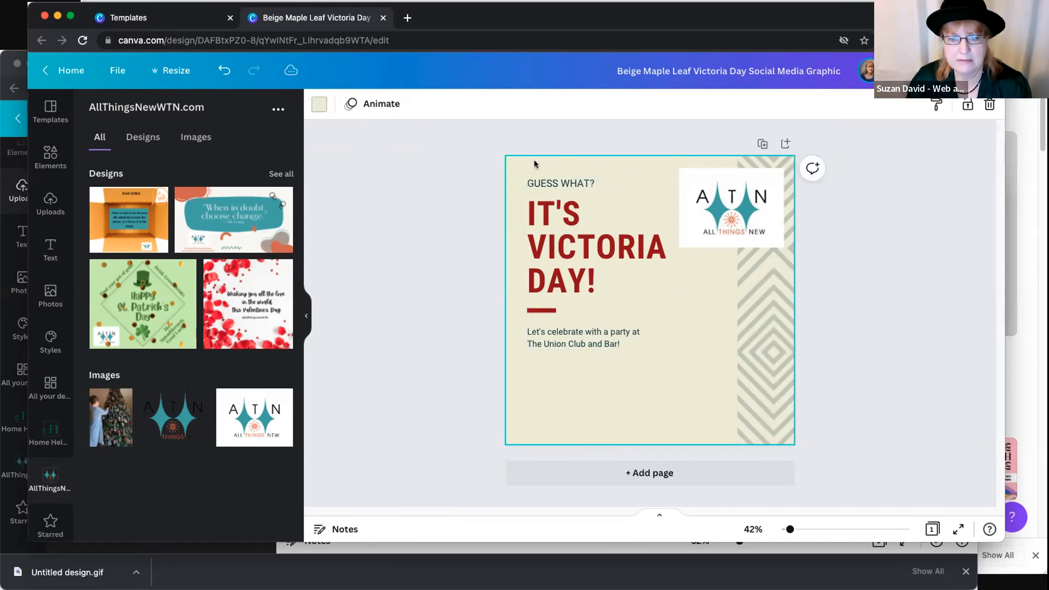
left_click(321, 105)
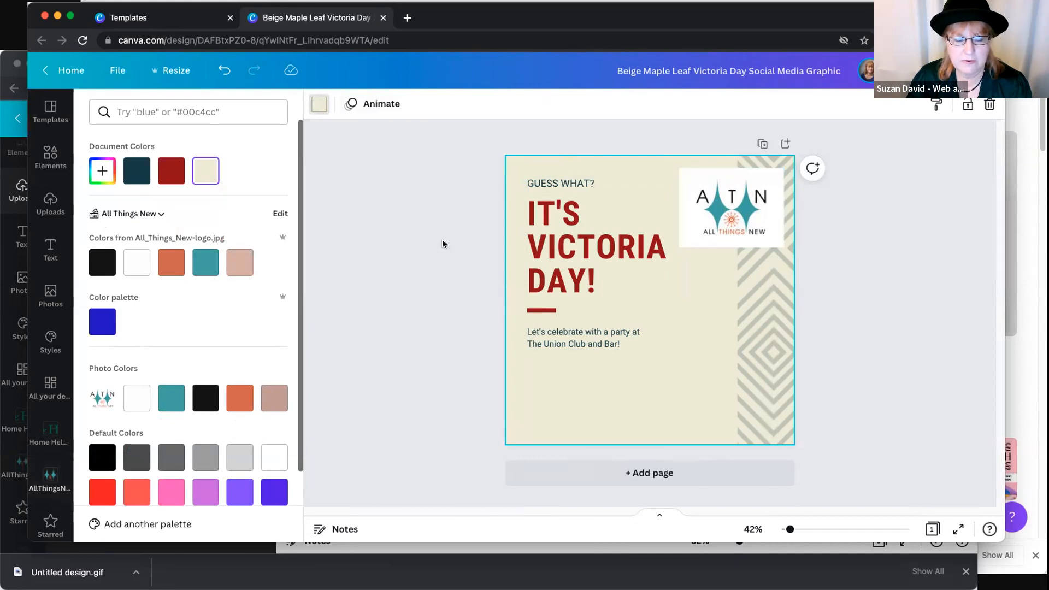
left_click(205, 262)
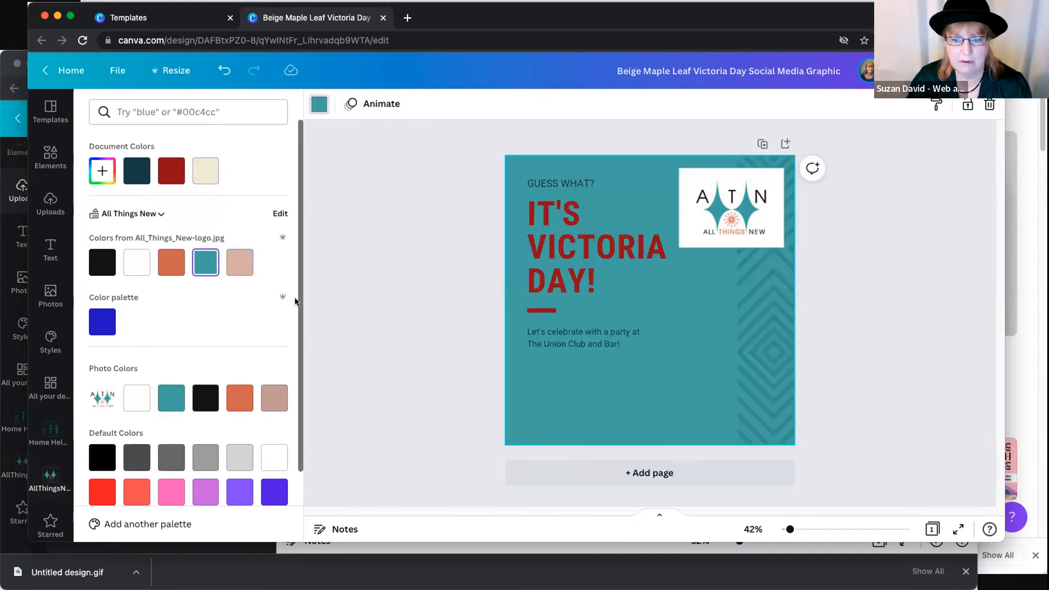
- Recolor the zigzag pattern strip with the light pink from the All Things New logo colors
left_click(748, 332)
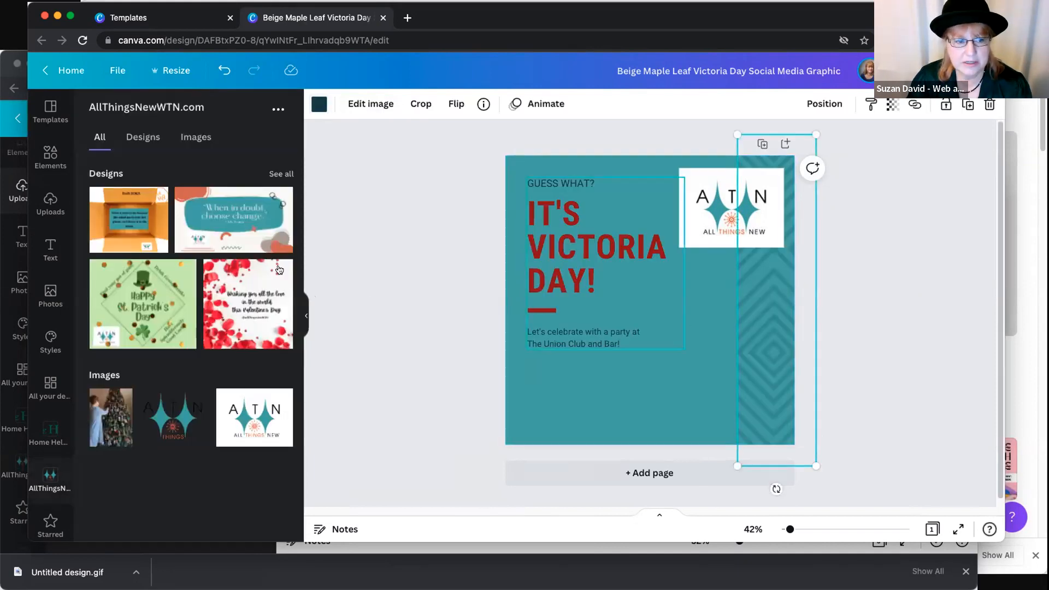
left_click(319, 104)
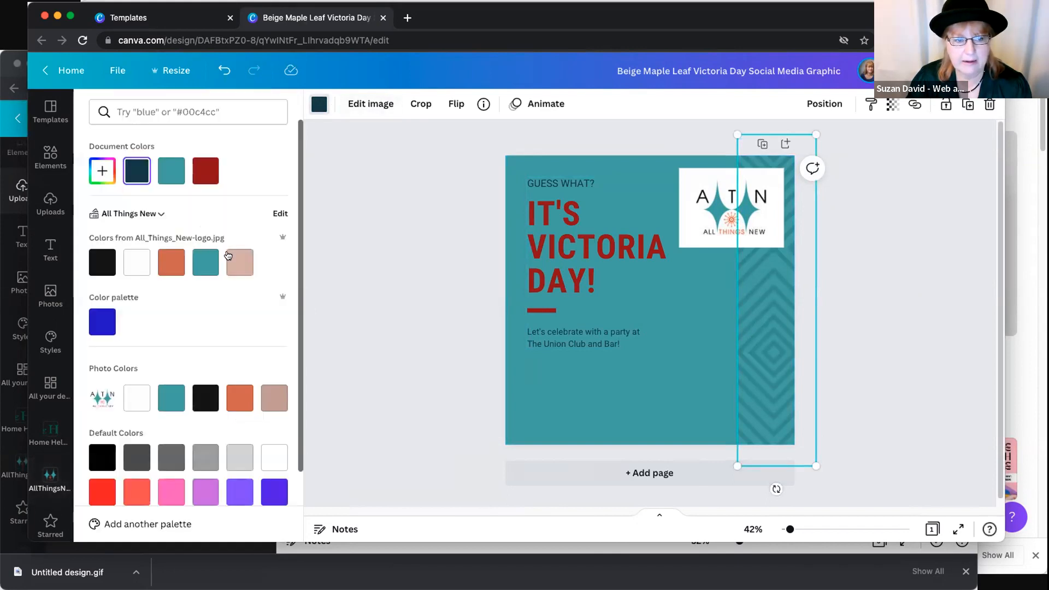
left_click(227, 256)
left_click(765, 328)
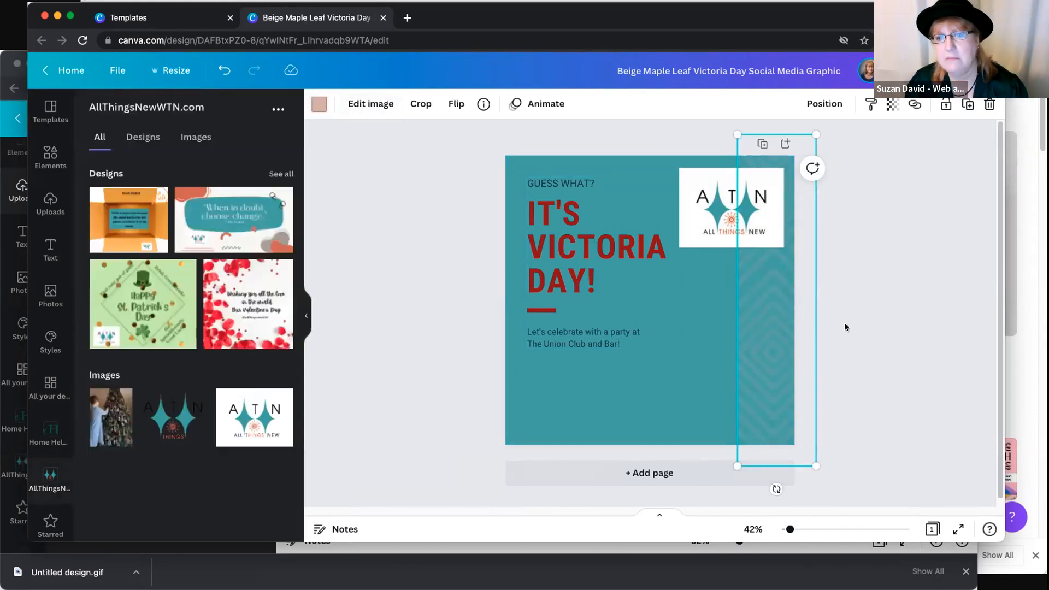
left_click(845, 327)
- Recolor the "IT'S VICTORIA DAY!" heading with the orange from the All Things New logo colors
left_click(645, 306)
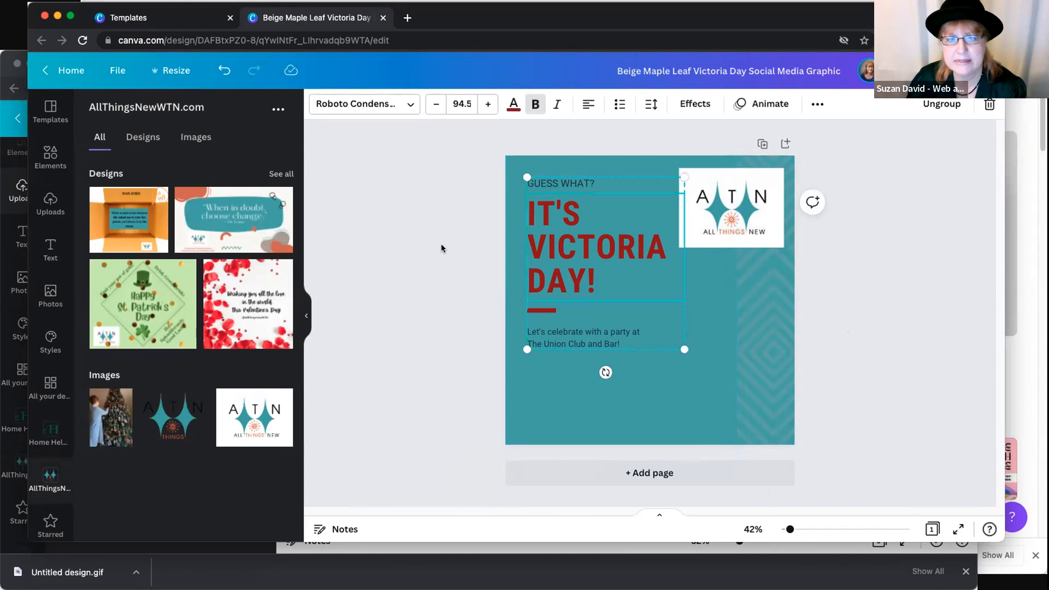
left_click(591, 433)
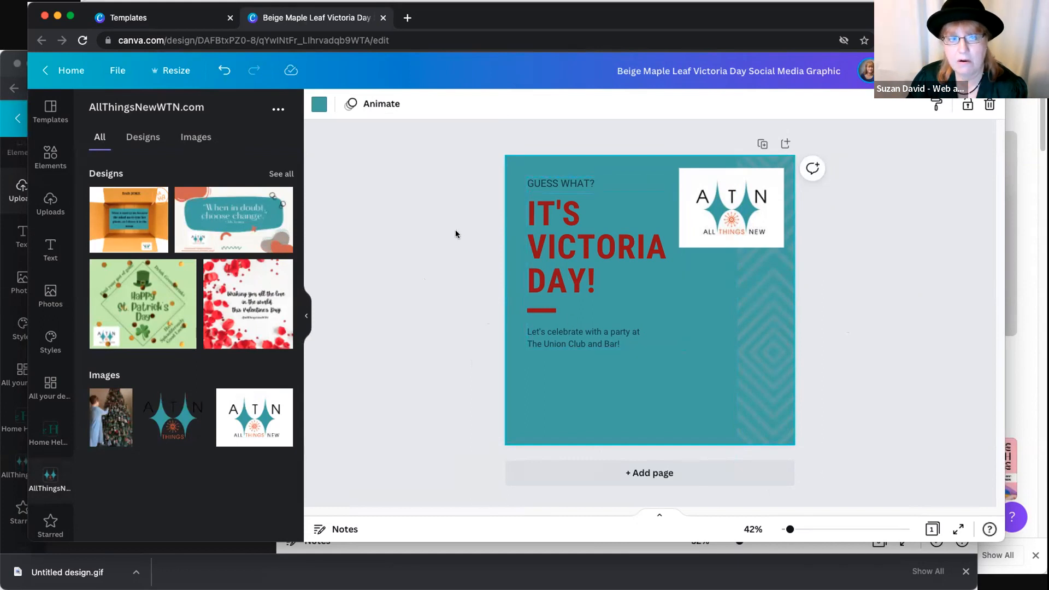
left_click(331, 212)
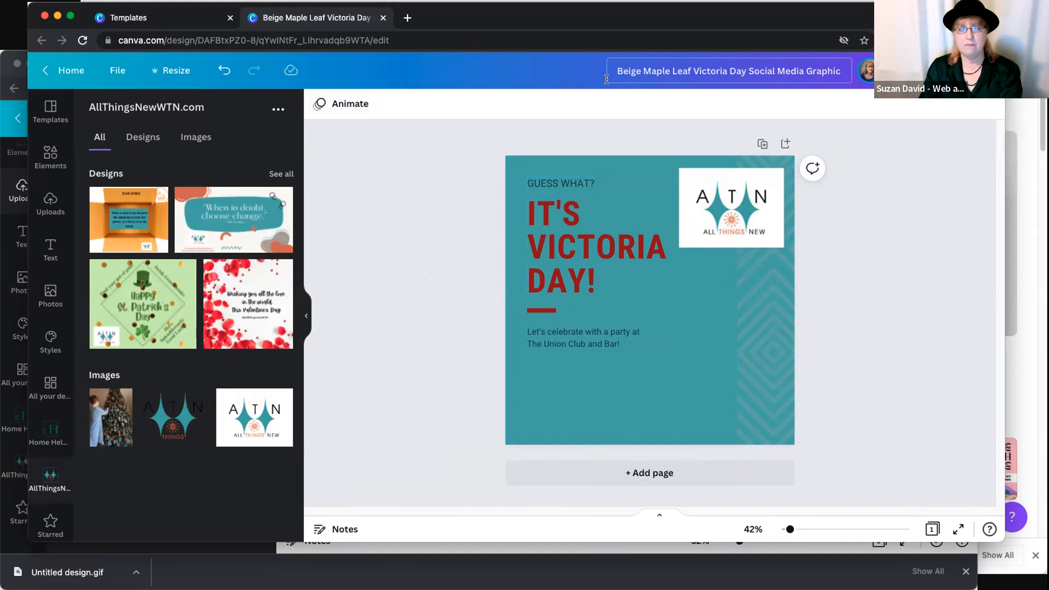
left_click(561, 222)
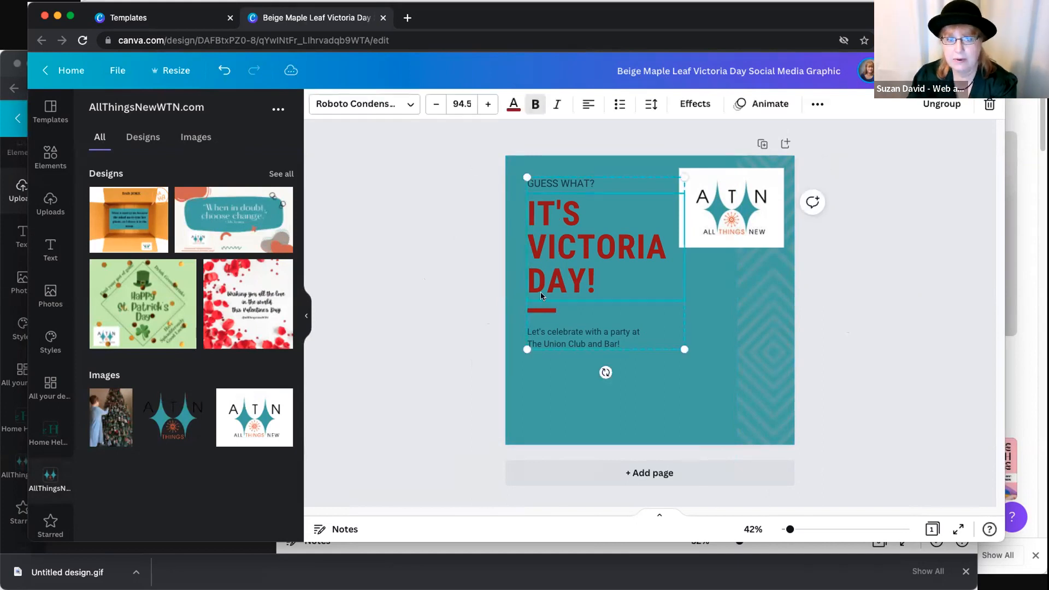
left_click(514, 106)
left_click(169, 268)
key("Escape")
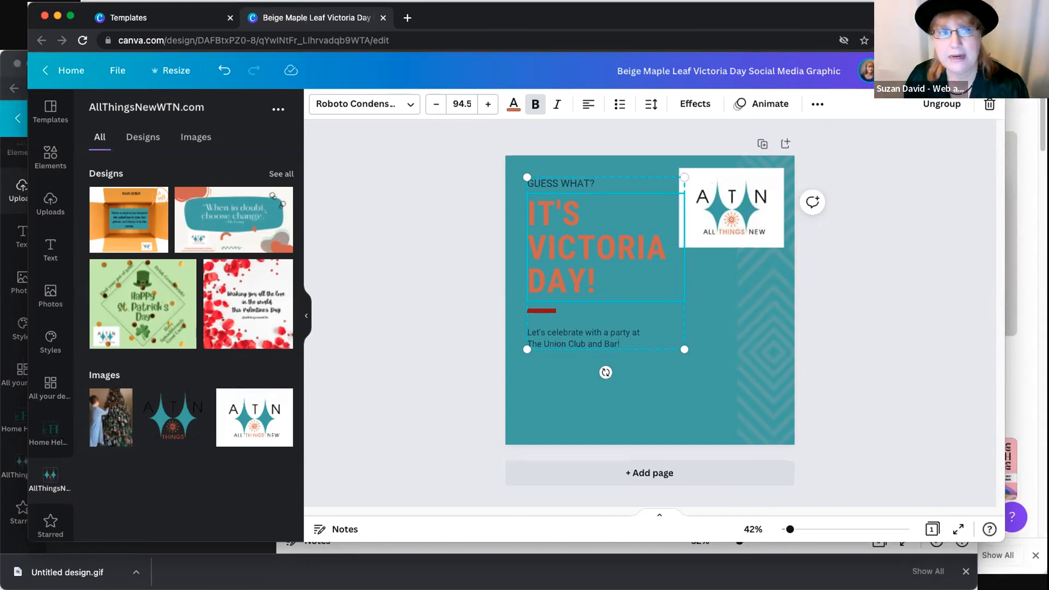
- Look over the design's sharing options, including link access, Instagram, scheduling, download and printing
left_click_drag(924, 18, 928, 20)
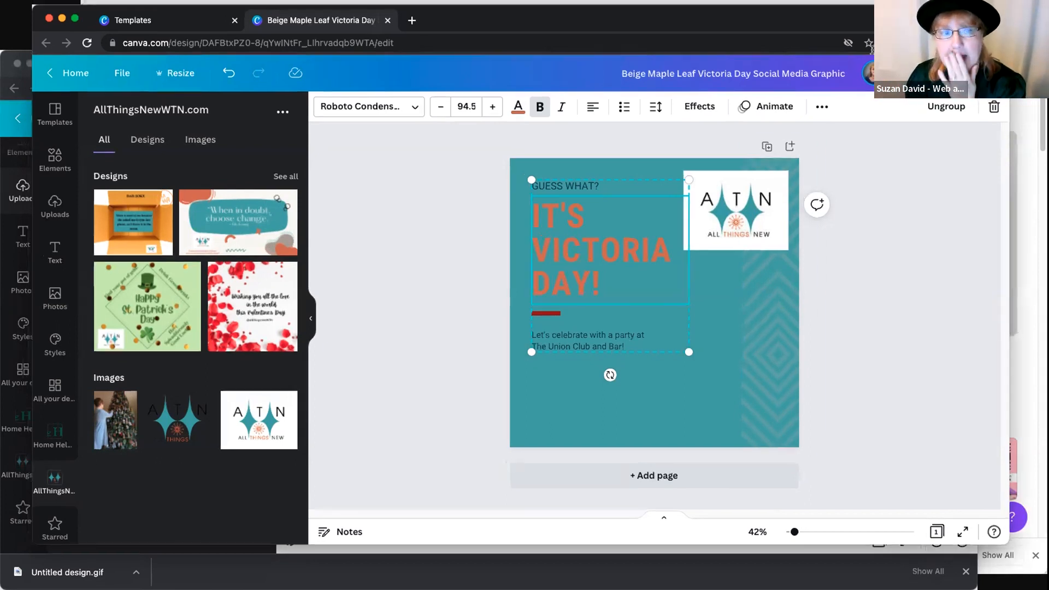
left_click(868, 77)
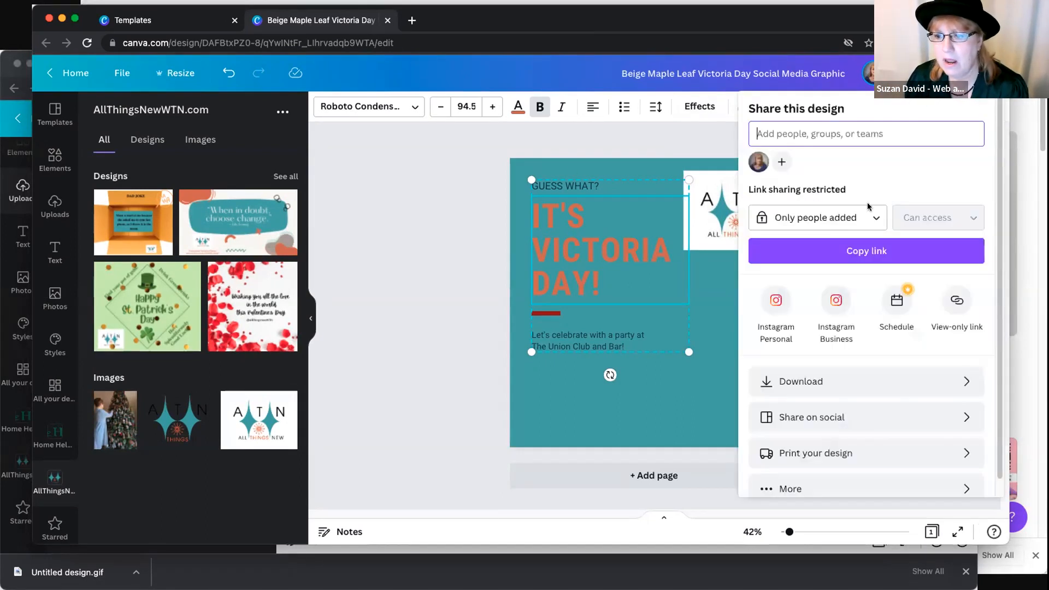
scroll(827, 337, "down", 1)
scroll(828, 338, "up", 1)
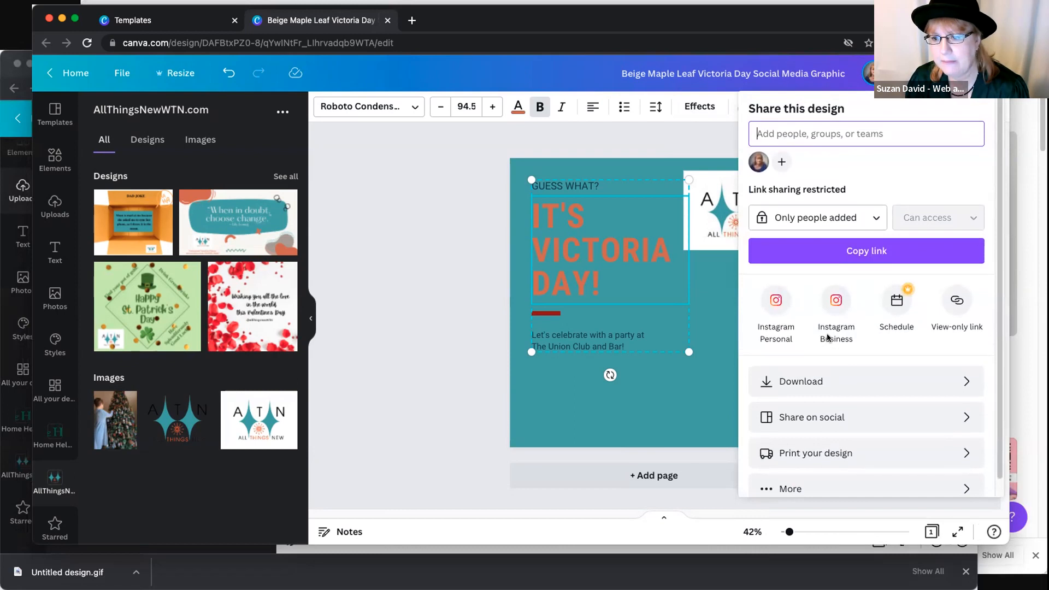
scroll(929, 345, "down", 1)
scroll(885, 333, "up", 1)
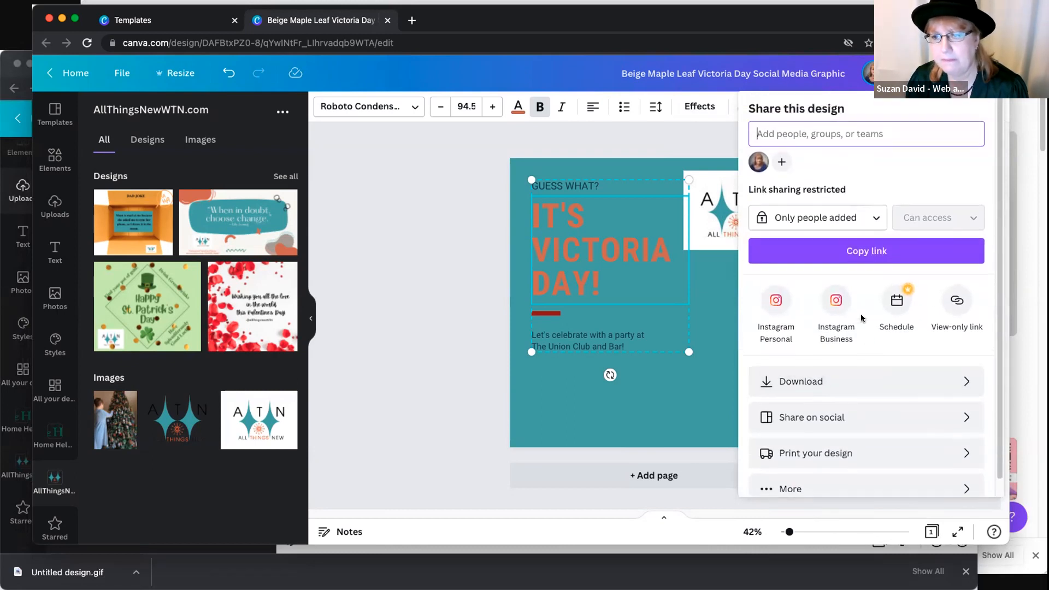
left_click(870, 75)
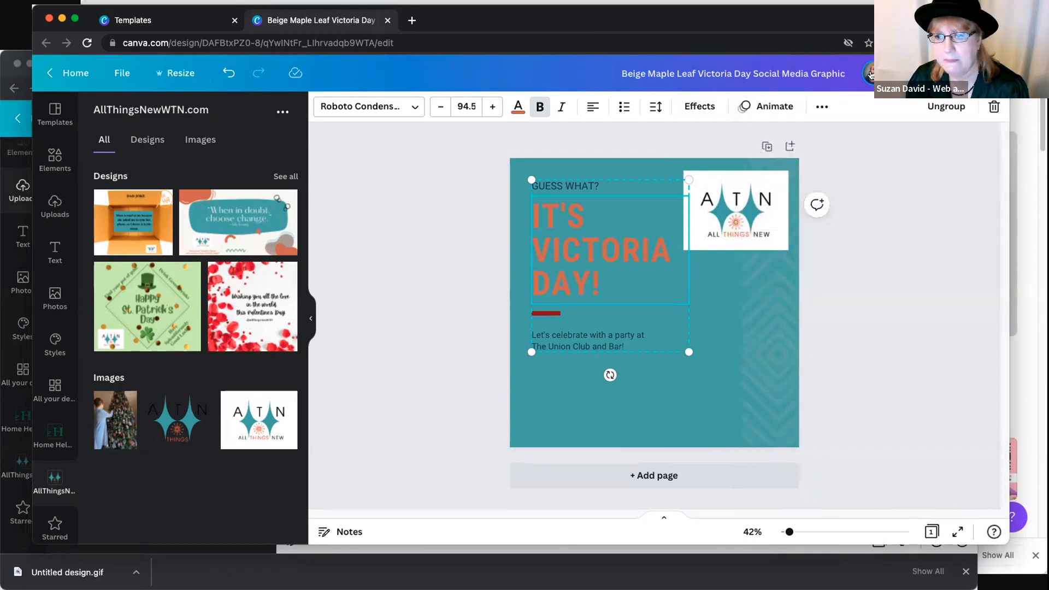
- Look over the Victoria Day design's viewing insights and its full list of sharing and publishing options
left_click(973, 74)
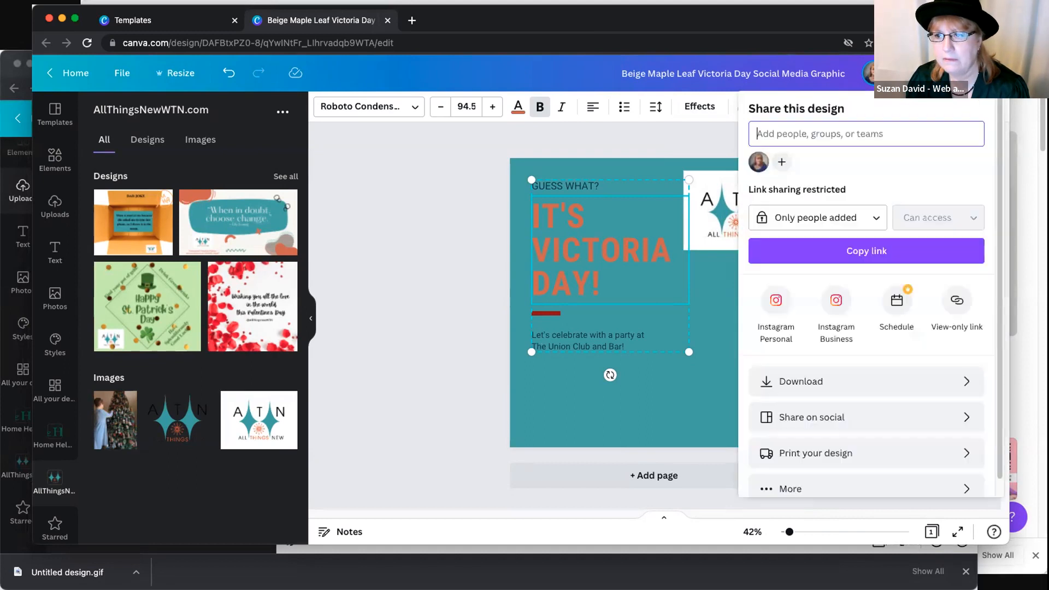
left_click(918, 73)
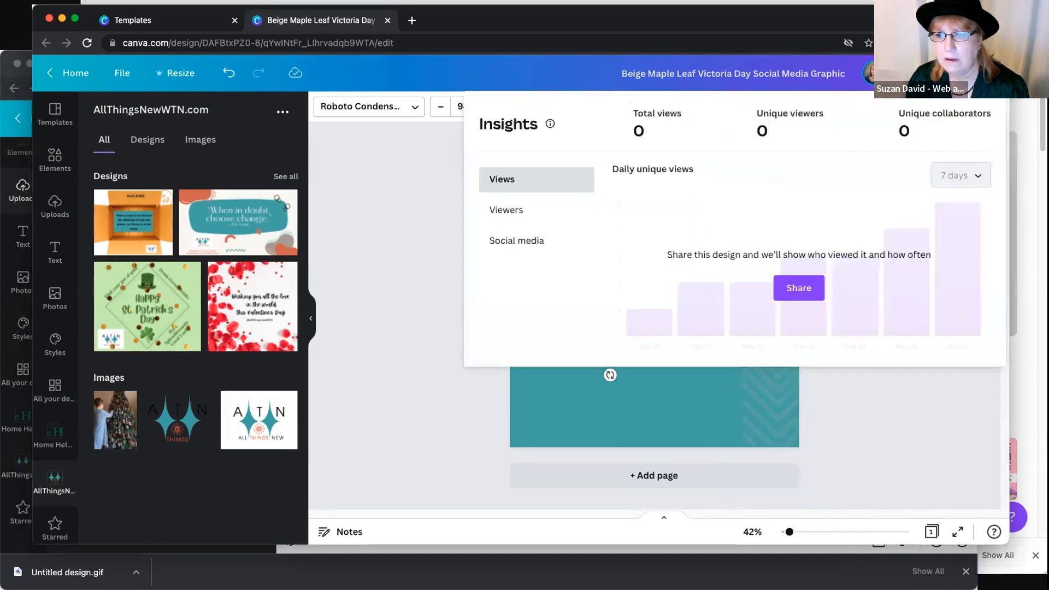
left_click(918, 73)
left_click(973, 74)
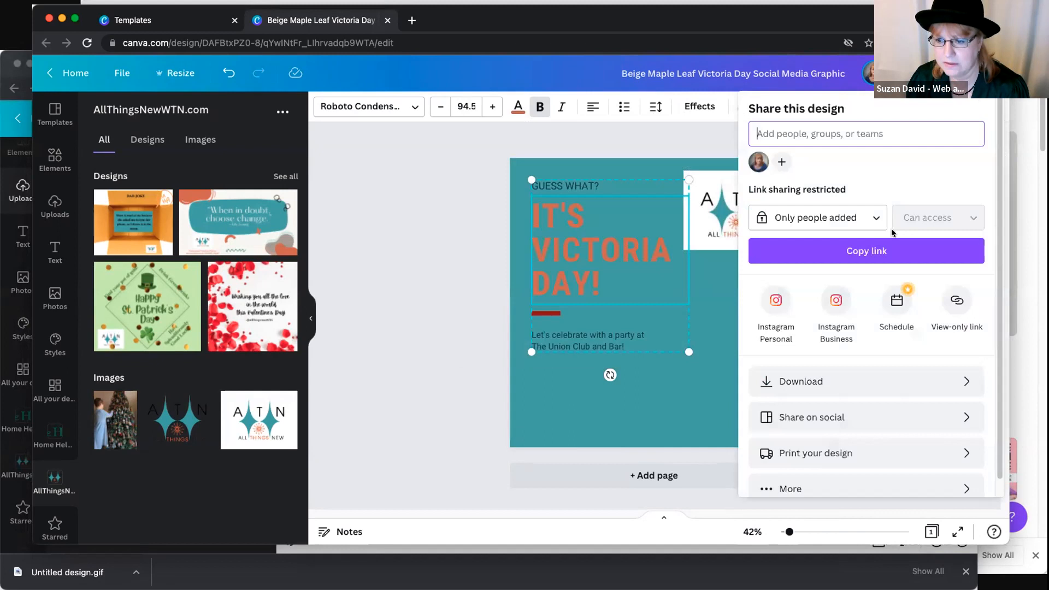
scroll(890, 298, "down", 1)
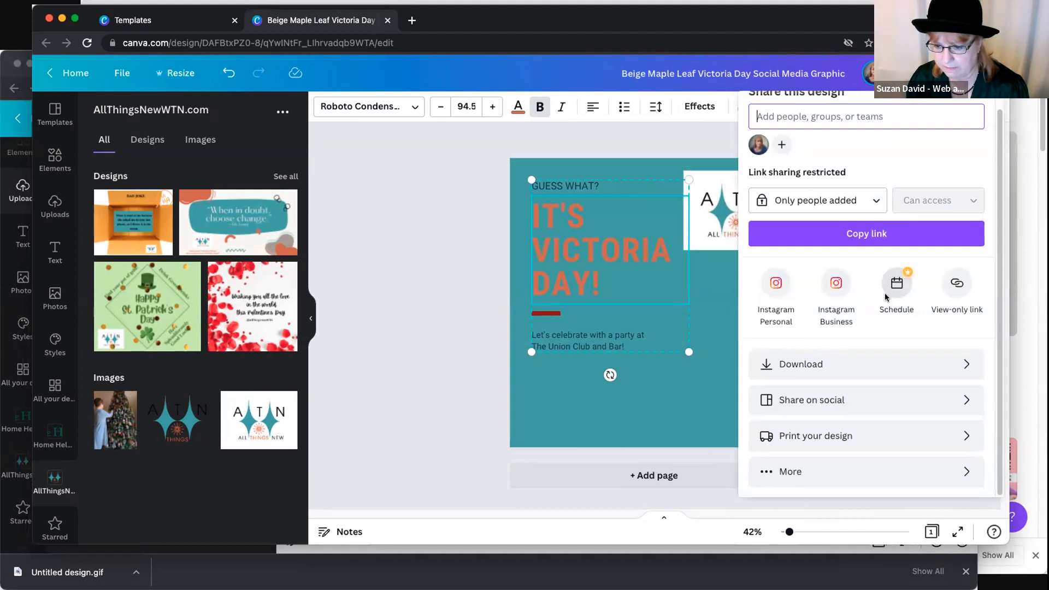
left_click(786, 474)
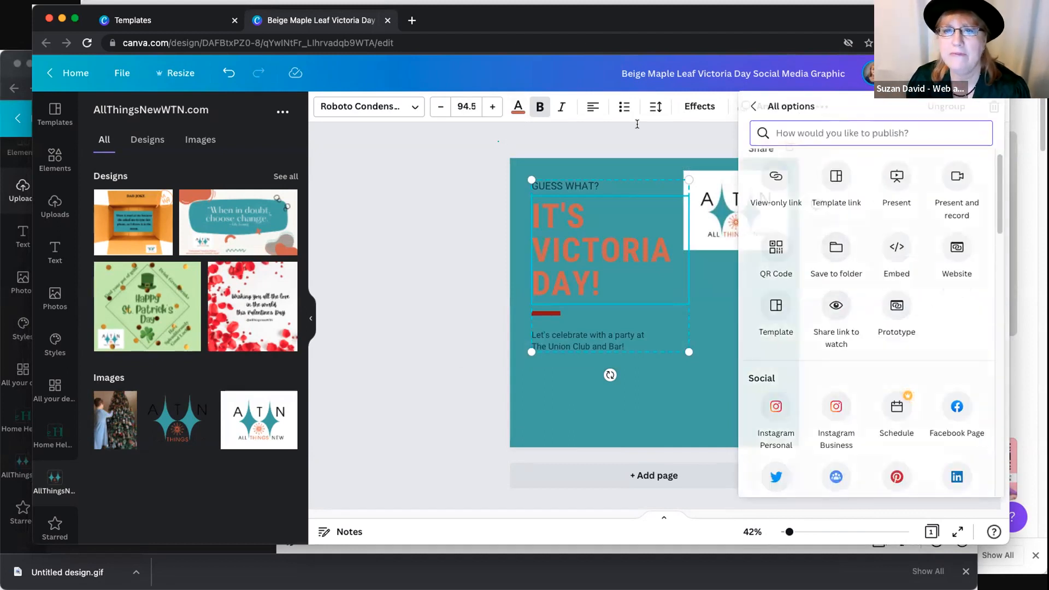
left_click(522, 126)
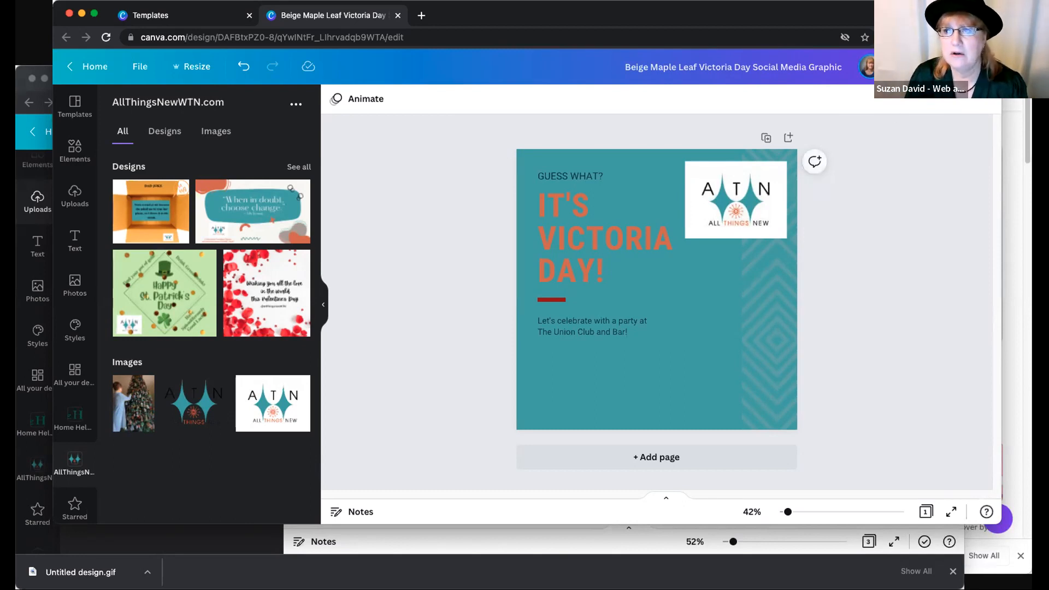
- Bring up the Canva pricing page in the other browser window and show the Pro plan's yearly billing price
left_click_drag(929, 16, 920, 22)
left_click(1015, 66)
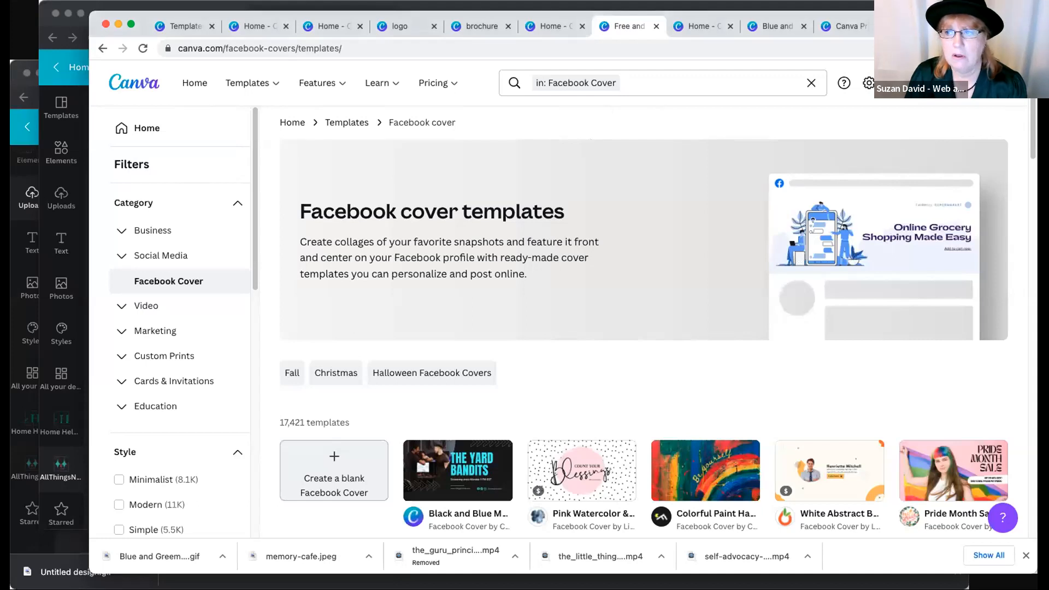
left_click_drag(940, 24, 923, 53)
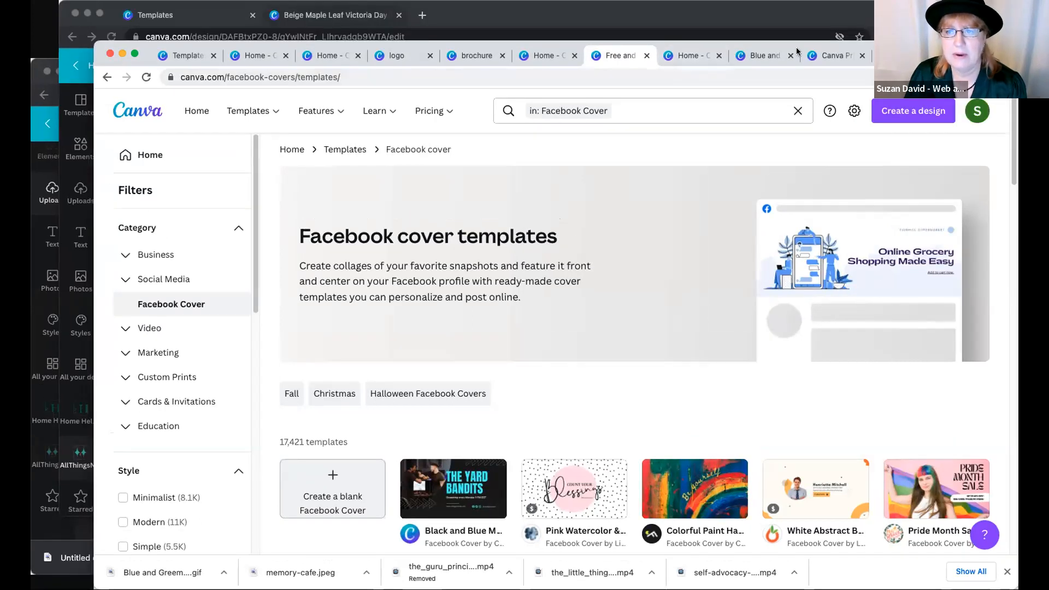
left_click(825, 57)
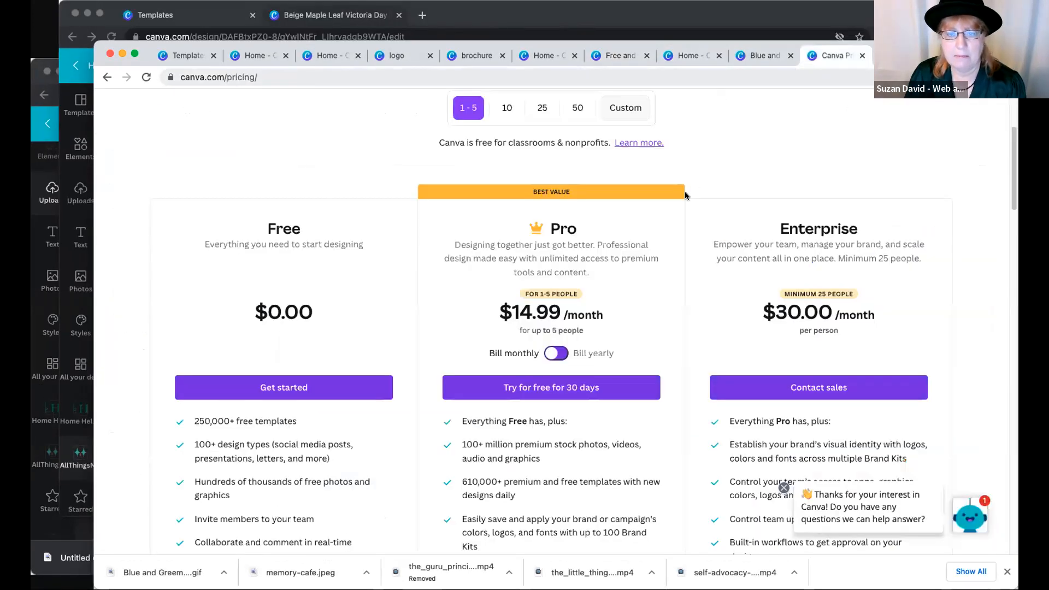
left_click(555, 354)
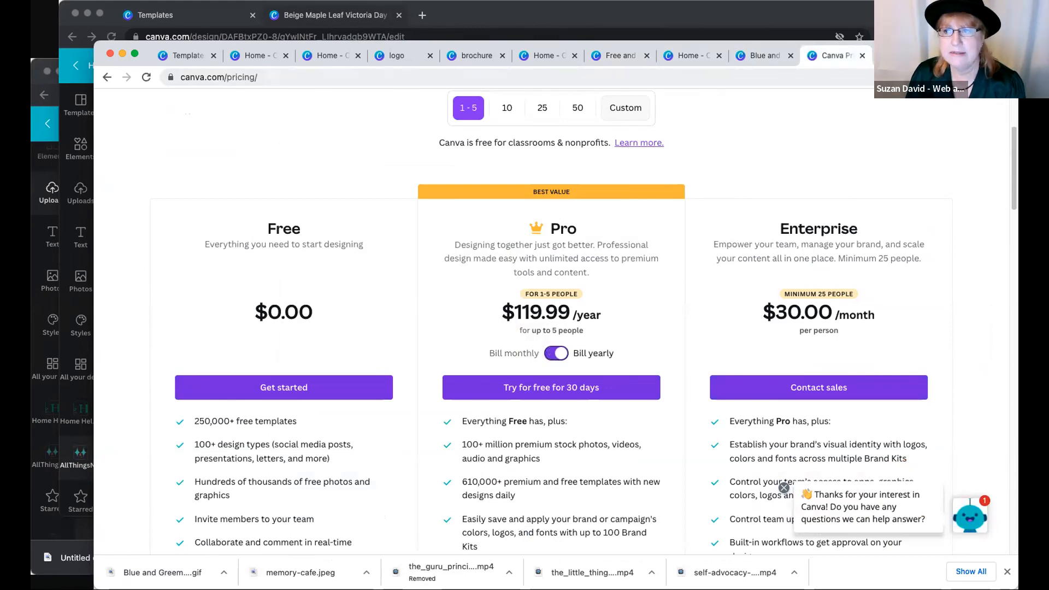
left_click_drag(923, 54, 923, 13)
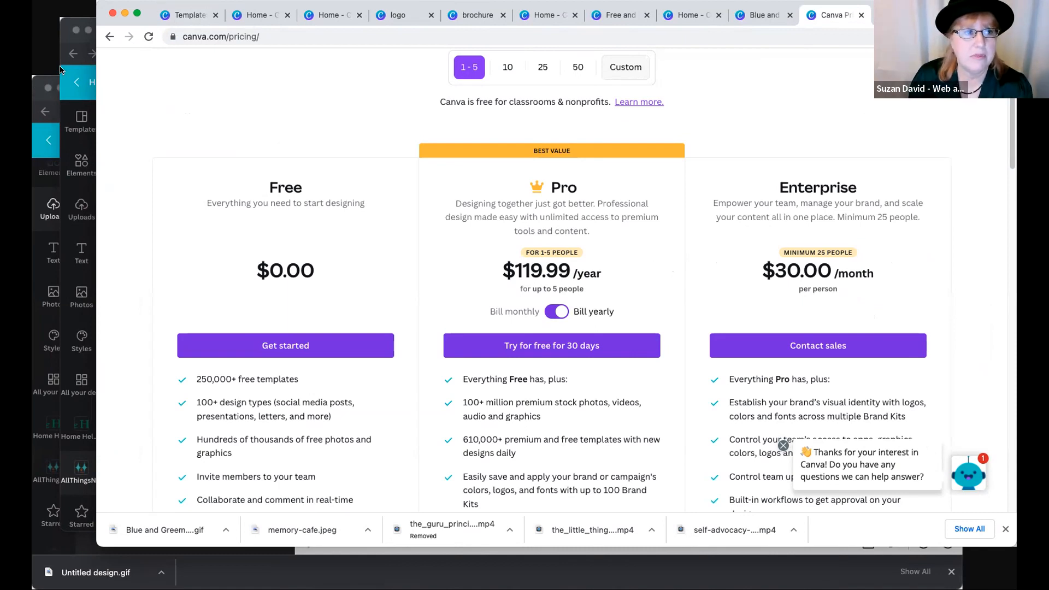
- Return to the Victoria Day design's window, leave the design for the home page and view the team's page
left_click(77, 41)
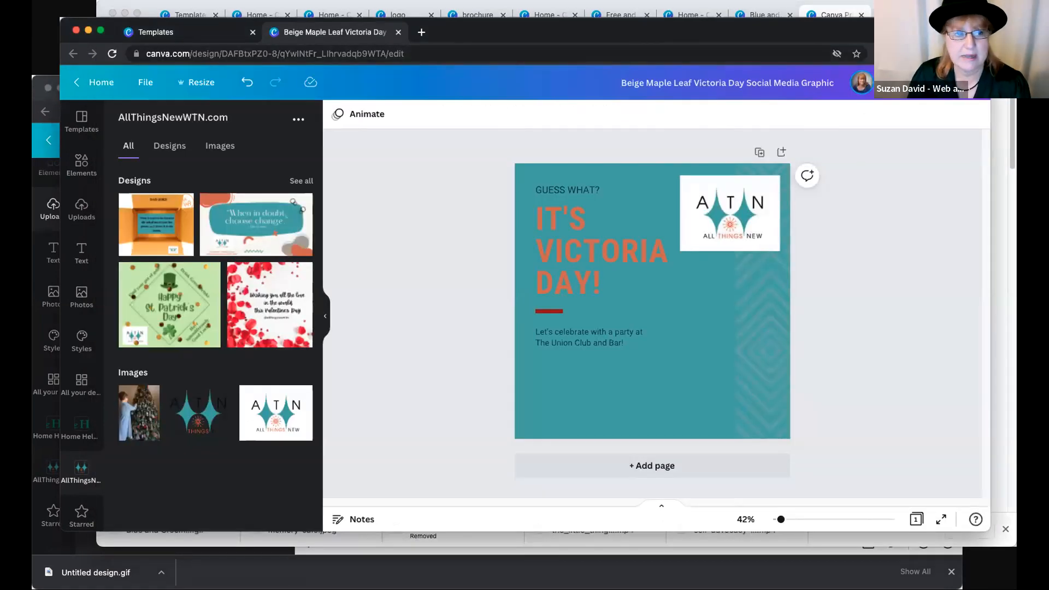
left_click_drag(886, 33, 886, 39)
left_click(94, 89)
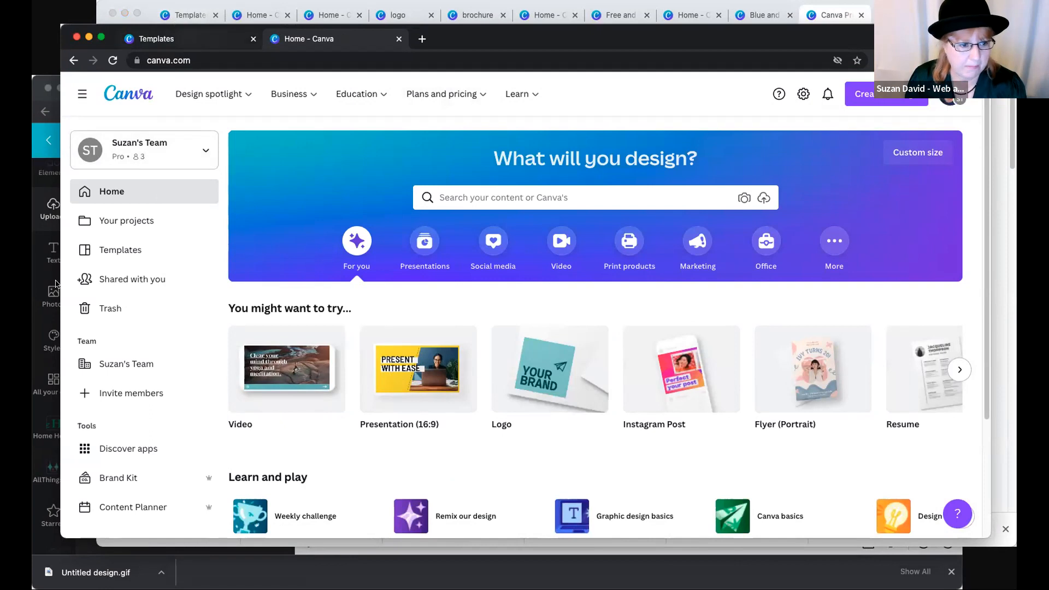
scroll(128, 382, "down", 4)
left_click(128, 365)
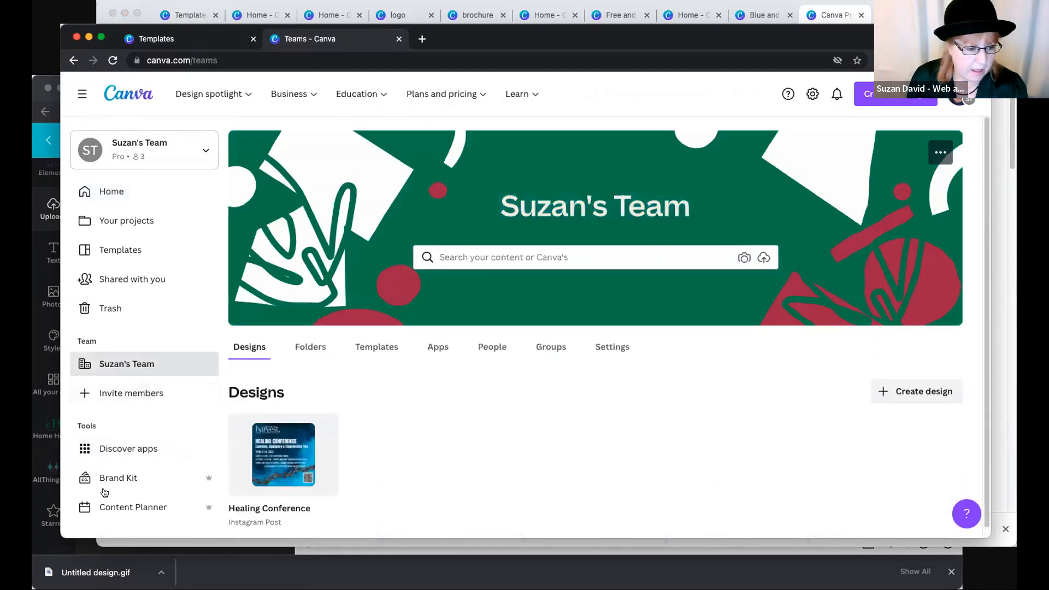
- Open the Content Planner and look over the May 2022 calendar down to its last weeks
left_click(121, 508)
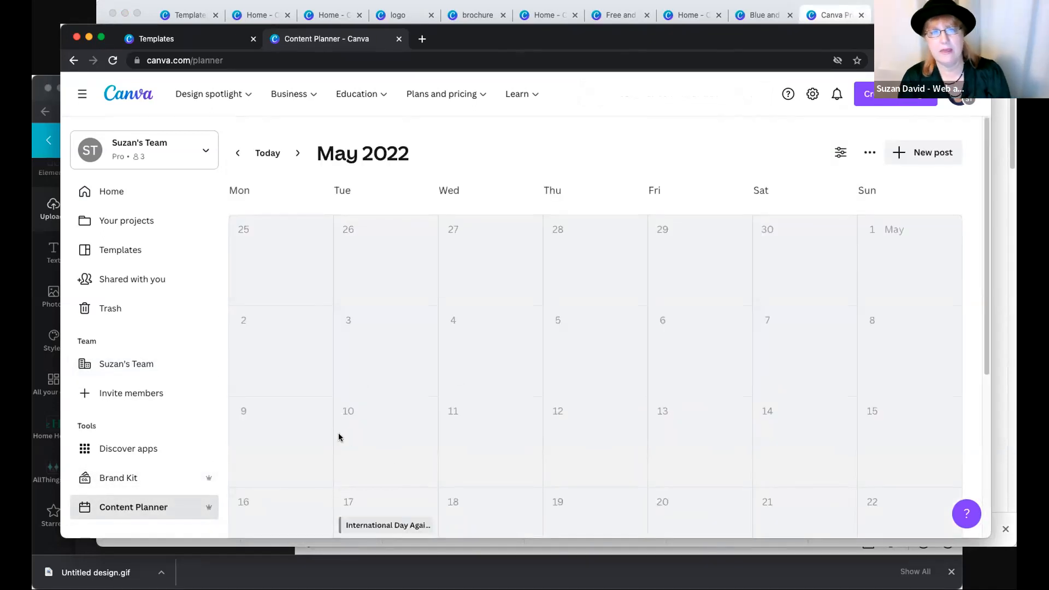
scroll(406, 421, "down", 3)
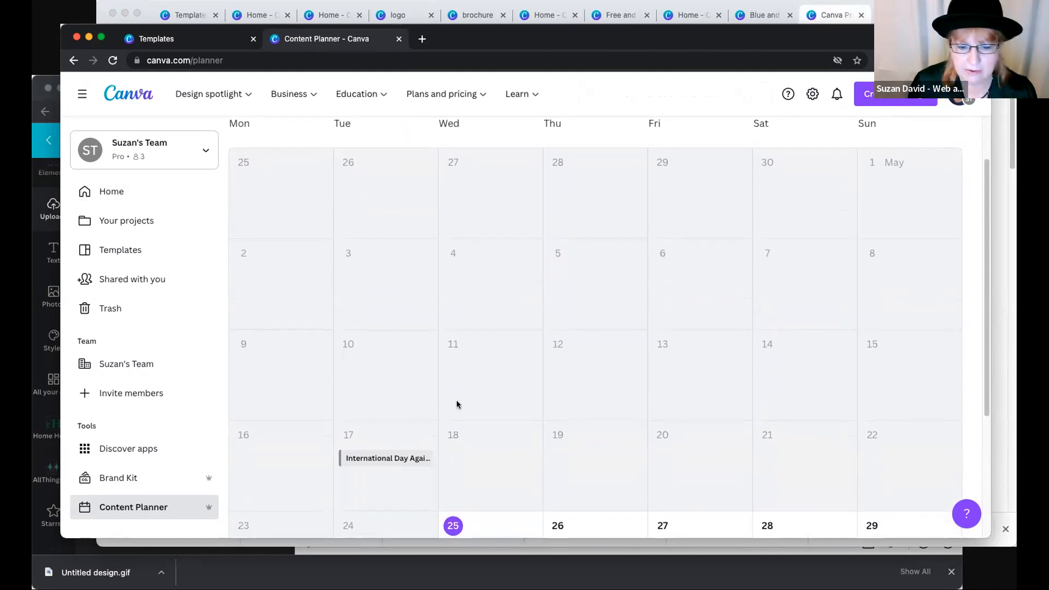
scroll(492, 421, "down", 2)
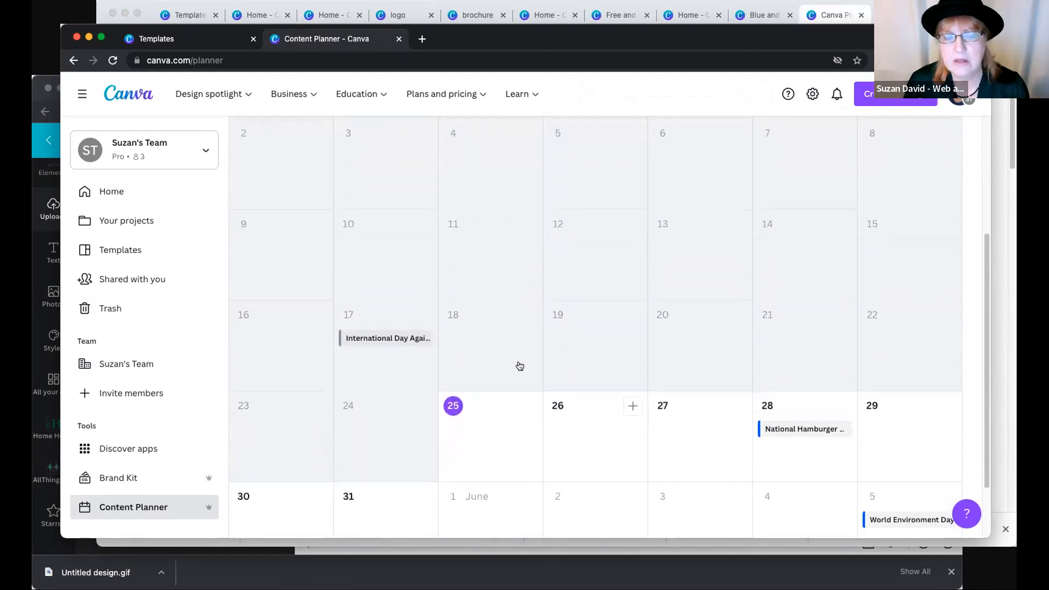
scroll(518, 368, "down", 2)
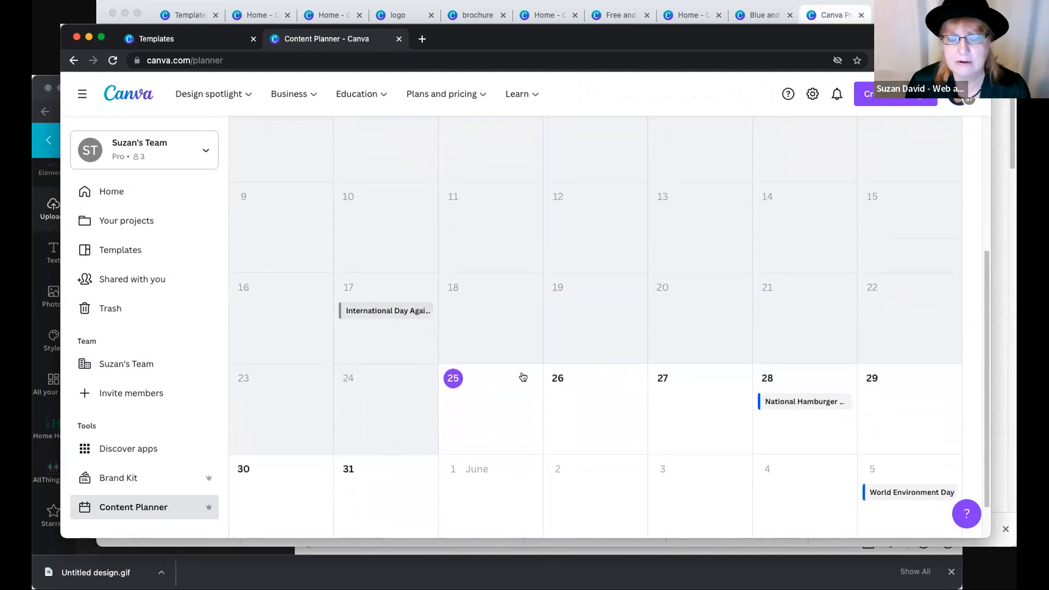
left_click(874, 98)
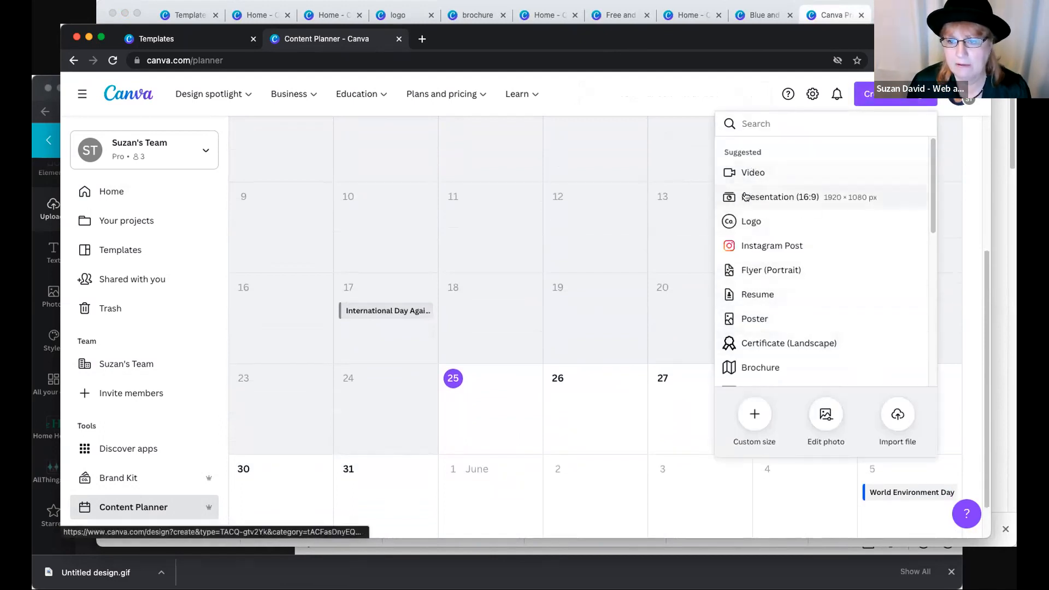
left_click(516, 417)
- Add the recent Pink Crayons Art Photo Collage design to May 25 in the planner and save it as a draft
left_click(528, 381)
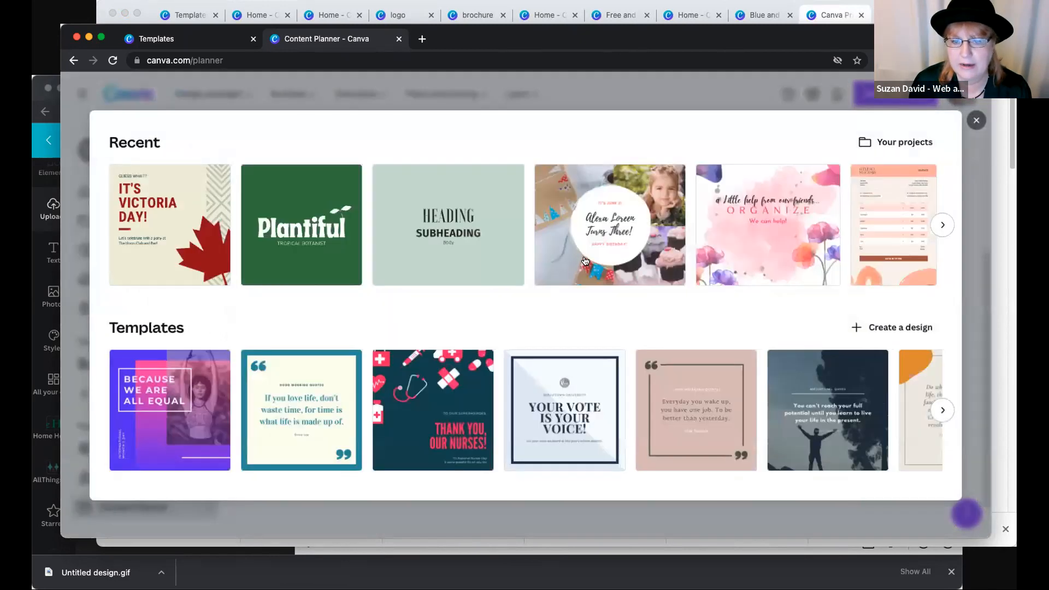
left_click(764, 223)
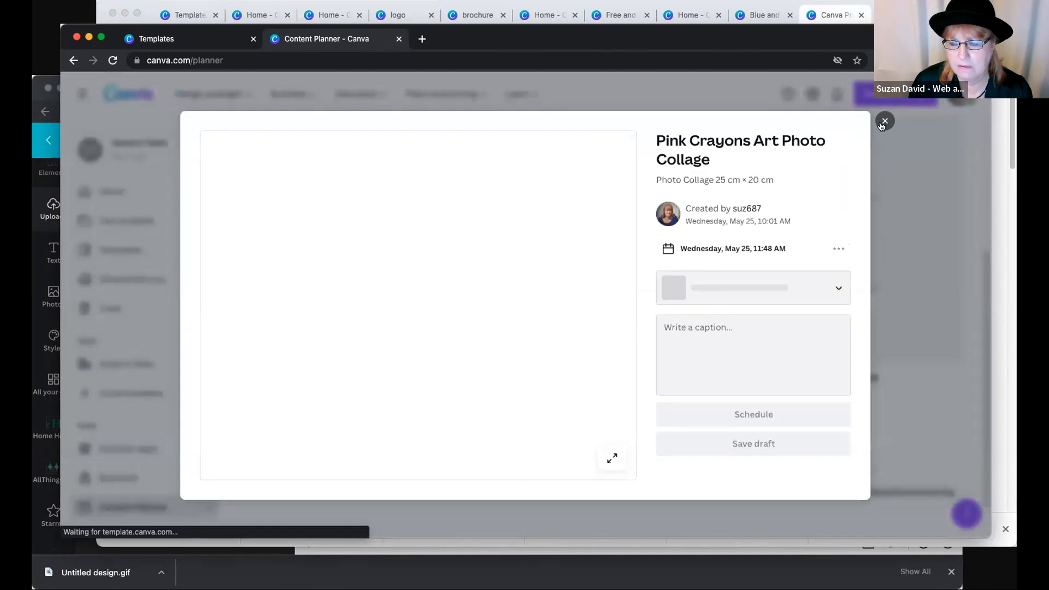
left_click(733, 447)
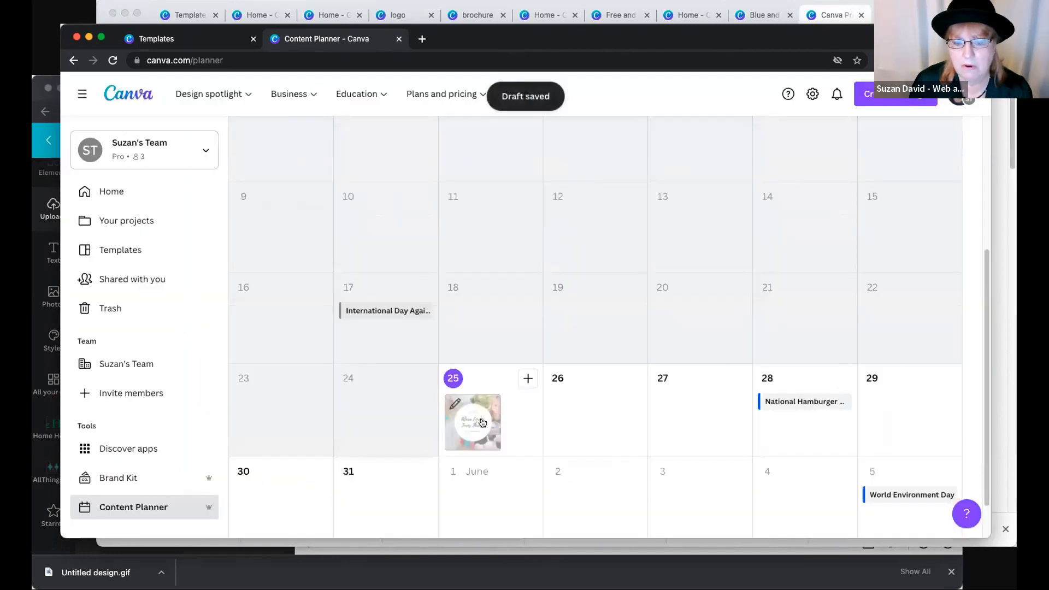
- Reopen the photo collage post on May 25, give it the caption "yes" and save the draft
left_click(482, 423)
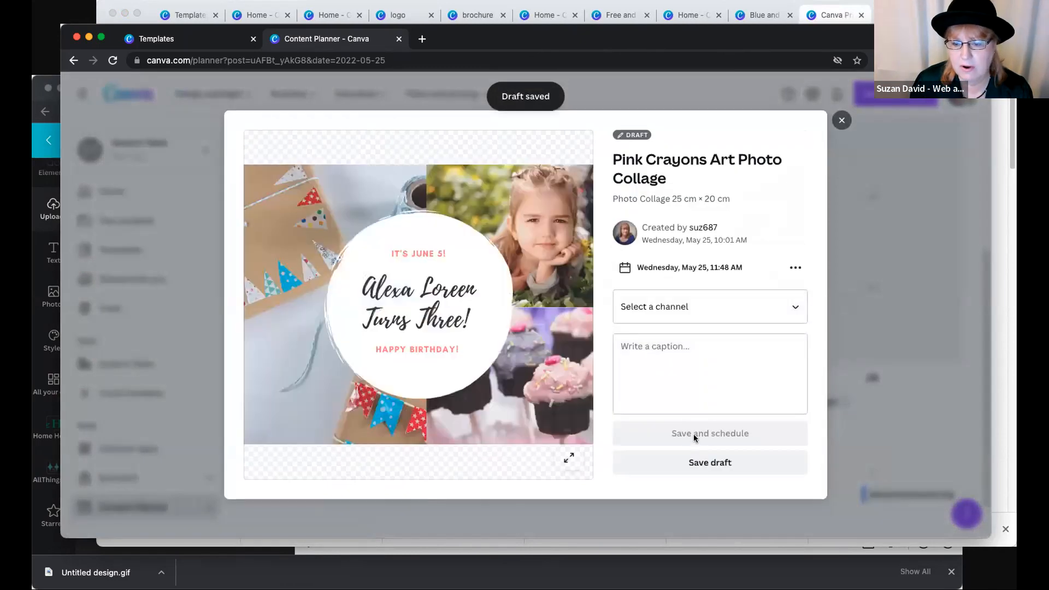
left_click(717, 379)
type("yes")
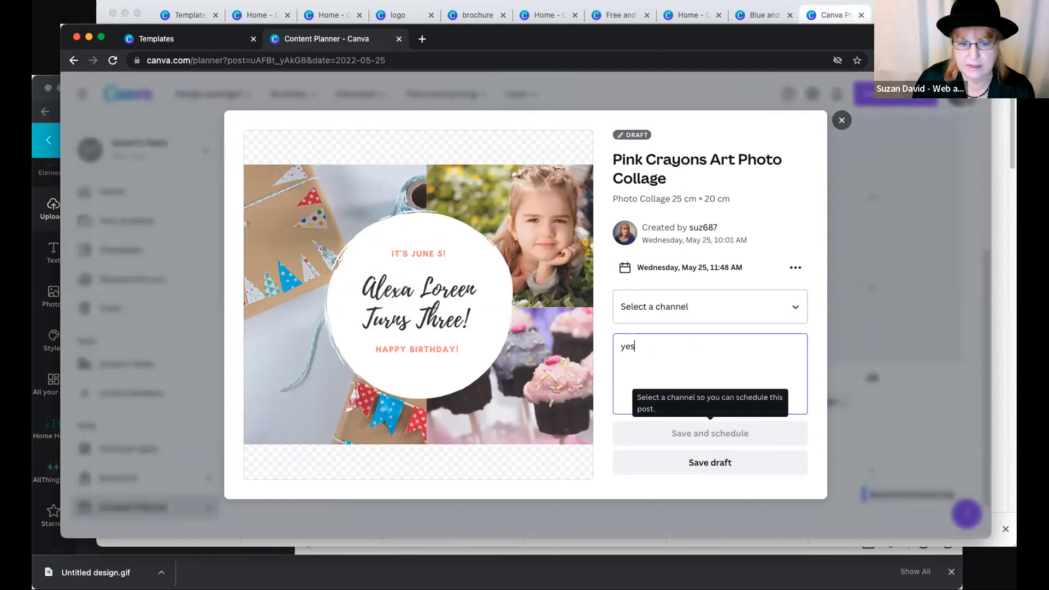
left_click(699, 431)
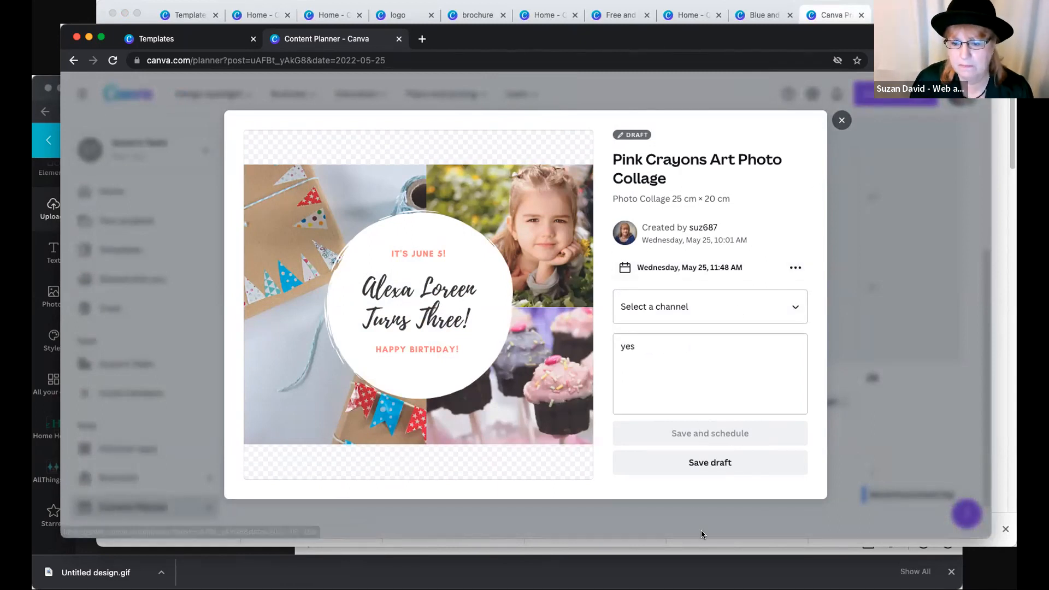
left_click(703, 462)
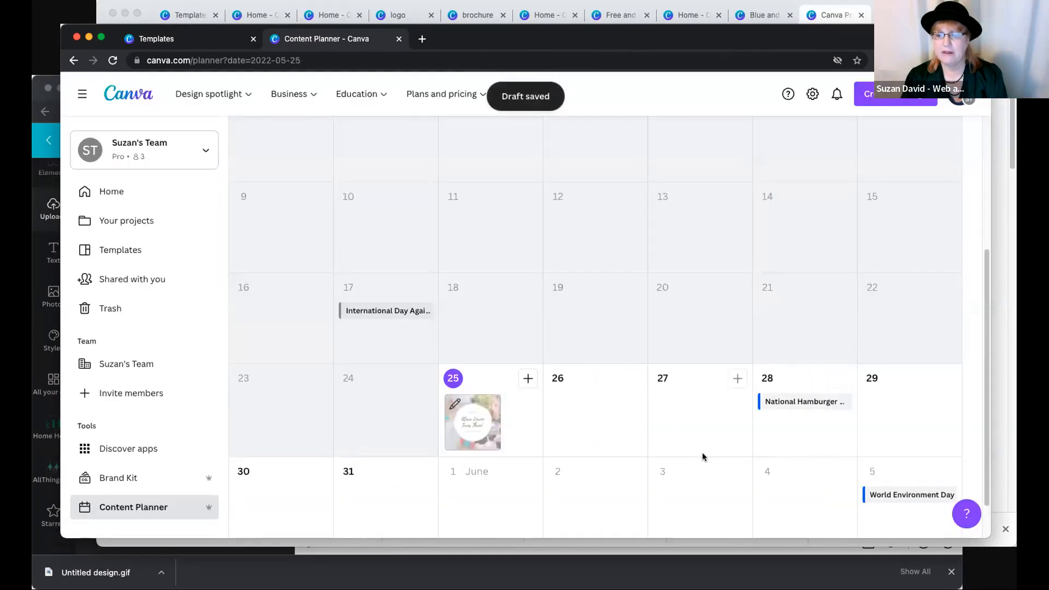
scroll(703, 457, "down", 1)
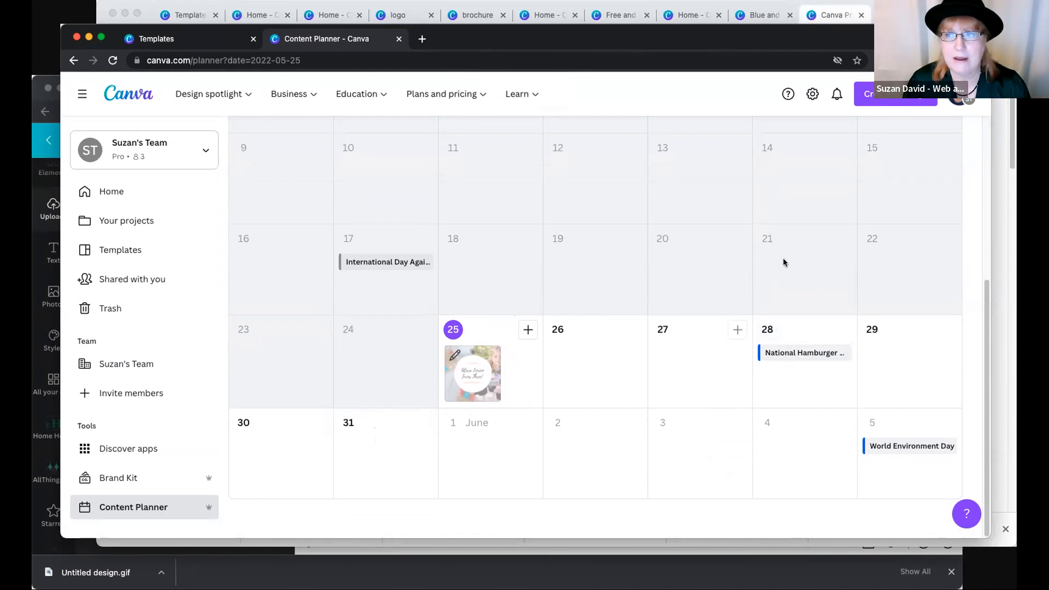
left_click_drag(918, 39, 913, 37)
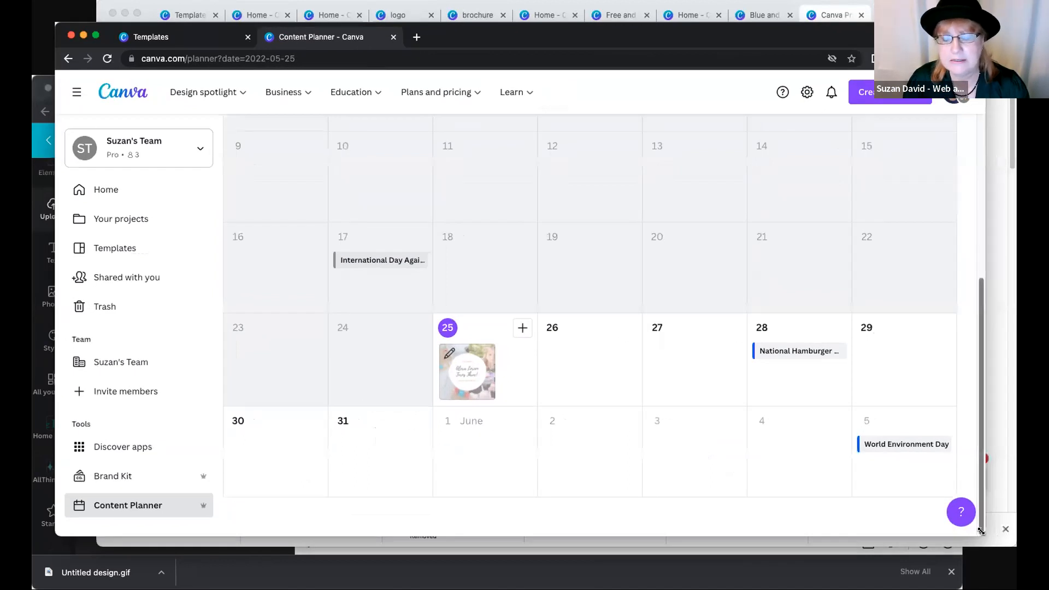
left_click_drag(938, 545, 940, 547)
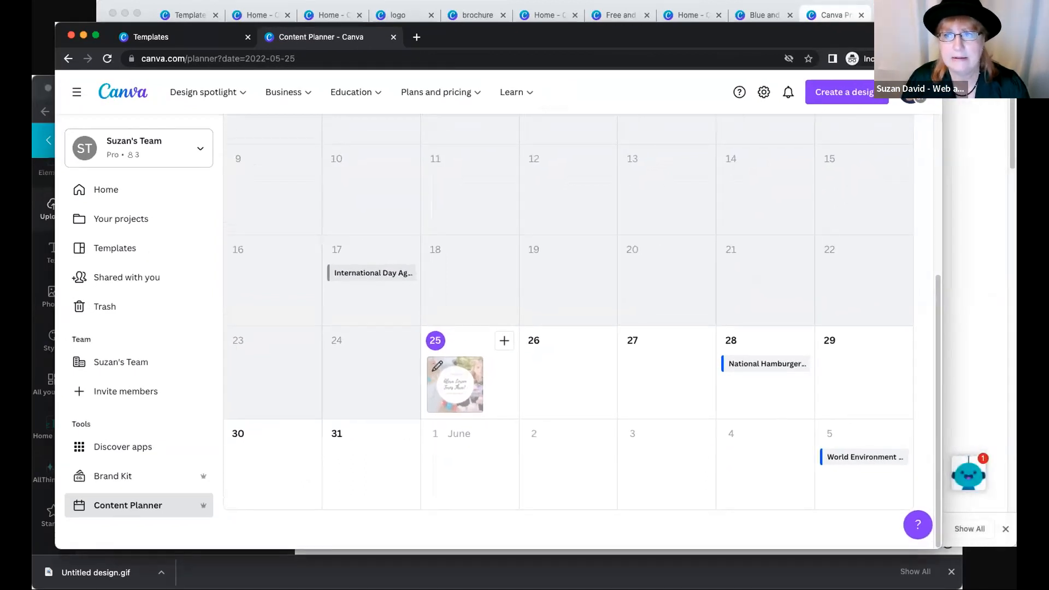
left_click_drag(911, 37, 921, 31)
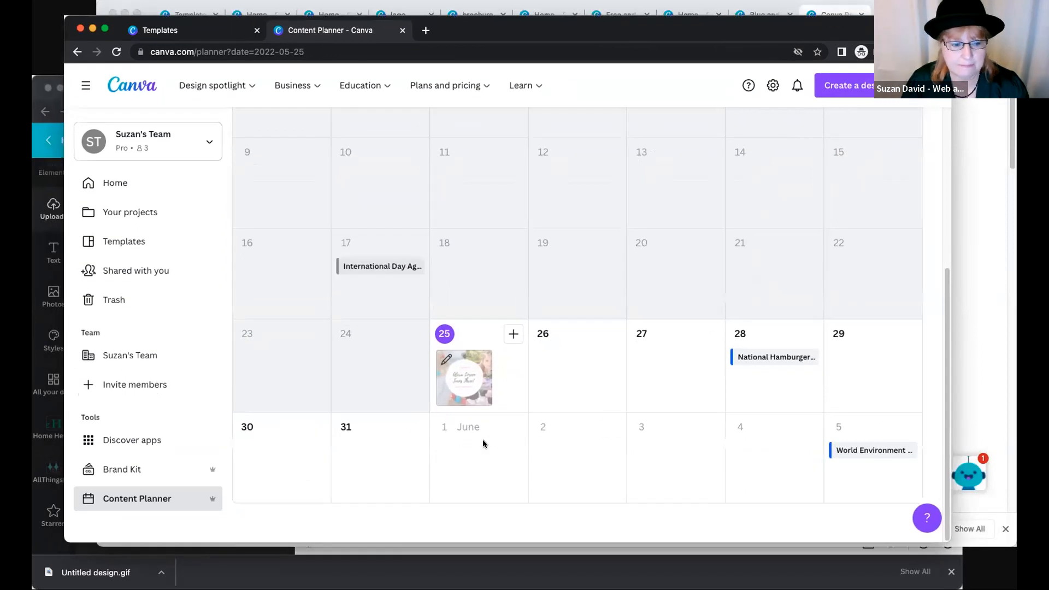